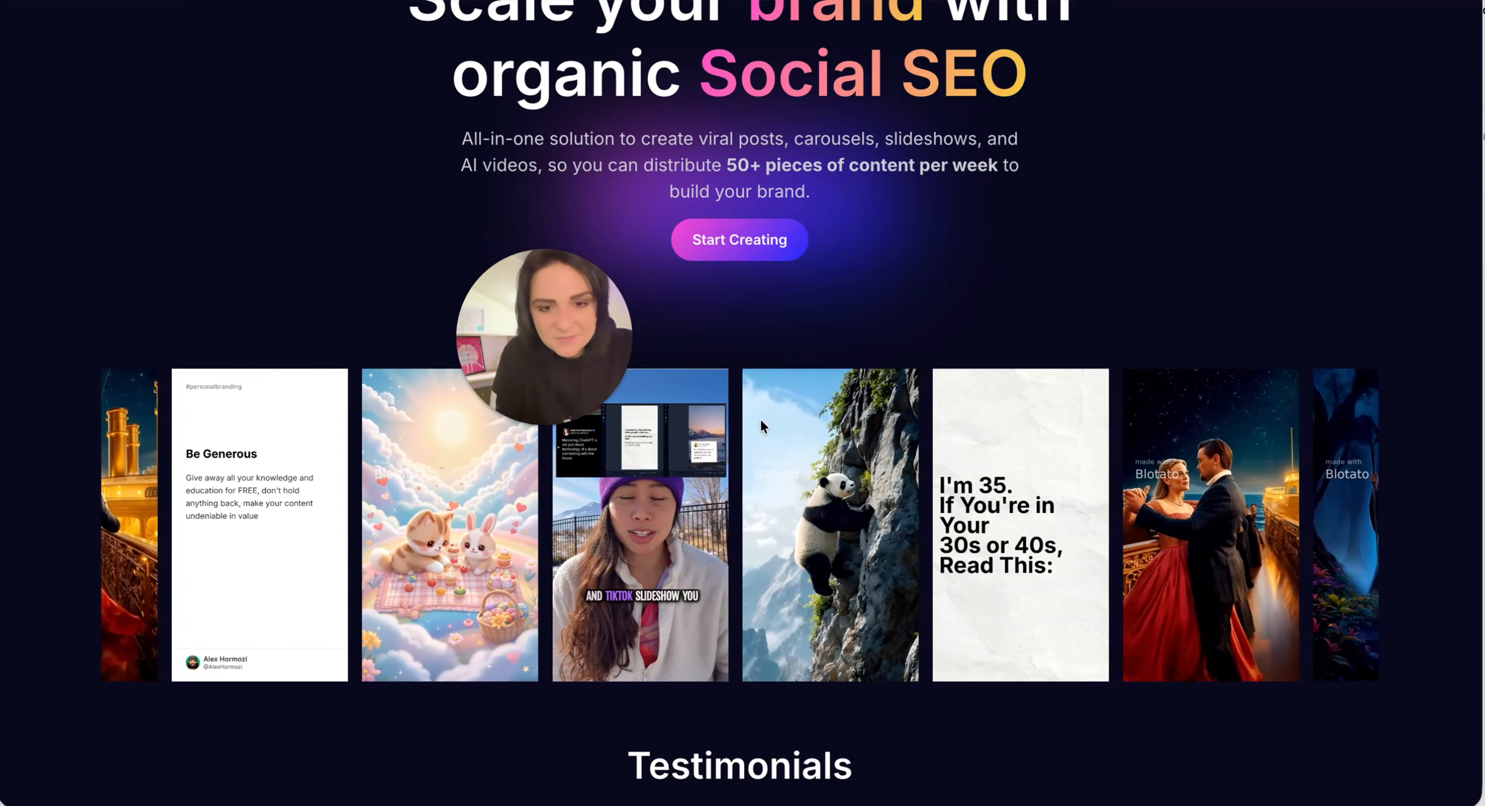
# Step: Open the pricing section of the Blotato site and review the Starter, Creator and Agency plans
pyautogui.moveTo(568, 363); pyautogui.dragTo(561, 266)
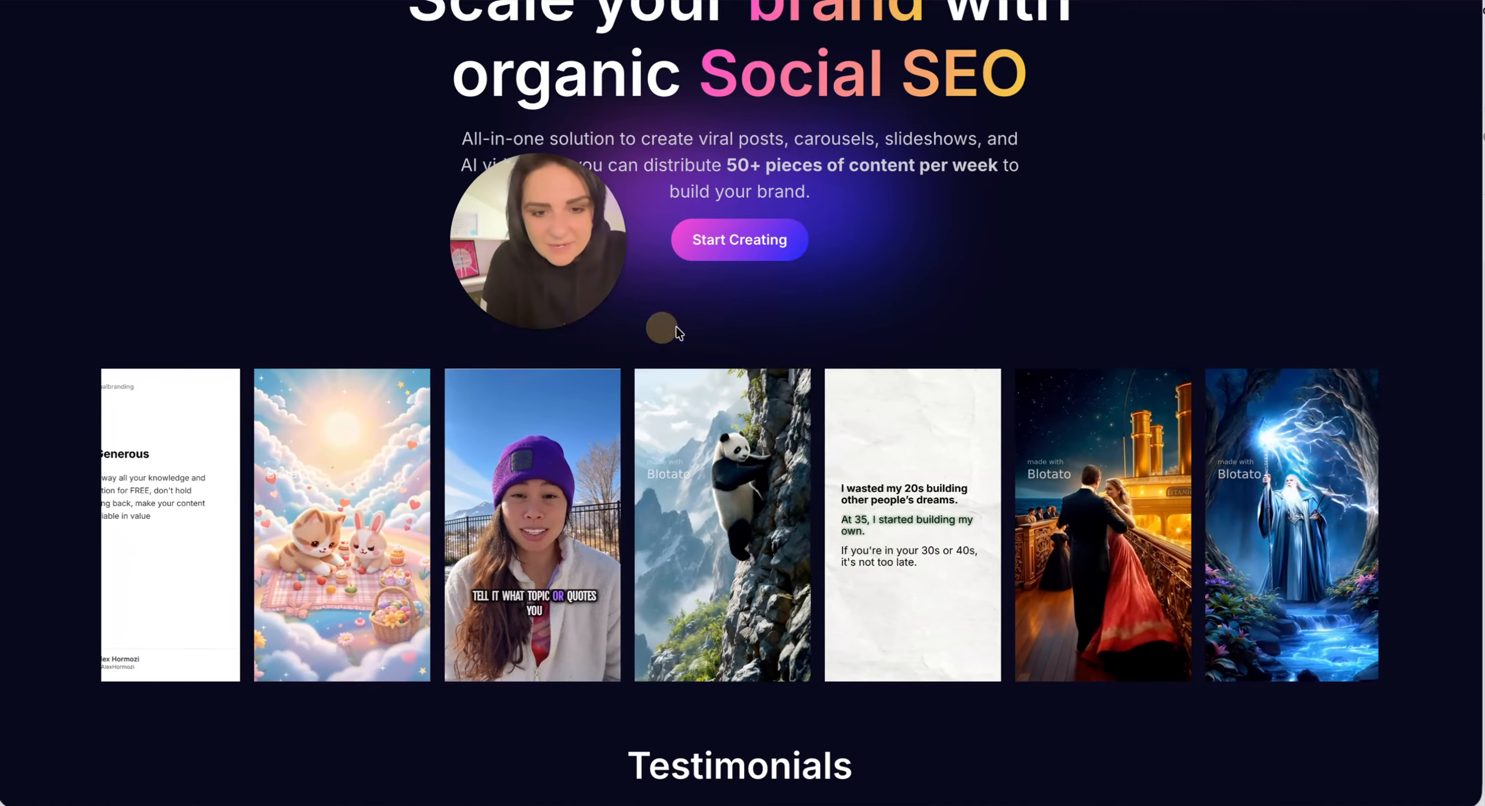
pyautogui.scroll(4, 678, 329)
pyautogui.scroll(-1, 676, 327)
pyautogui.scroll(1, 679, 332)
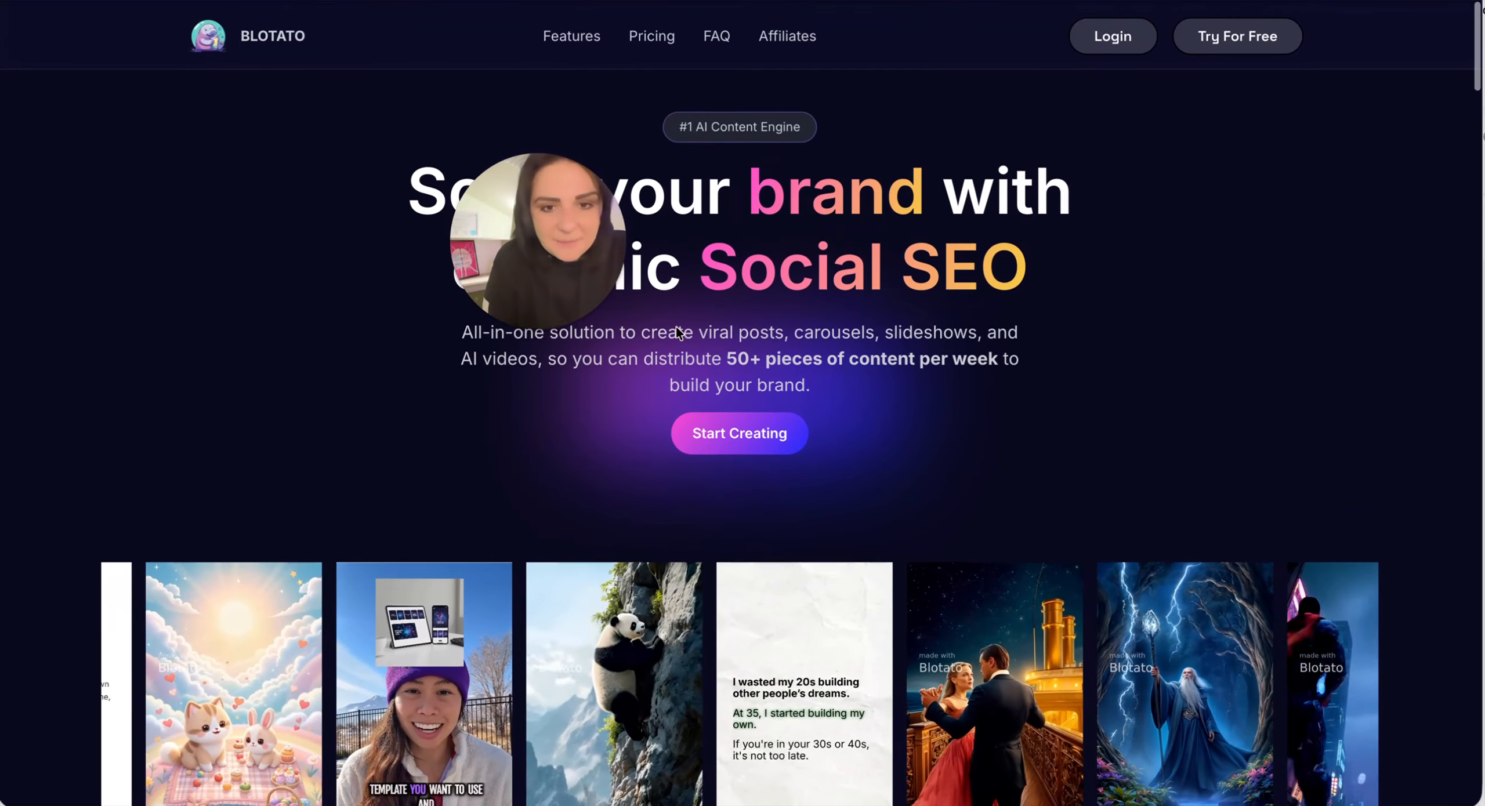
pyautogui.click(653, 35)
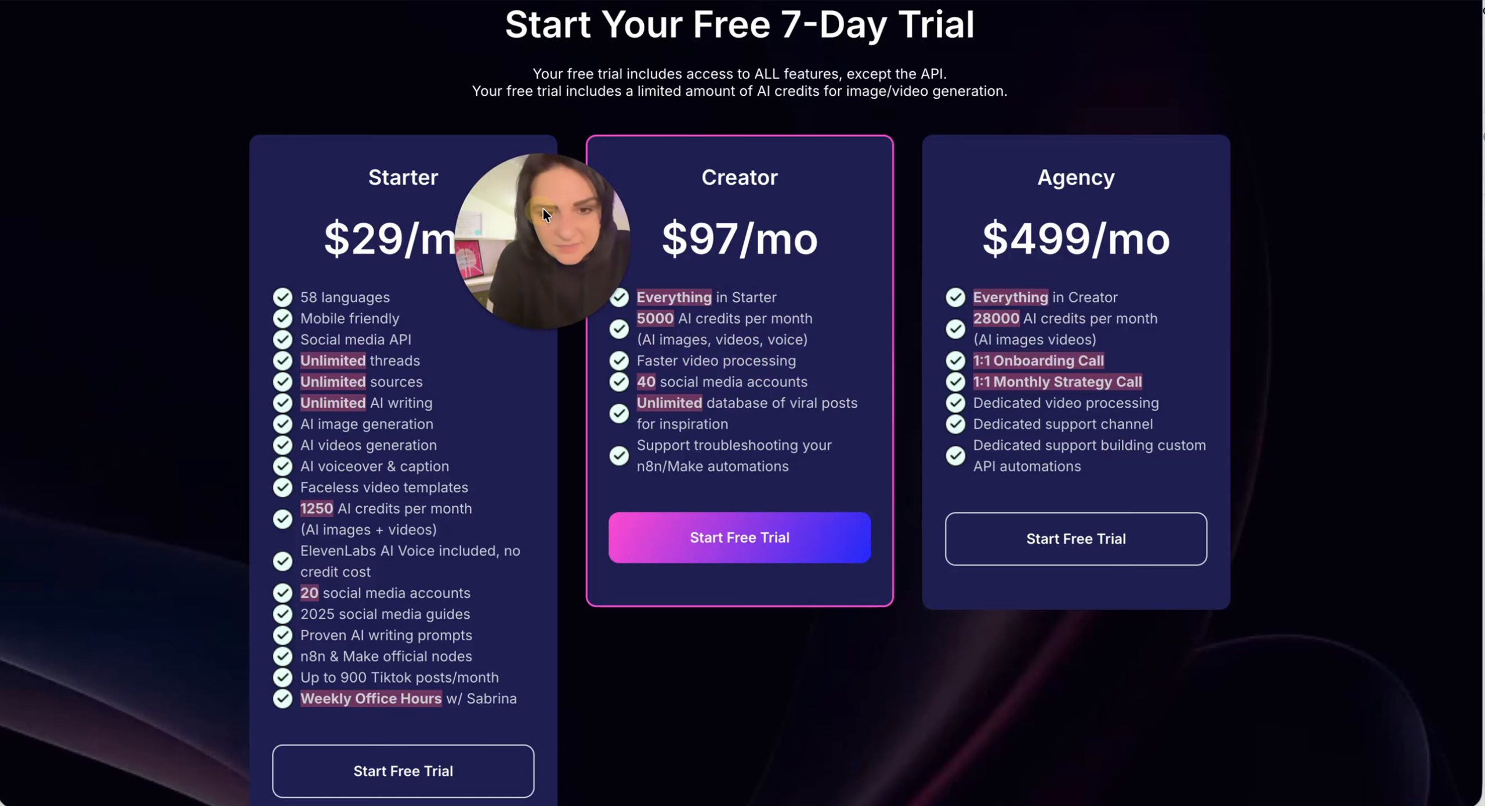
pyautogui.moveTo(540, 214); pyautogui.dragTo(732, 69)
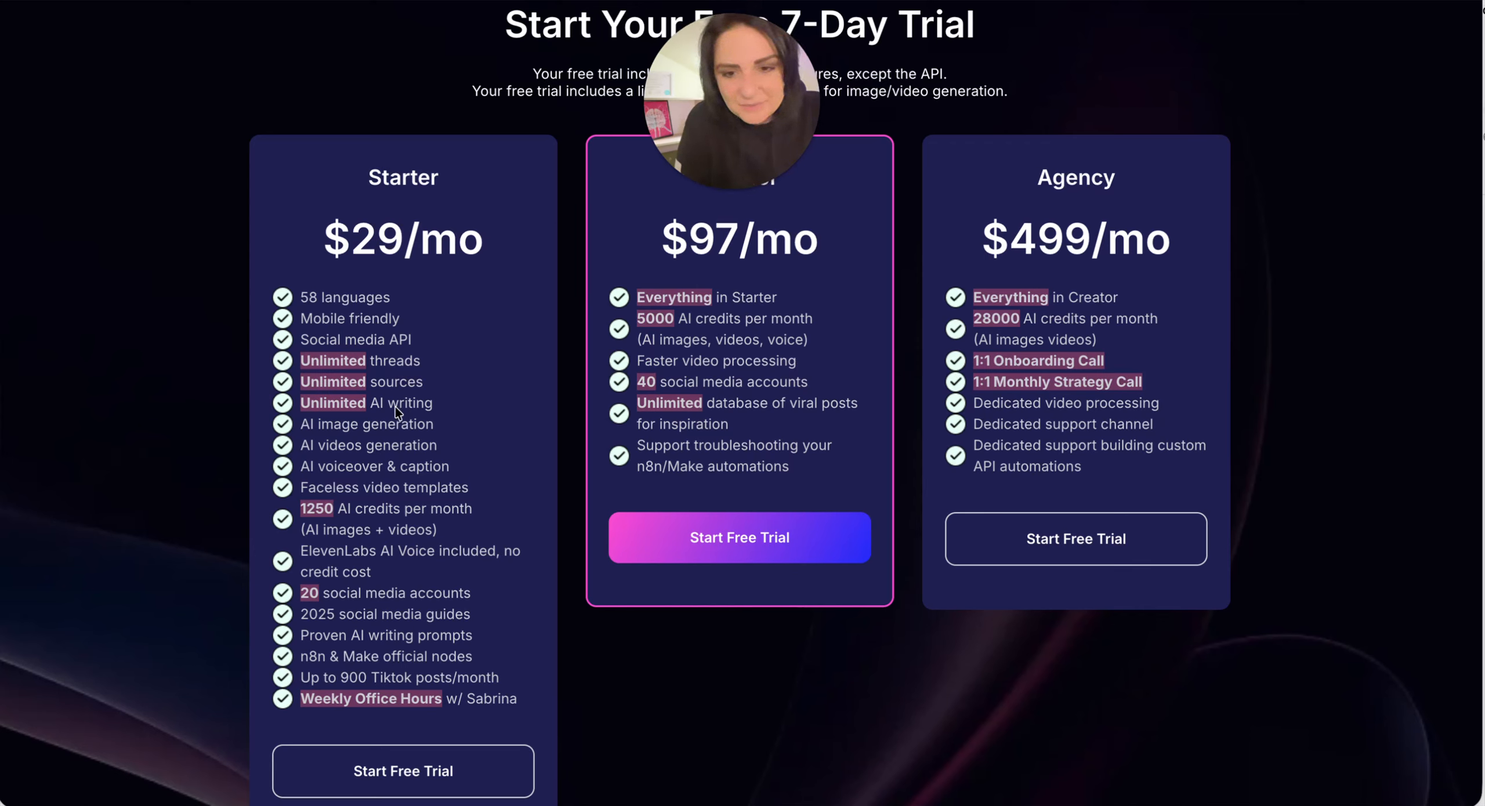
pyautogui.moveTo(728, 95); pyautogui.dragTo(726, 145)
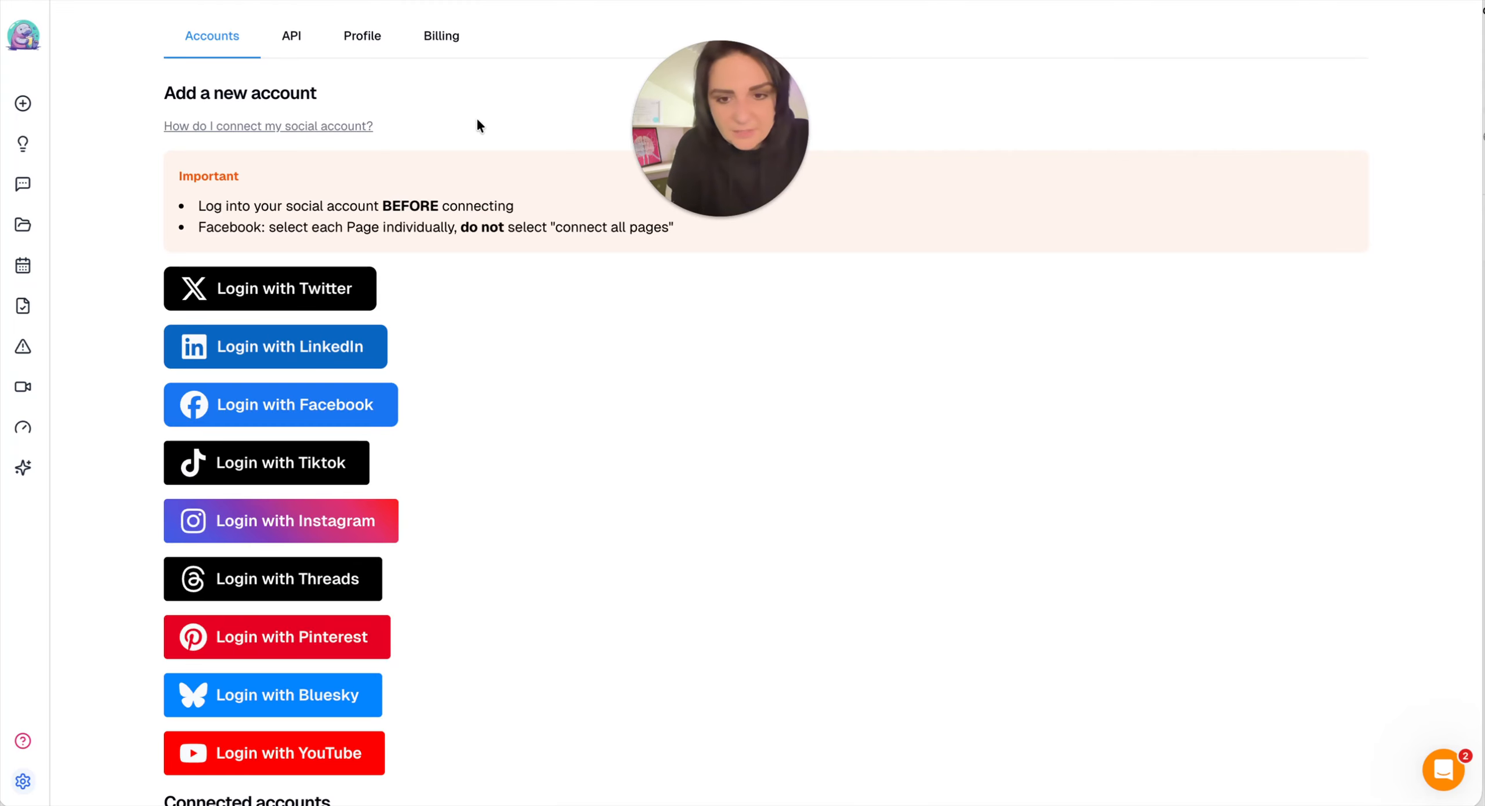
# Step: Examine the social login options and the list of connected accounts in the Blotato account settings
pyautogui.scroll(-2, 462, 209)
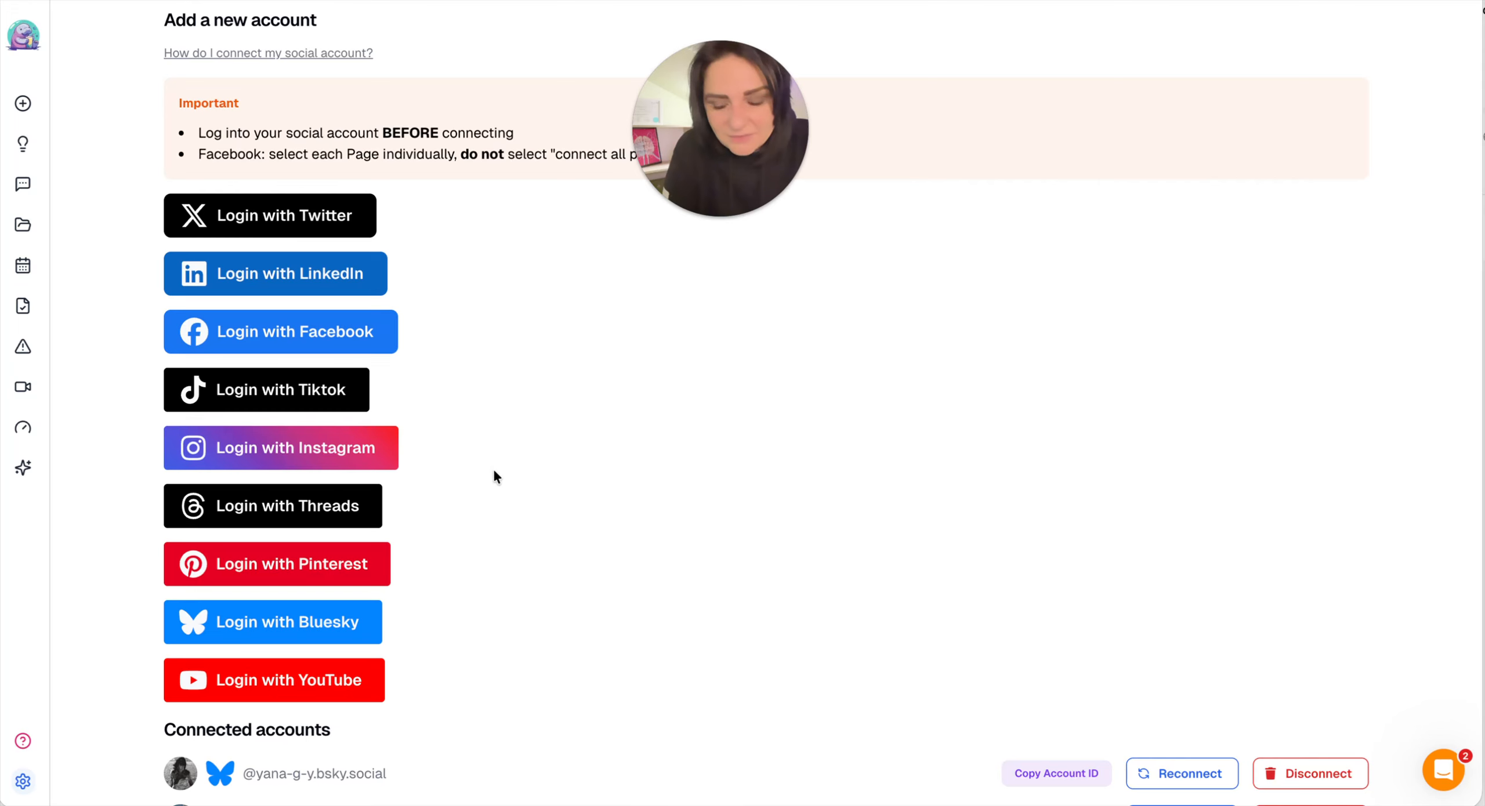
pyautogui.scroll(-2, 494, 471)
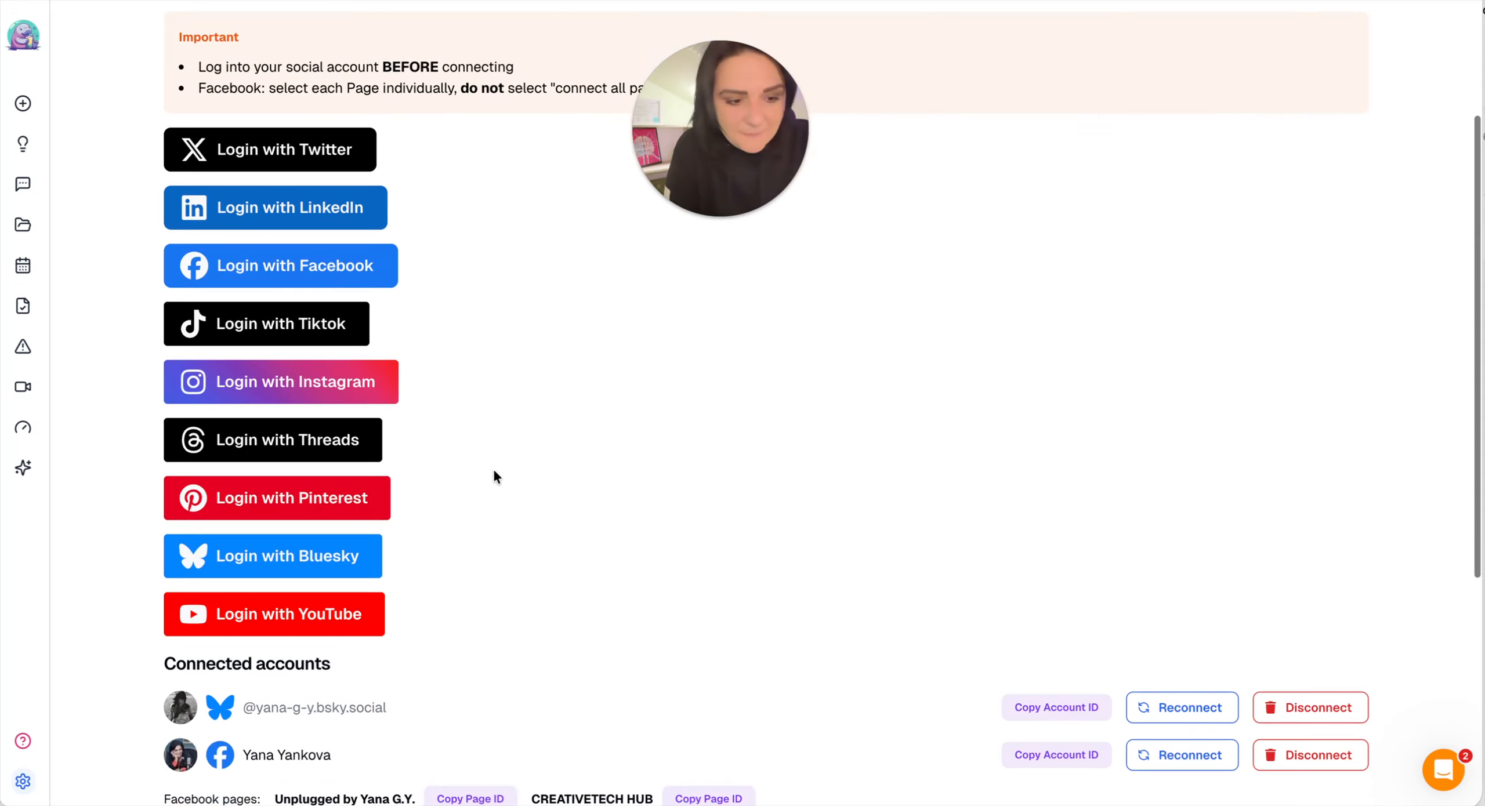
pyautogui.scroll(1, 499, 475)
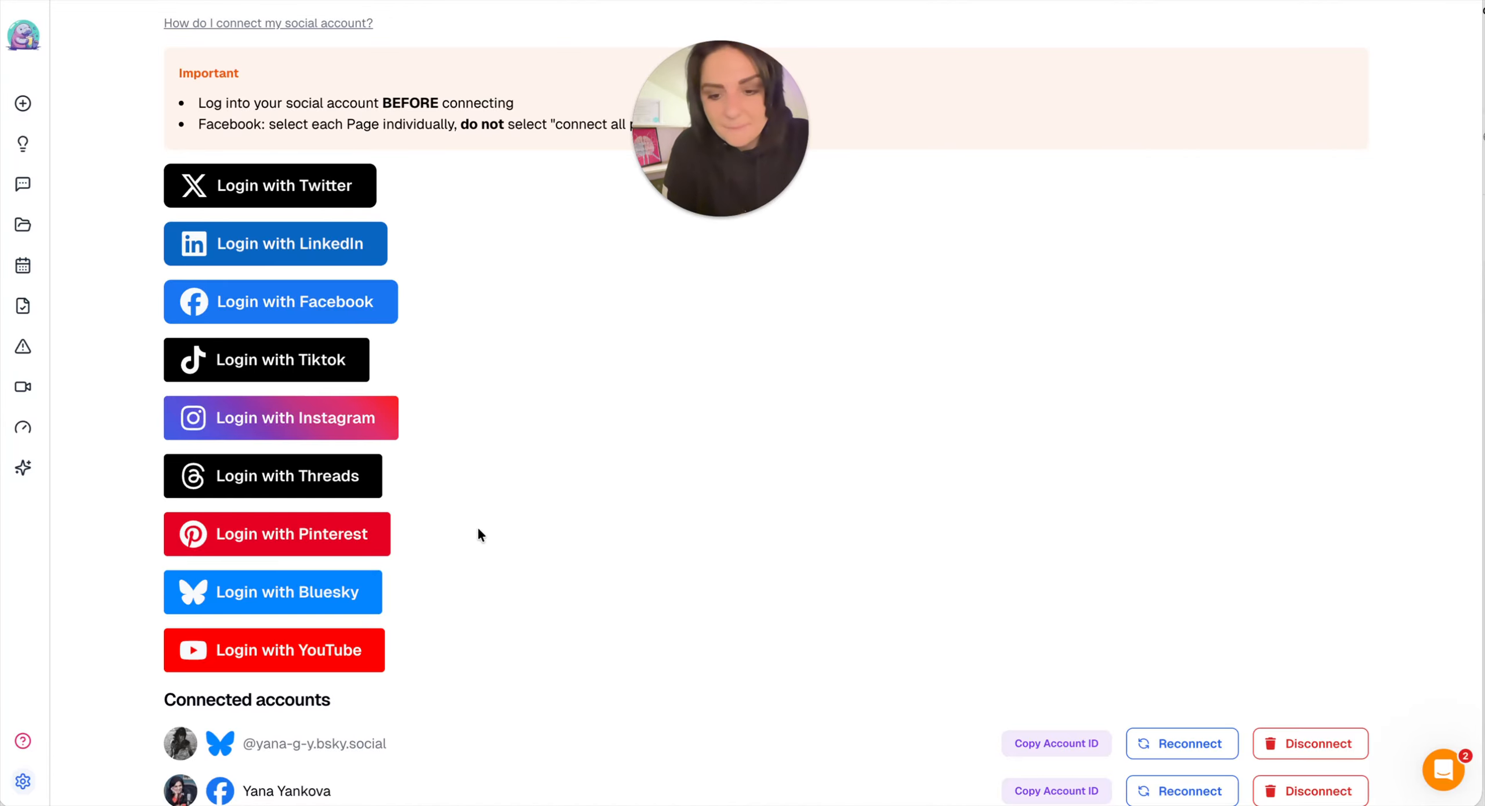
pyautogui.scroll(-3, 479, 531)
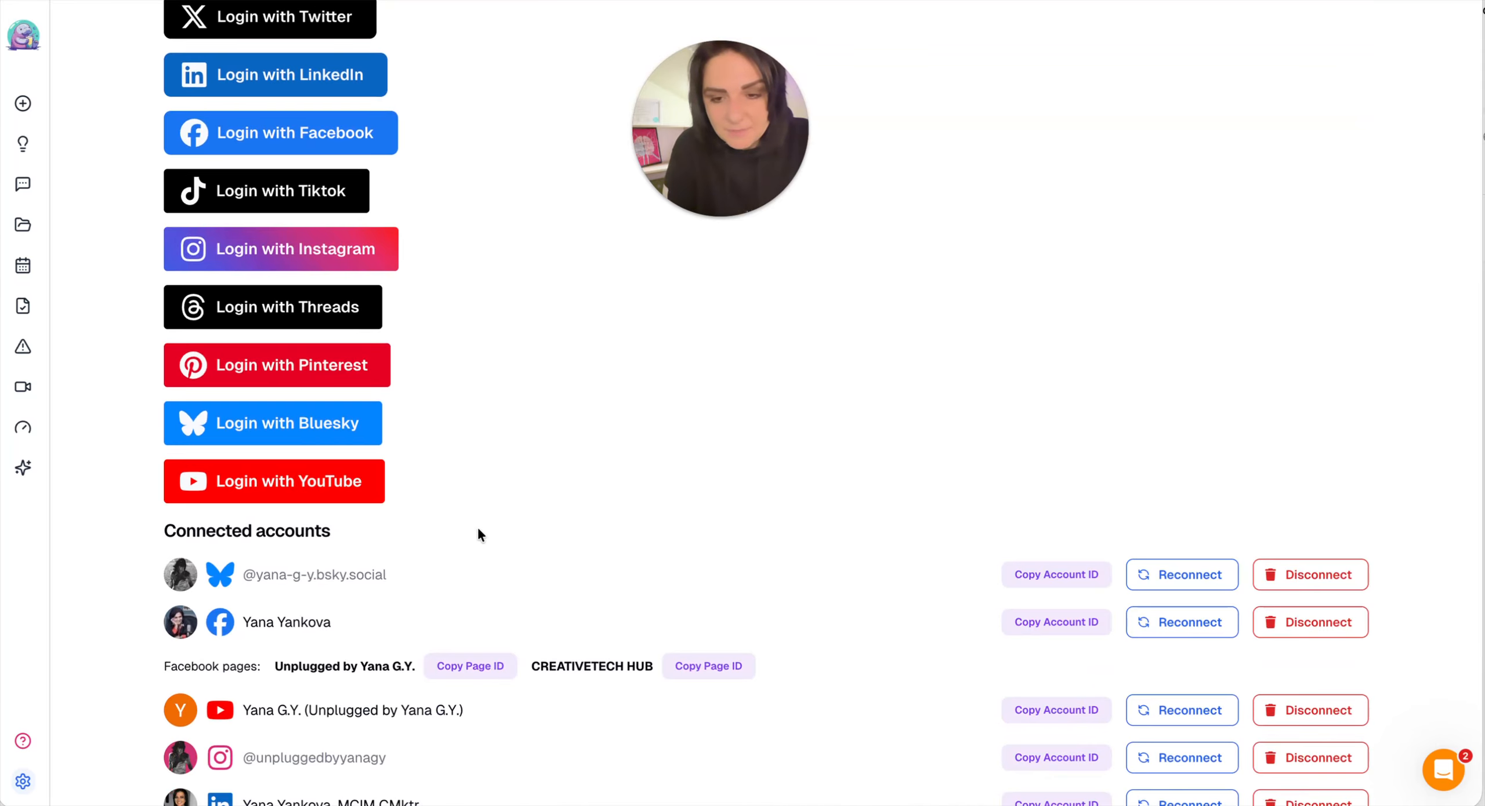
pyautogui.scroll(-5, 478, 531)
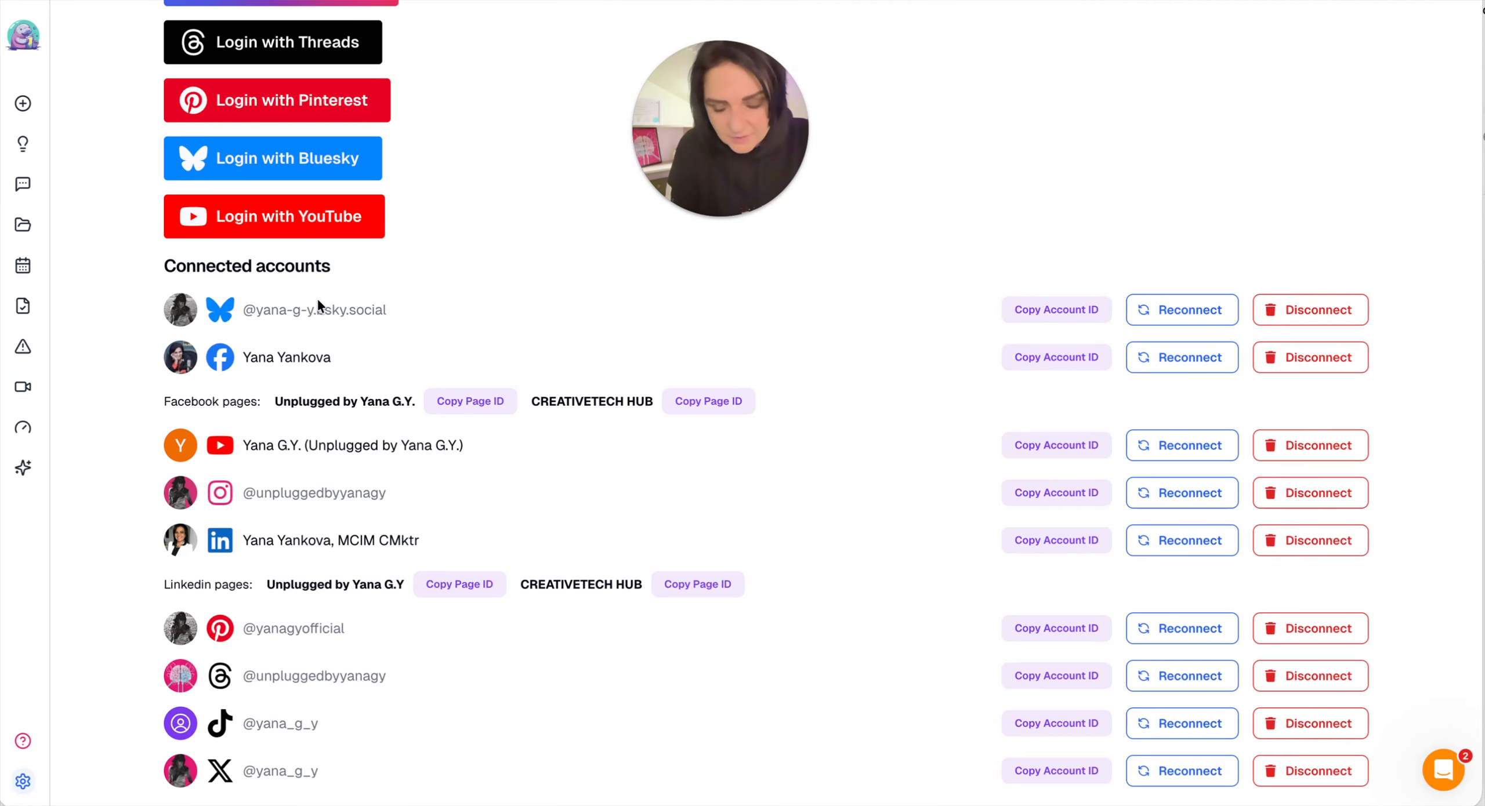
pyautogui.scroll(9, 318, 302)
pyautogui.scroll(-6, 317, 301)
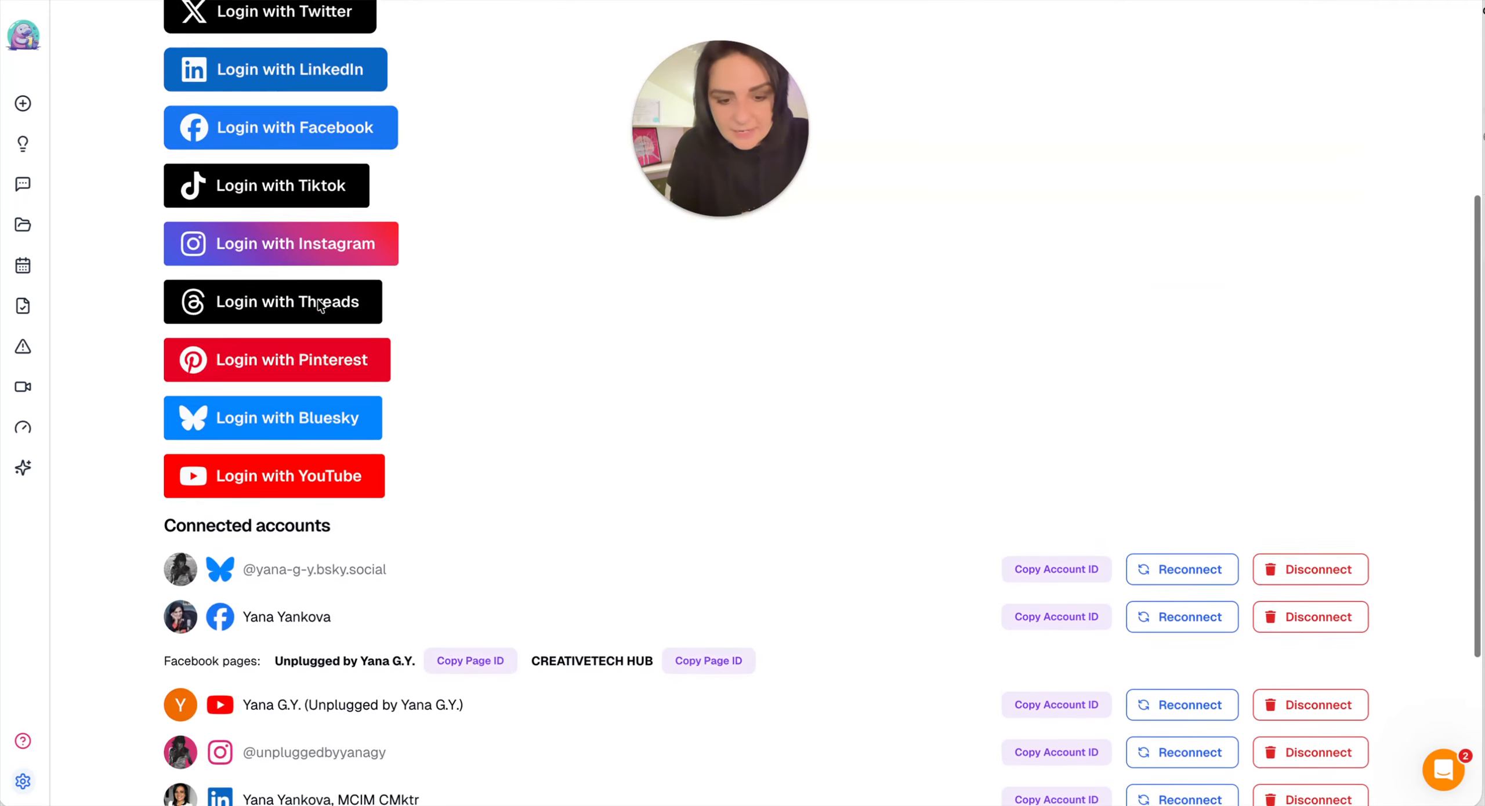
pyautogui.scroll(5, 318, 301)
pyautogui.scroll(2, 317, 299)
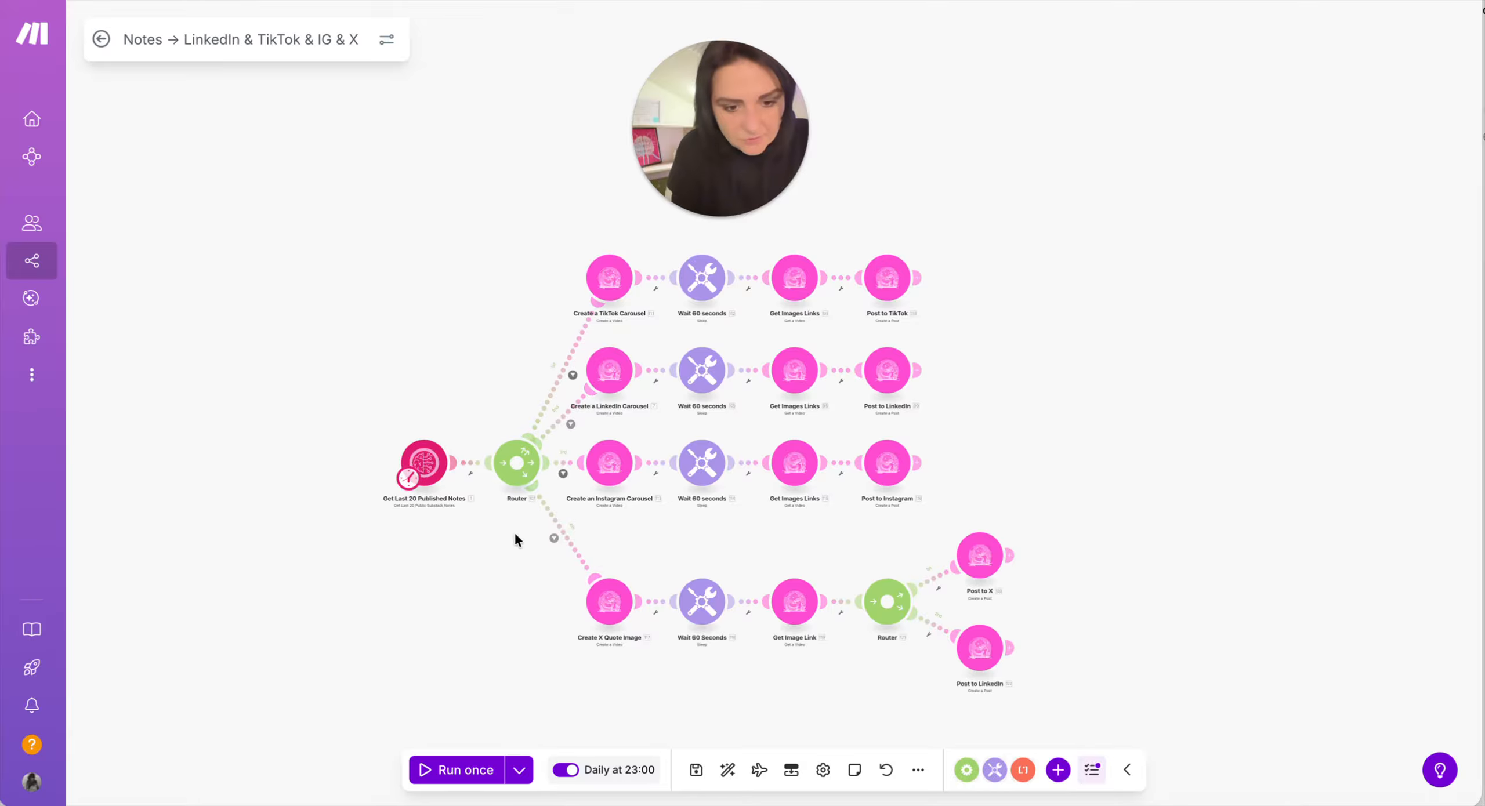
# Step: In the Make scenario, inspect the connection and Substack profile username settings of the Get Last 20 Published Notes module without saving
pyautogui.moveTo(600, 524); pyautogui.dragTo(865, 497)
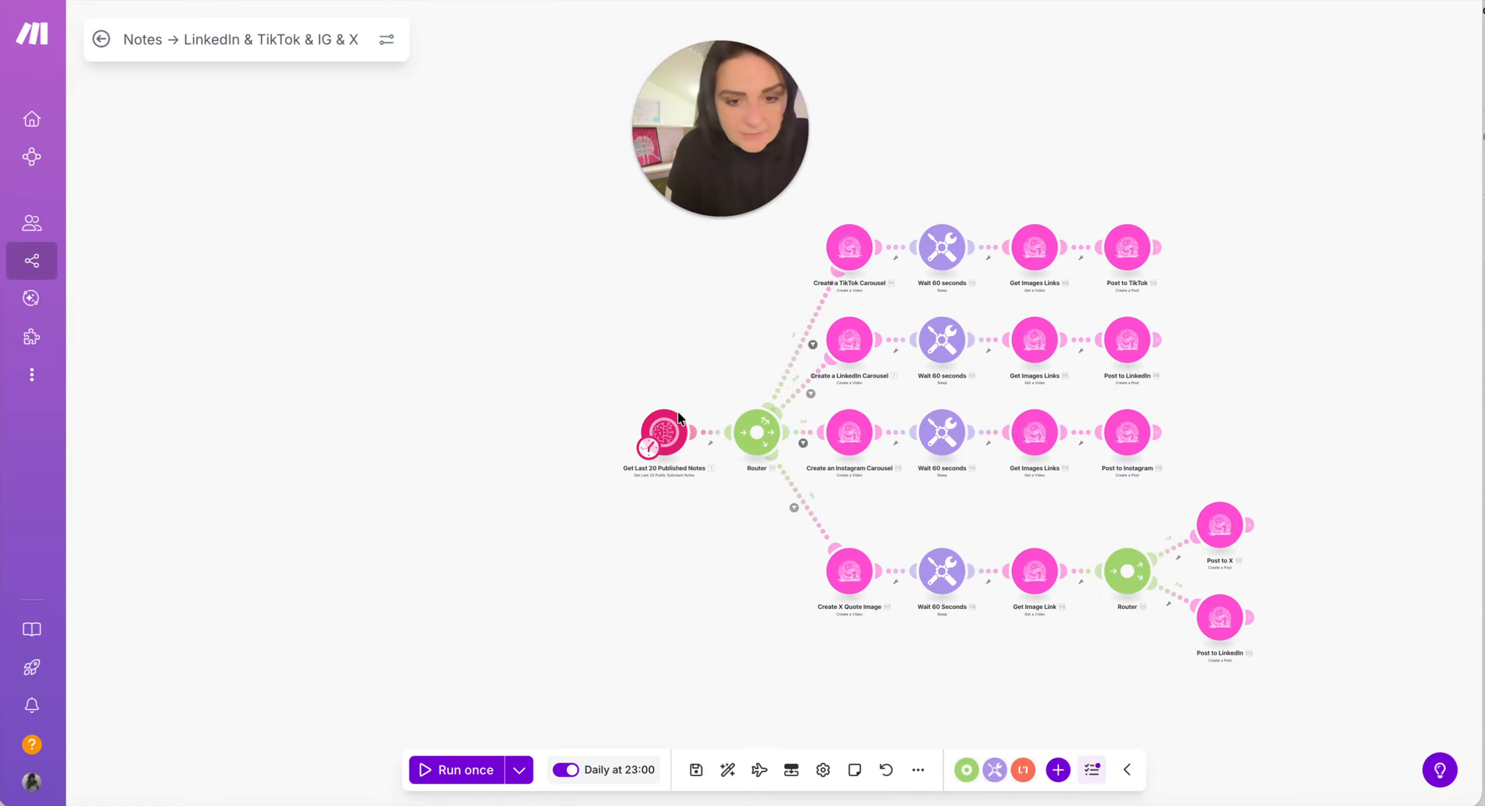
pyautogui.scroll(-2, 677, 414)
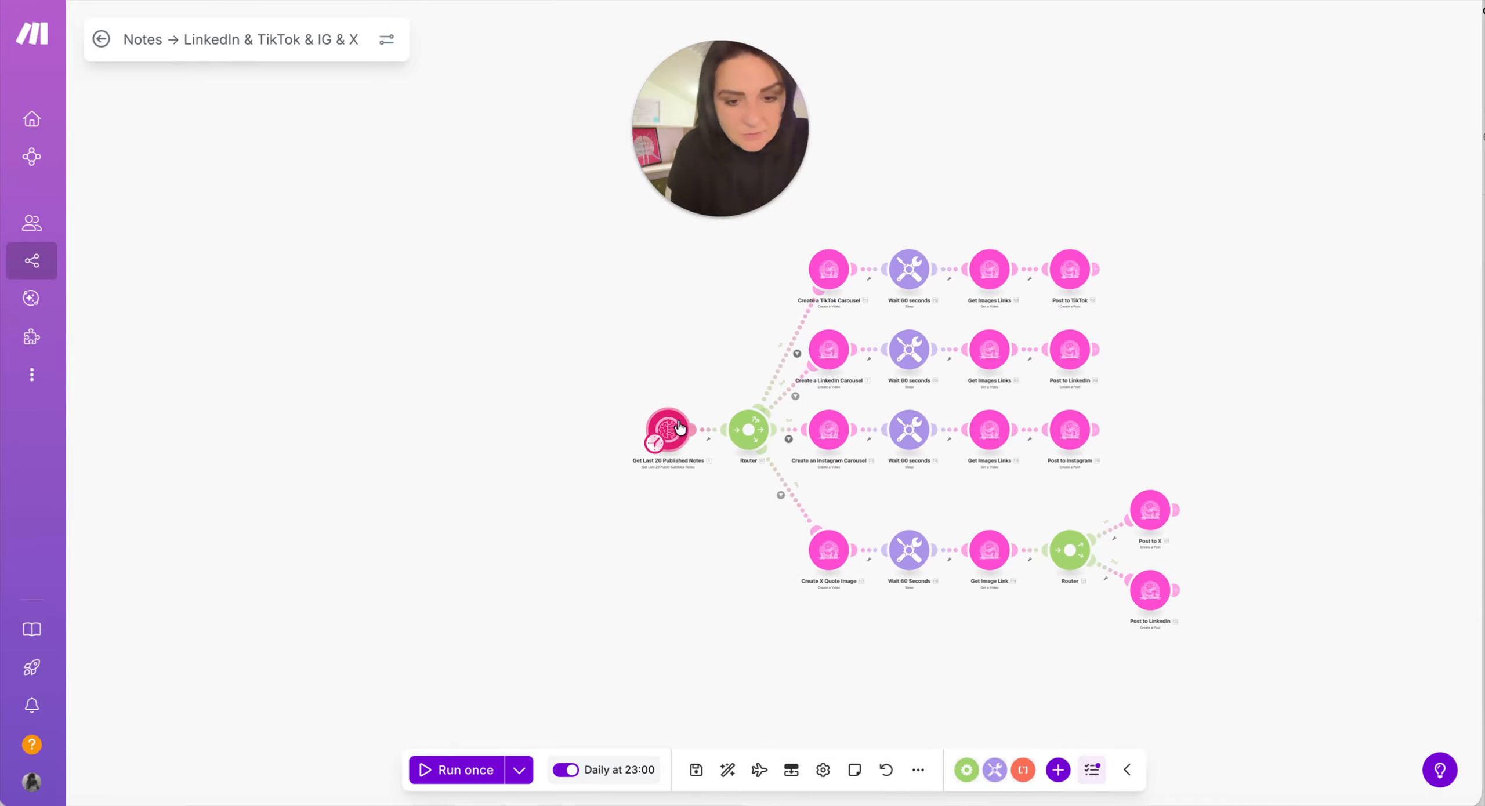
pyautogui.scroll(3, 677, 421)
pyautogui.scroll(2, 748, 412)
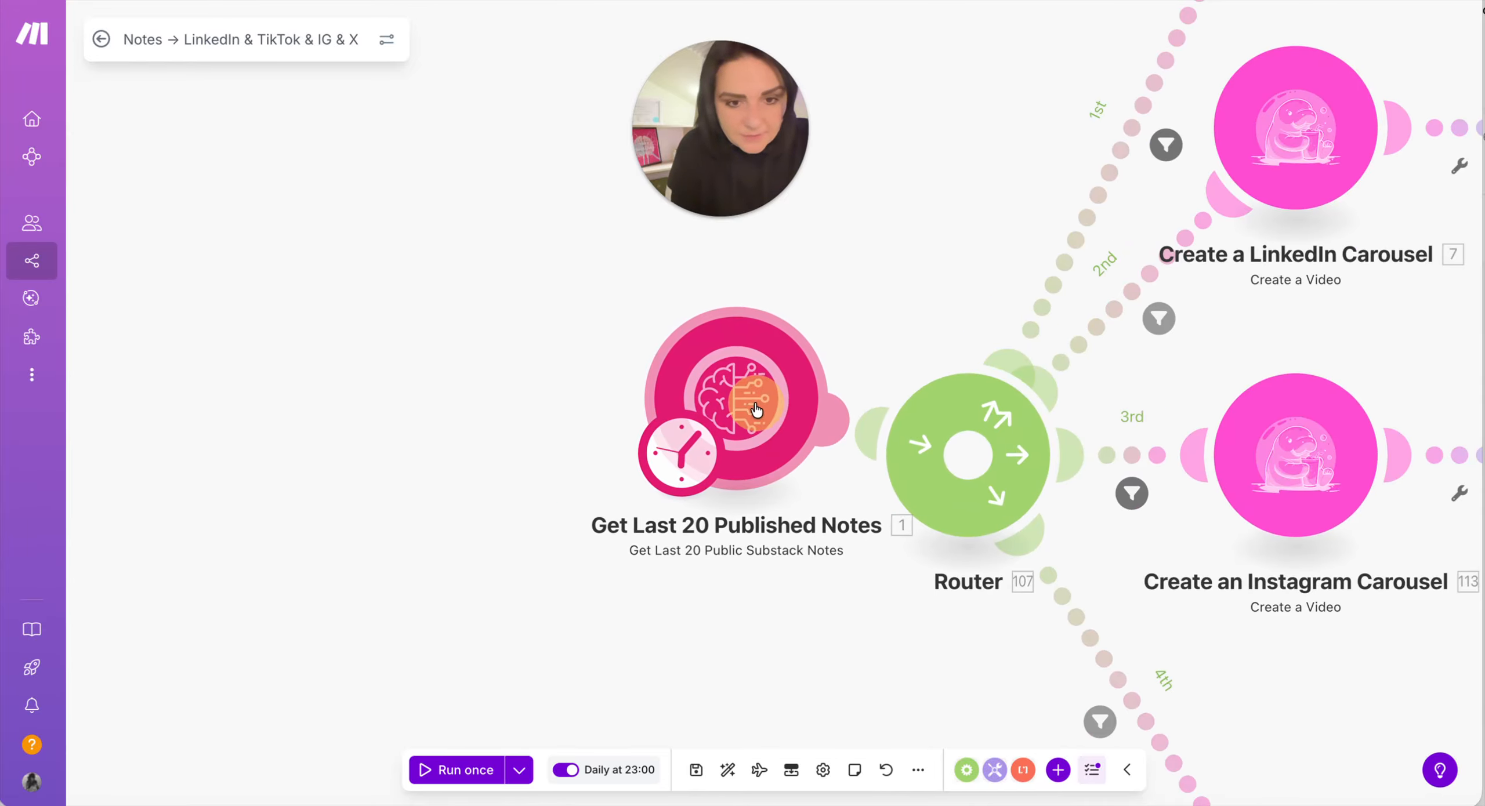
pyautogui.moveTo(755, 405); pyautogui.dragTo(718, 408)
pyautogui.scroll(1, 738, 412)
pyautogui.click(698, 382)
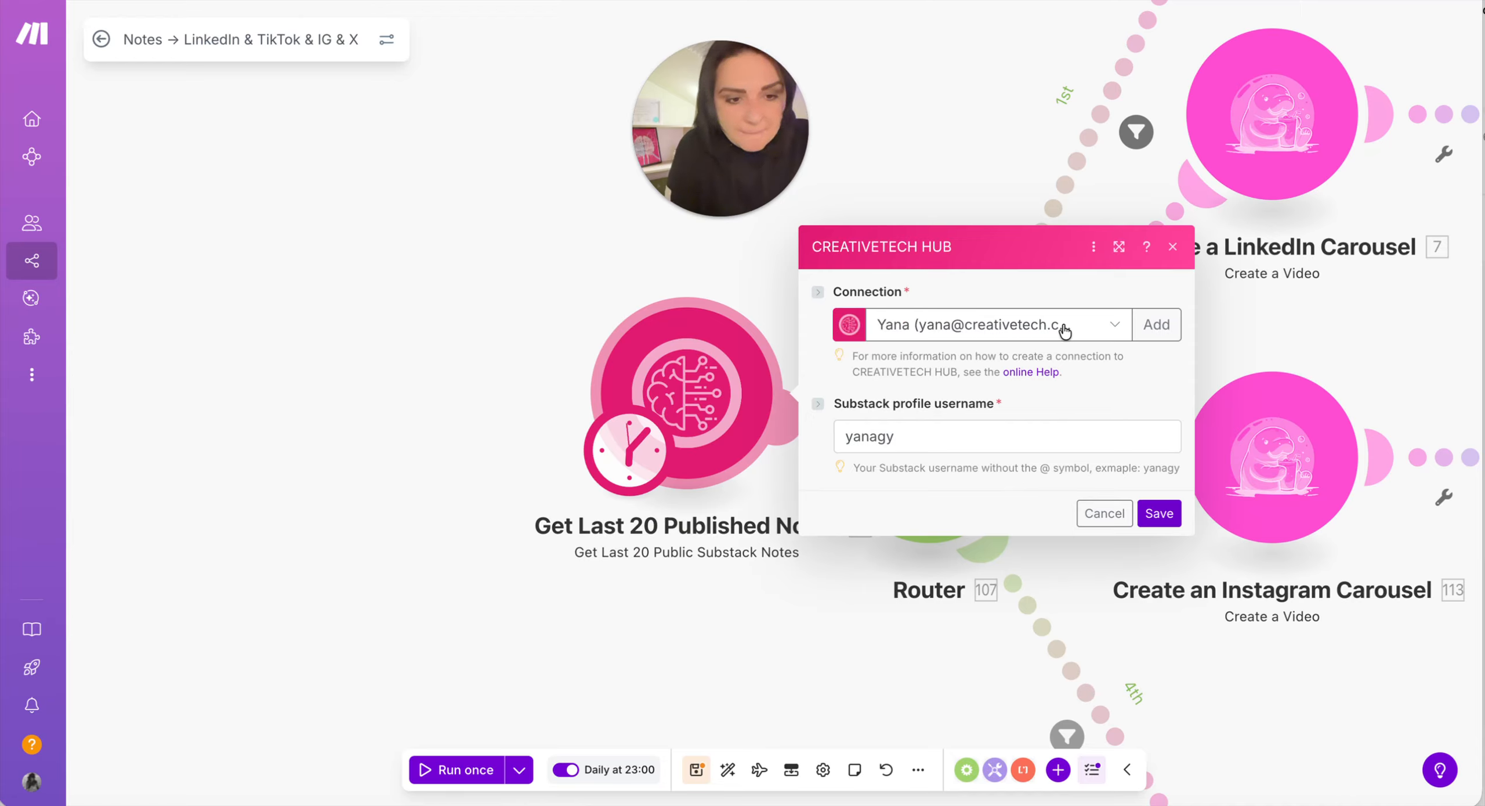
pyautogui.click(922, 448)
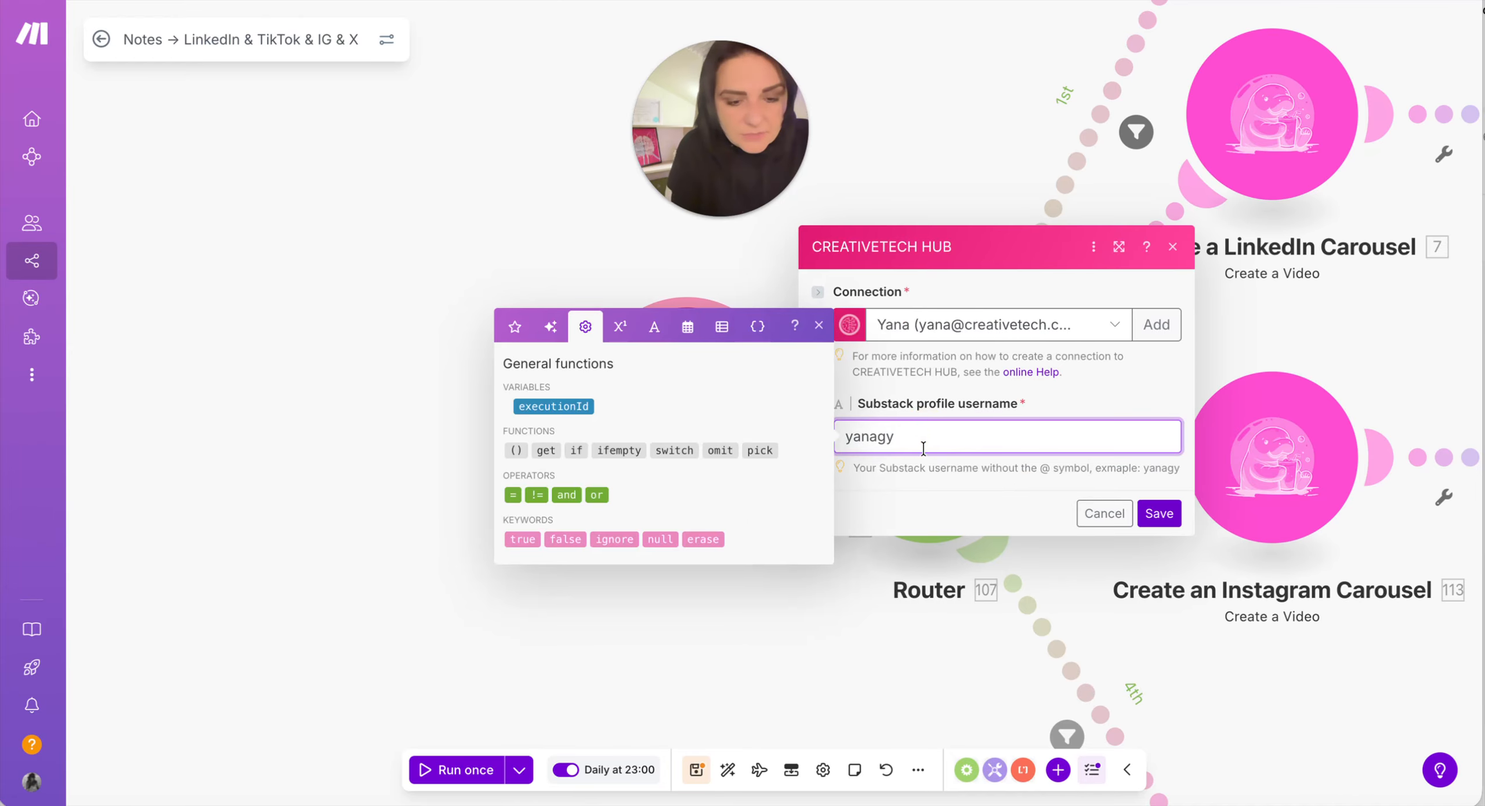
pyautogui.click(939, 285)
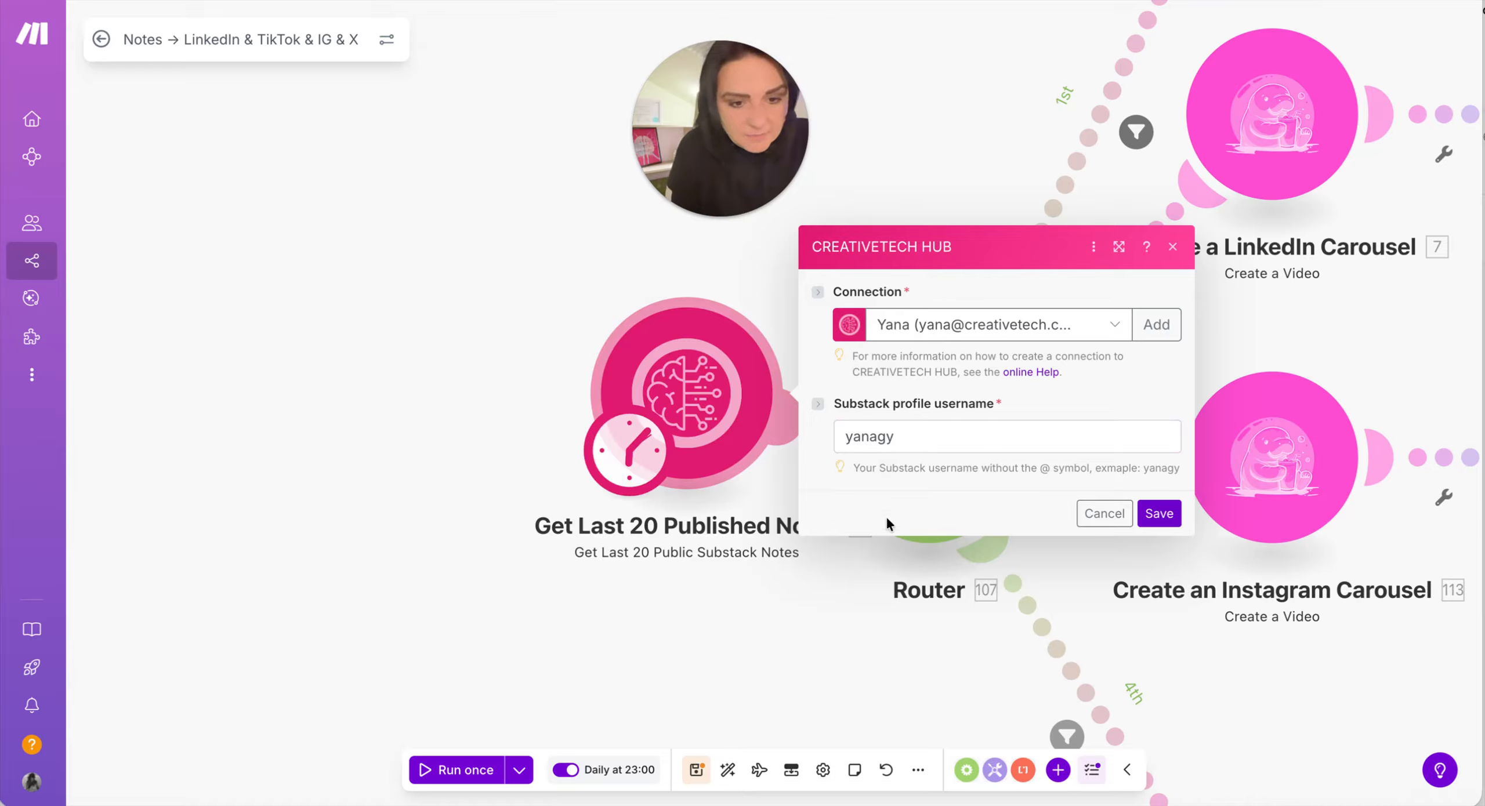
pyautogui.moveTo(958, 248)
pyautogui.mouseDown()
pyautogui.moveTo(874, 248)
pyautogui.moveTo(971, 250)
pyautogui.mouseUp()
pyautogui.click(999, 246)
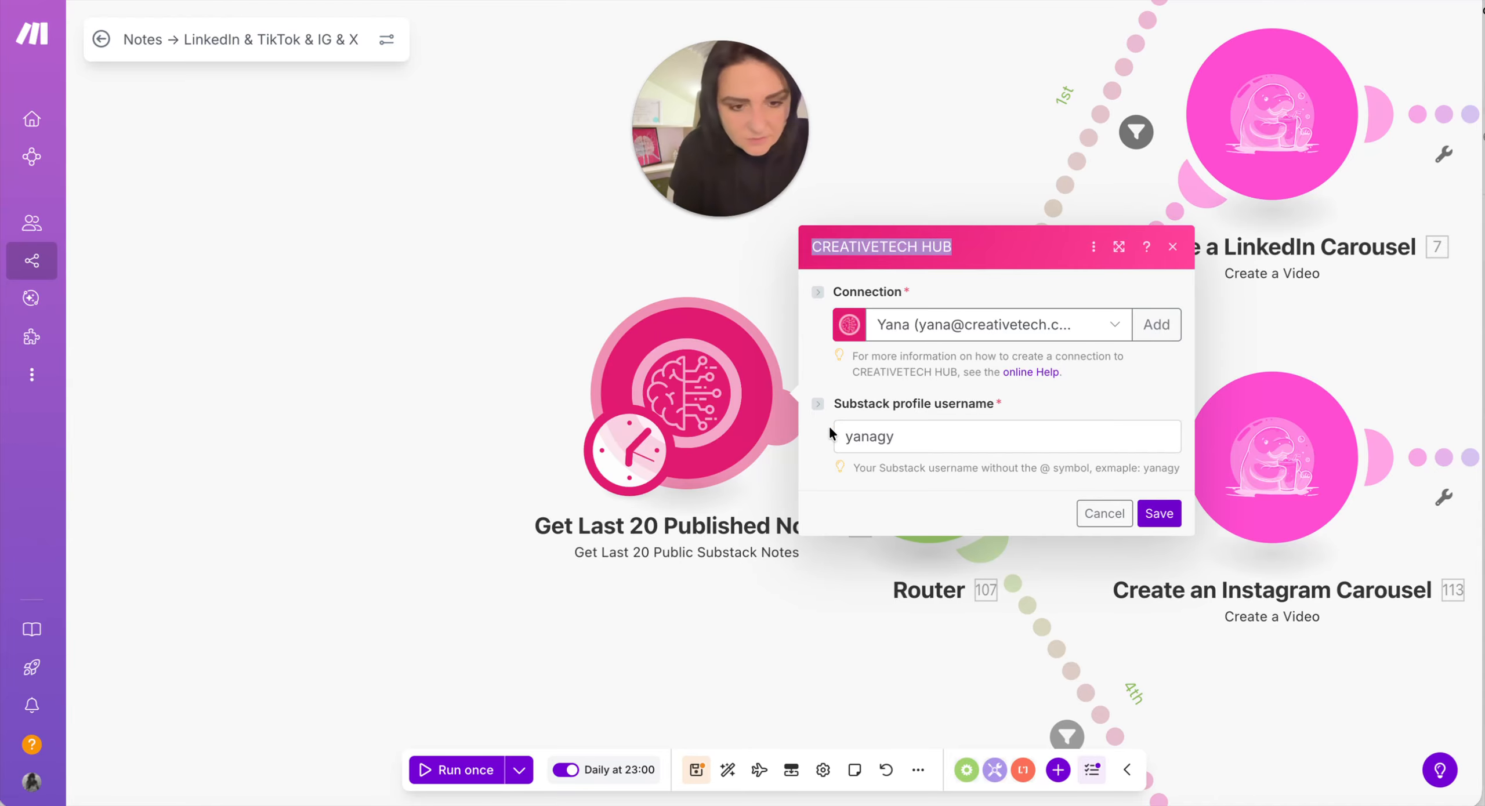
pyautogui.click(1103, 514)
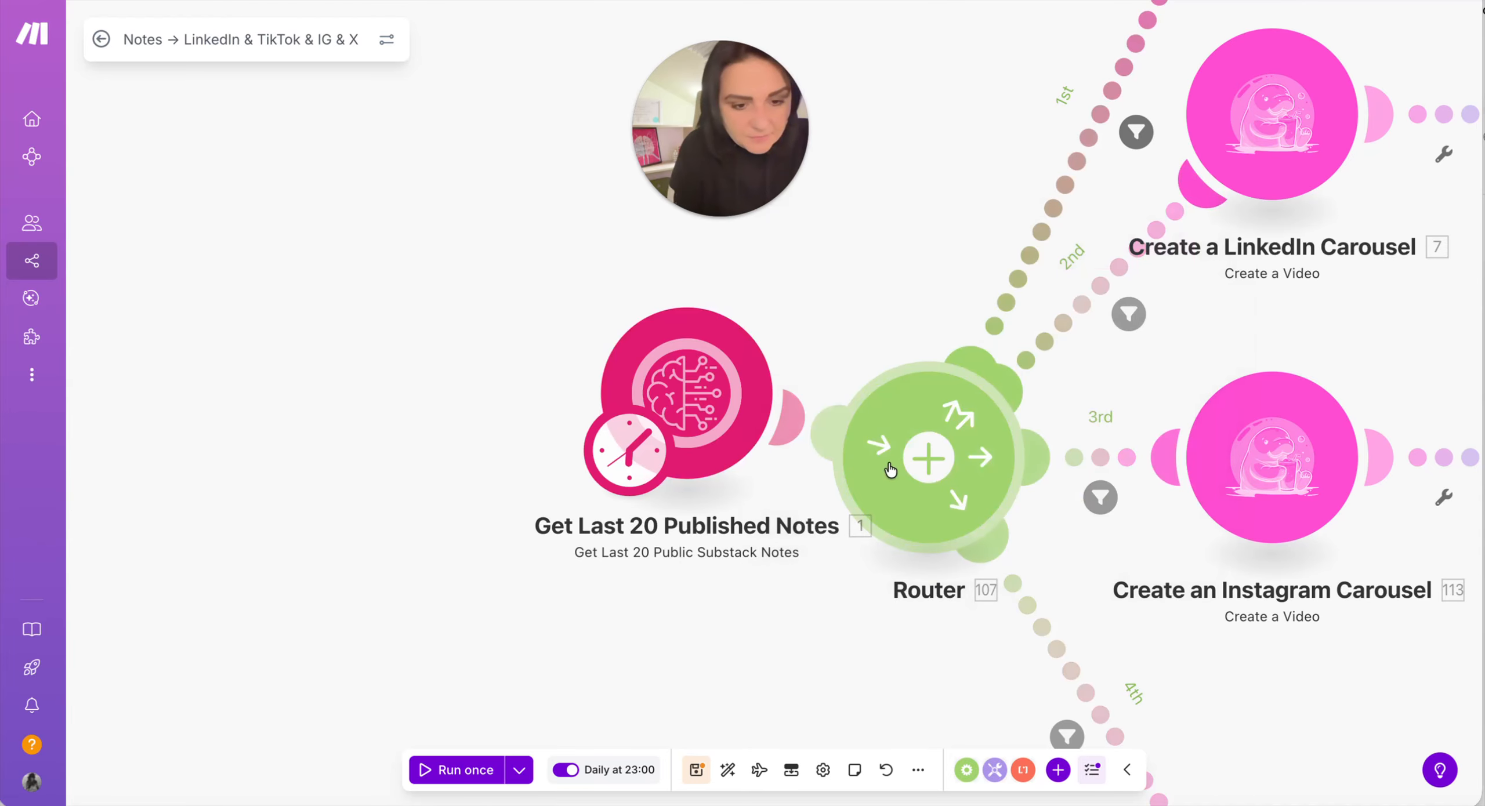
# Step: Look over the Instagram, LinkedIn and TikTok carousel branches that leave the router
pyautogui.moveTo(861, 594); pyautogui.dragTo(643, 559)
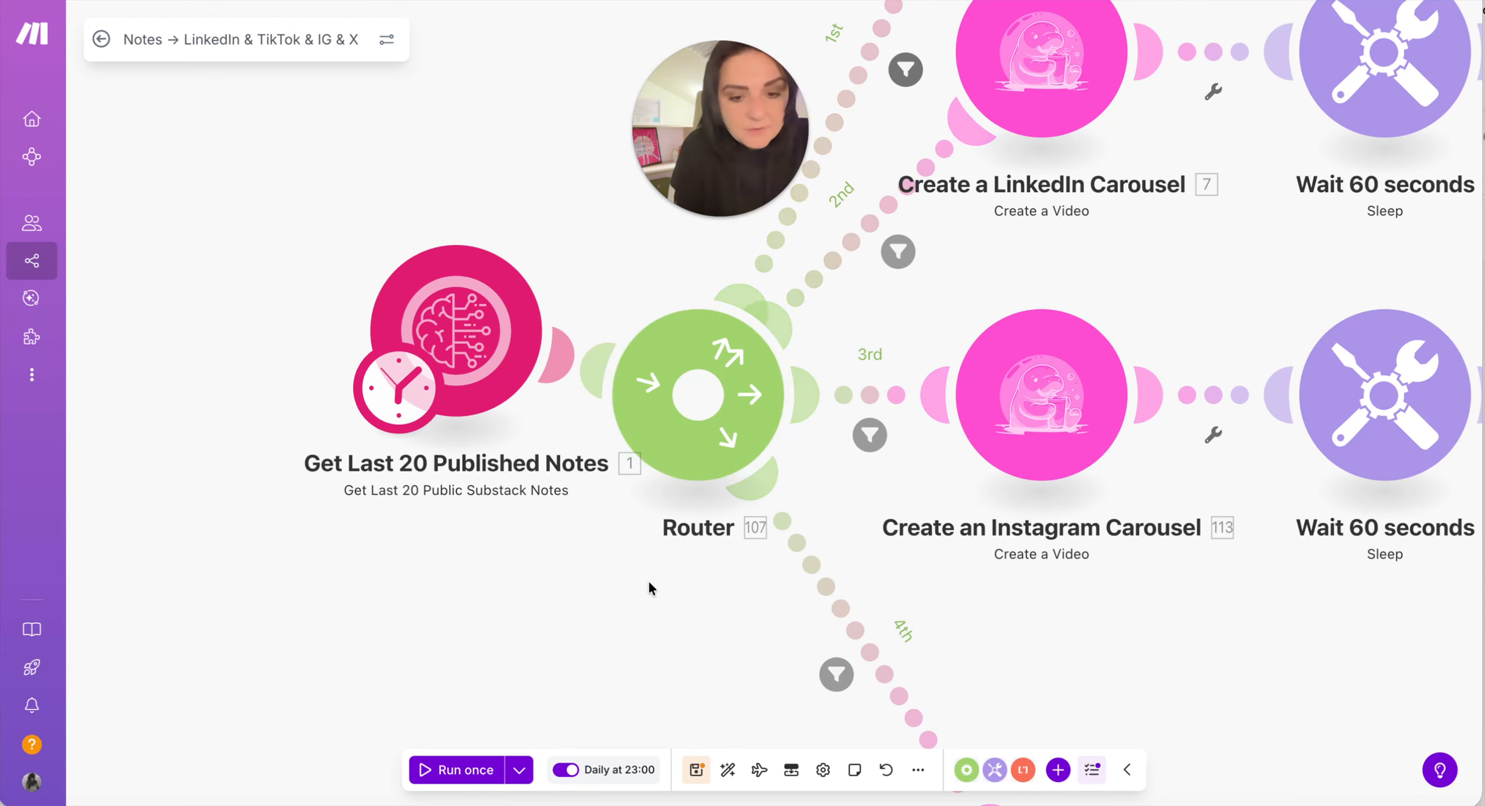
pyautogui.moveTo(648, 582); pyautogui.dragTo(413, 601)
pyautogui.moveTo(524, 562); pyautogui.dragTo(517, 563)
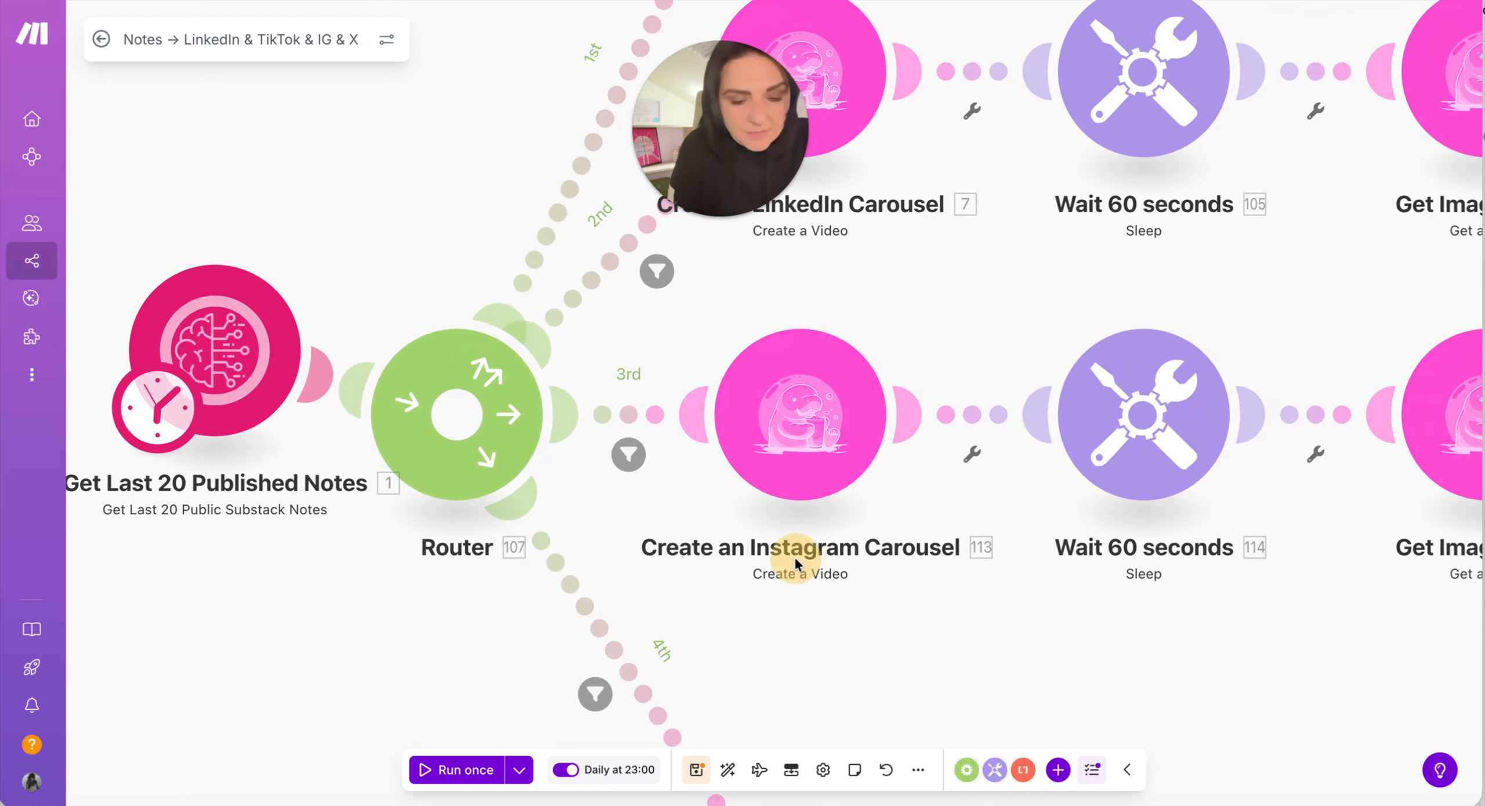
pyautogui.moveTo(796, 563); pyautogui.dragTo(734, 639)
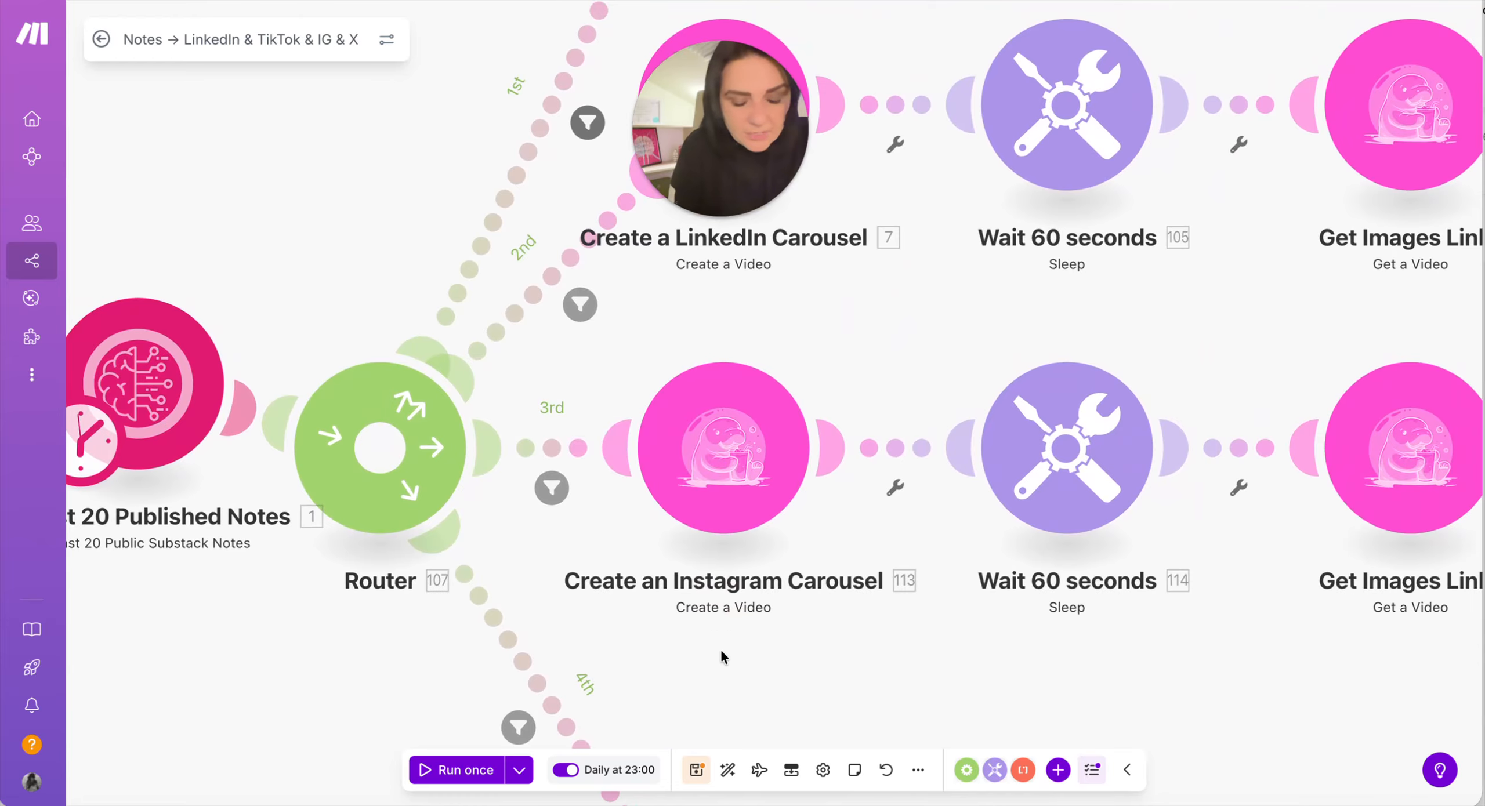
pyautogui.hscroll(1, 769, 596)
pyautogui.moveTo(837, 316); pyautogui.dragTo(778, 536)
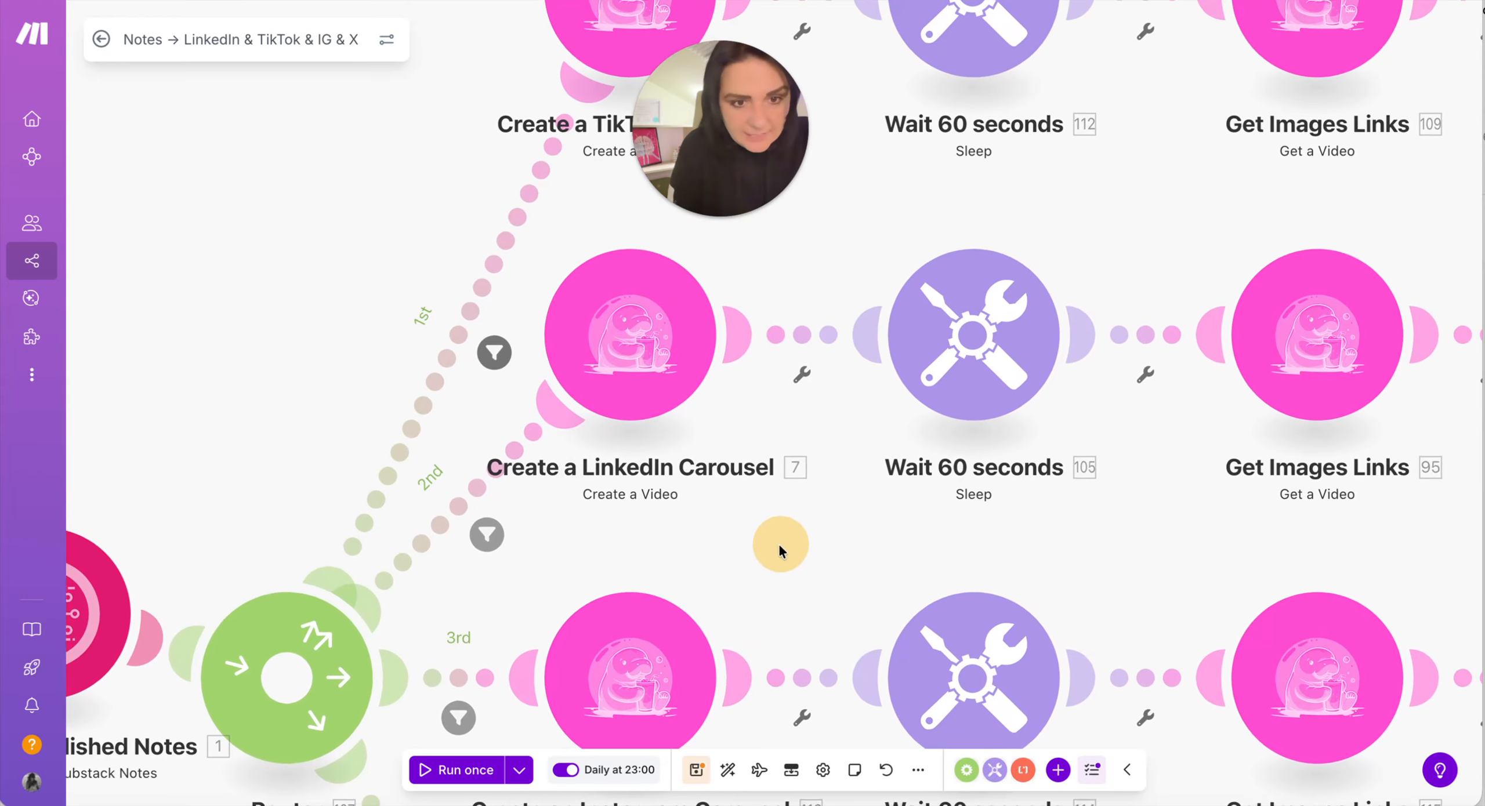
pyautogui.moveTo(833, 267); pyautogui.dragTo(832, 468)
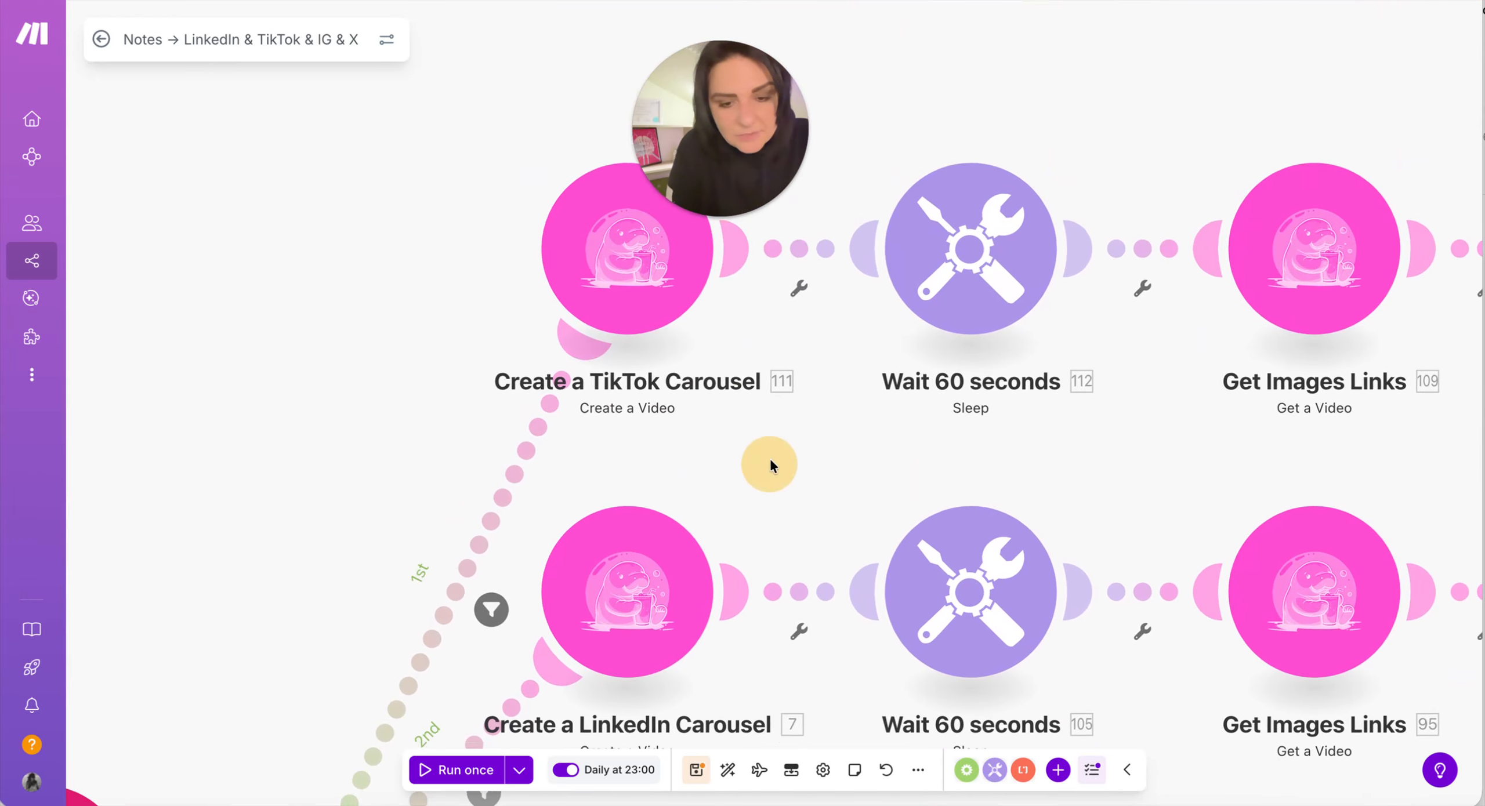
pyautogui.scroll(-2, 772, 464)
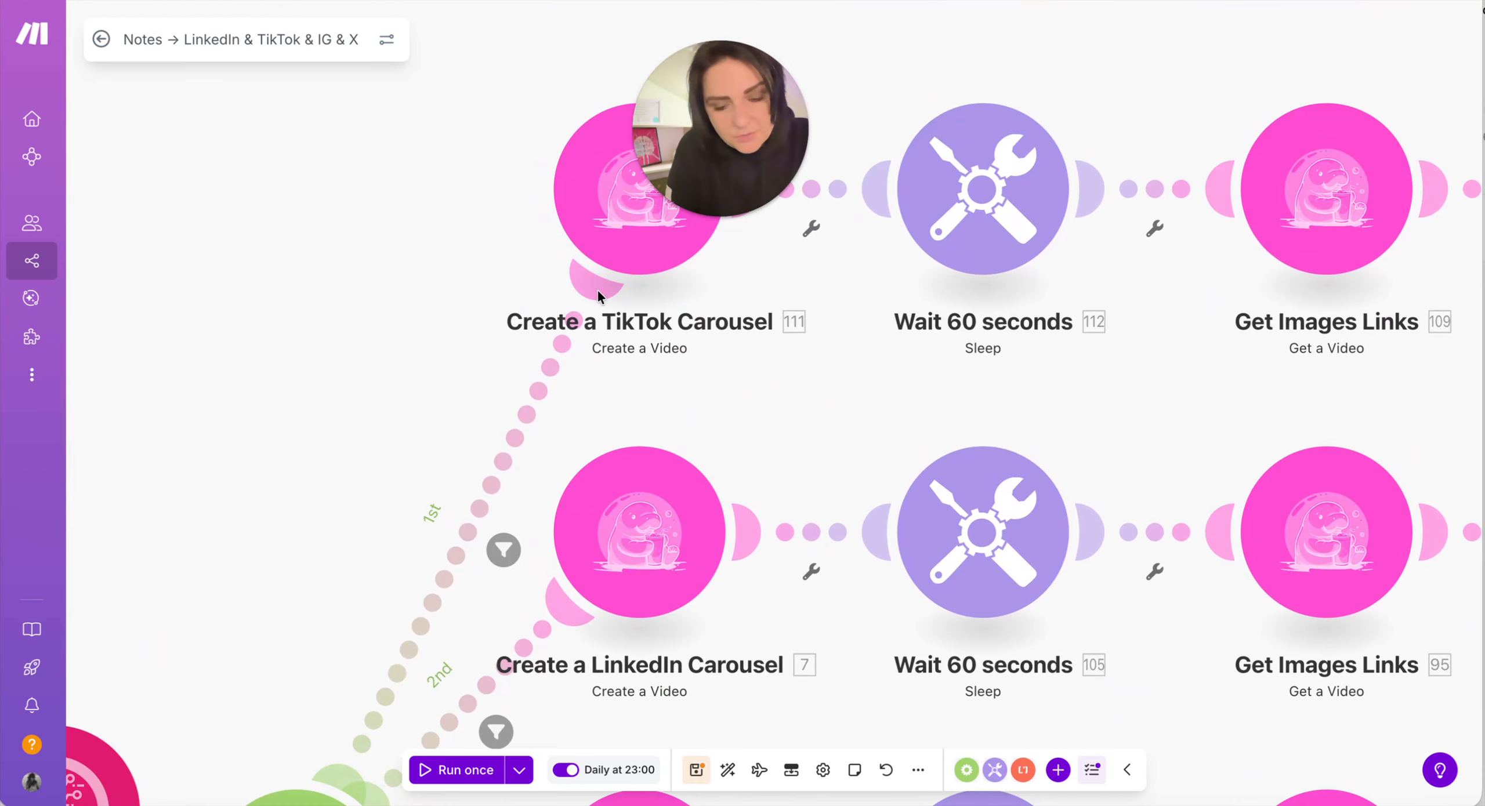
# Step: Check the filter on the router's first route, comparing the items' context type with "note", and save it
pyautogui.click(504, 550)
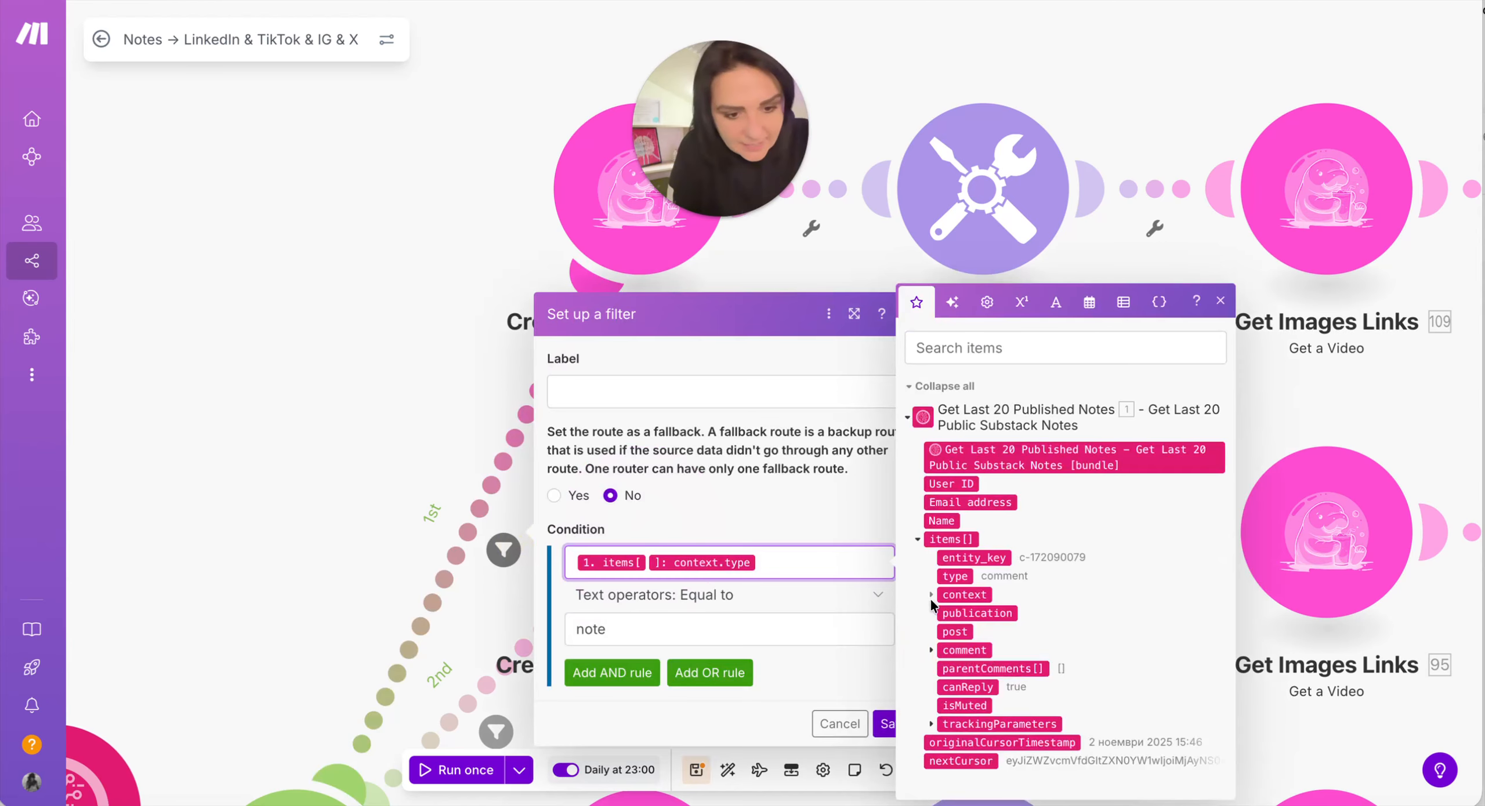
pyautogui.click(929, 597)
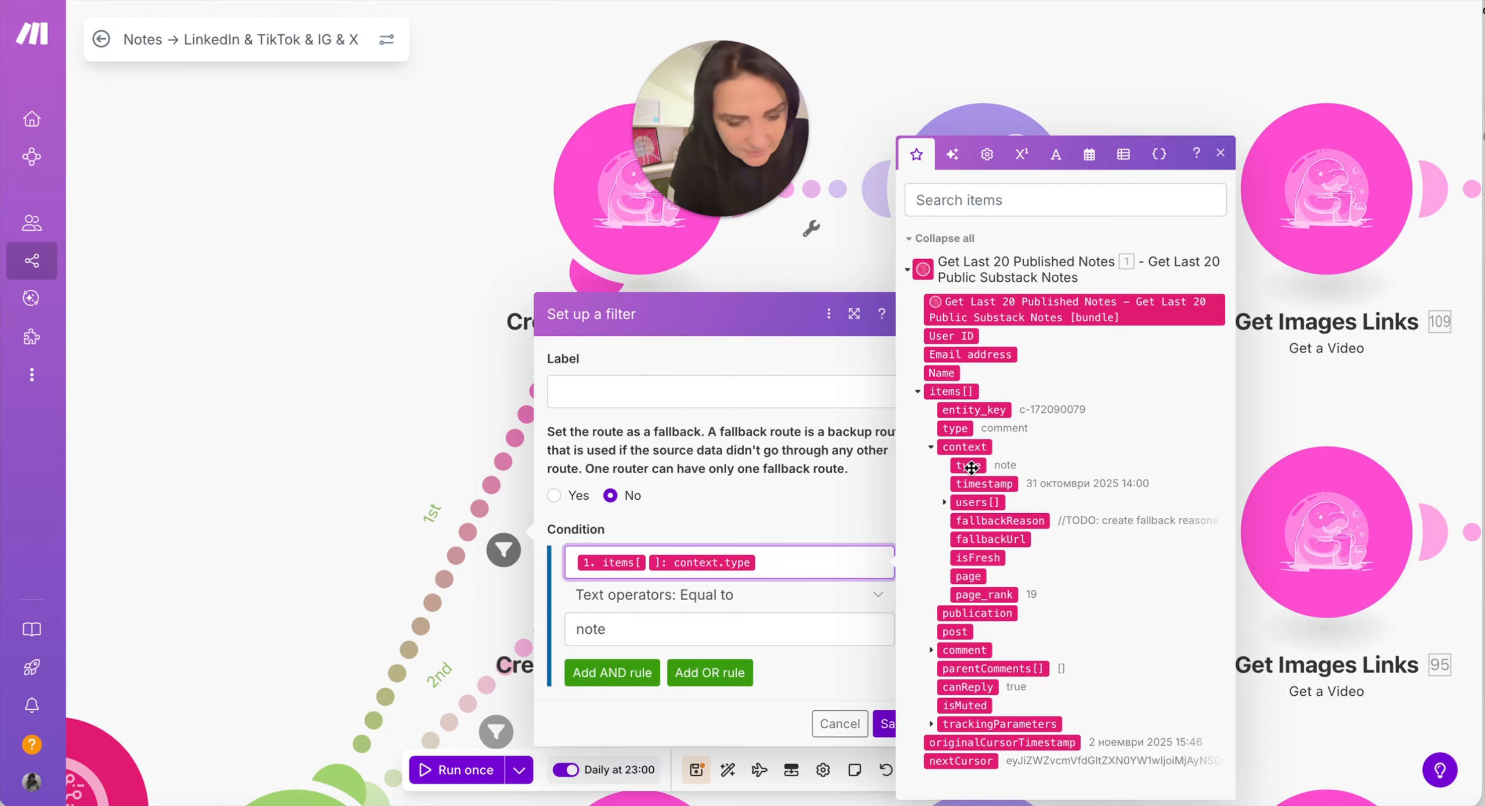
pyautogui.click(644, 627)
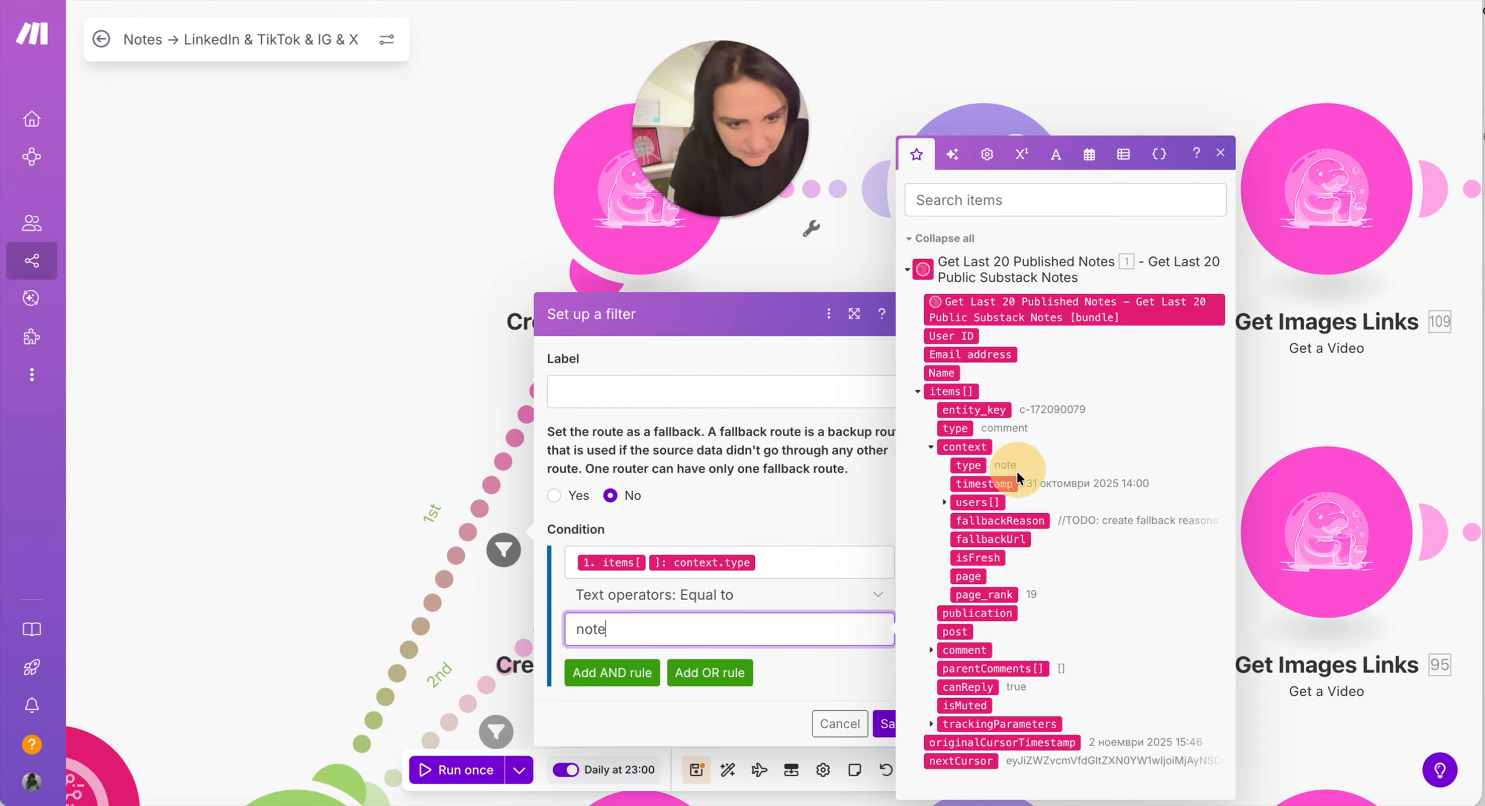
pyautogui.click(891, 728)
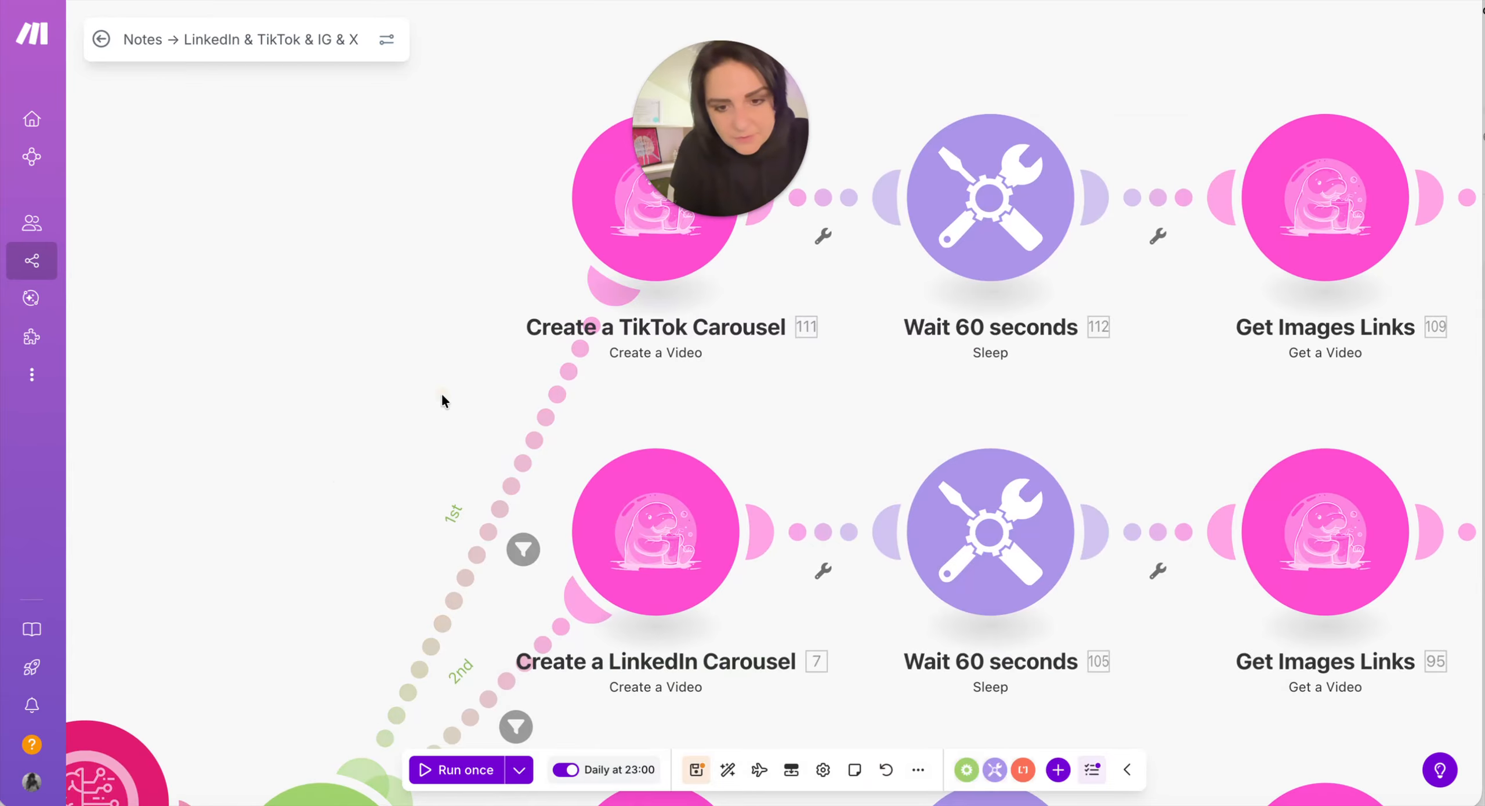
# Step: Open the Create a TikTok Carousel module and look through its connection, template and quote settings
pyautogui.moveTo(440, 397); pyautogui.dragTo(424, 90)
pyautogui.moveTo(321, 257); pyautogui.dragTo(322, 520)
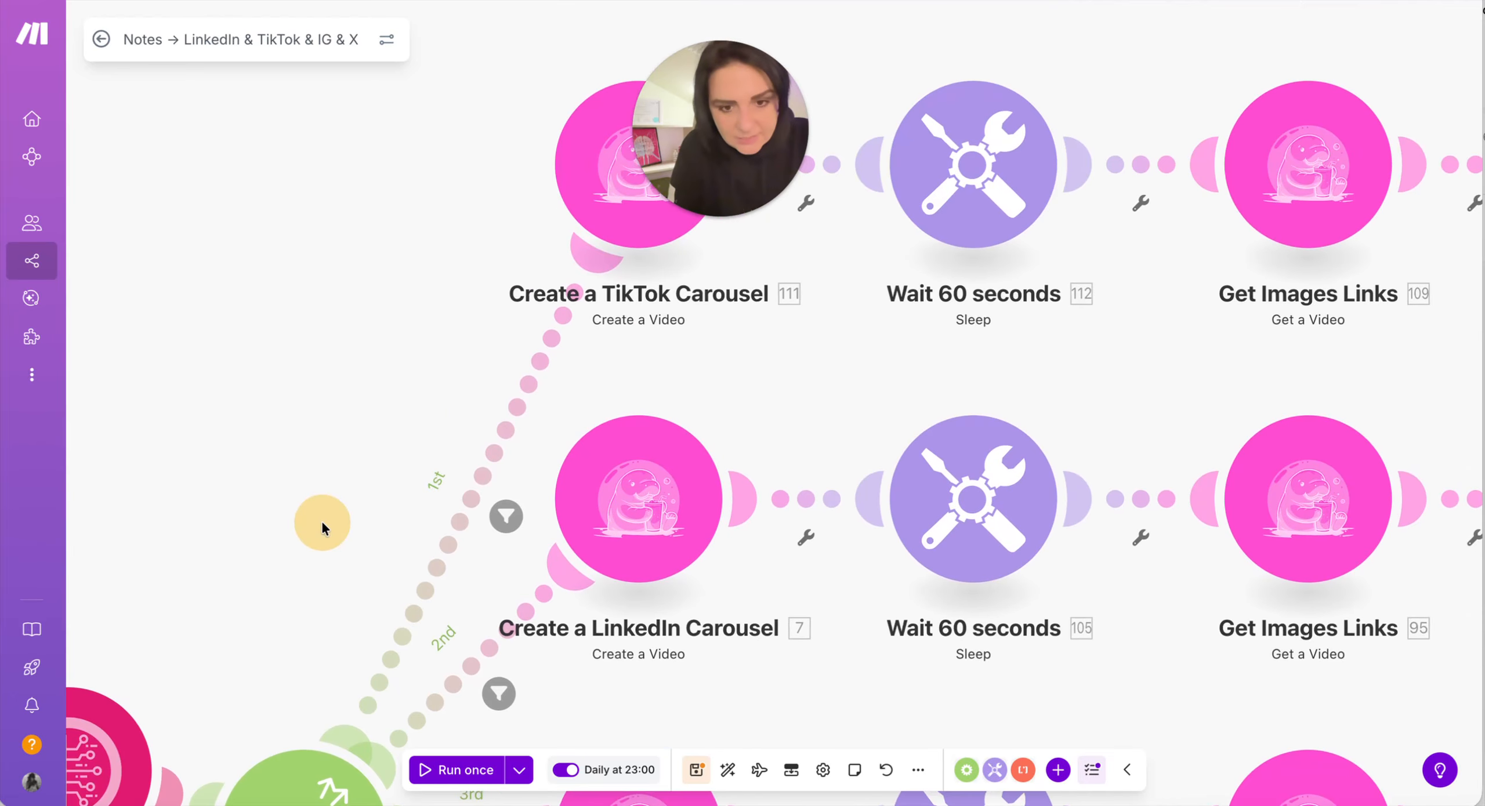
pyautogui.moveTo(507, 273); pyautogui.dragTo(507, 335)
pyautogui.click(642, 250)
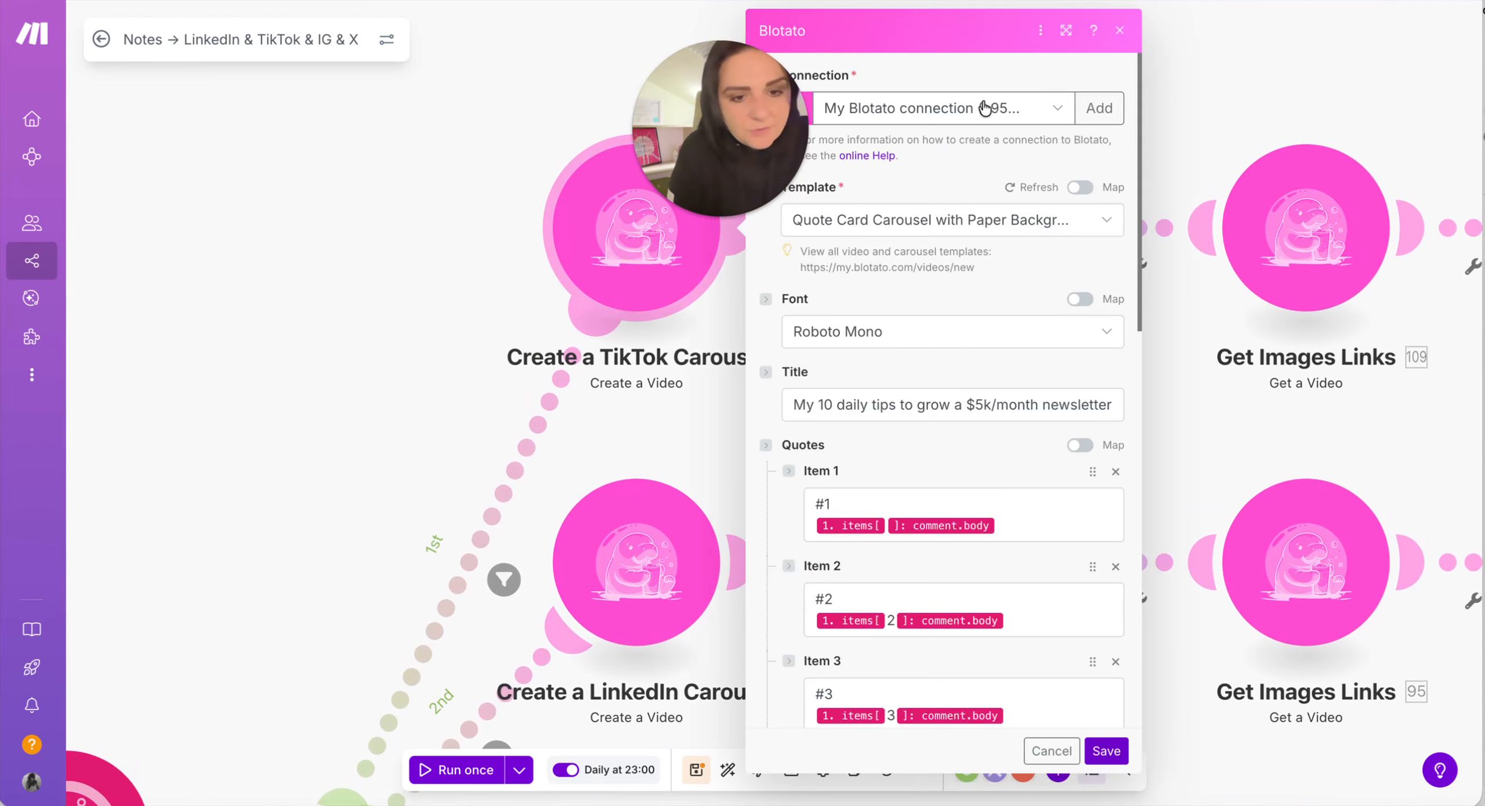
pyautogui.moveTo(741, 129); pyautogui.dragTo(630, 96)
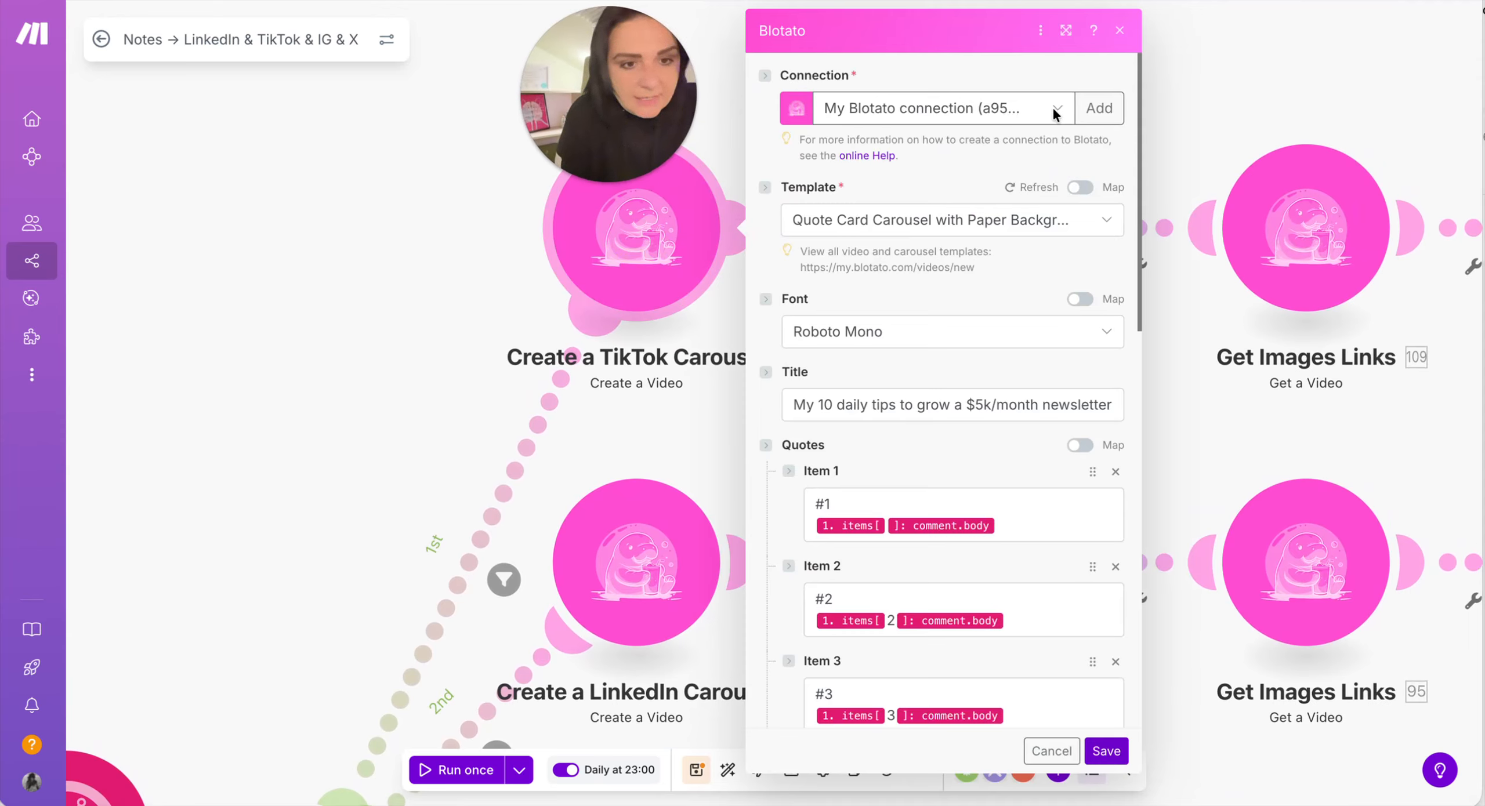
pyautogui.moveTo(545, 128)
pyautogui.moveTo(545, 127); pyautogui.dragTo(594, 99)
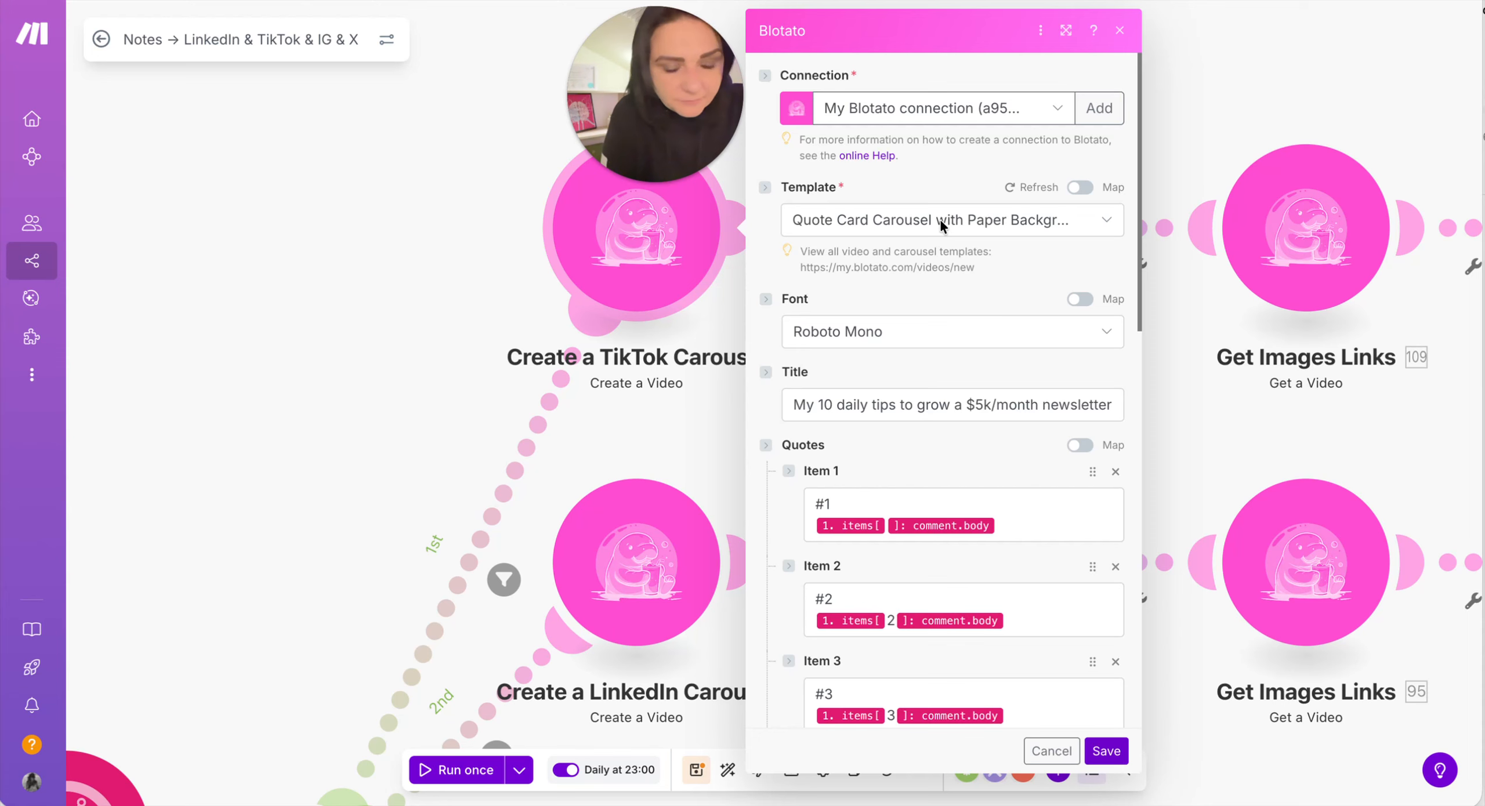
pyautogui.scroll(-1, 909, 374)
pyautogui.scroll(-9, 909, 375)
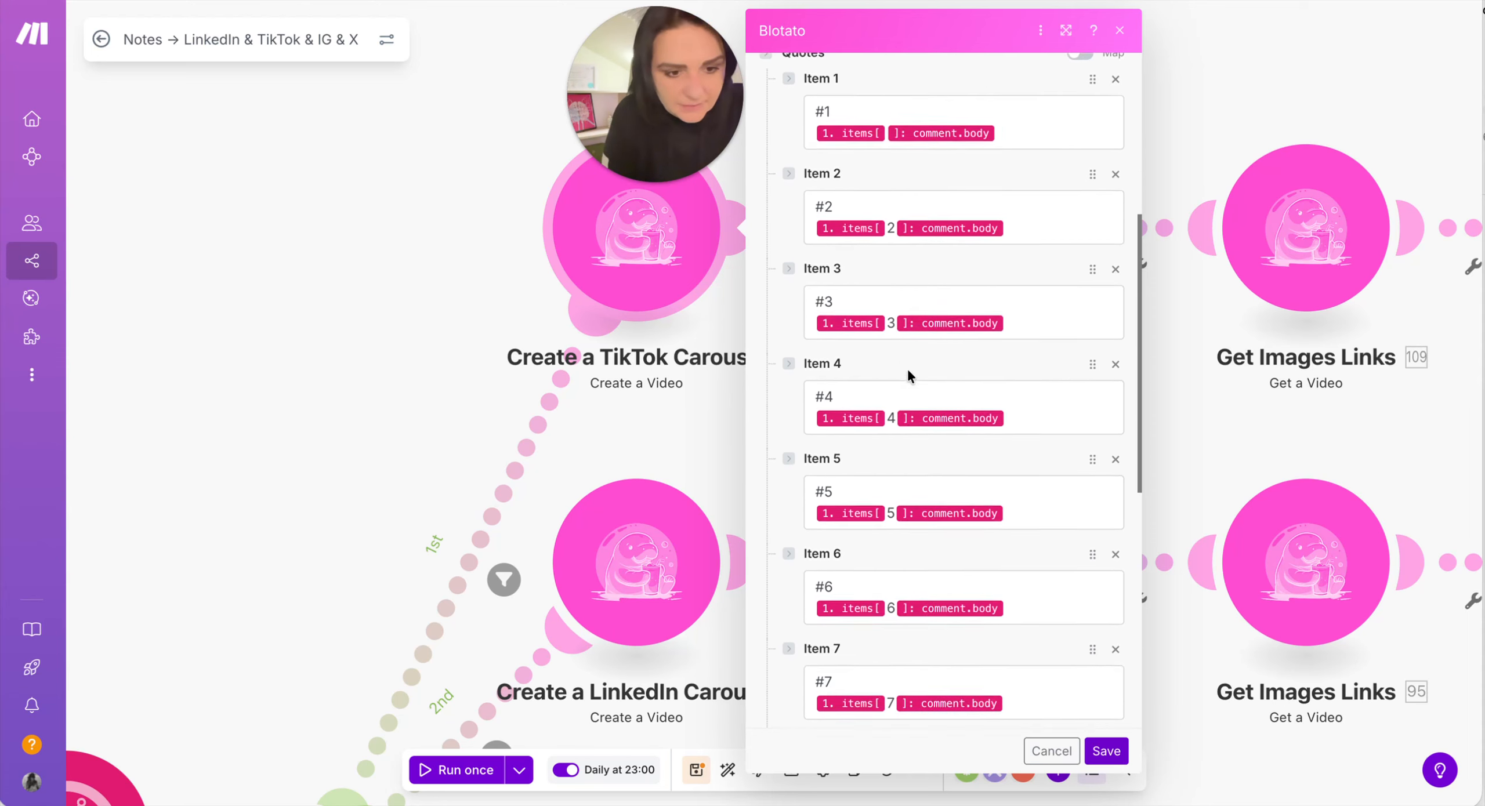
pyautogui.scroll(10, 910, 374)
pyautogui.click(912, 230)
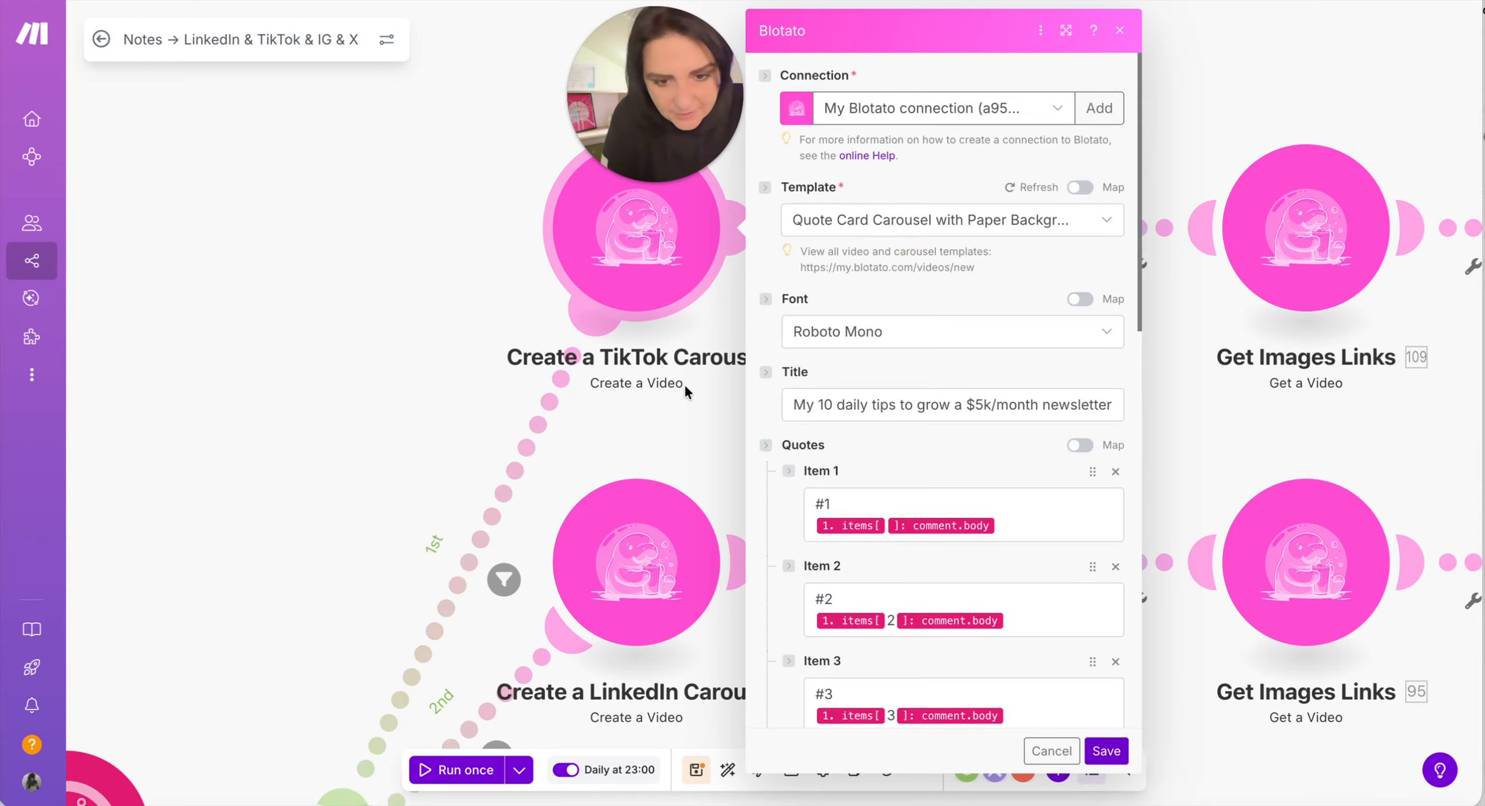
# Step: Check the available carousel templates and fonts in the TikTok carousel module without changing the selections
pyautogui.click(870, 219)
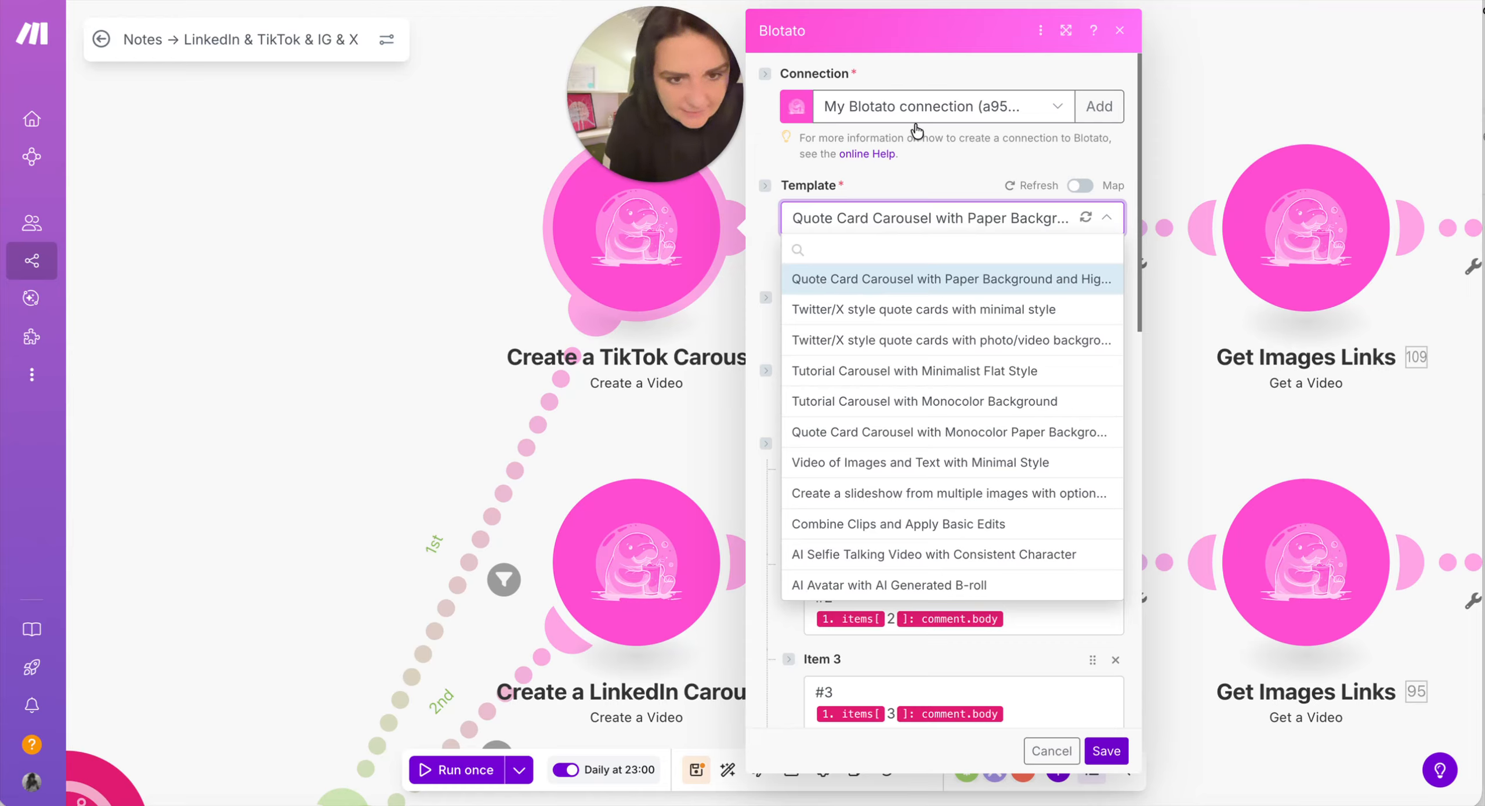
pyautogui.click(929, 175)
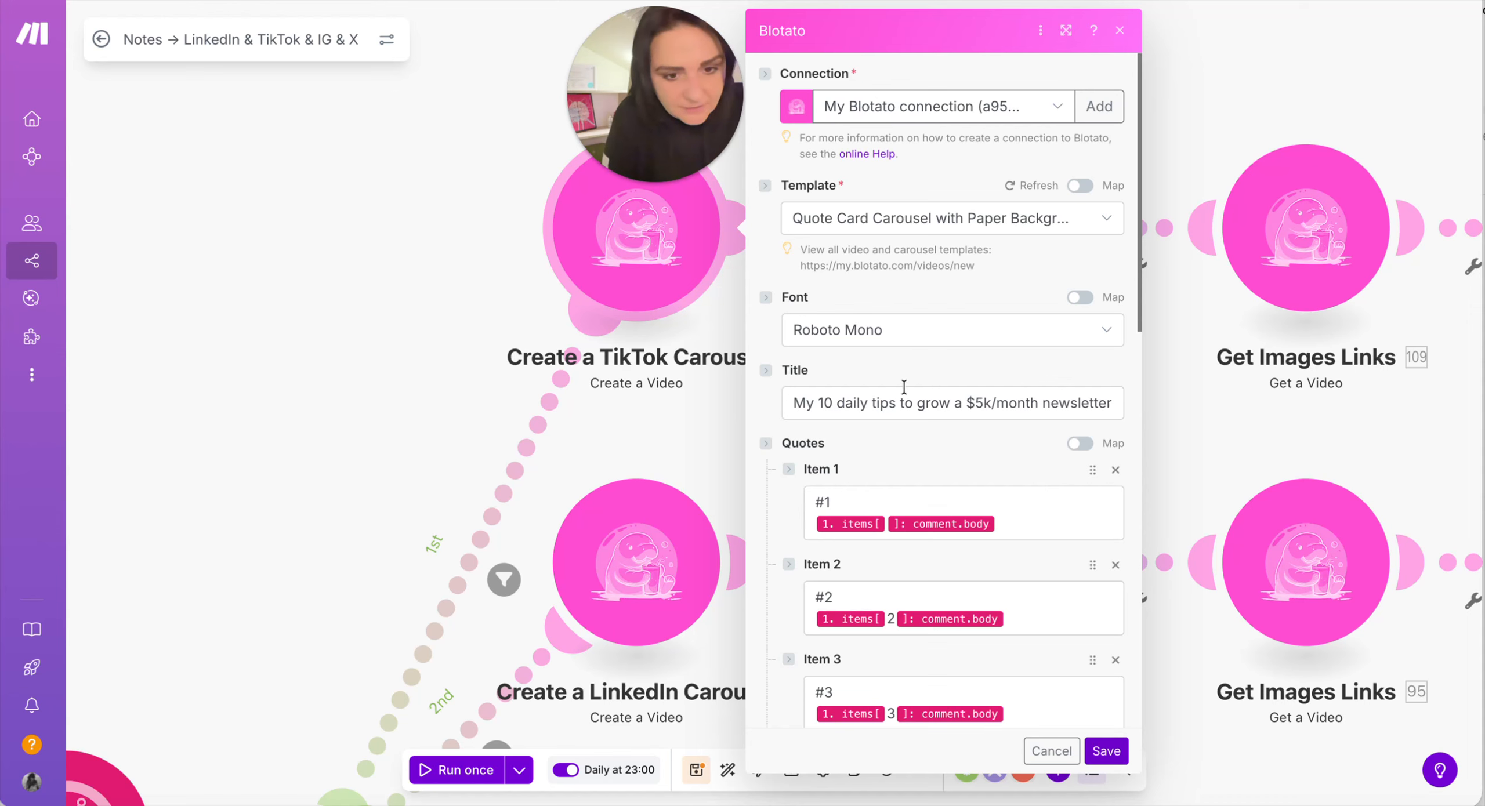
pyautogui.scroll(-1, 905, 392)
pyautogui.click(896, 282)
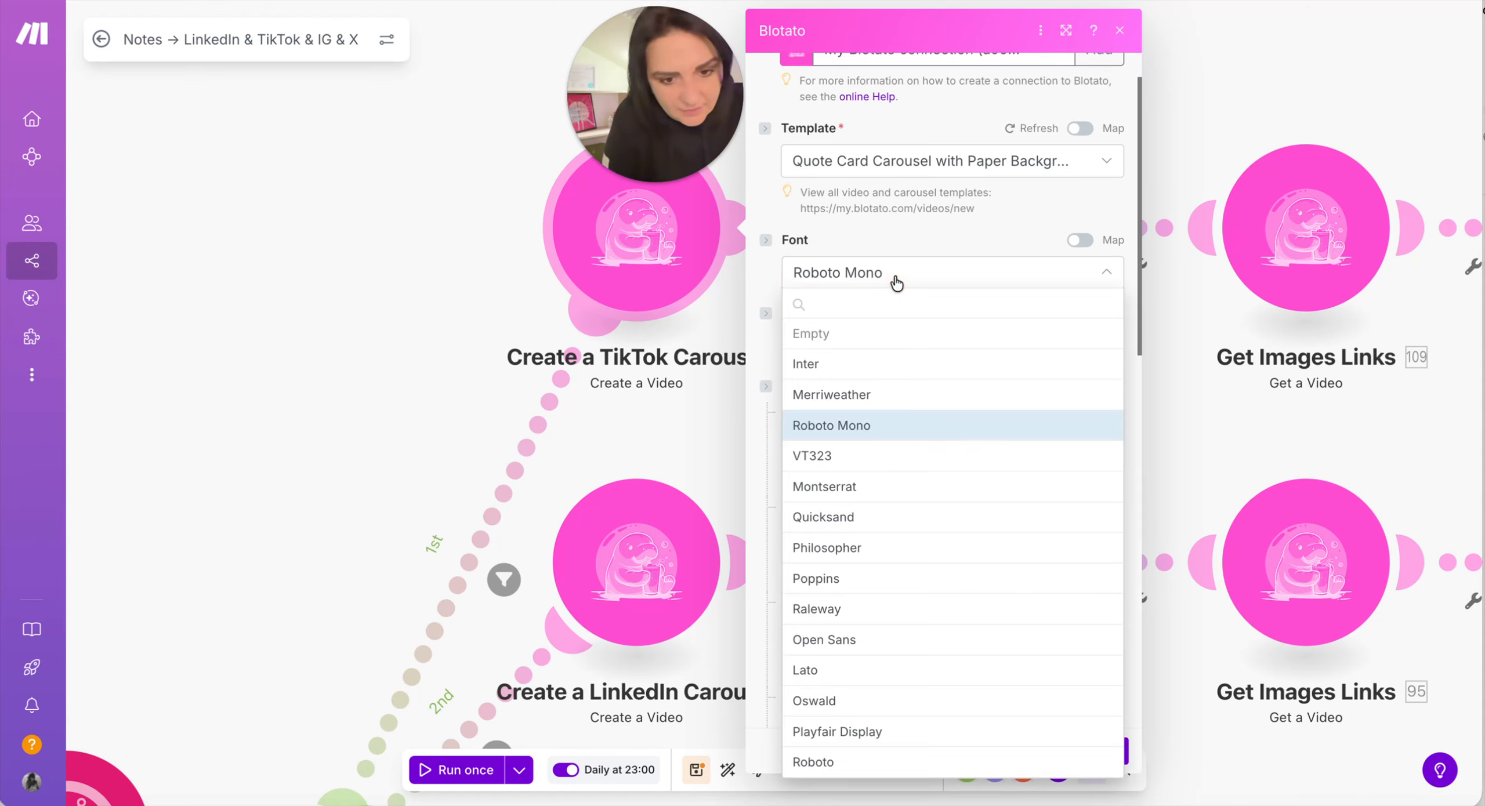
pyautogui.click(905, 235)
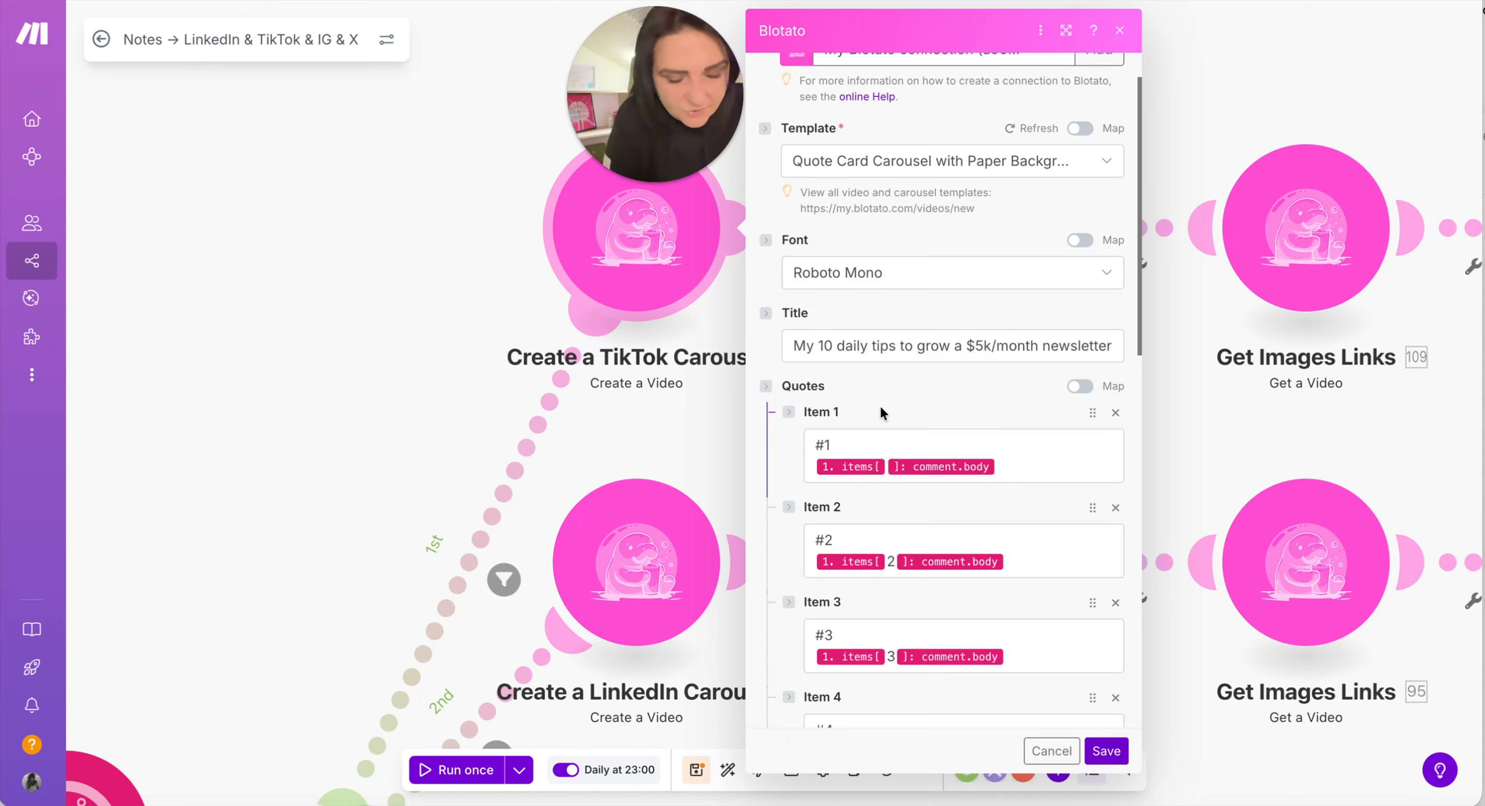
# Step: Inspect the title text of the TikTok carousel without editing it
pyautogui.scroll(-1, 880, 413)
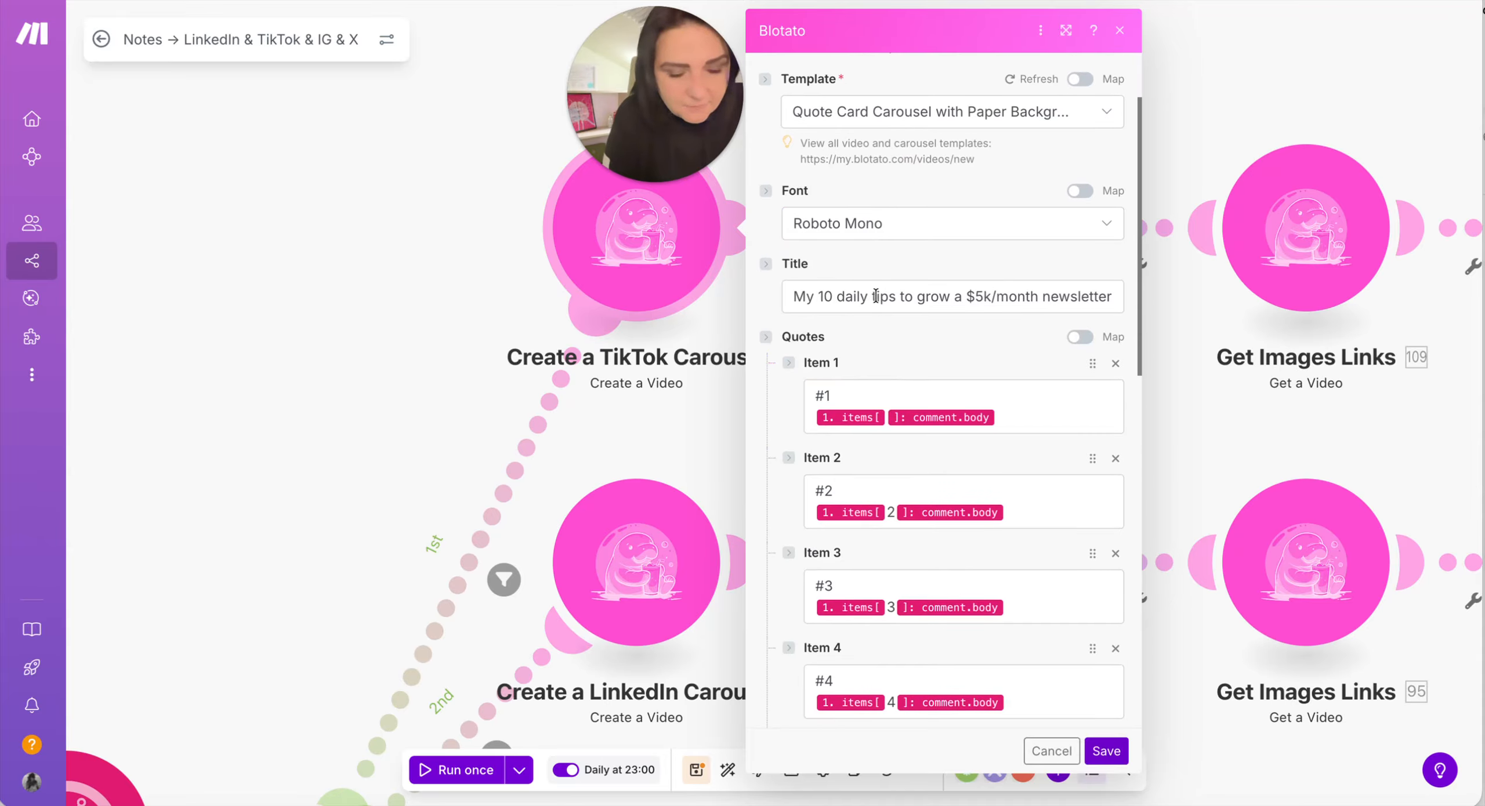
pyautogui.moveTo(837, 297); pyautogui.dragTo(1092, 294)
pyautogui.click(978, 319)
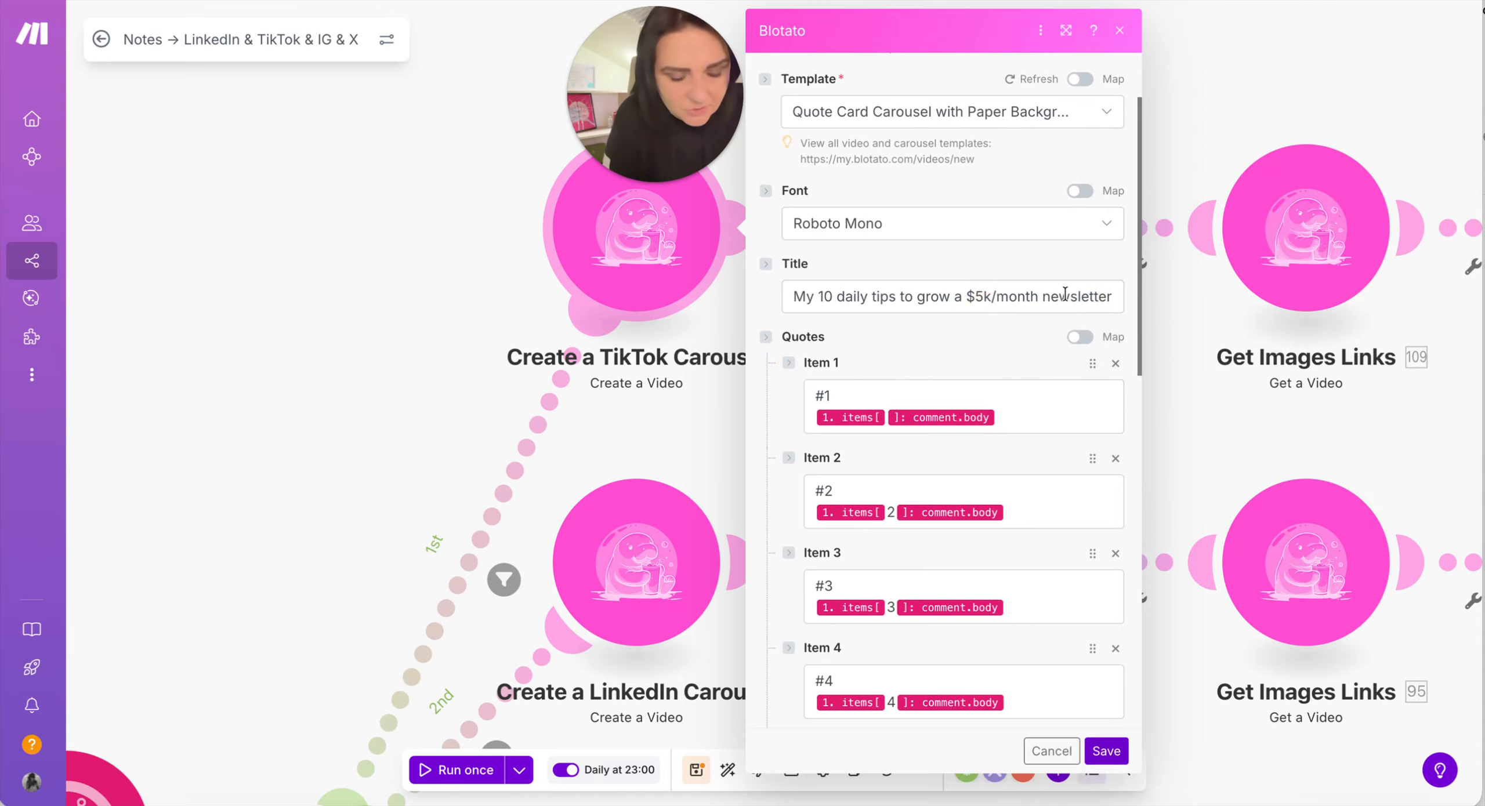
pyautogui.click(1065, 295)
pyautogui.moveTo(998, 297); pyautogui.dragTo(1110, 297)
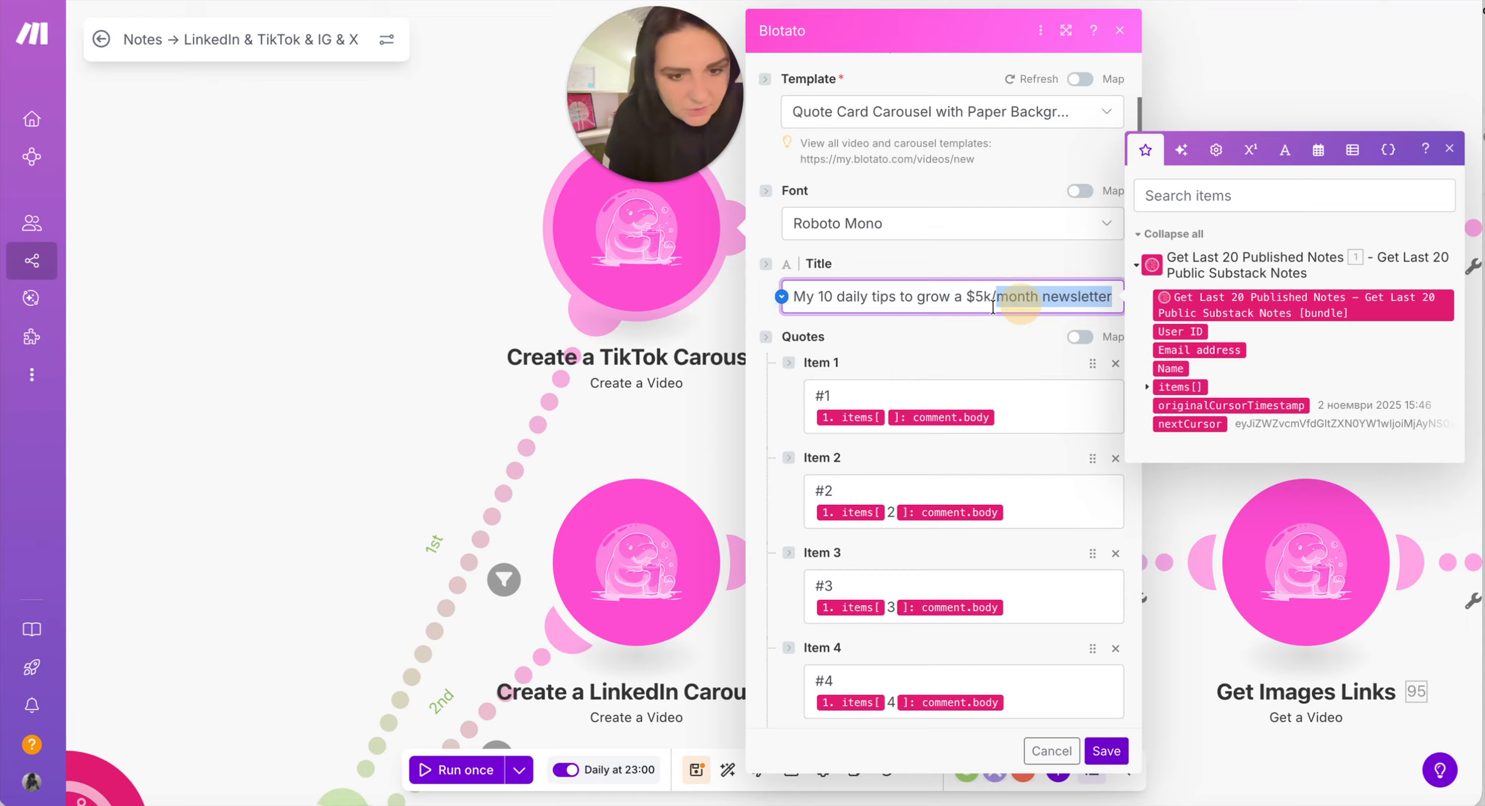
pyautogui.click(938, 330)
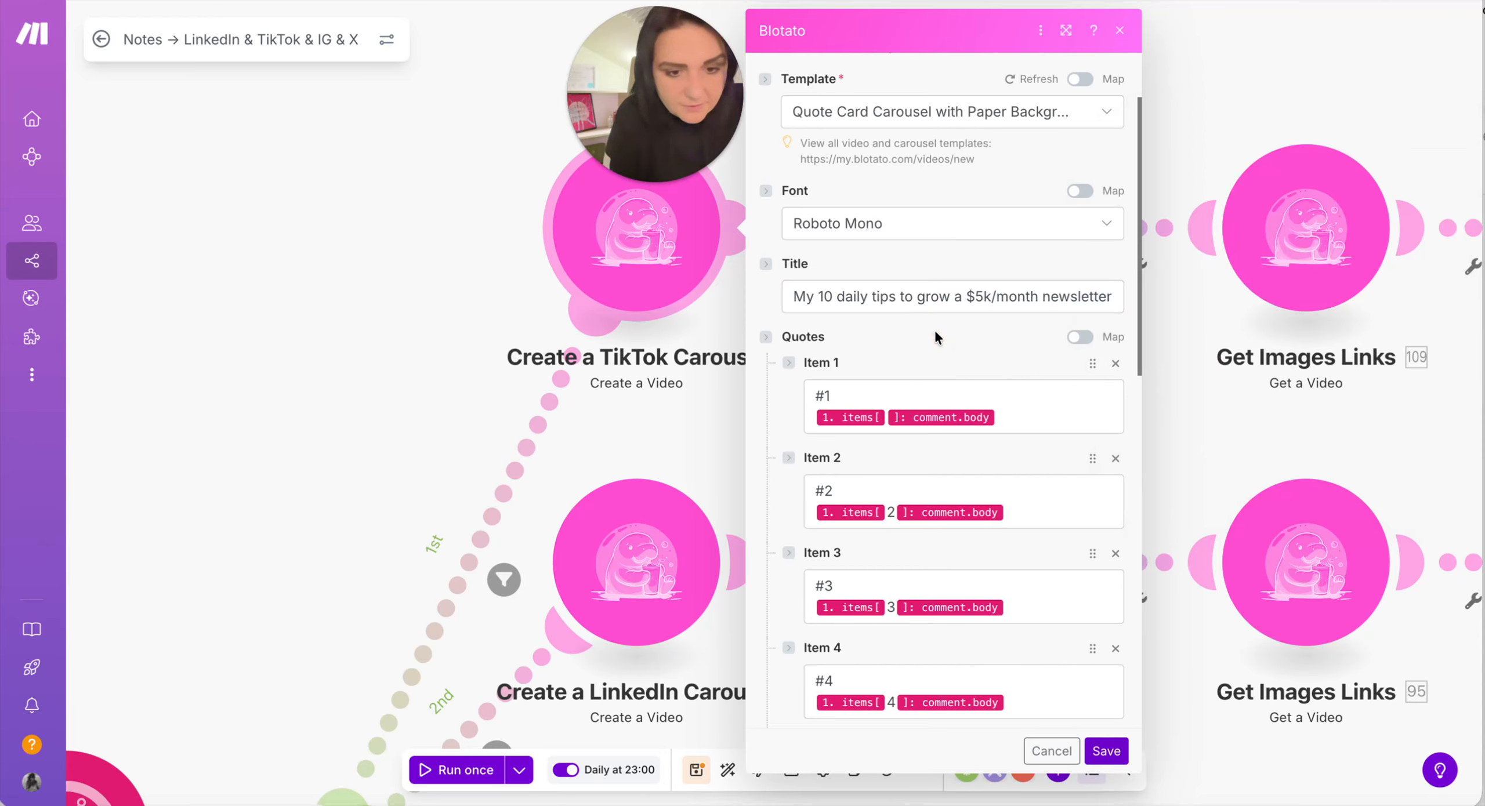
# Step: Examine how the ten quote items of the TikTok carousel are mapped to the comment bodies of the Substack notes
pyautogui.scroll(-2, 934, 333)
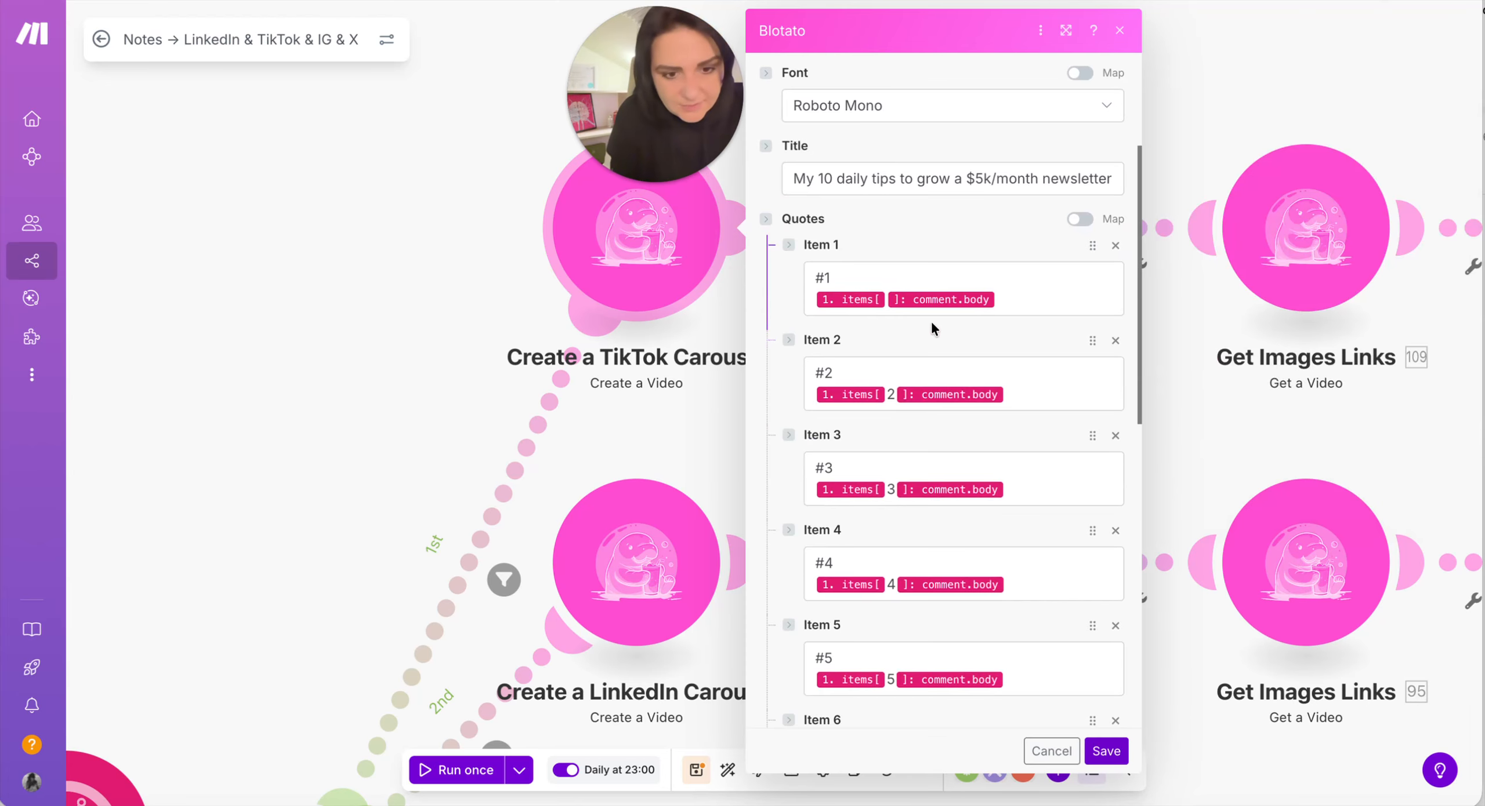
pyautogui.scroll(-5, 931, 324)
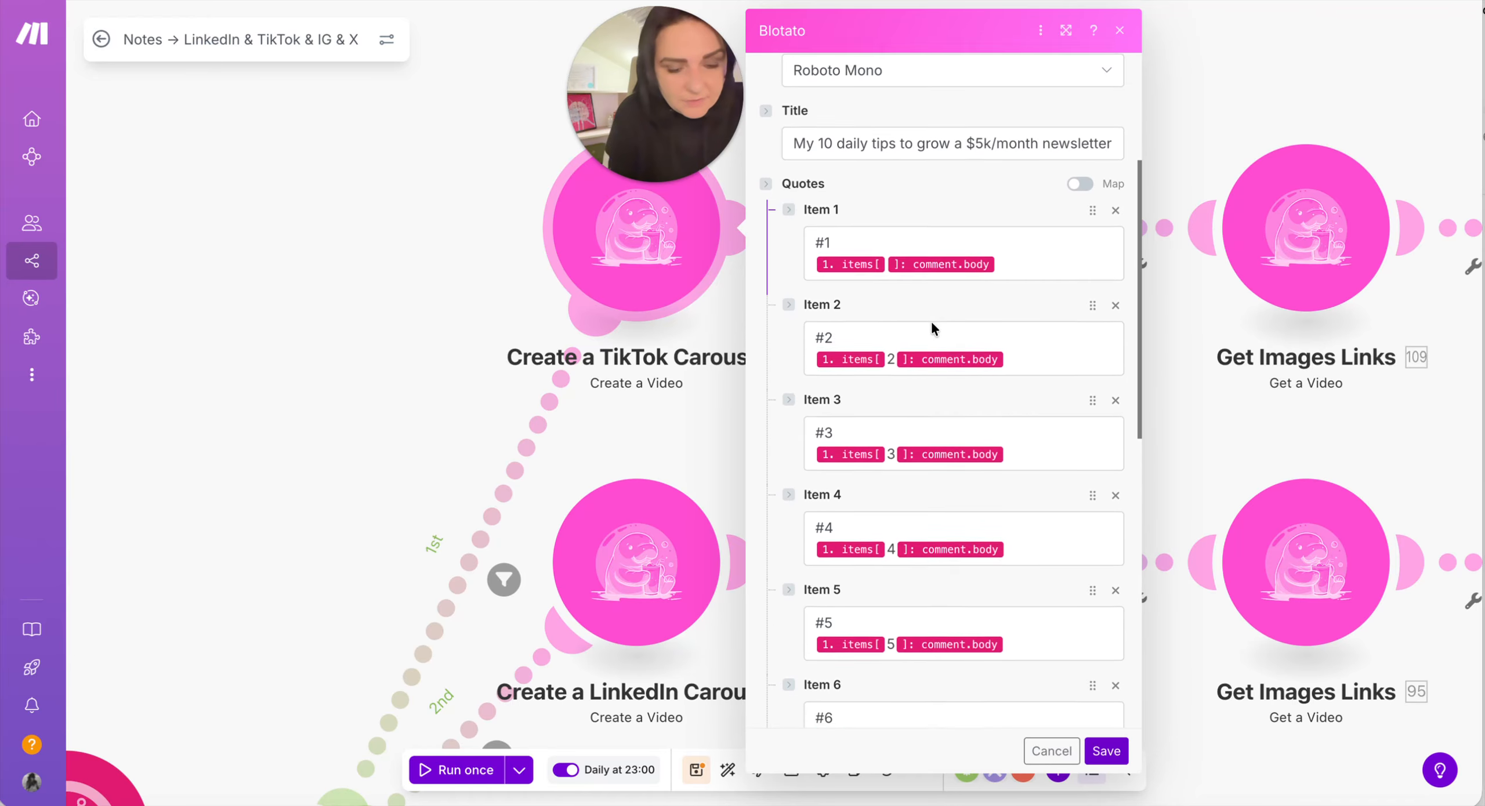
pyautogui.scroll(-4, 930, 320)
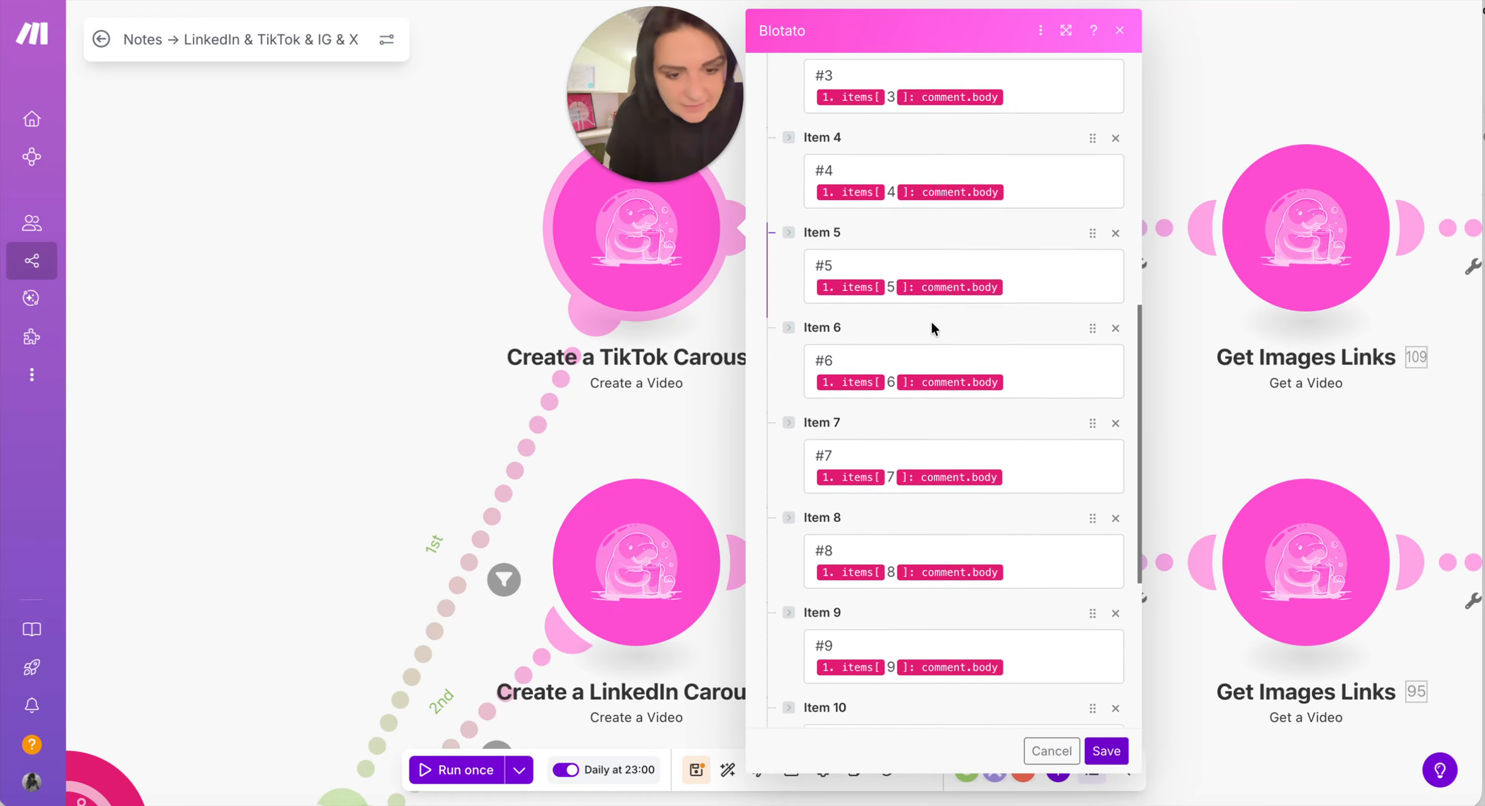
pyautogui.scroll(-2, 932, 323)
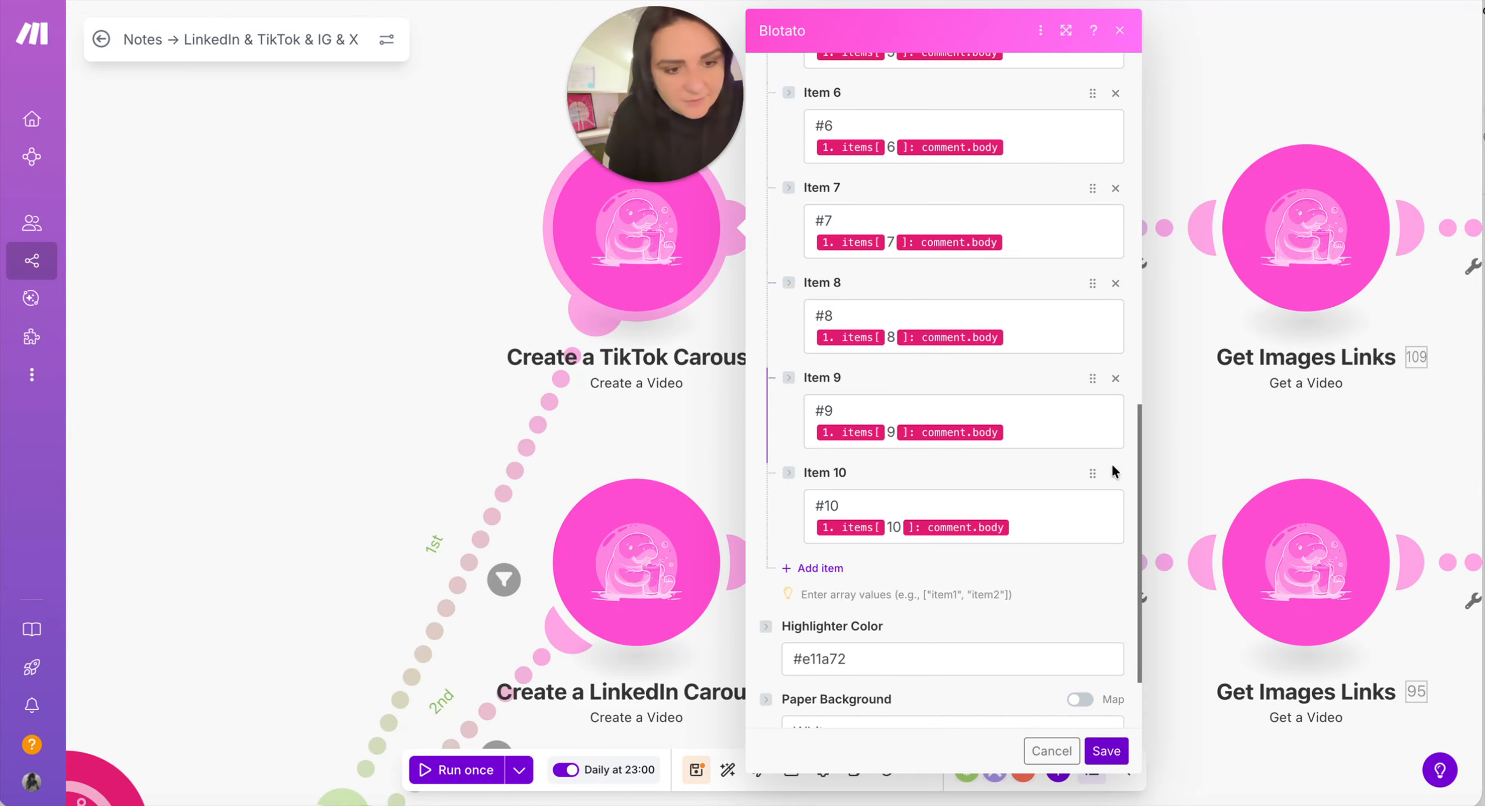
pyautogui.scroll(2, 1111, 348)
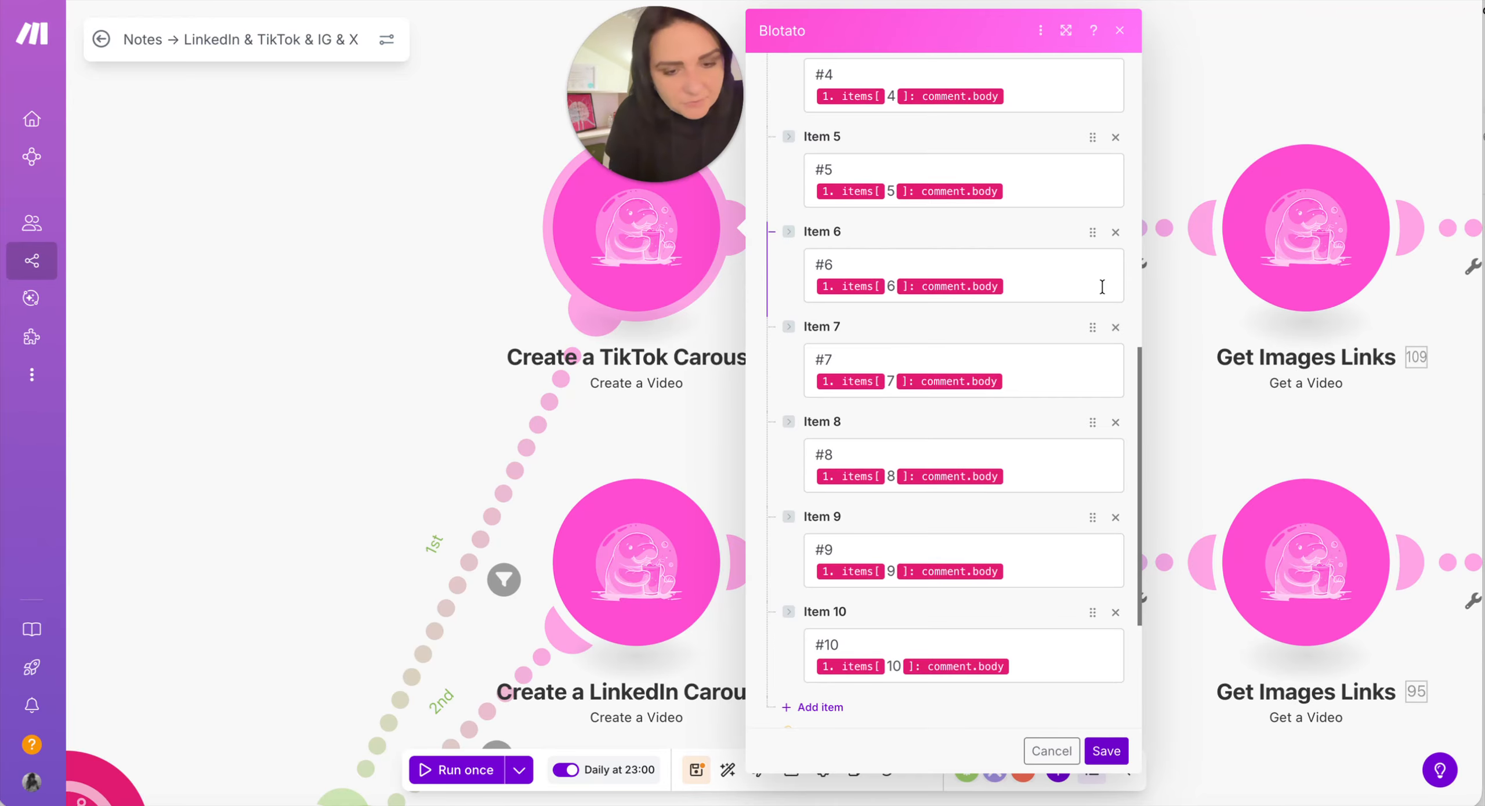
pyautogui.scroll(1, 1102, 286)
pyautogui.scroll(-3, 1017, 478)
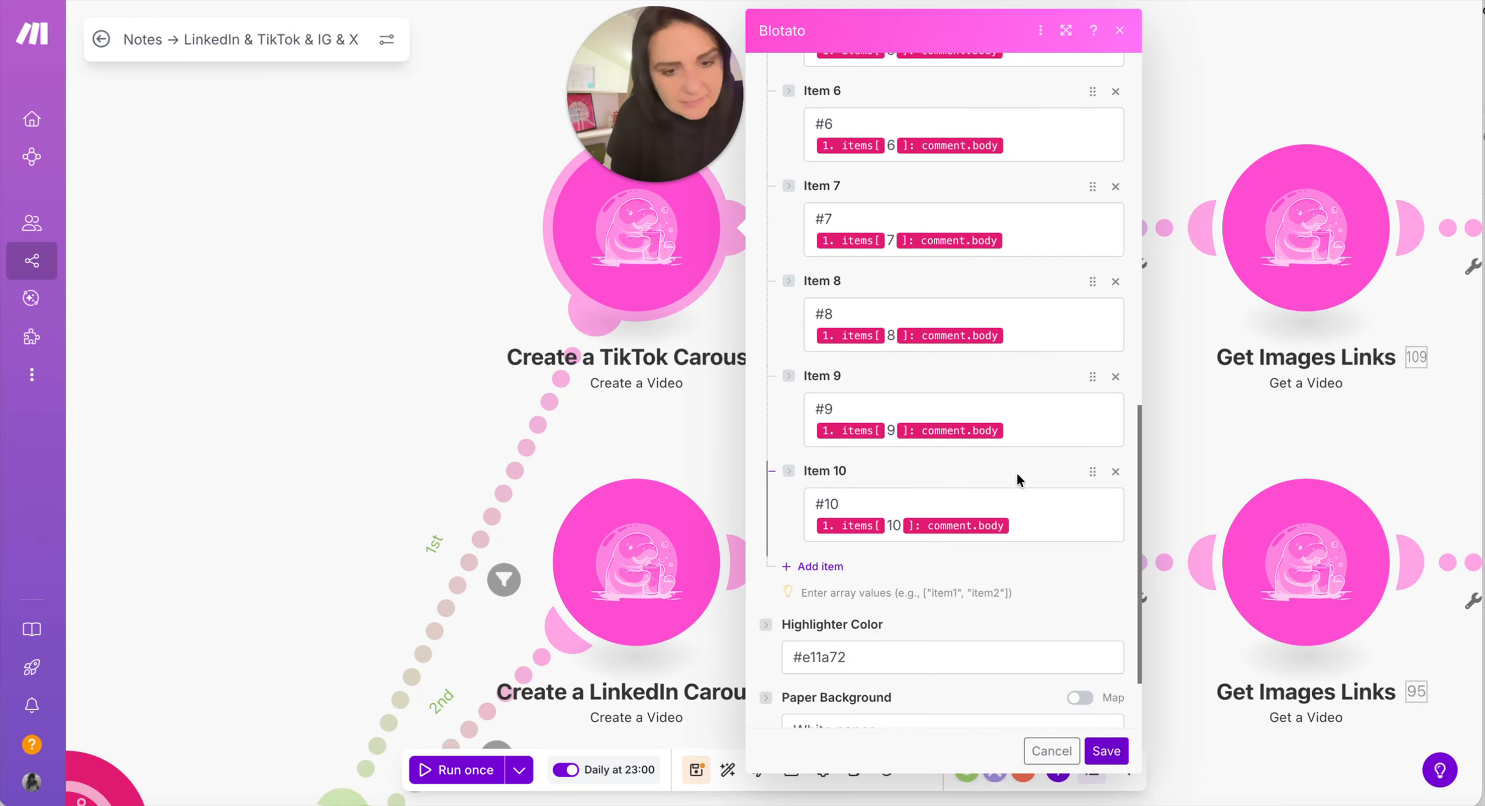
pyautogui.scroll(-2, 980, 458)
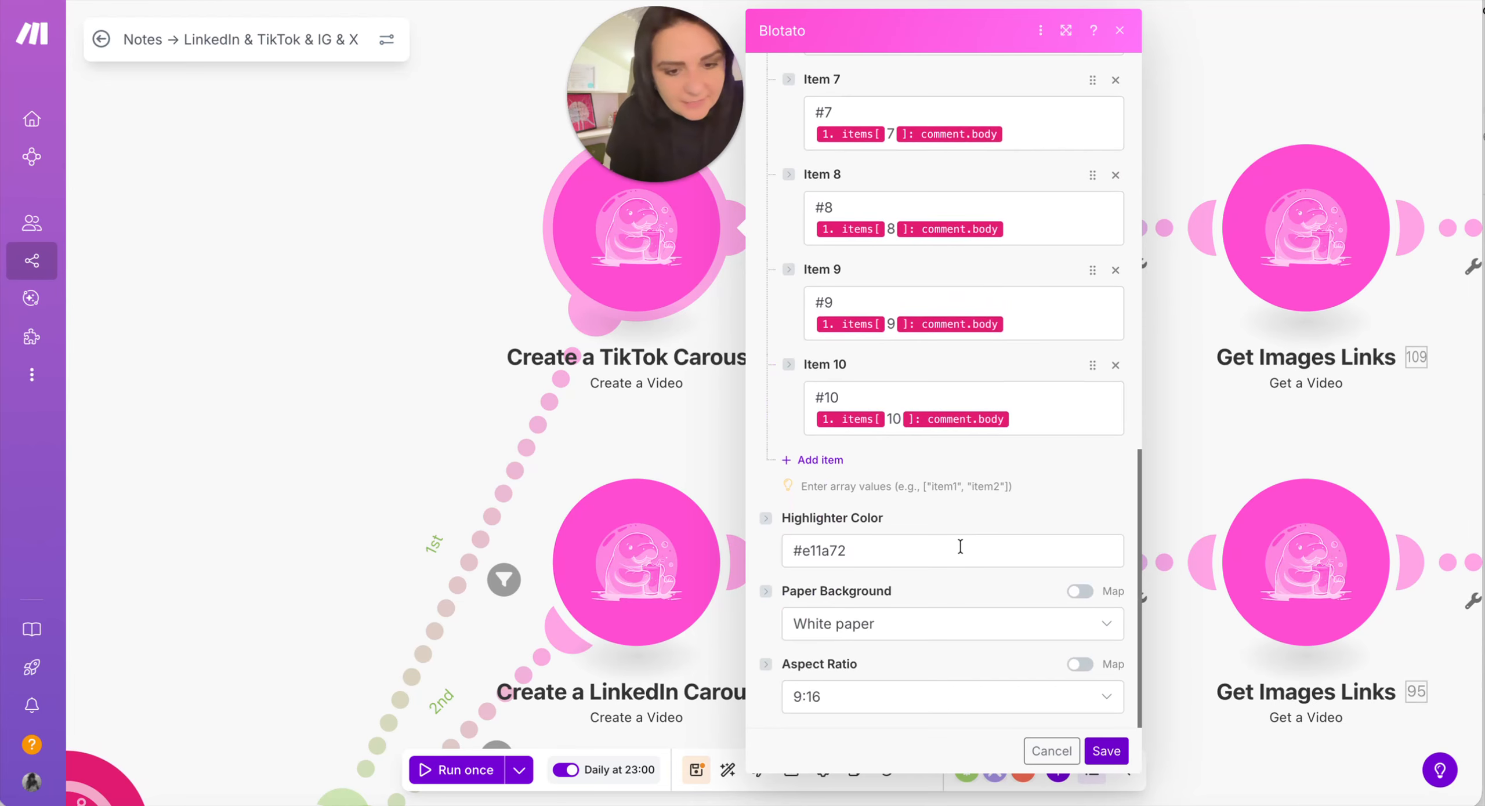
# Step: Inspect the highlighter color, paper background and aspect ratio options of the TikTok carousel, leaving them as they are
pyautogui.click(906, 550)
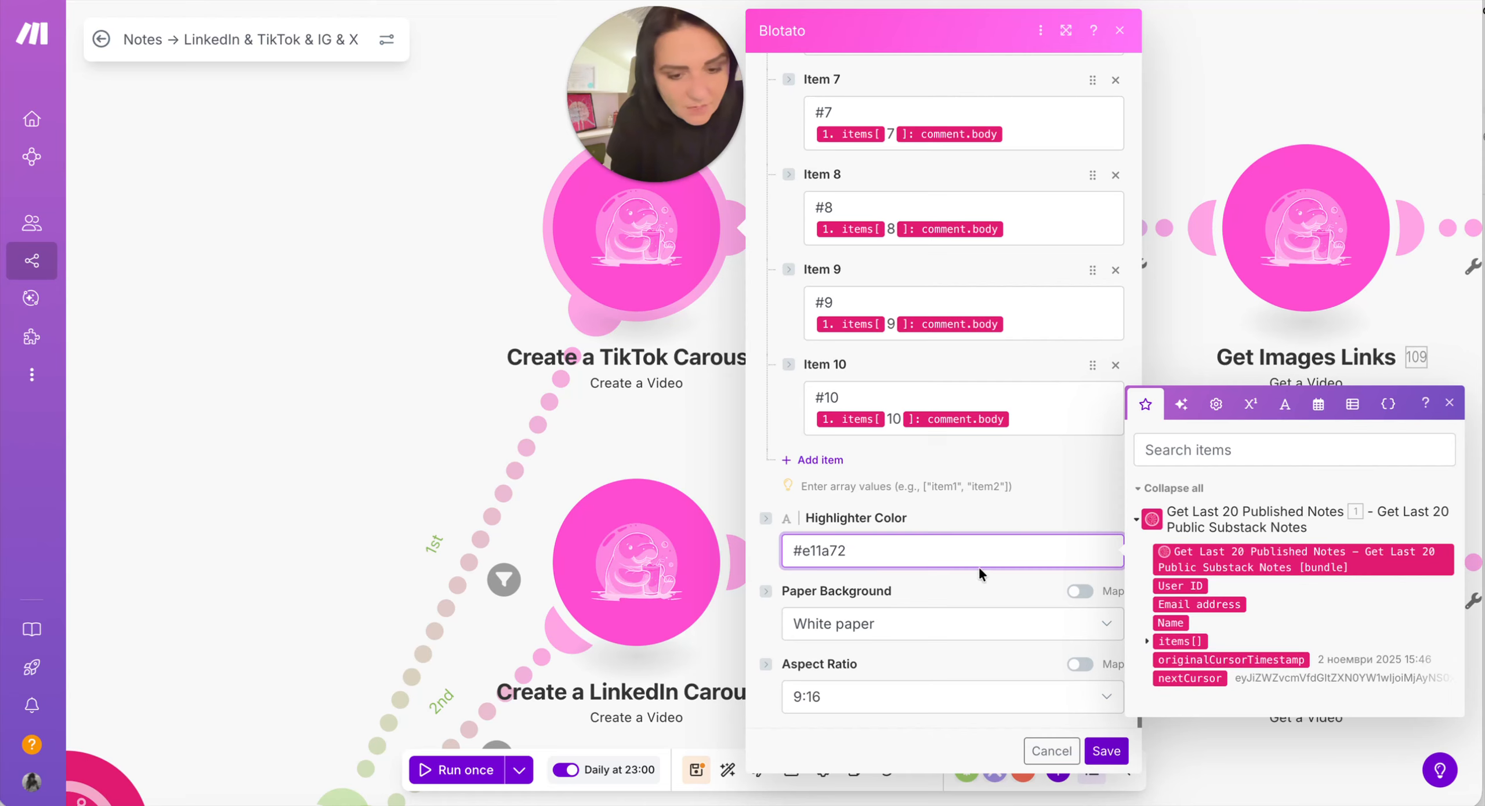
pyautogui.click(931, 631)
pyautogui.click(932, 645)
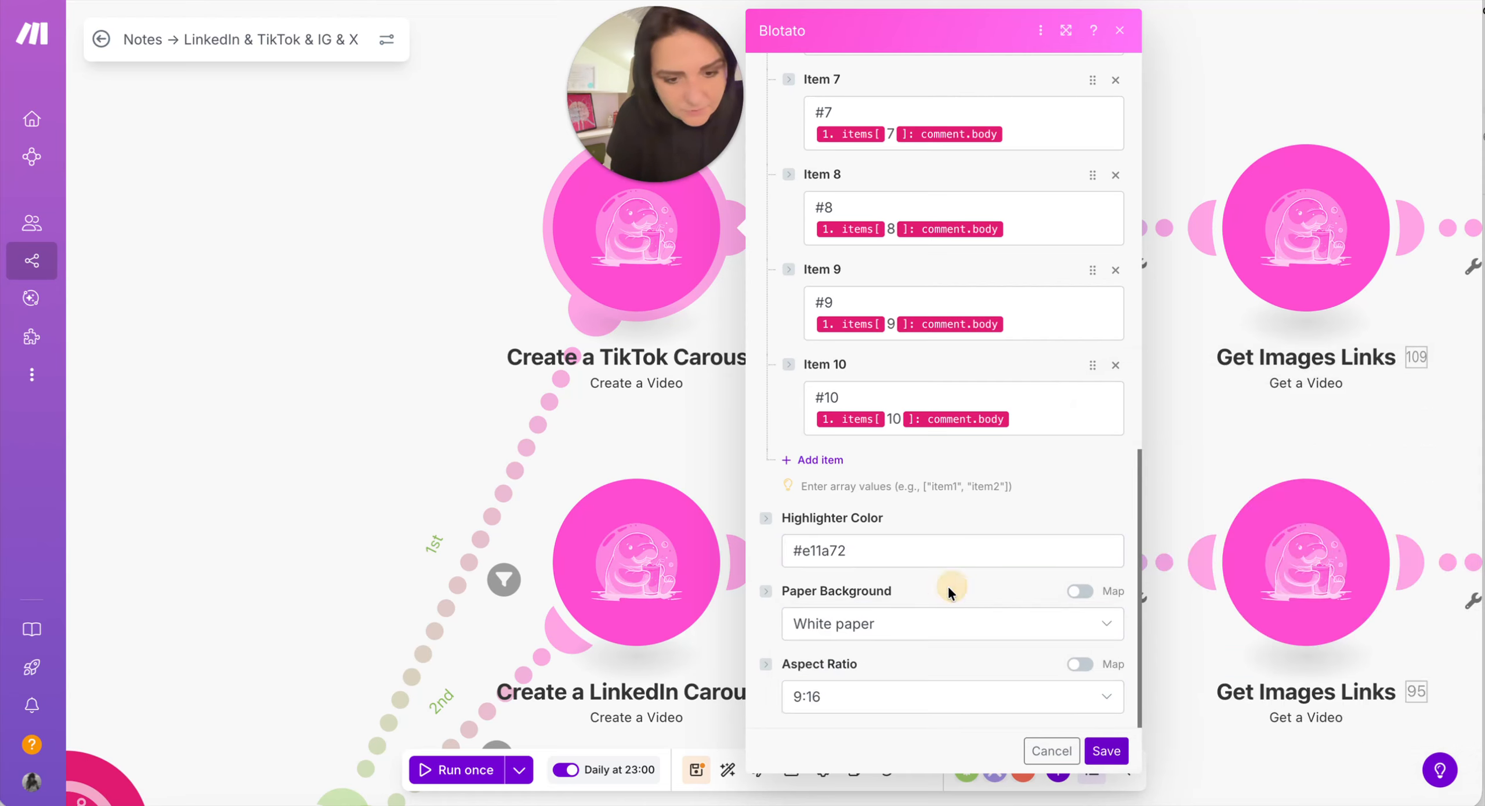
pyautogui.click(843, 702)
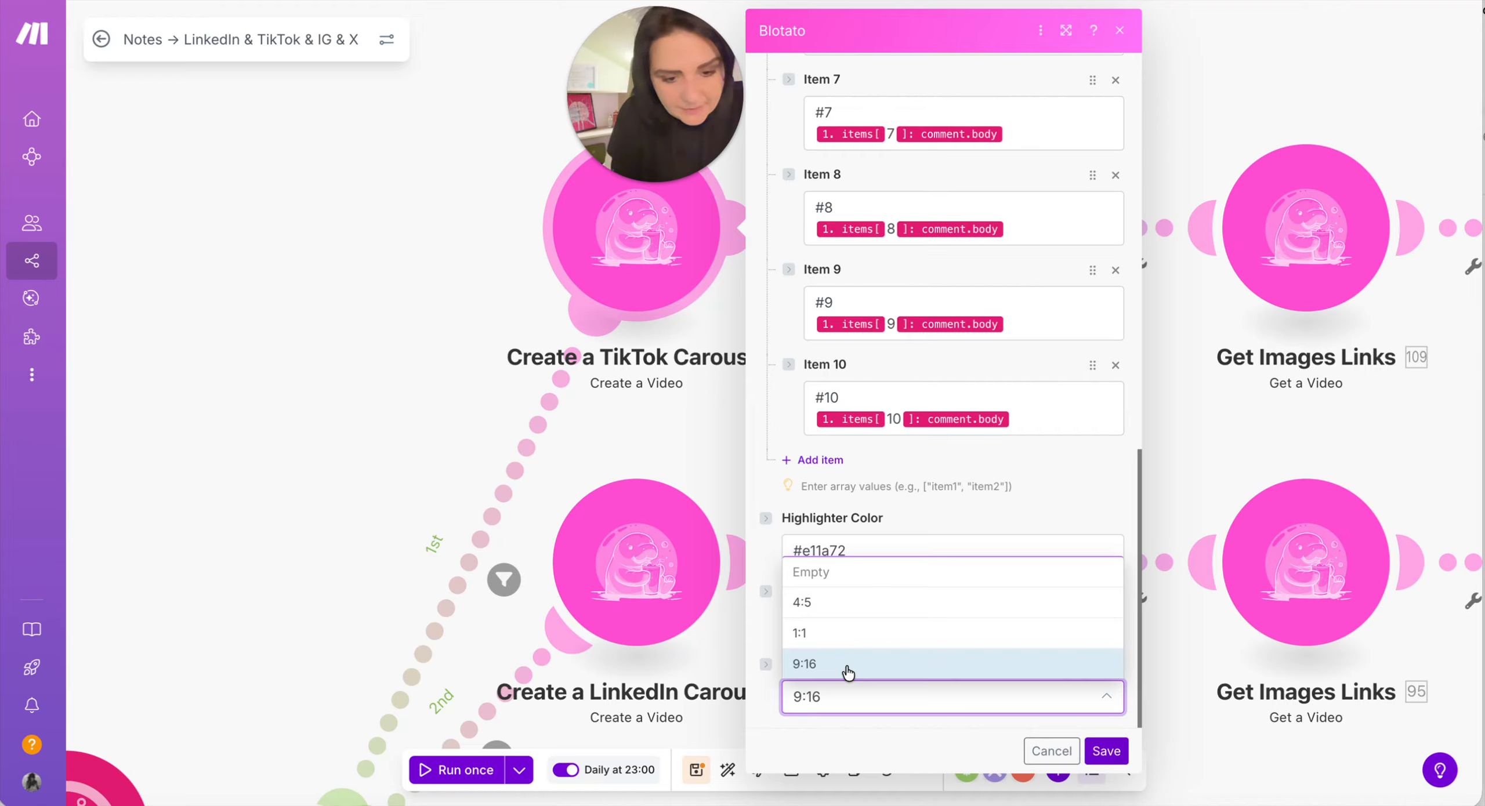
pyautogui.click(830, 725)
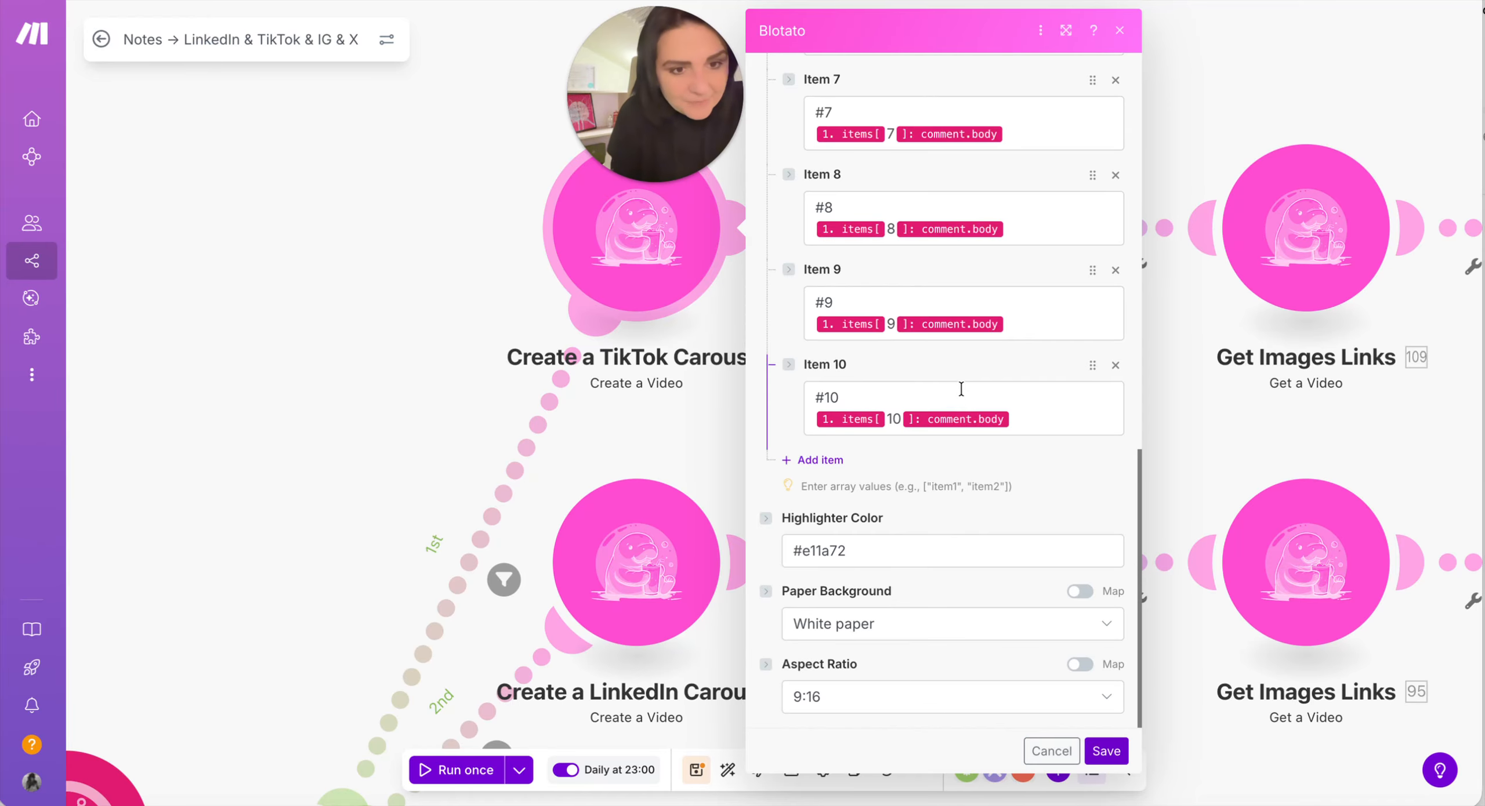
# Step: Recheck the quote item mappings of the TikTok carousel and close its settings without saving
pyautogui.scroll(3, 960, 387)
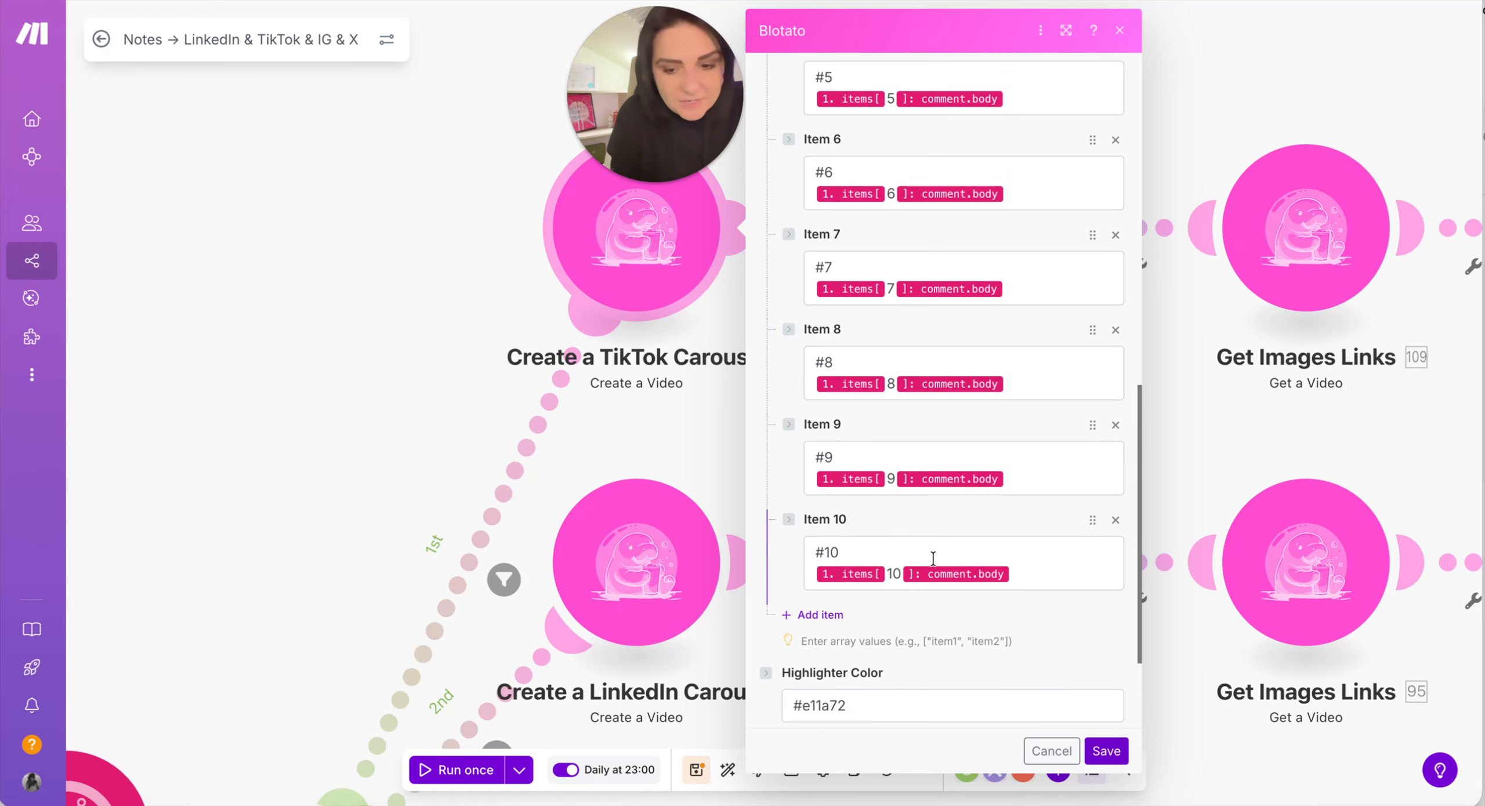
pyautogui.scroll(2, 949, 291)
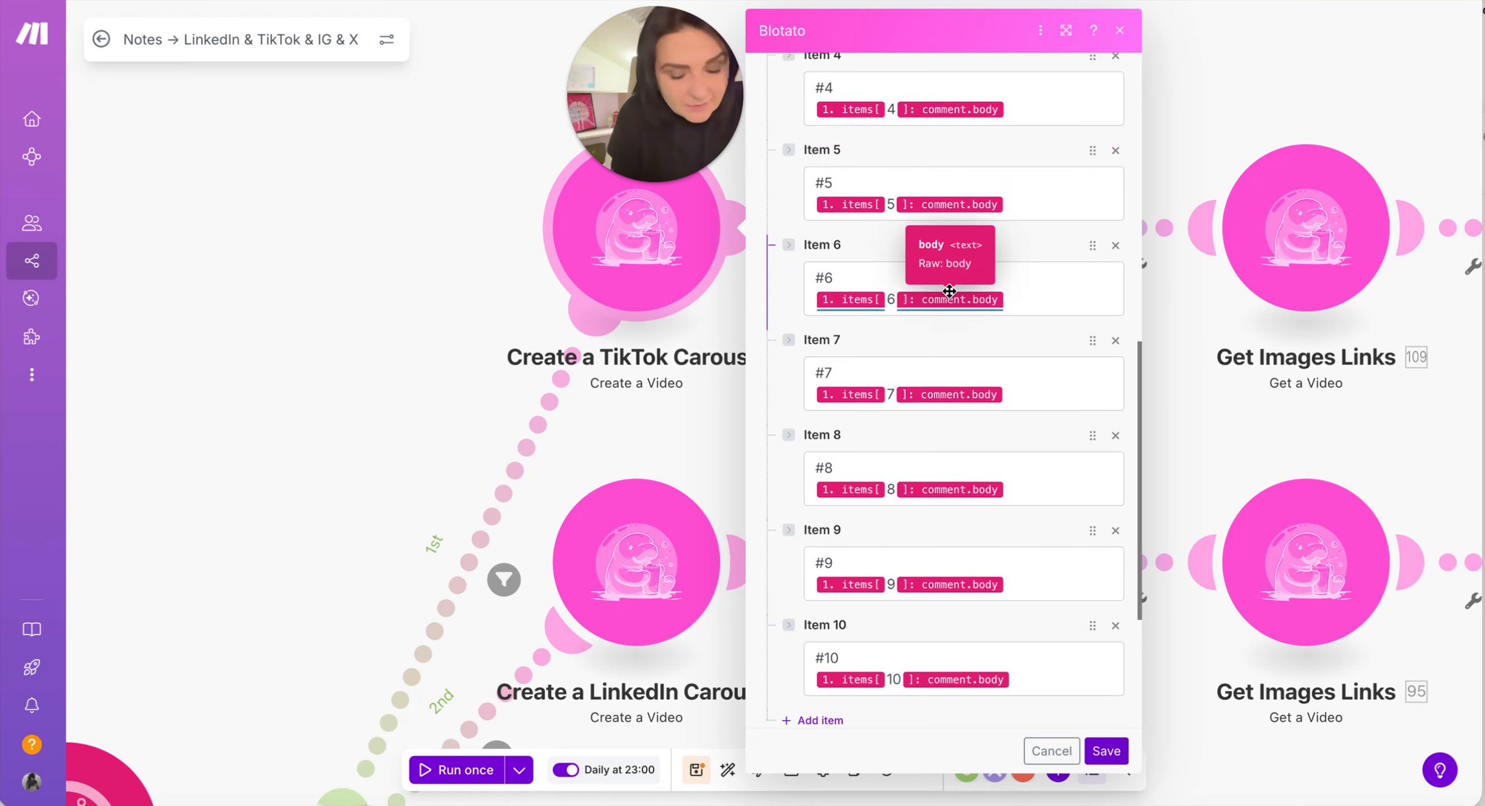
pyautogui.scroll(8, 948, 291)
pyautogui.scroll(1, 949, 290)
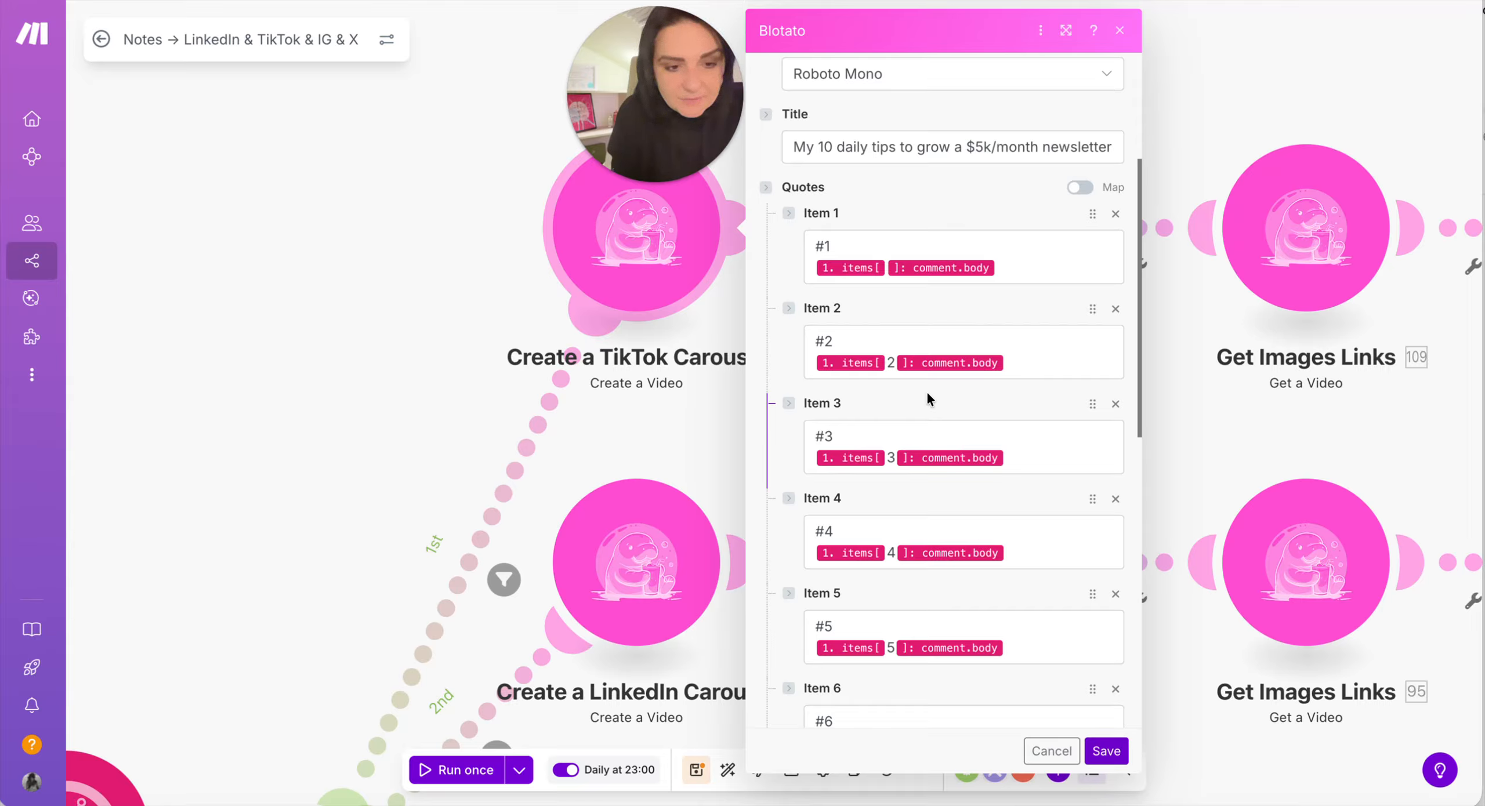
pyautogui.click(1051, 750)
pyautogui.moveTo(639, 455); pyautogui.dragTo(765, 249)
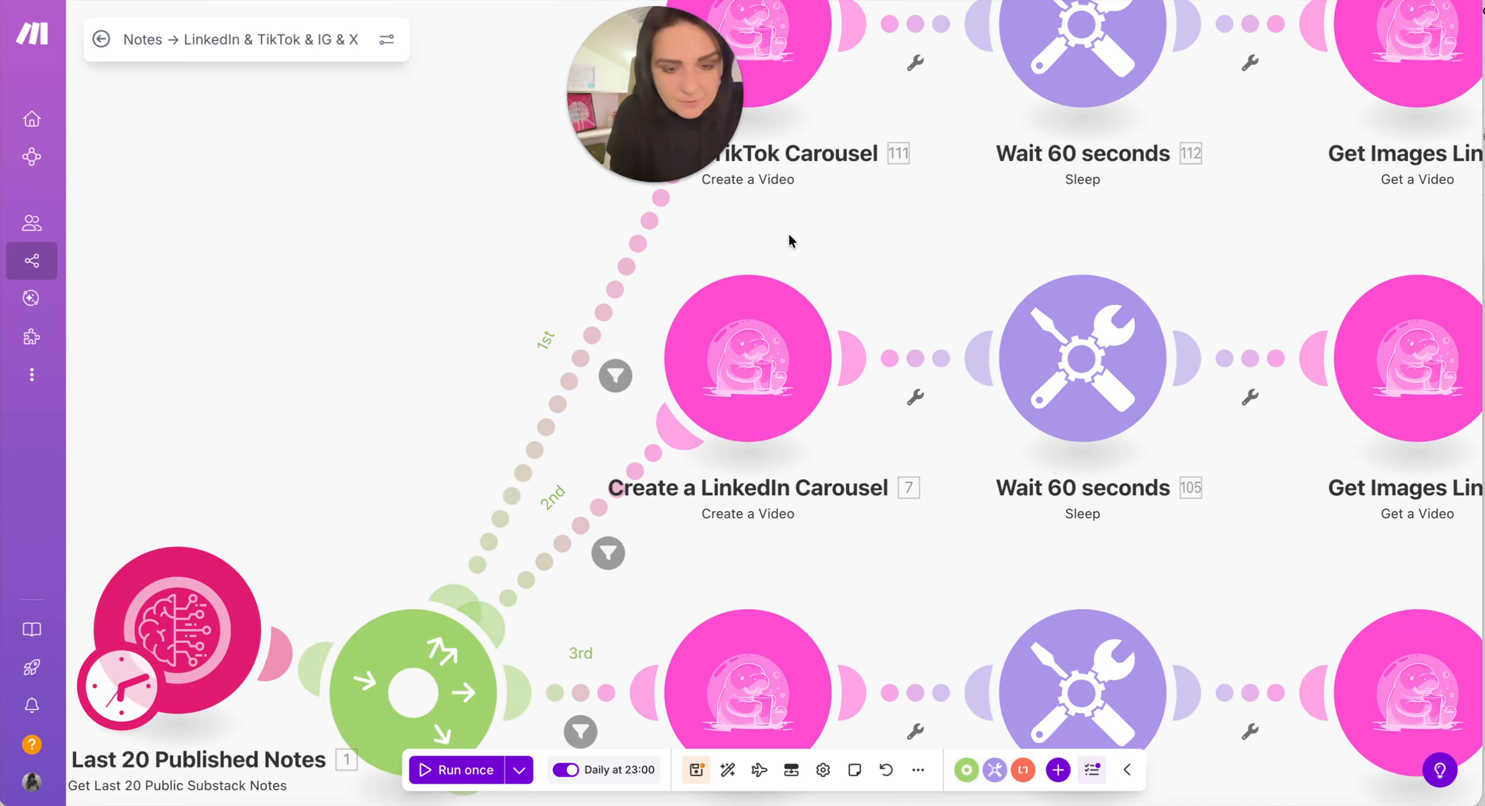
pyautogui.scroll(1, 789, 235)
pyautogui.scroll(-1, 788, 234)
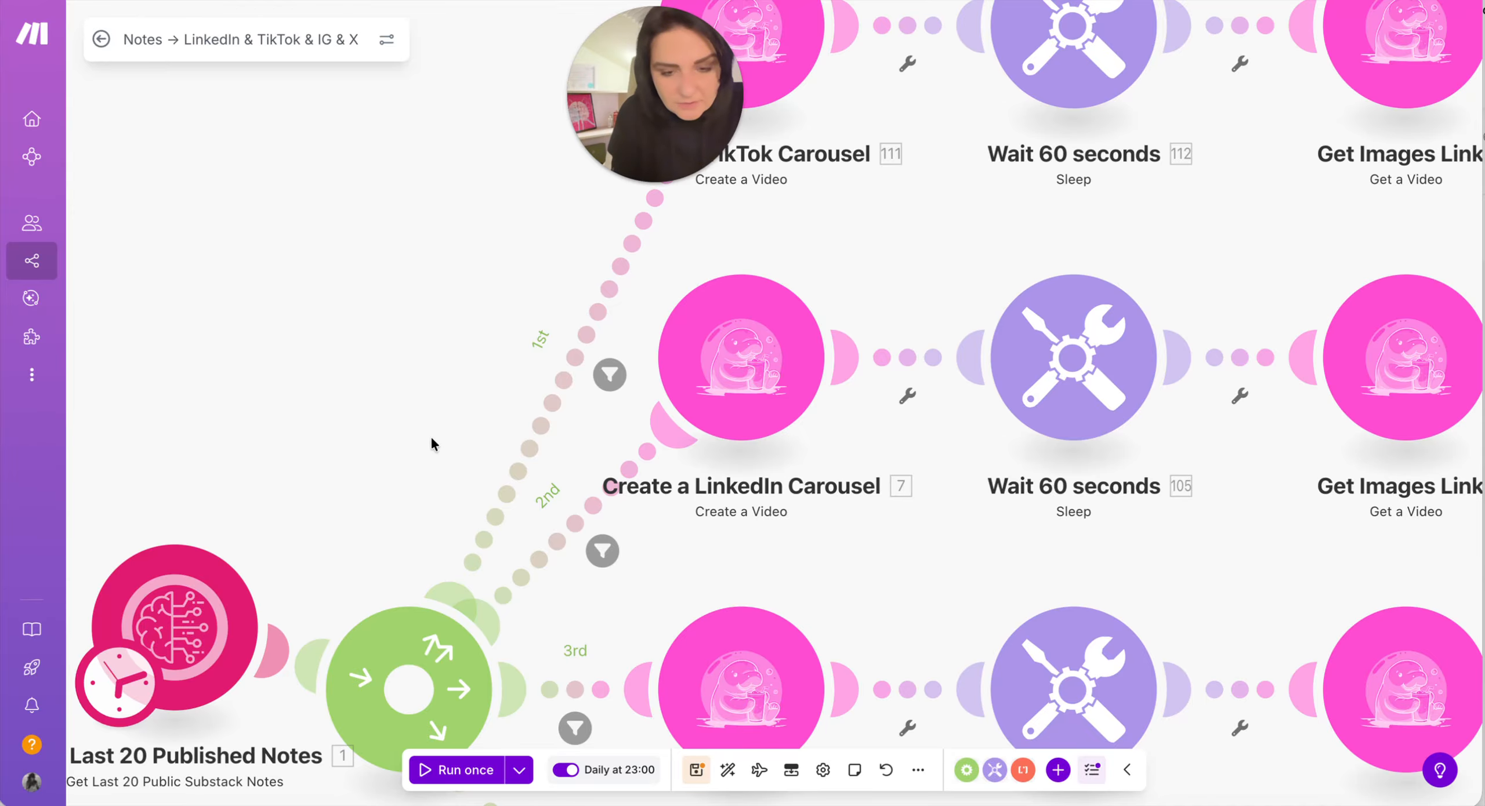
pyautogui.moveTo(433, 366); pyautogui.dragTo(439, 520)
pyautogui.moveTo(526, 423); pyautogui.dragTo(412, 462)
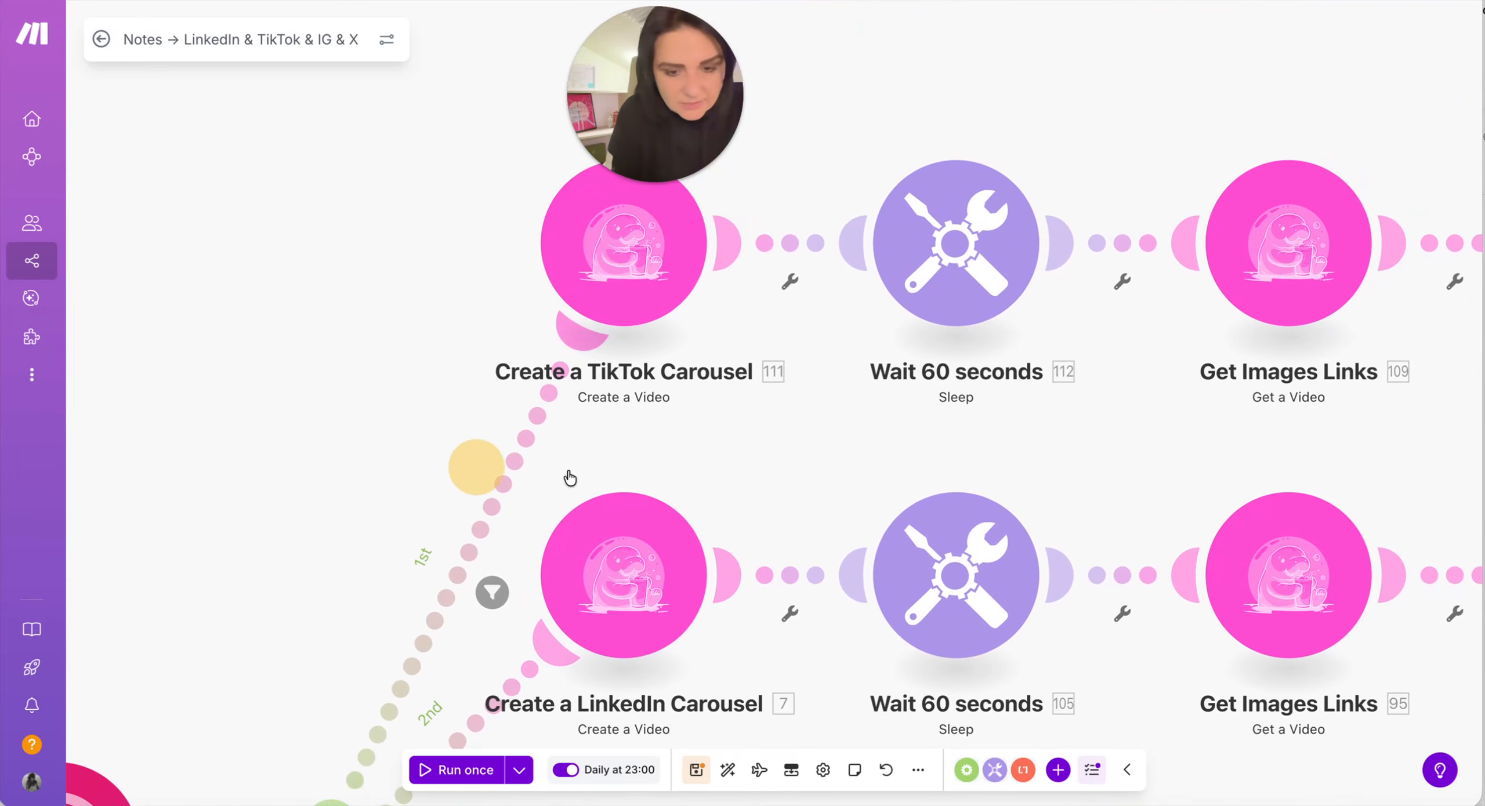
pyautogui.moveTo(728, 455); pyautogui.dragTo(687, 419)
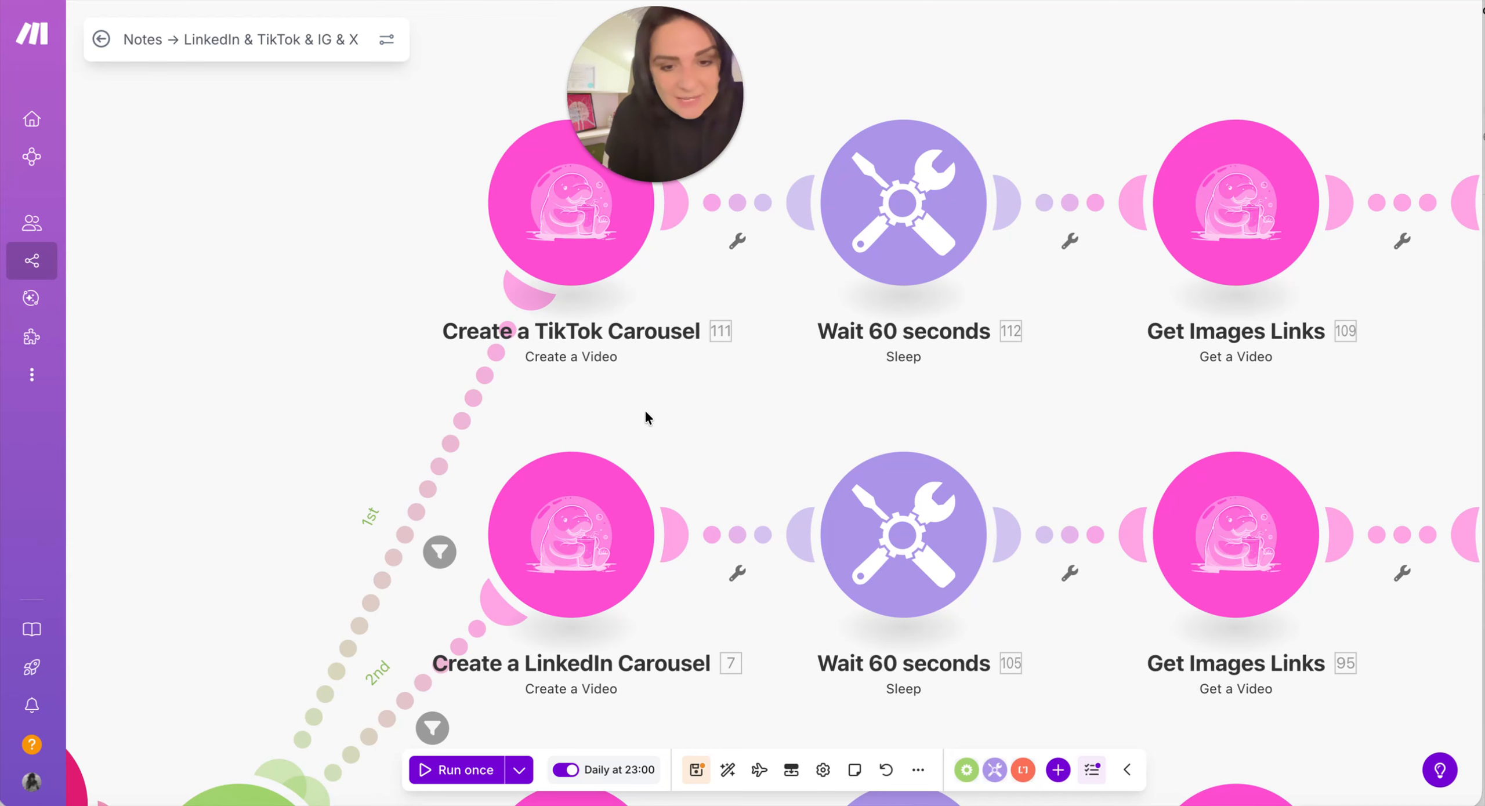
# Step: Inspect the delay setting of the Wait 60 seconds module on the TikTok branch and close it without saving
pyautogui.moveTo(667, 406); pyautogui.dragTo(560, 424)
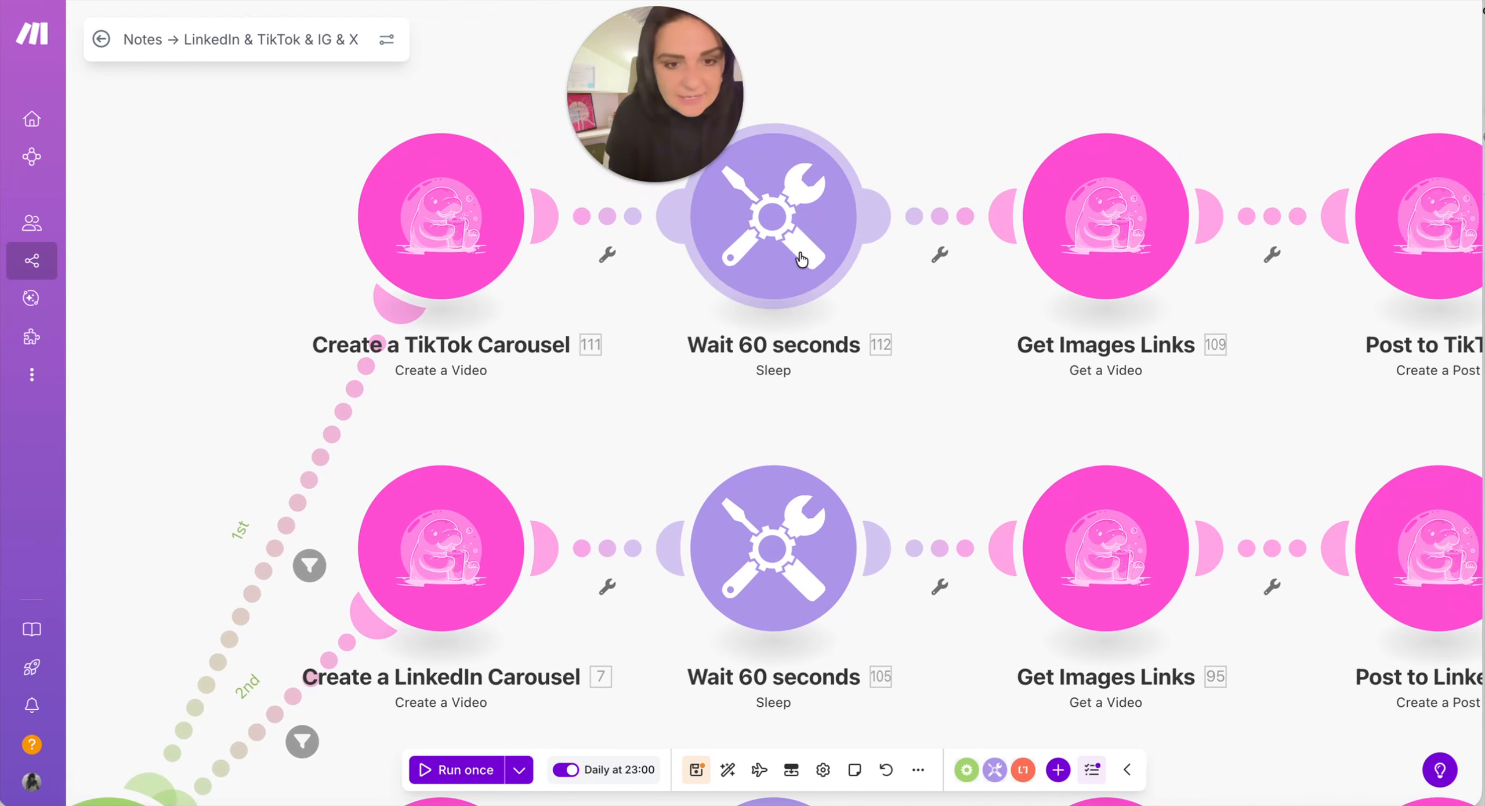
pyautogui.click(801, 259)
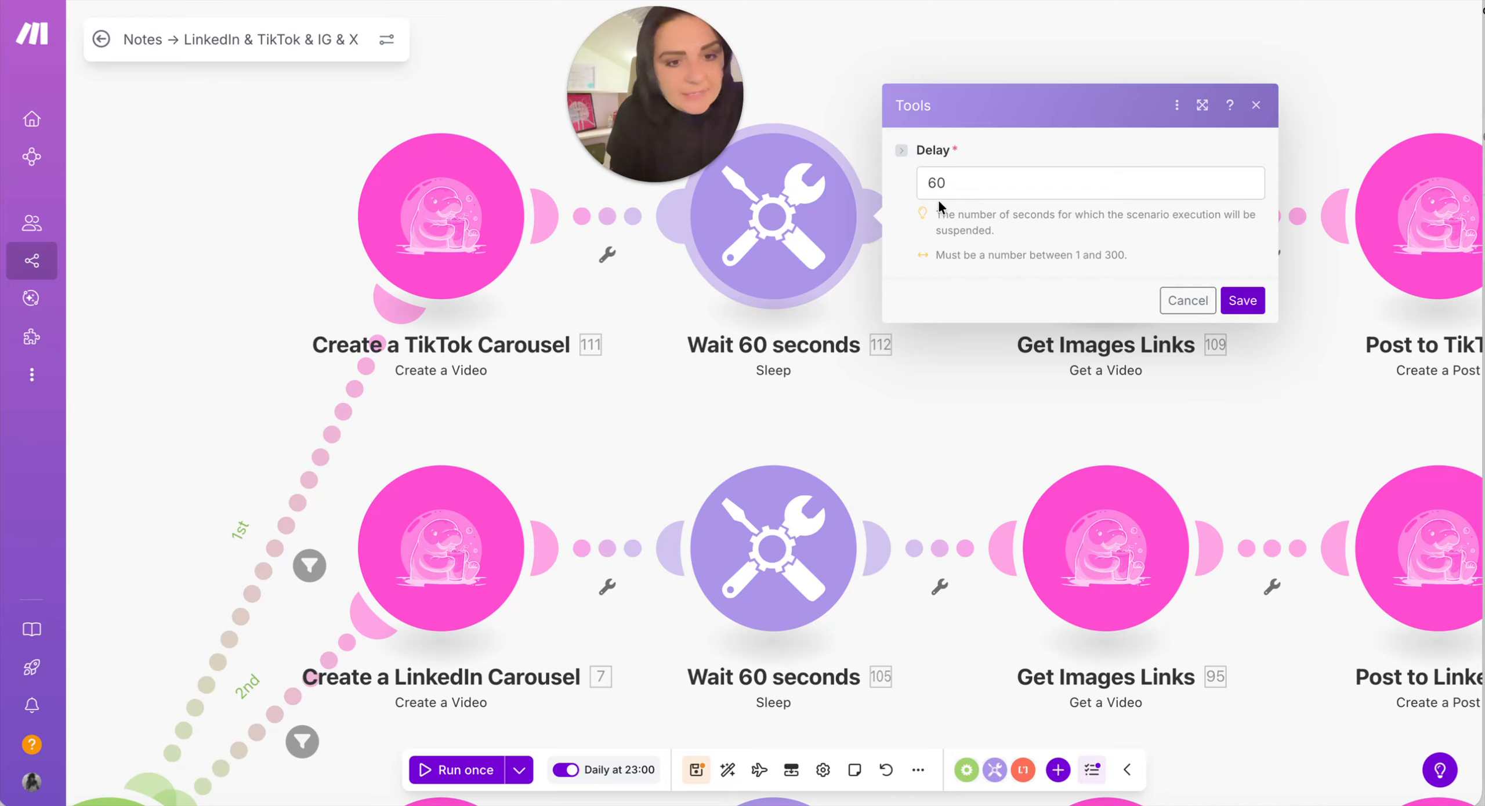
pyautogui.click(973, 188)
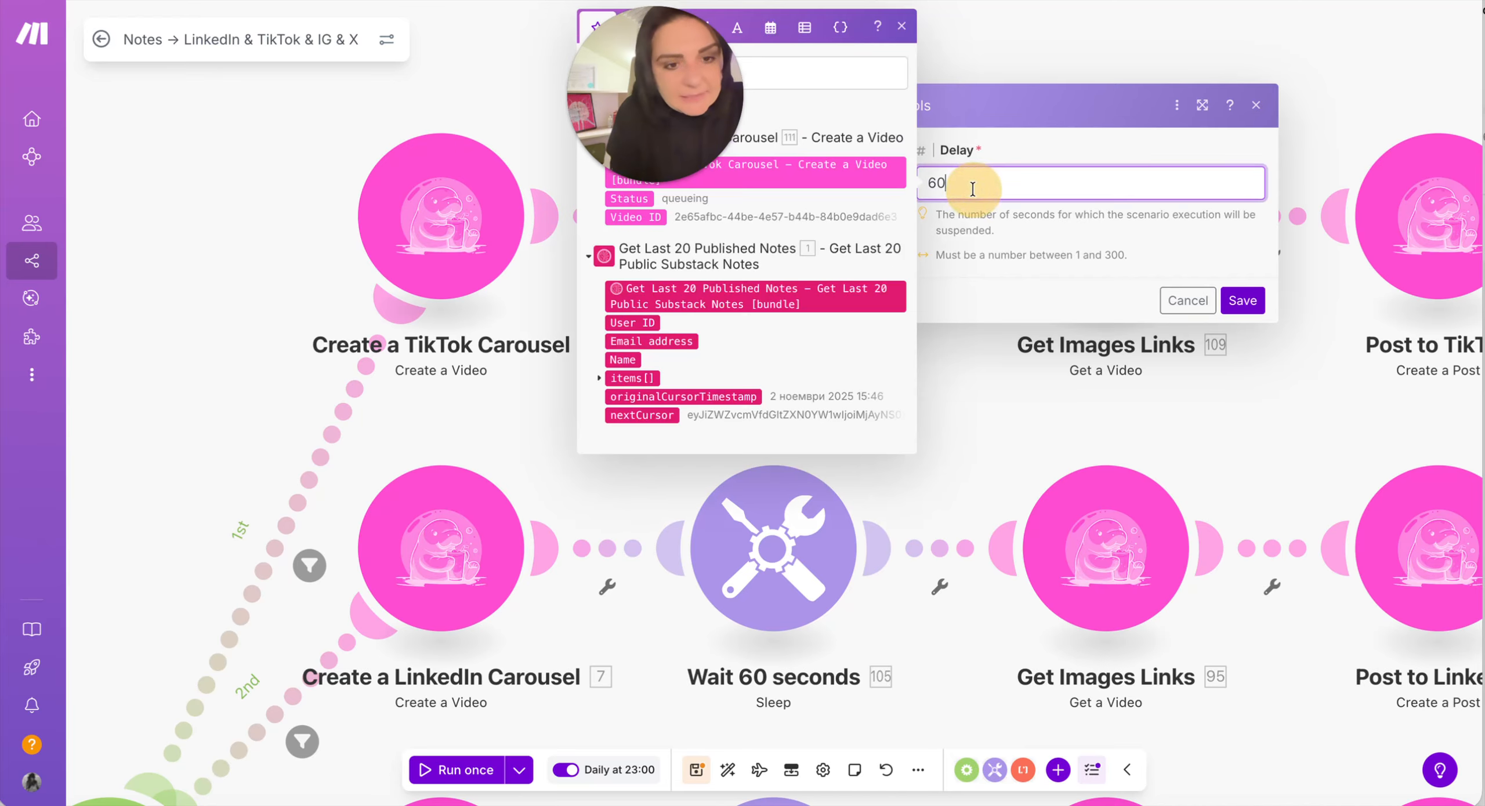
pyautogui.click(1256, 105)
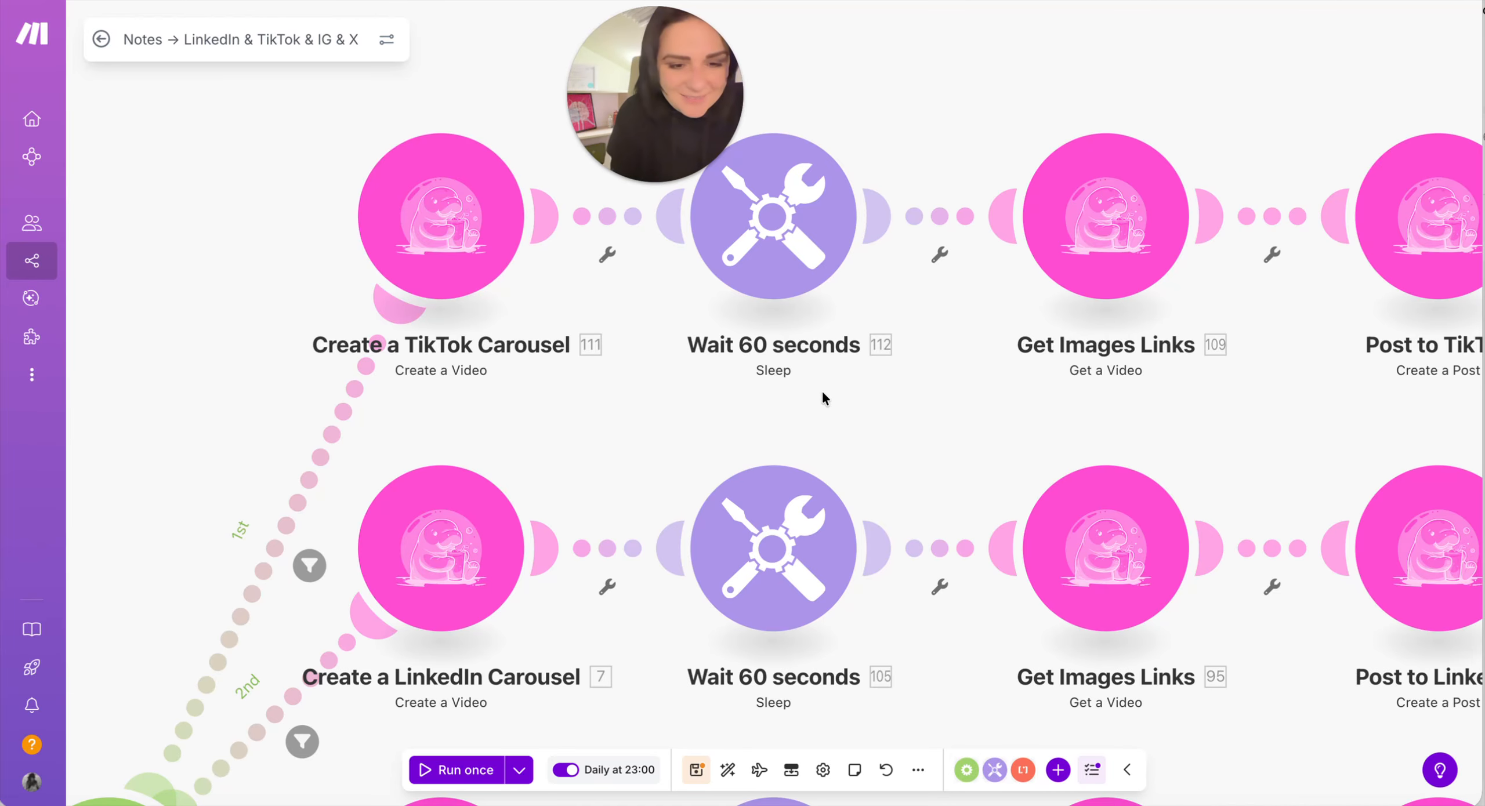
# Step: Inspect how the Video ID is mapped in the TikTok branch's Get Images Links module and leave it without saving
pyautogui.moveTo(991, 403); pyautogui.dragTo(878, 391)
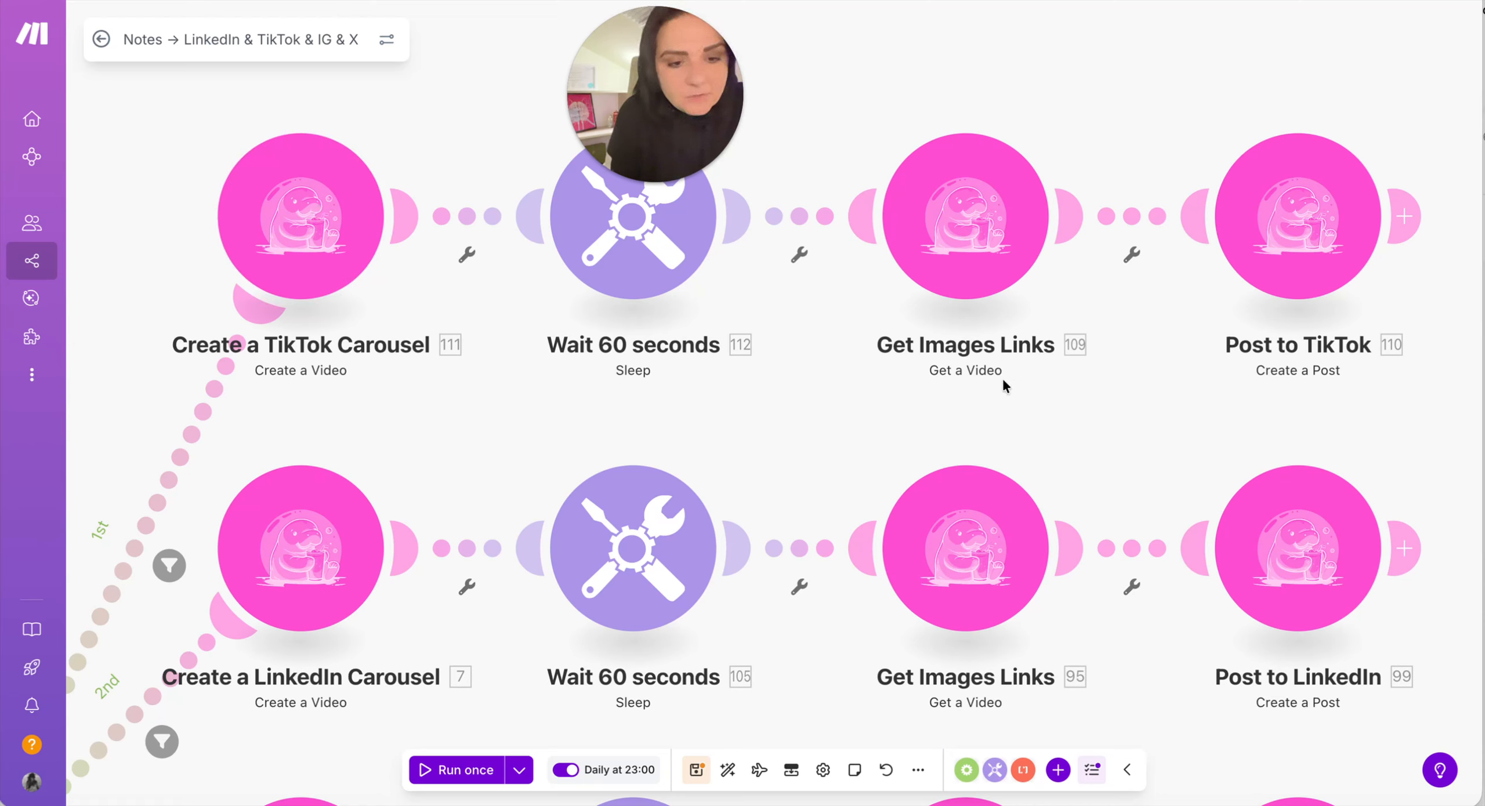
pyautogui.click(975, 182)
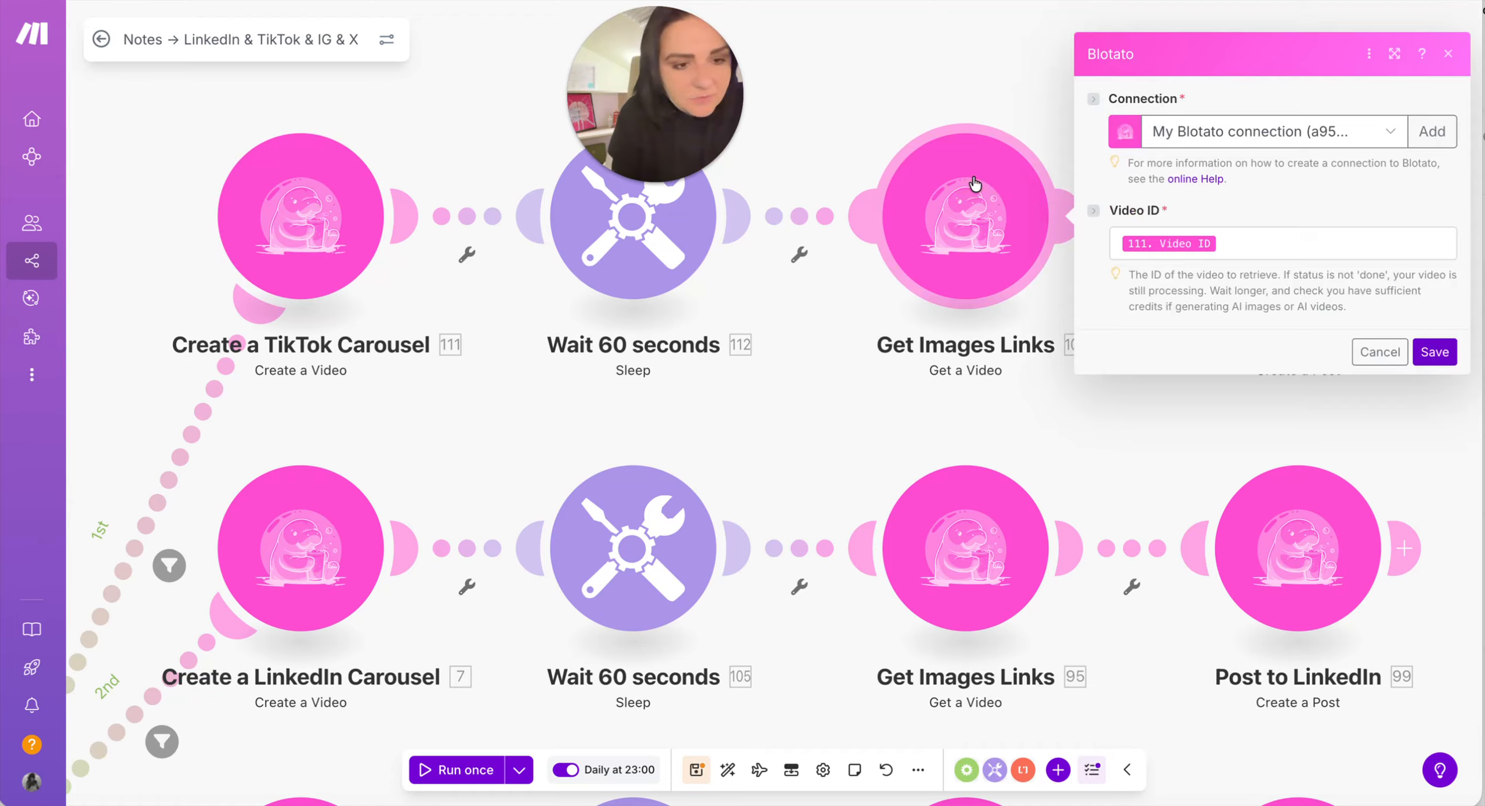
pyautogui.click(1248, 246)
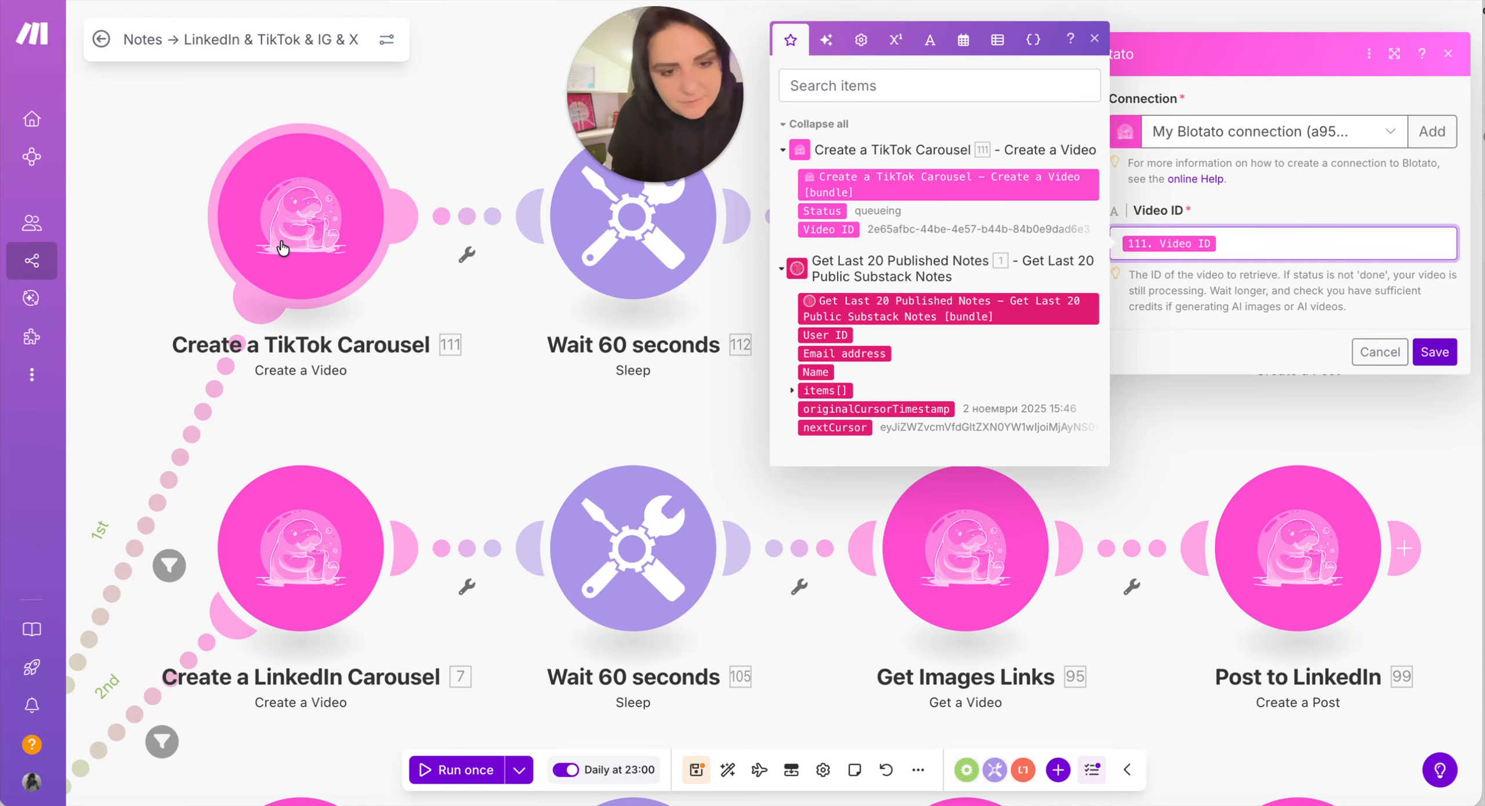
pyautogui.click(1093, 41)
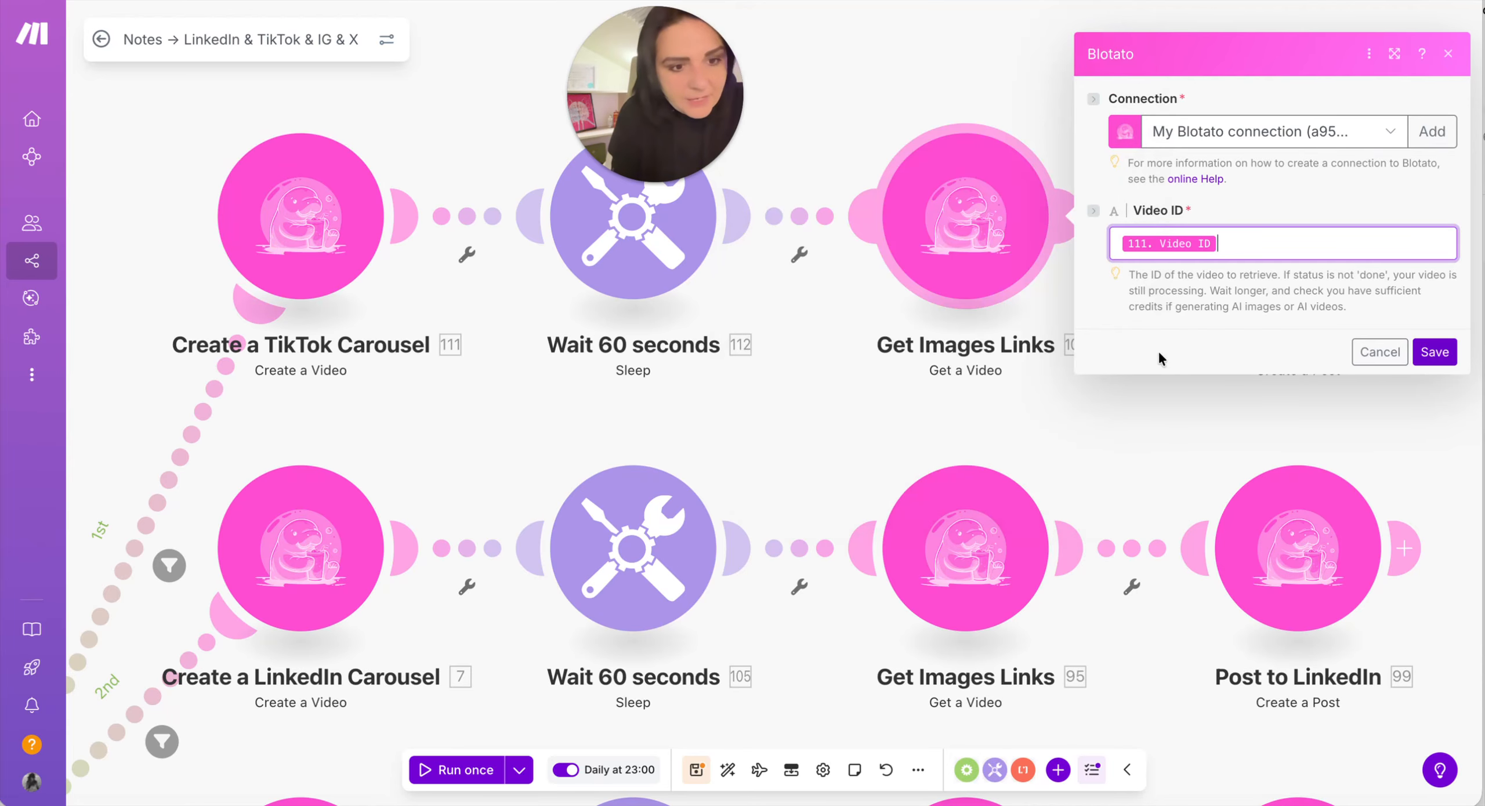
pyautogui.click(1239, 425)
# Step: Open the Post to TikTok module's settings and view the available platforms, keeping Tiktok selected
pyautogui.hscroll(2, 1151, 338)
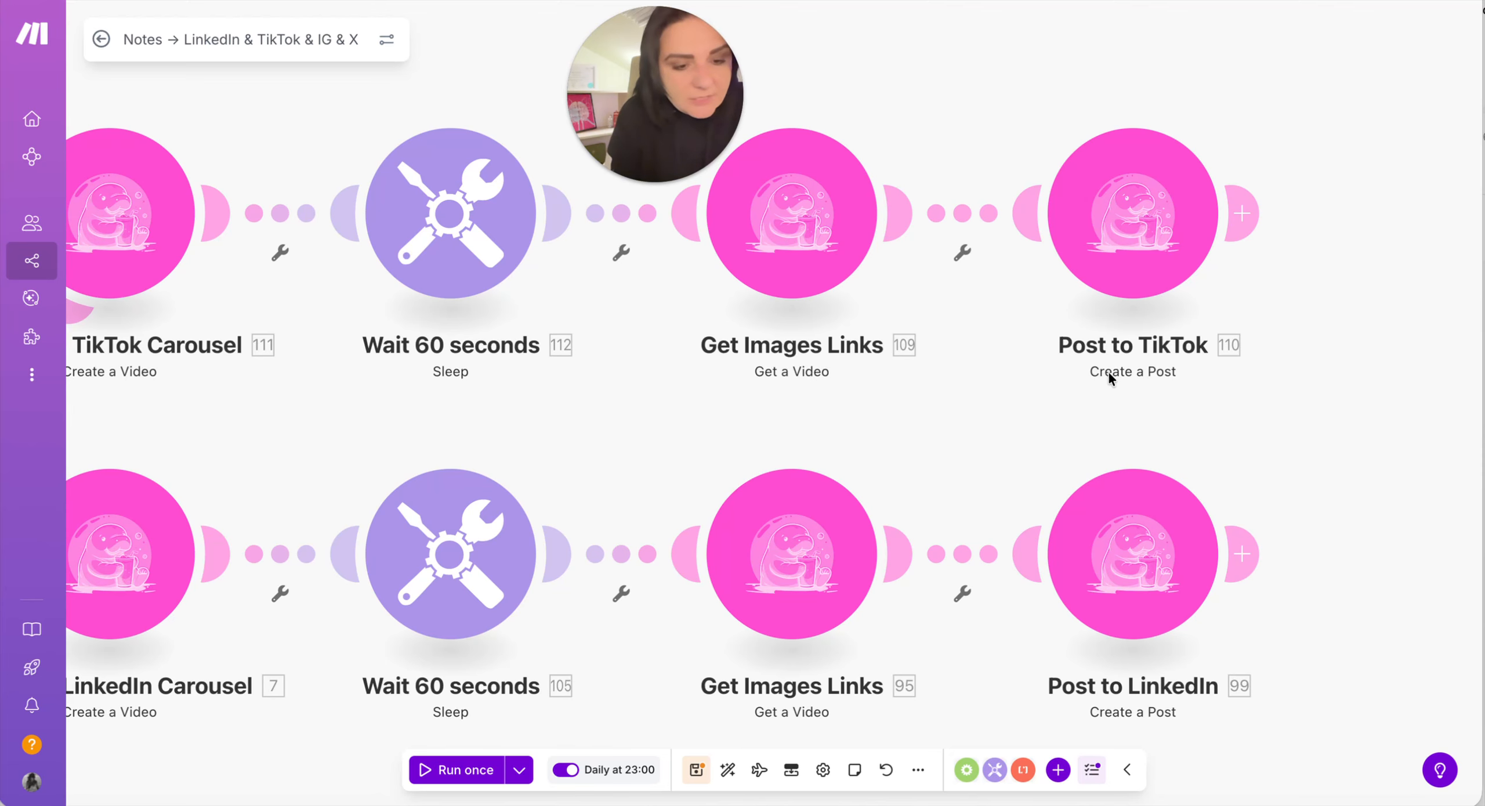
pyautogui.click(1152, 278)
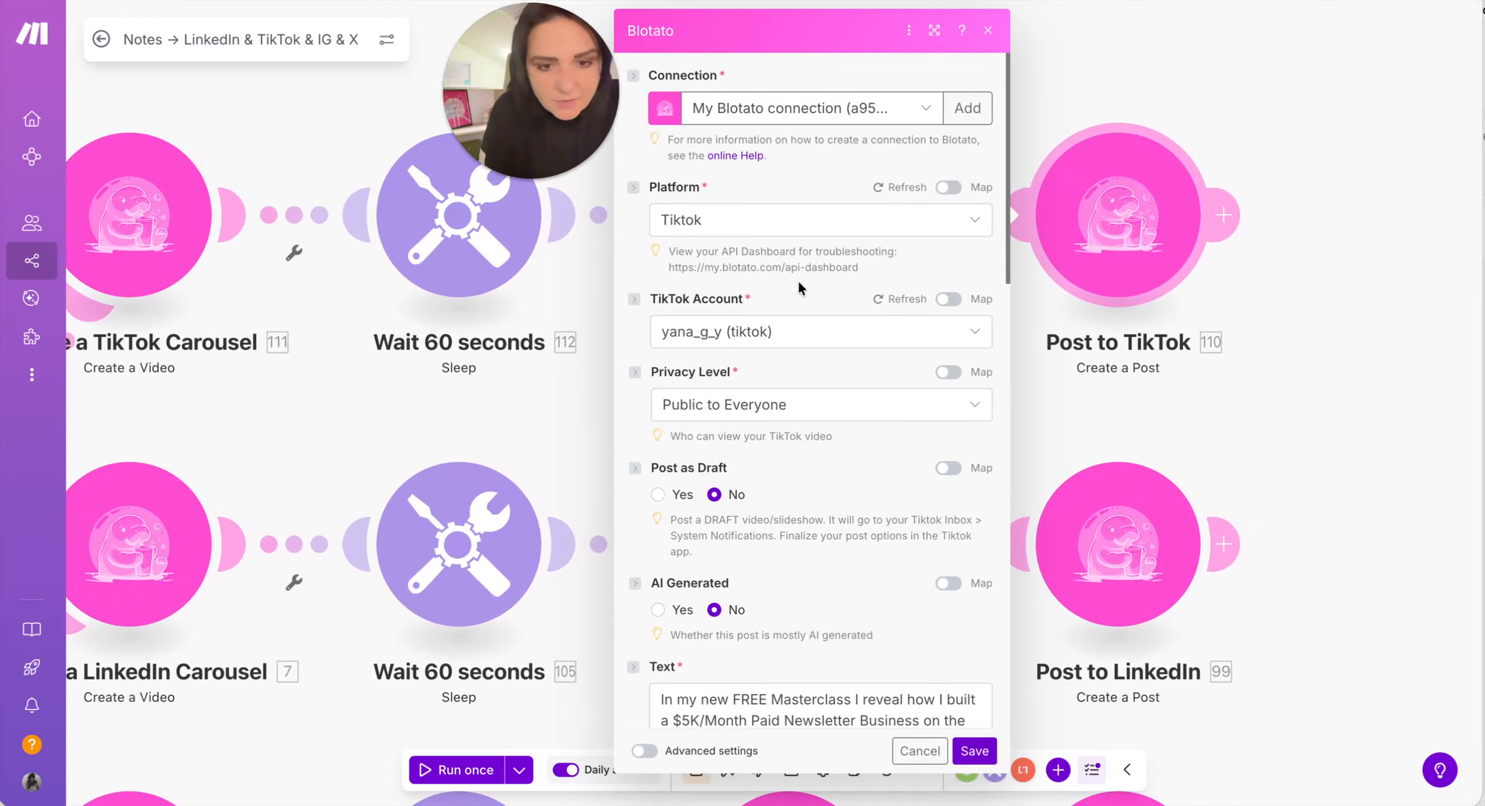
pyautogui.click(742, 223)
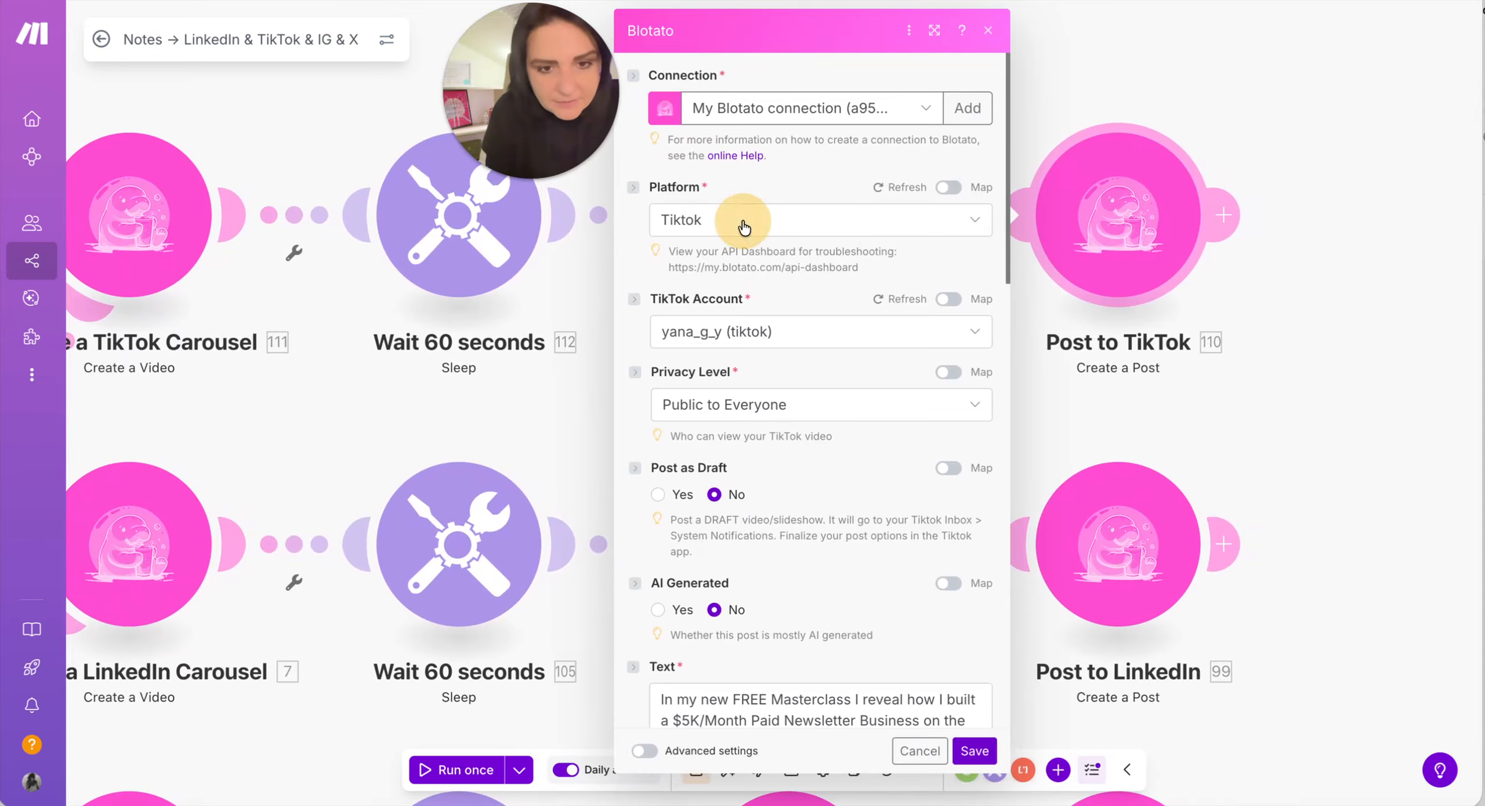
pyautogui.click(744, 223)
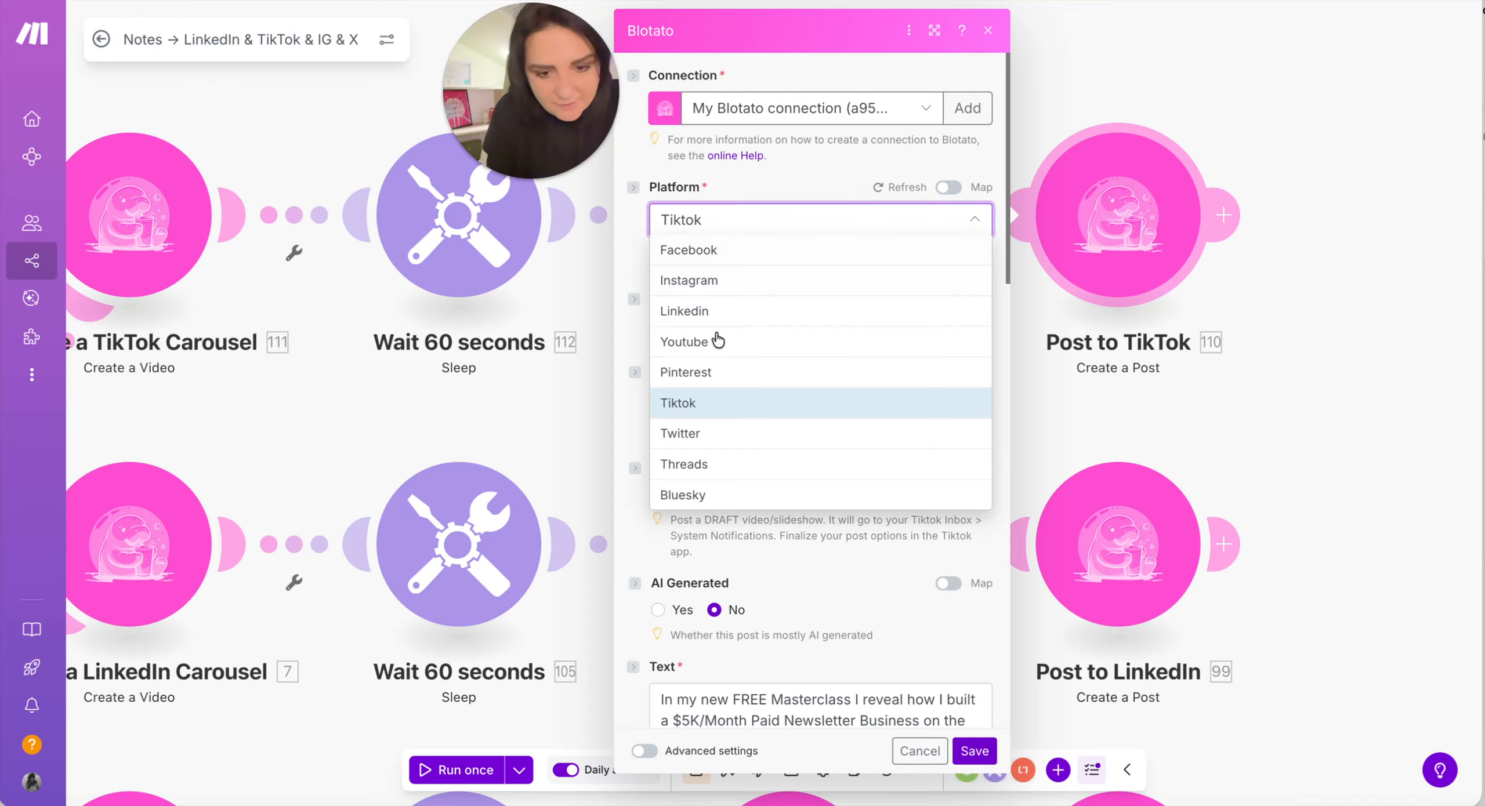
pyautogui.click(749, 183)
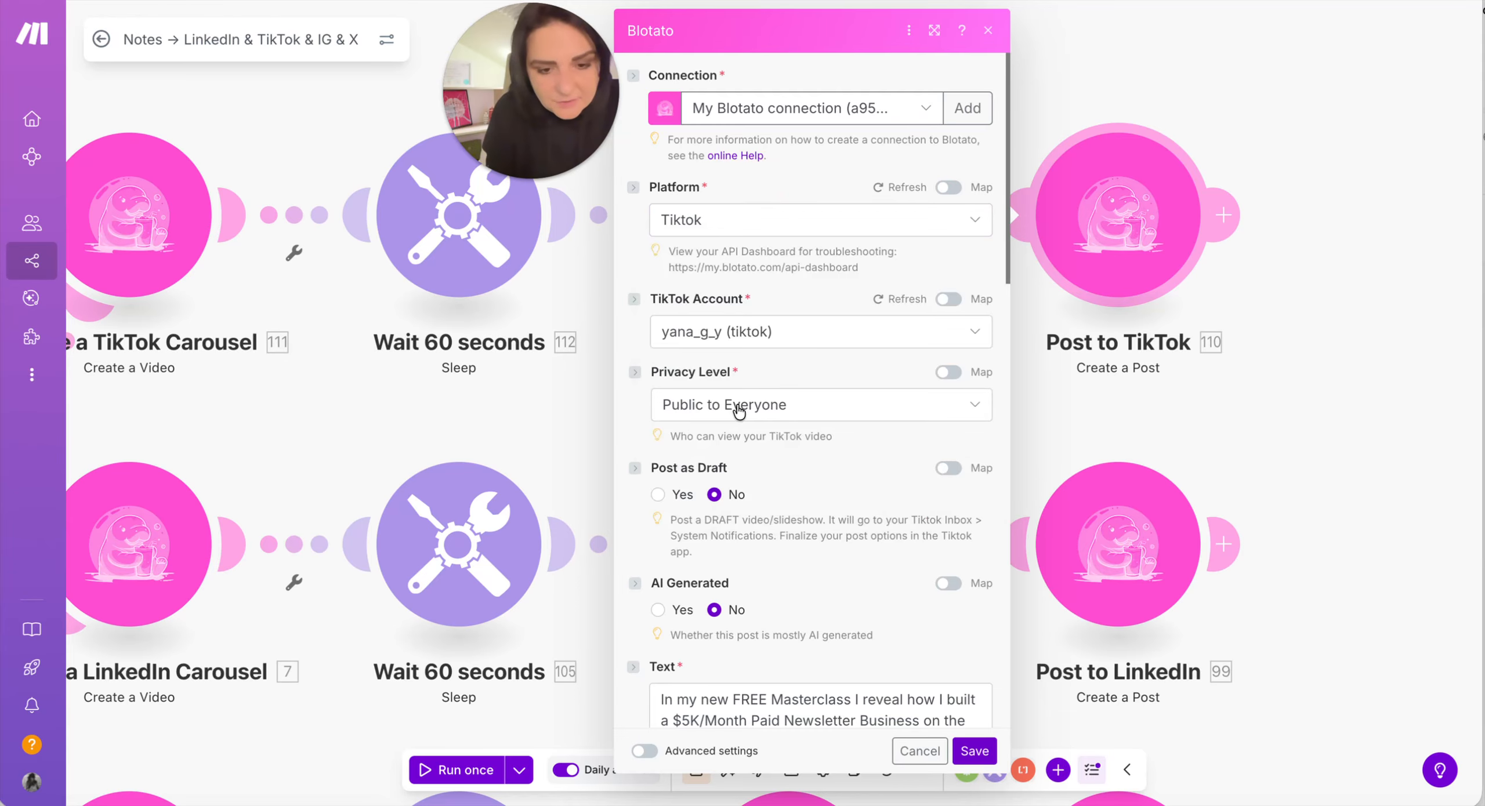
# Step: Review the privacy level options, Post as Draft and AI Generated settings of the TikTok post, leaving them as they are
pyautogui.scroll(-3, 747, 425)
pyautogui.click(783, 281)
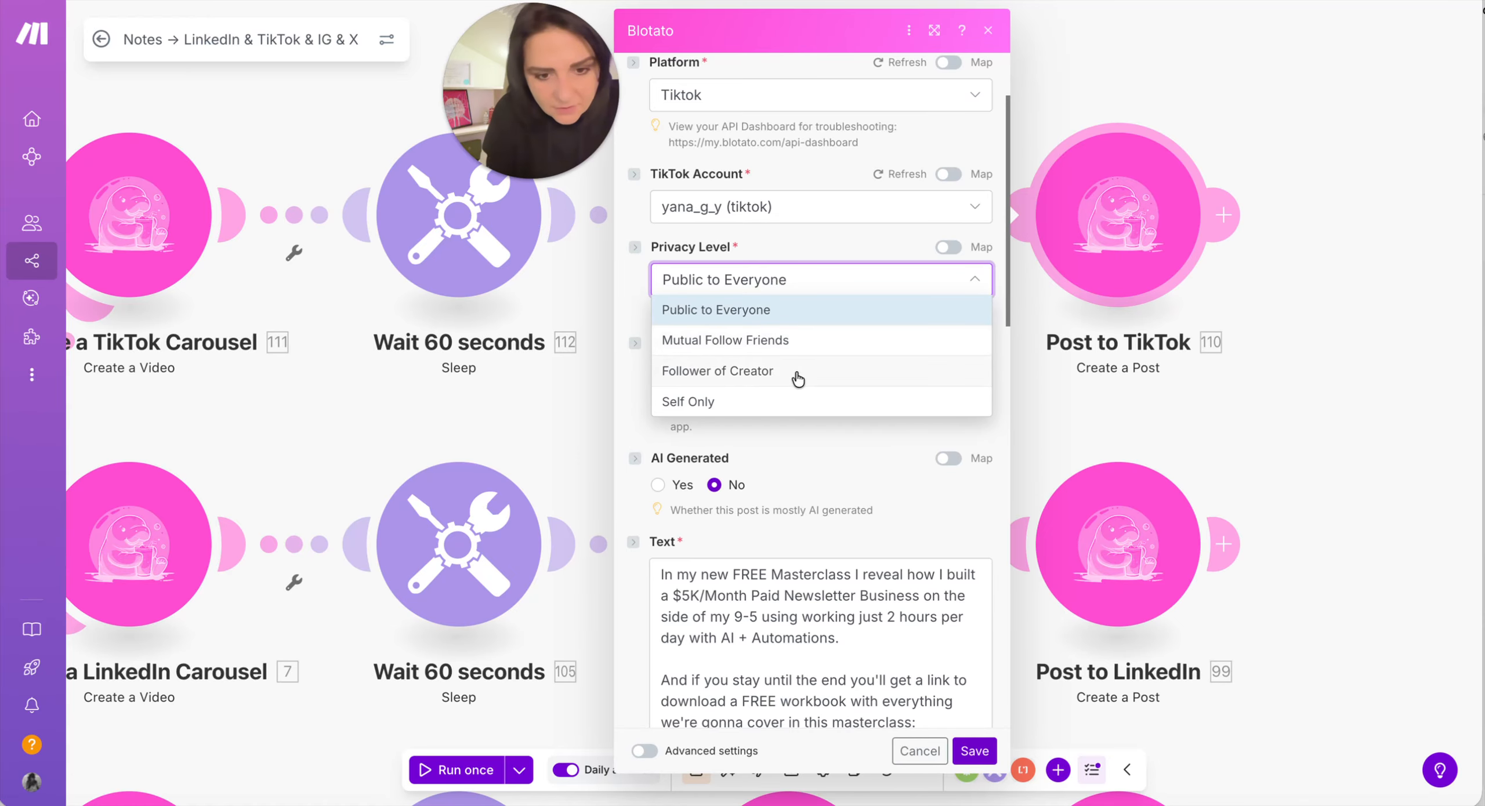
pyautogui.click(632, 283)
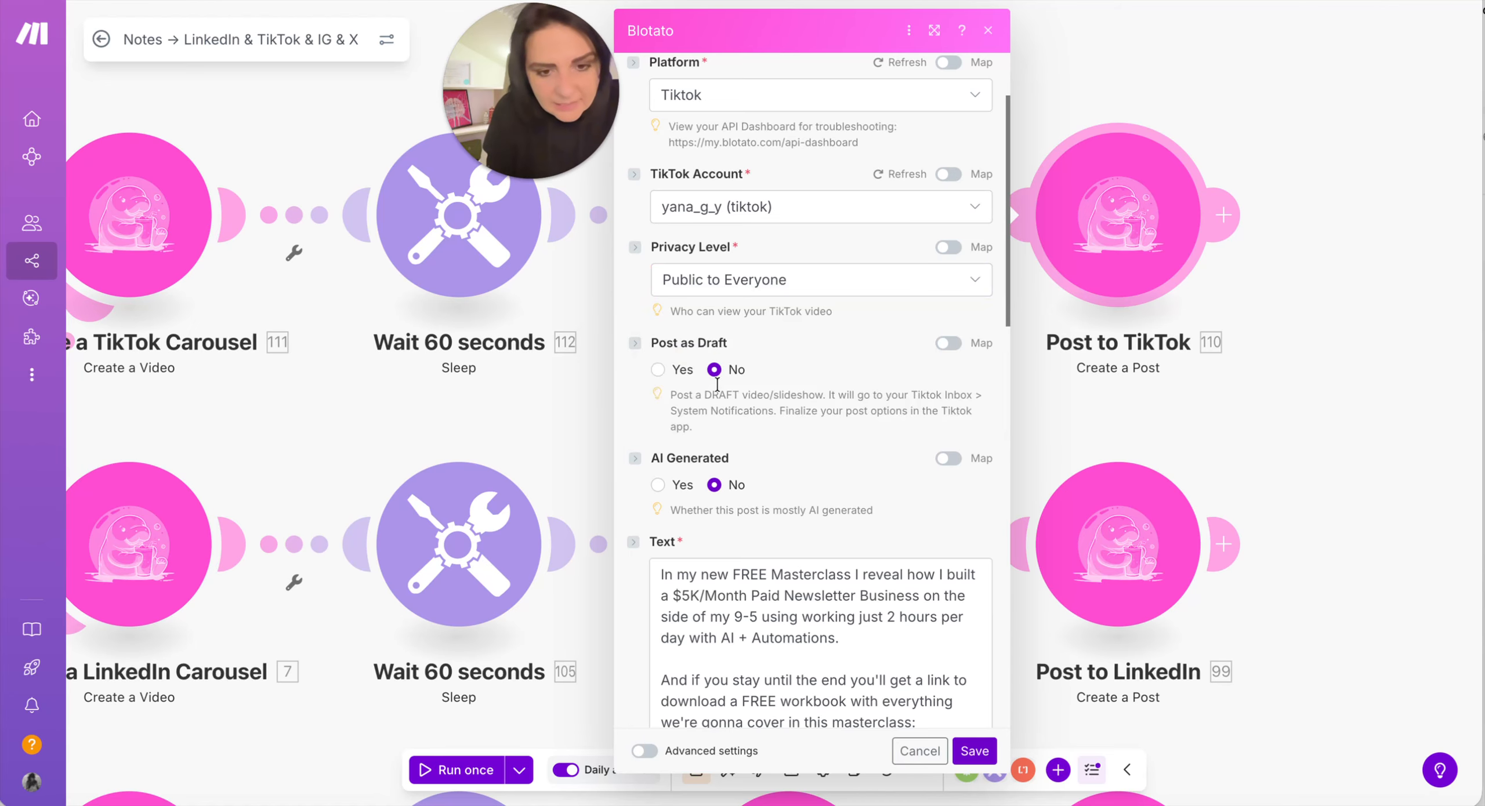
pyautogui.scroll(-1, 770, 328)
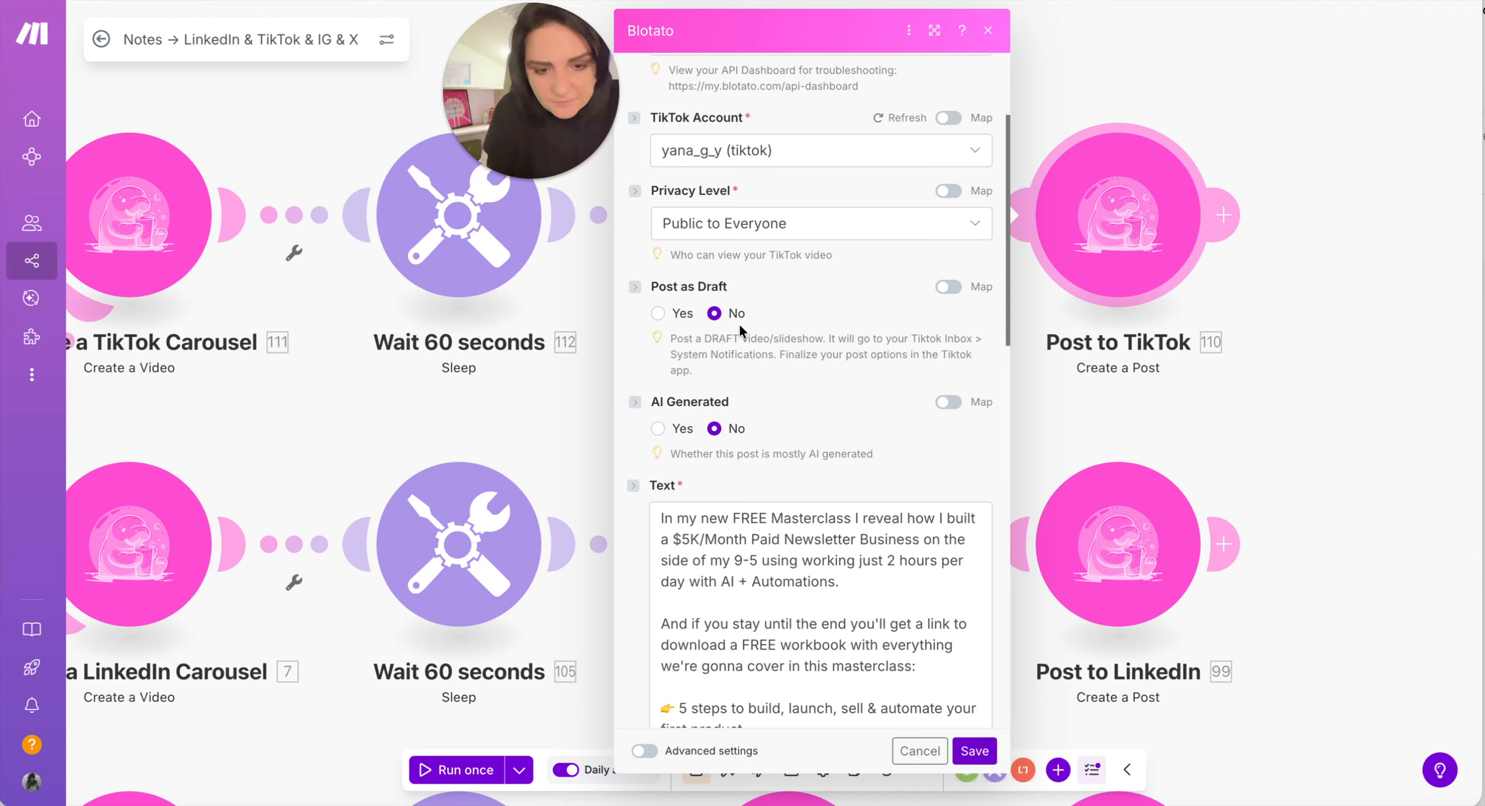
pyautogui.scroll(-3, 760, 348)
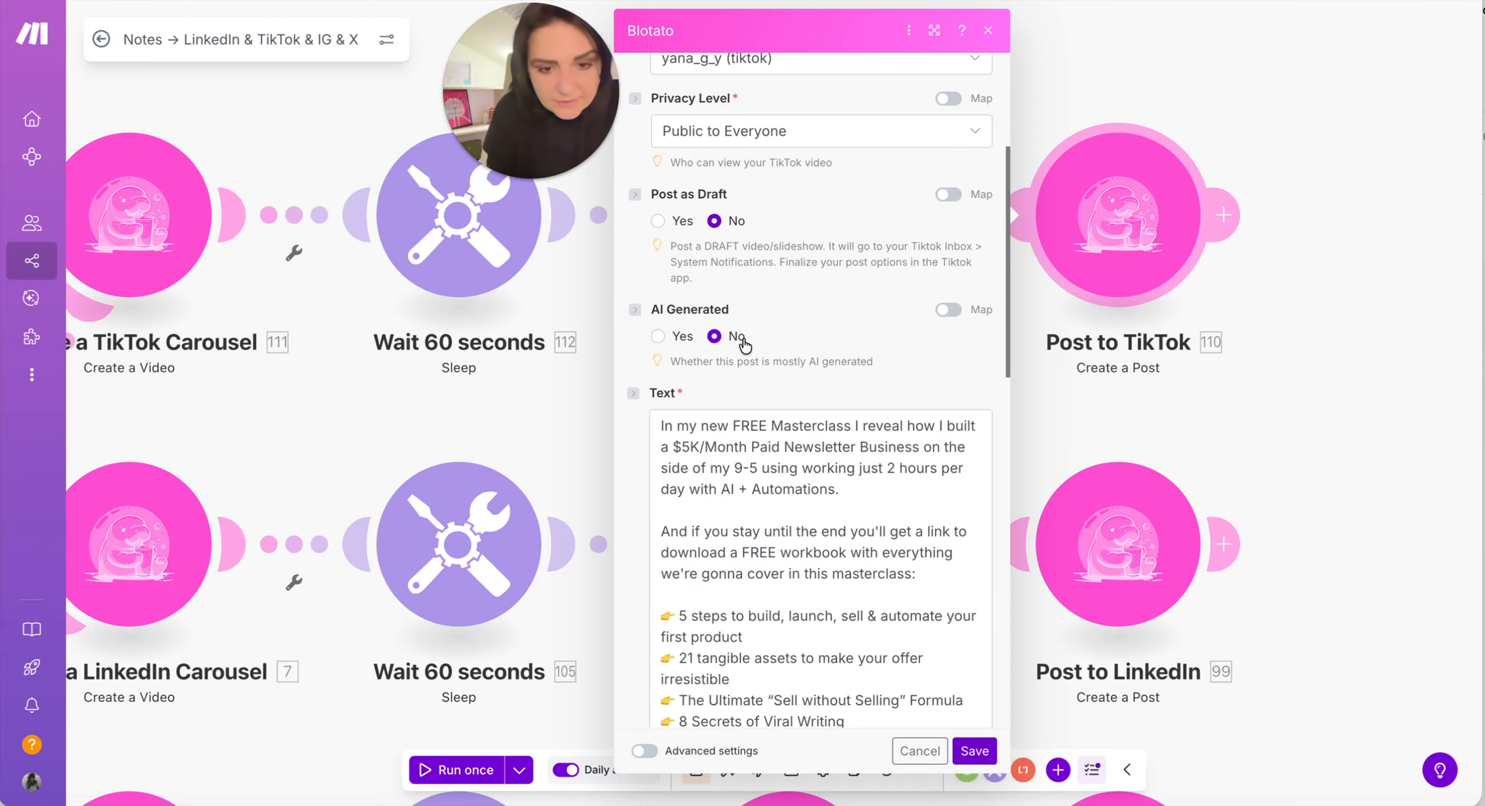
# Step: Read through the TikTok post's text down to its hashtags and close the module without saving
pyautogui.scroll(-1, 745, 346)
pyautogui.scroll(-3, 742, 345)
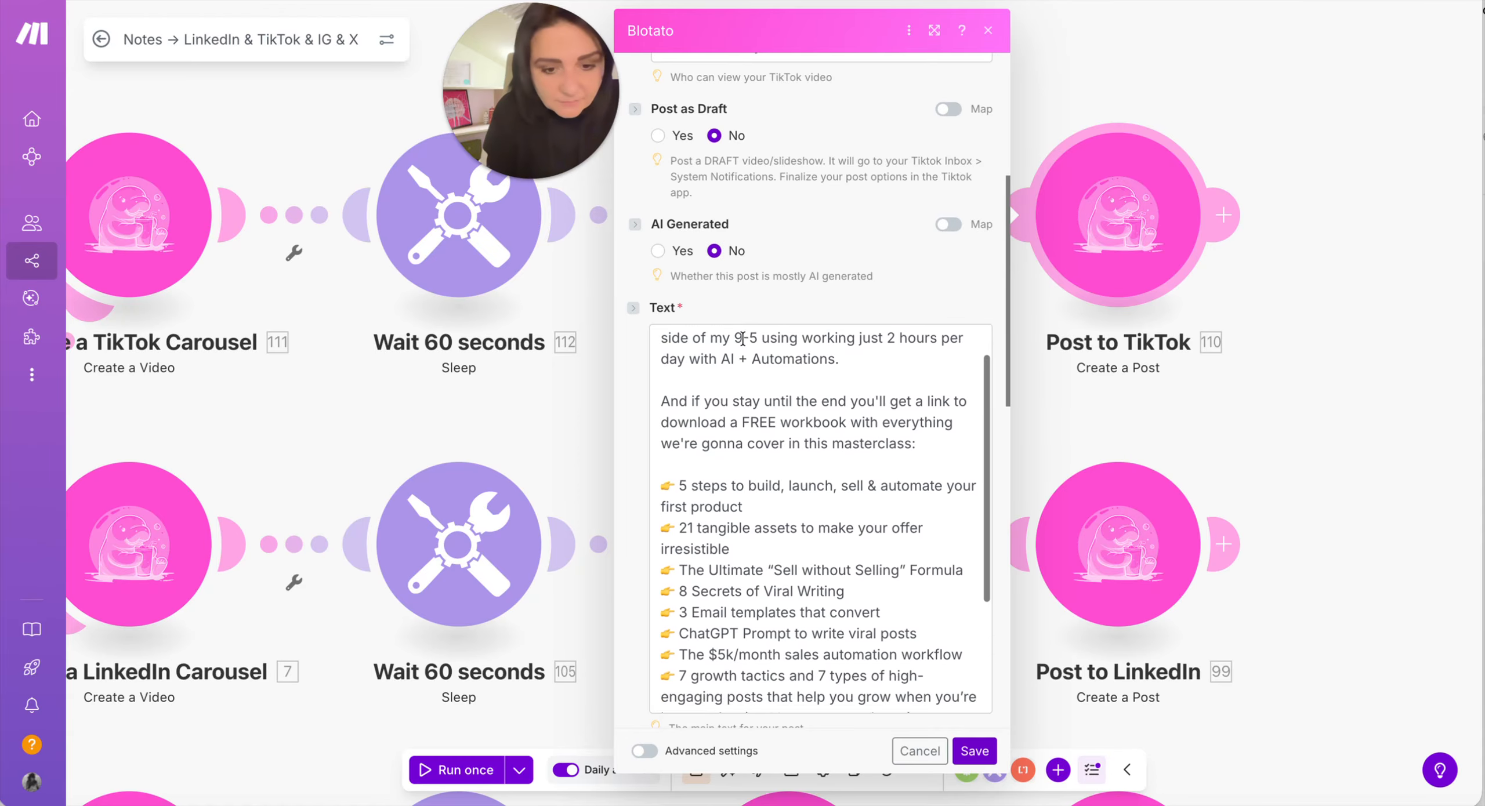
pyautogui.click(742, 419)
pyautogui.scroll(1, 742, 440)
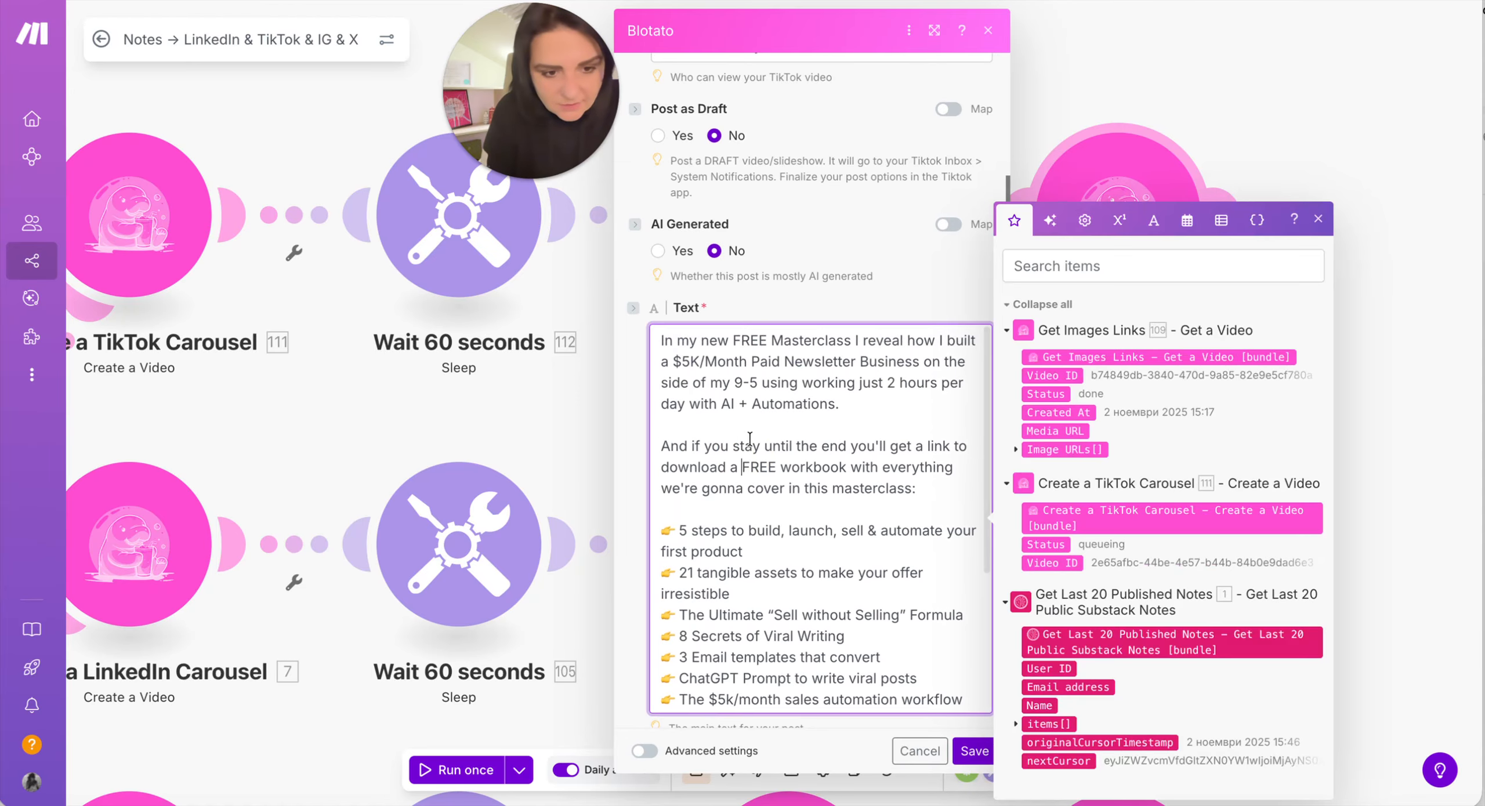
pyautogui.click(835, 300)
pyautogui.scroll(-4, 833, 402)
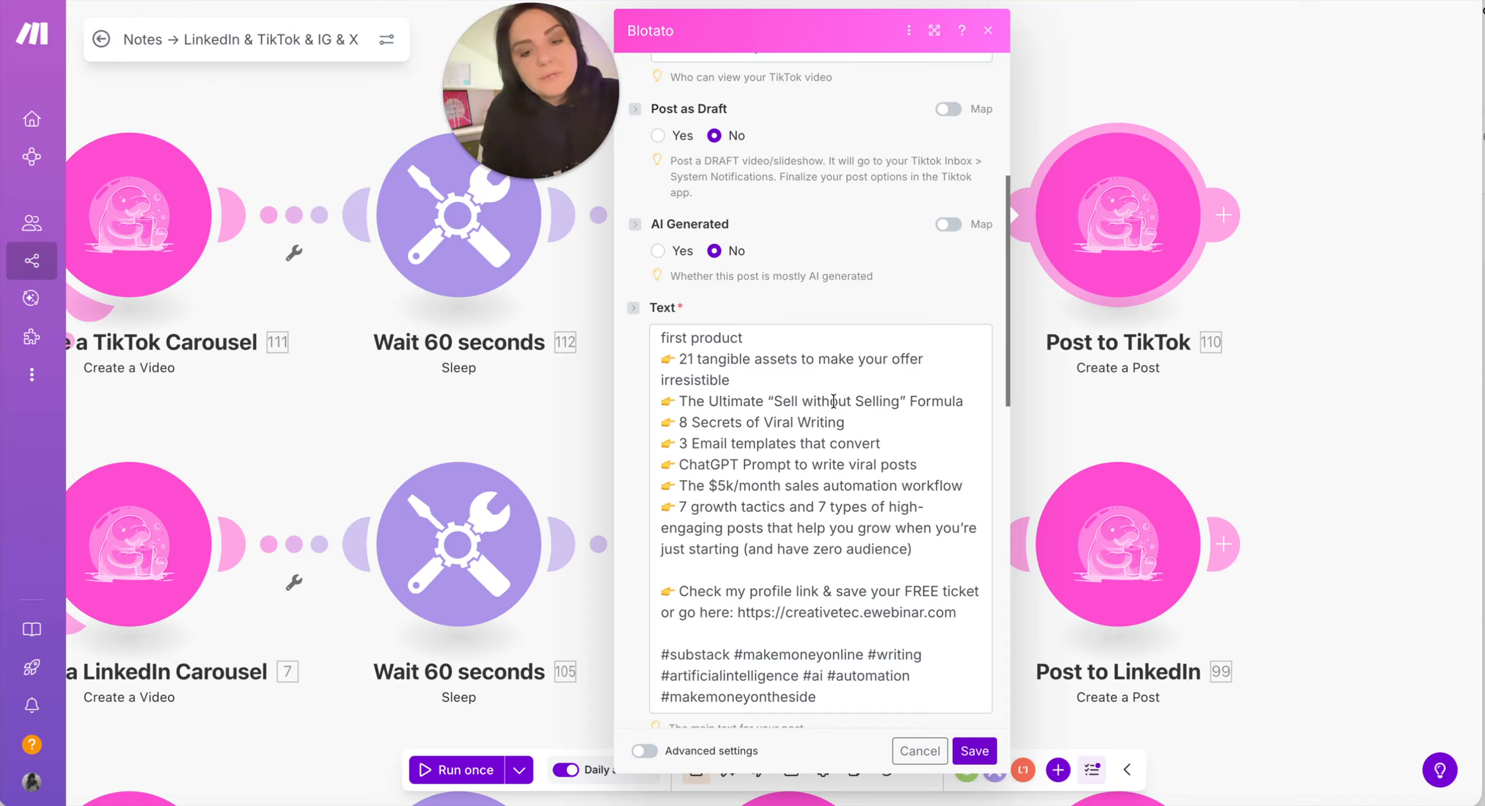
pyautogui.scroll(4, 814, 570)
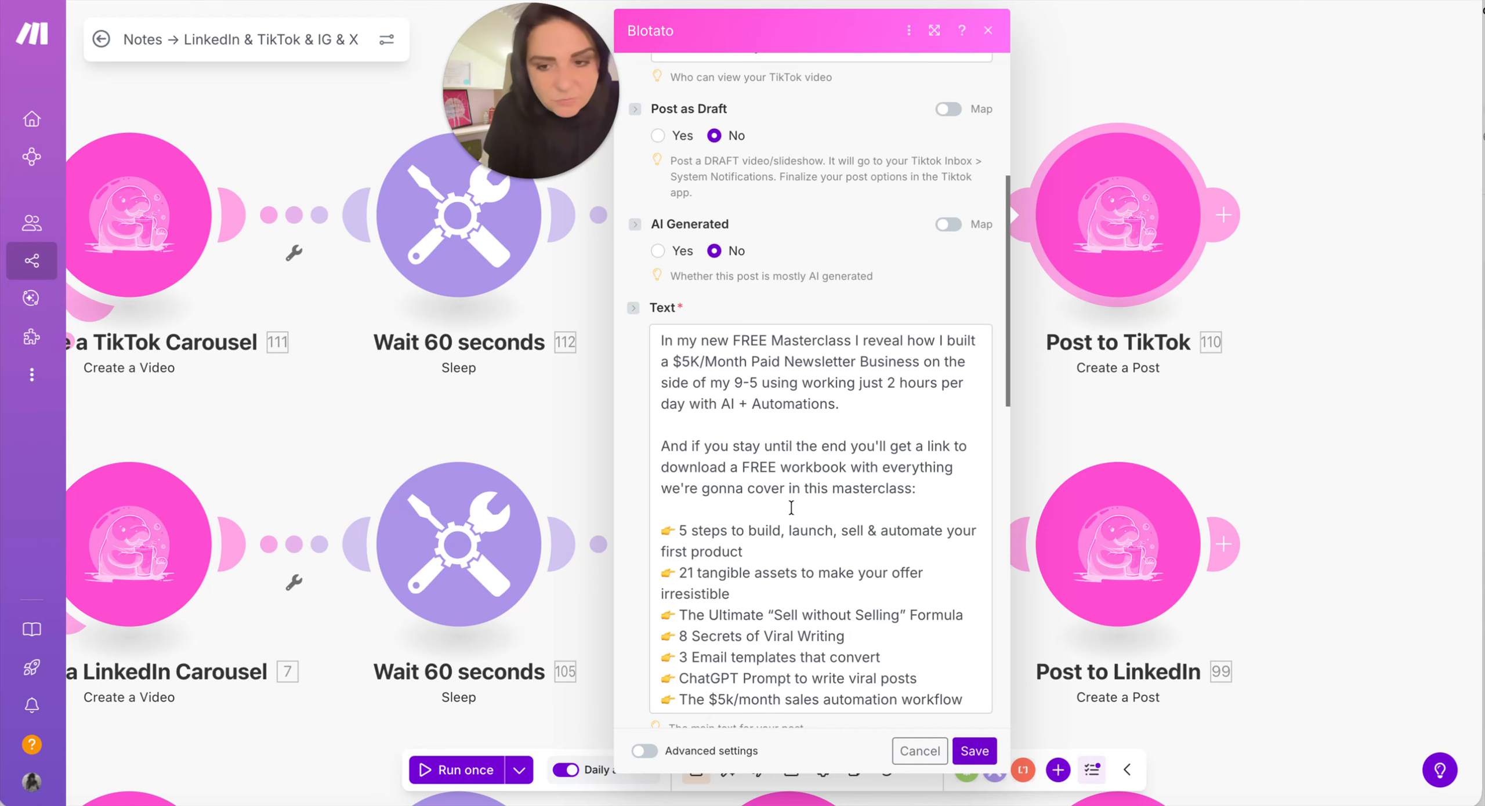
pyautogui.click(986, 32)
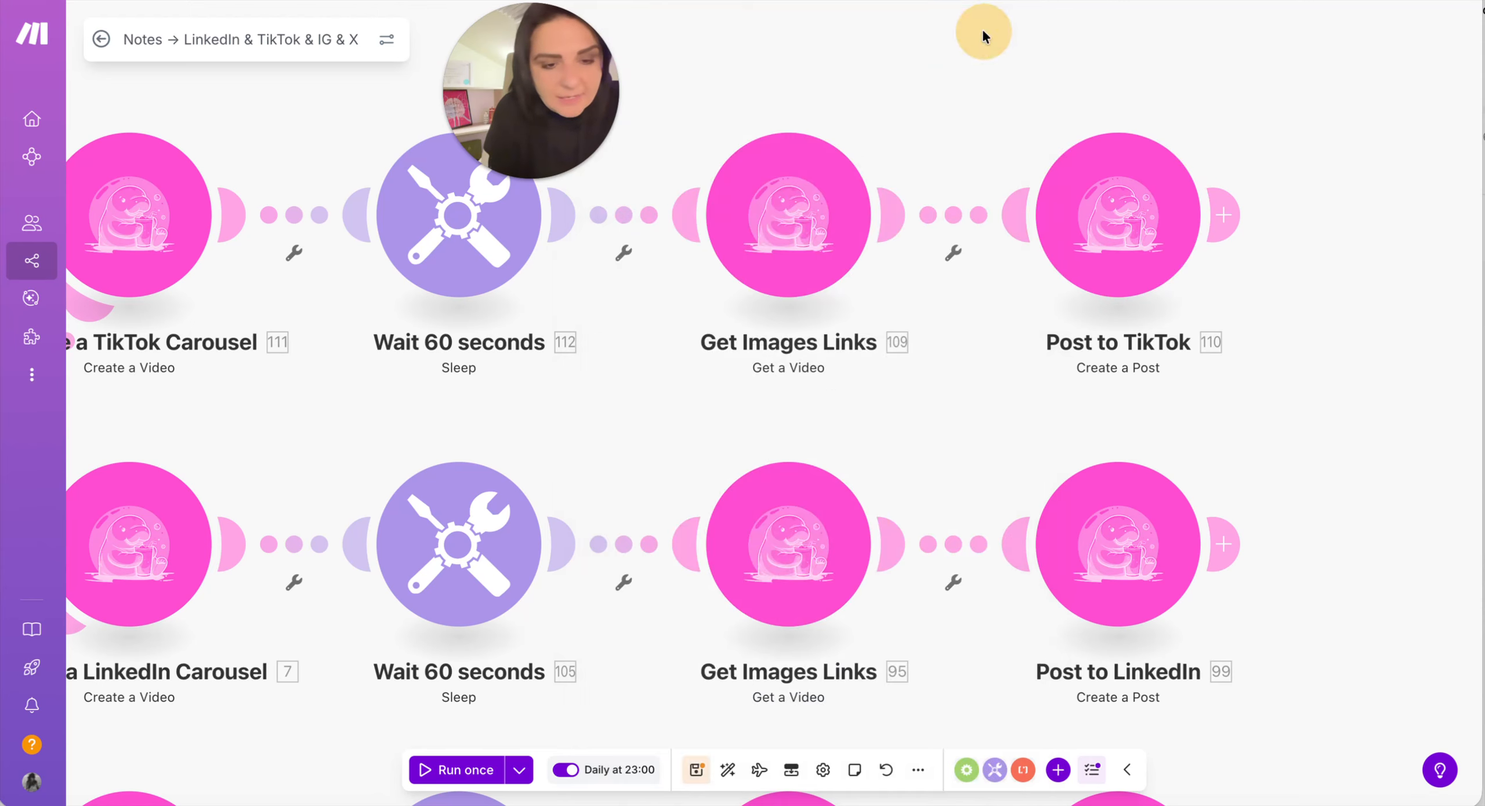
pyautogui.moveTo(960, 303); pyautogui.dragTo(741, 305)
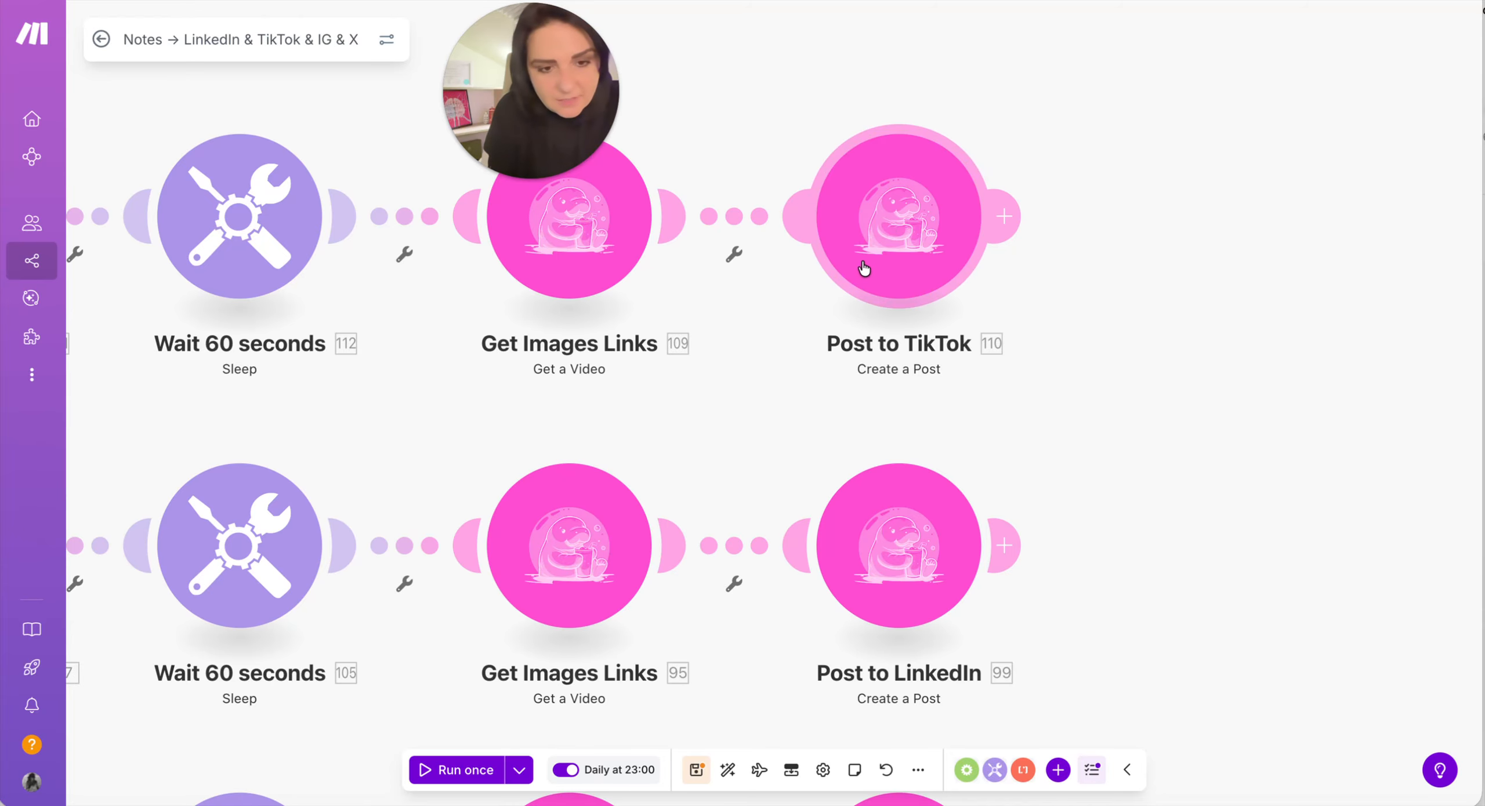
pyautogui.moveTo(758, 353); pyautogui.dragTo(736, 352)
pyautogui.moveTo(568, 116); pyautogui.dragTo(623, 110)
pyautogui.click(713, 349)
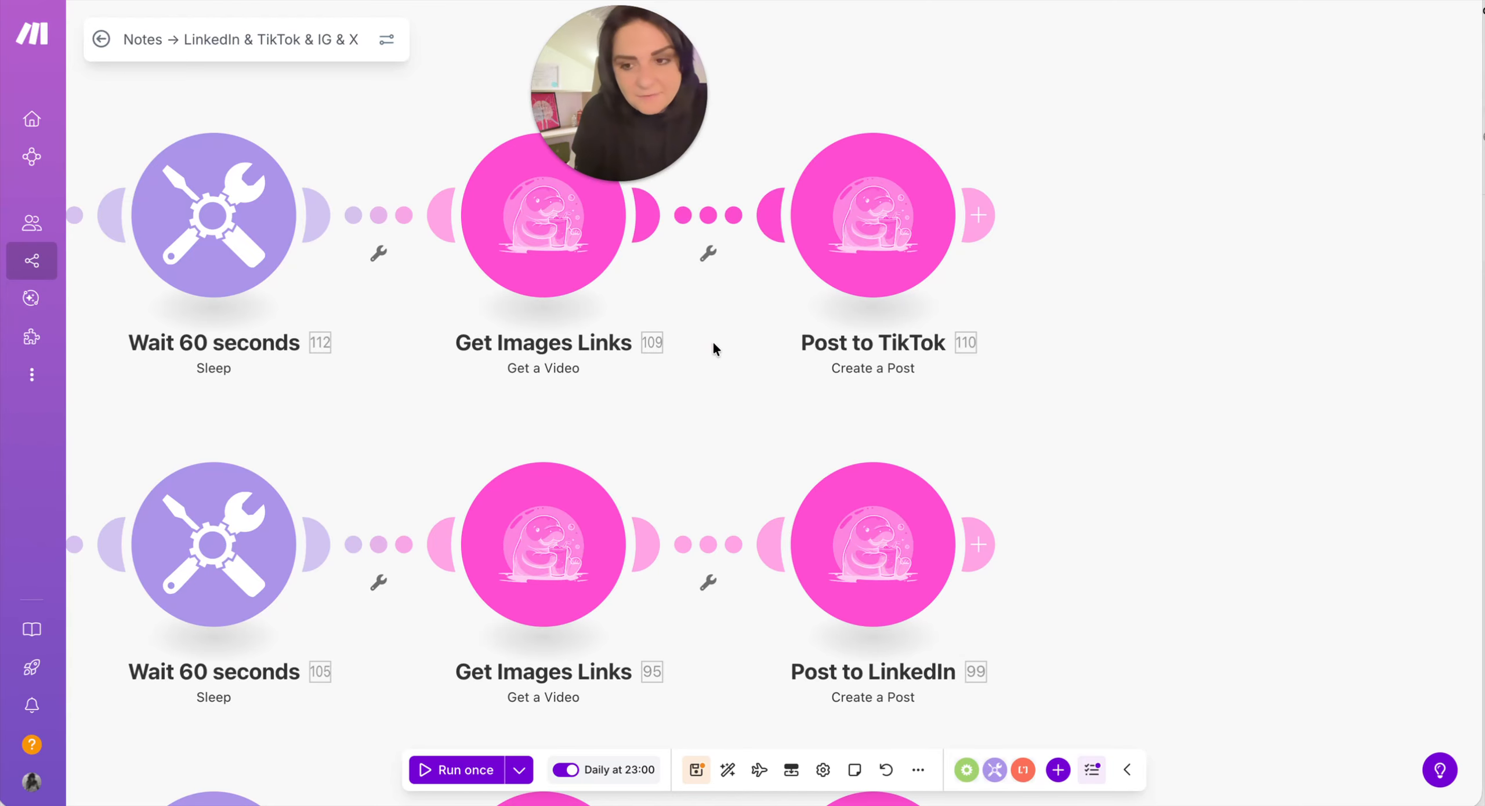
pyautogui.scroll(-1, 713, 343)
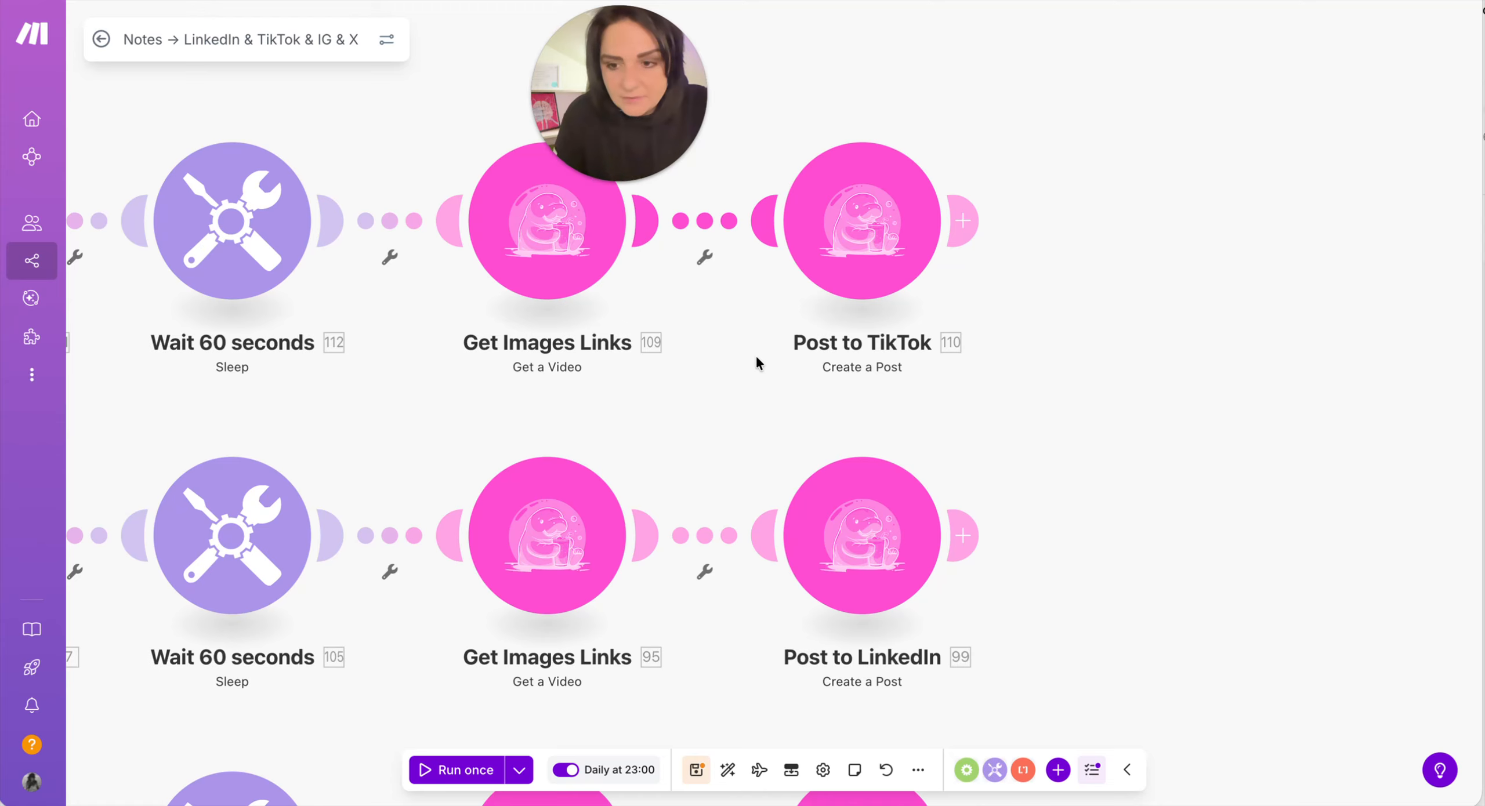
pyautogui.click(874, 419)
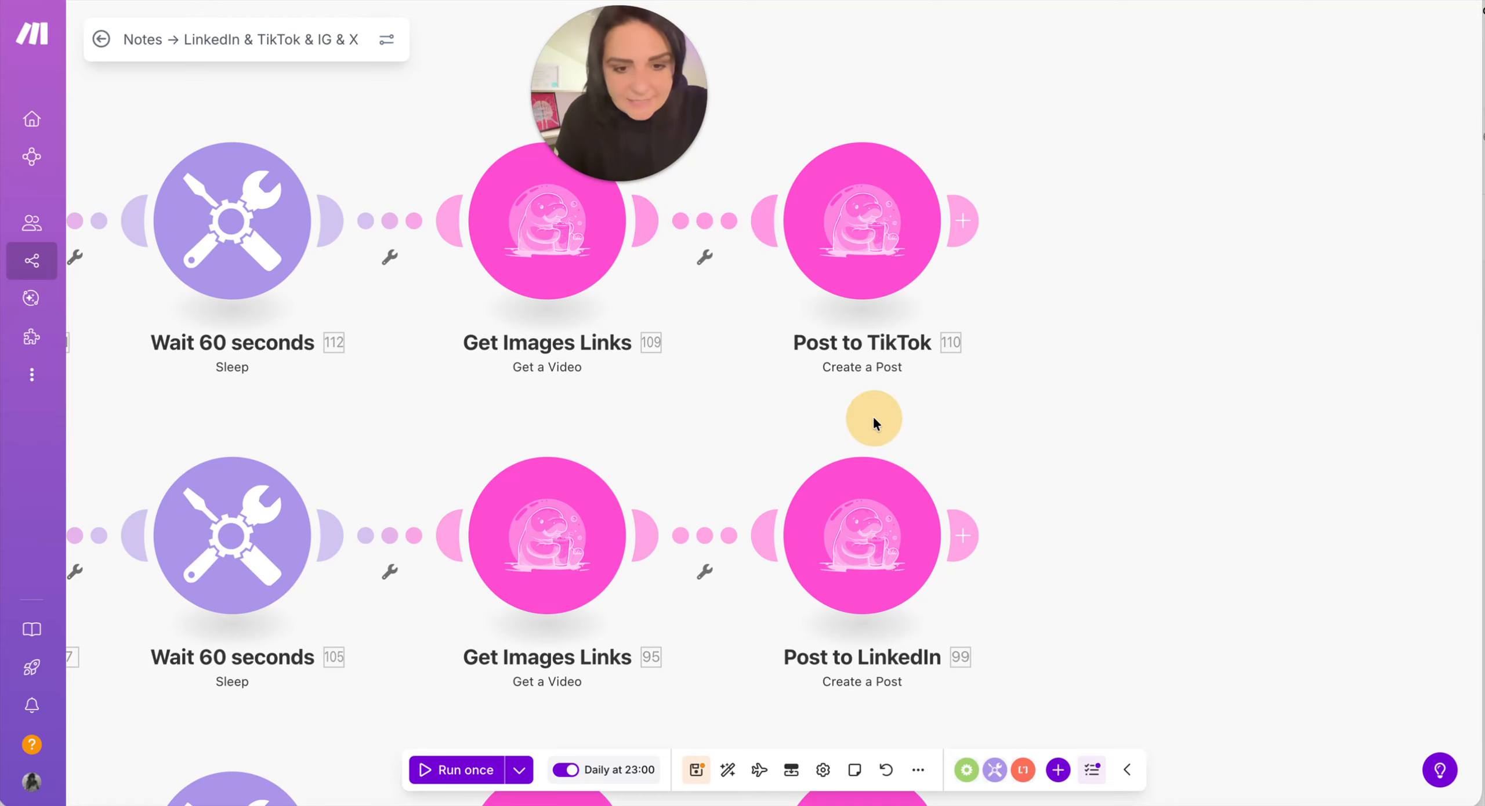
pyautogui.moveTo(660, 410); pyautogui.dragTo(1021, 387)
pyautogui.moveTo(802, 375); pyautogui.dragTo(823, 320)
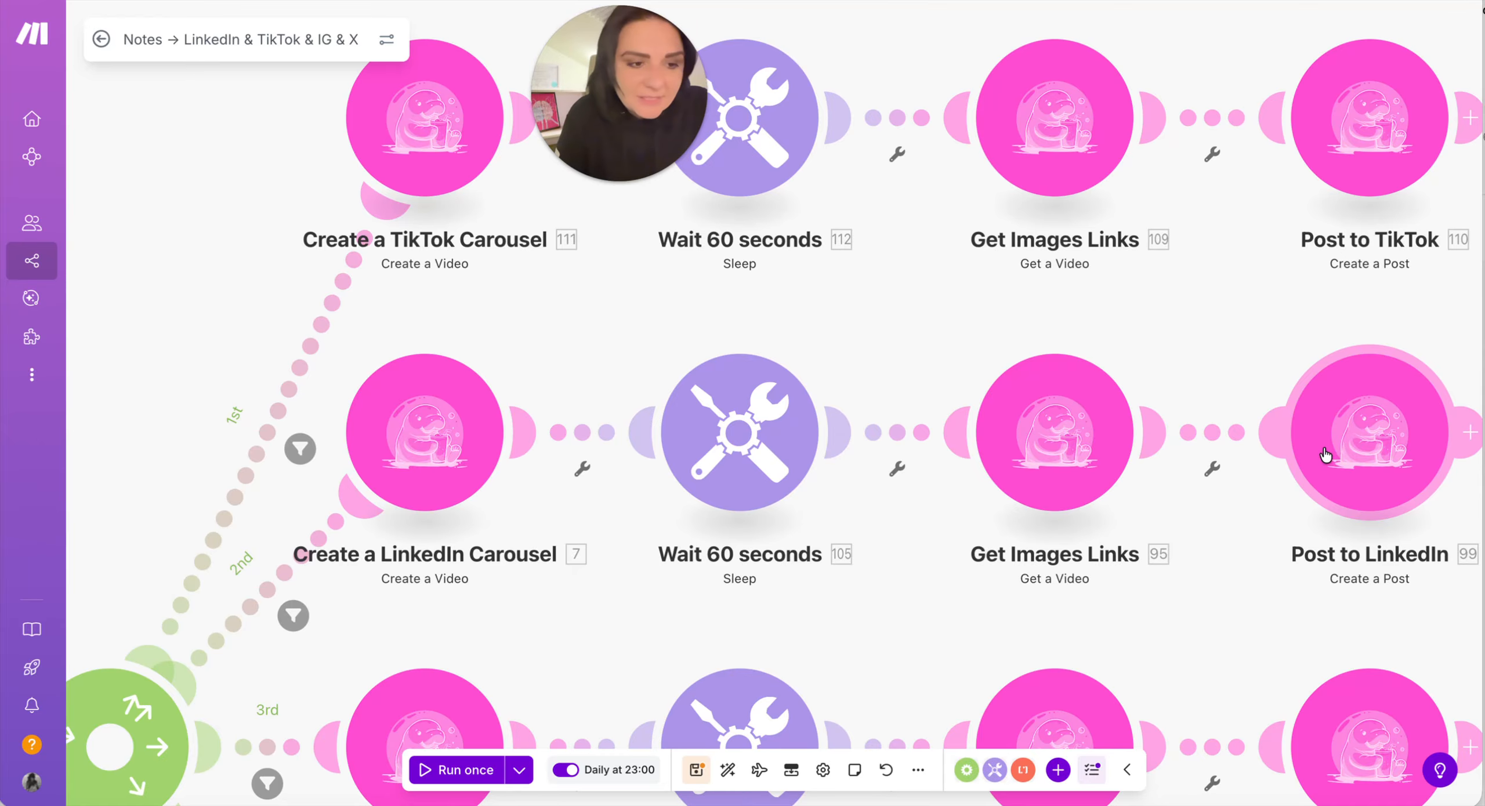
# Step: Reopen the Post to TikTok settings and examine how the Media URLs are mapped to the retrieved image URLs
pyautogui.moveTo(1207, 314); pyautogui.dragTo(1024, 318)
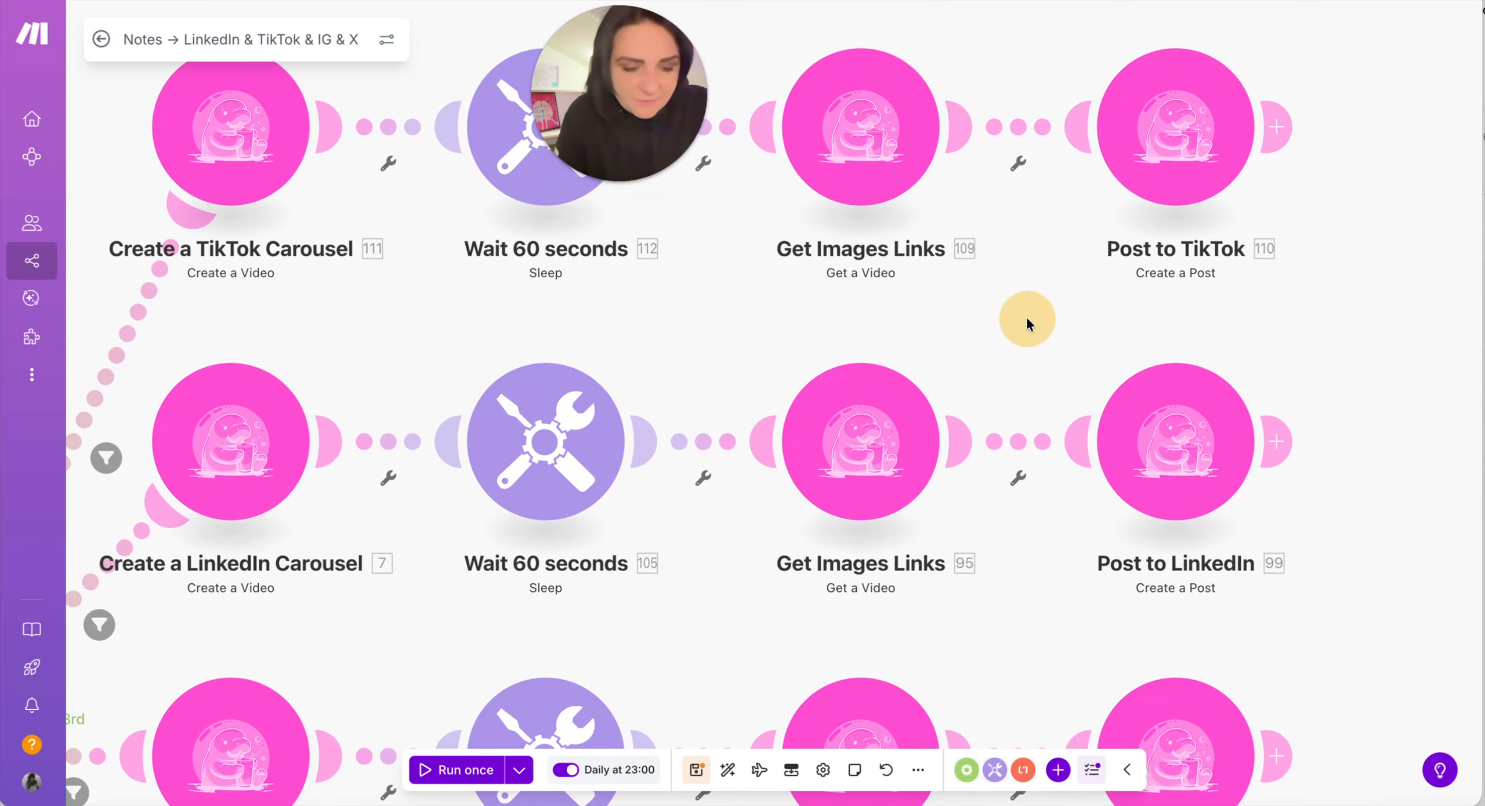
pyautogui.click(1153, 166)
pyautogui.scroll(-5, 842, 470)
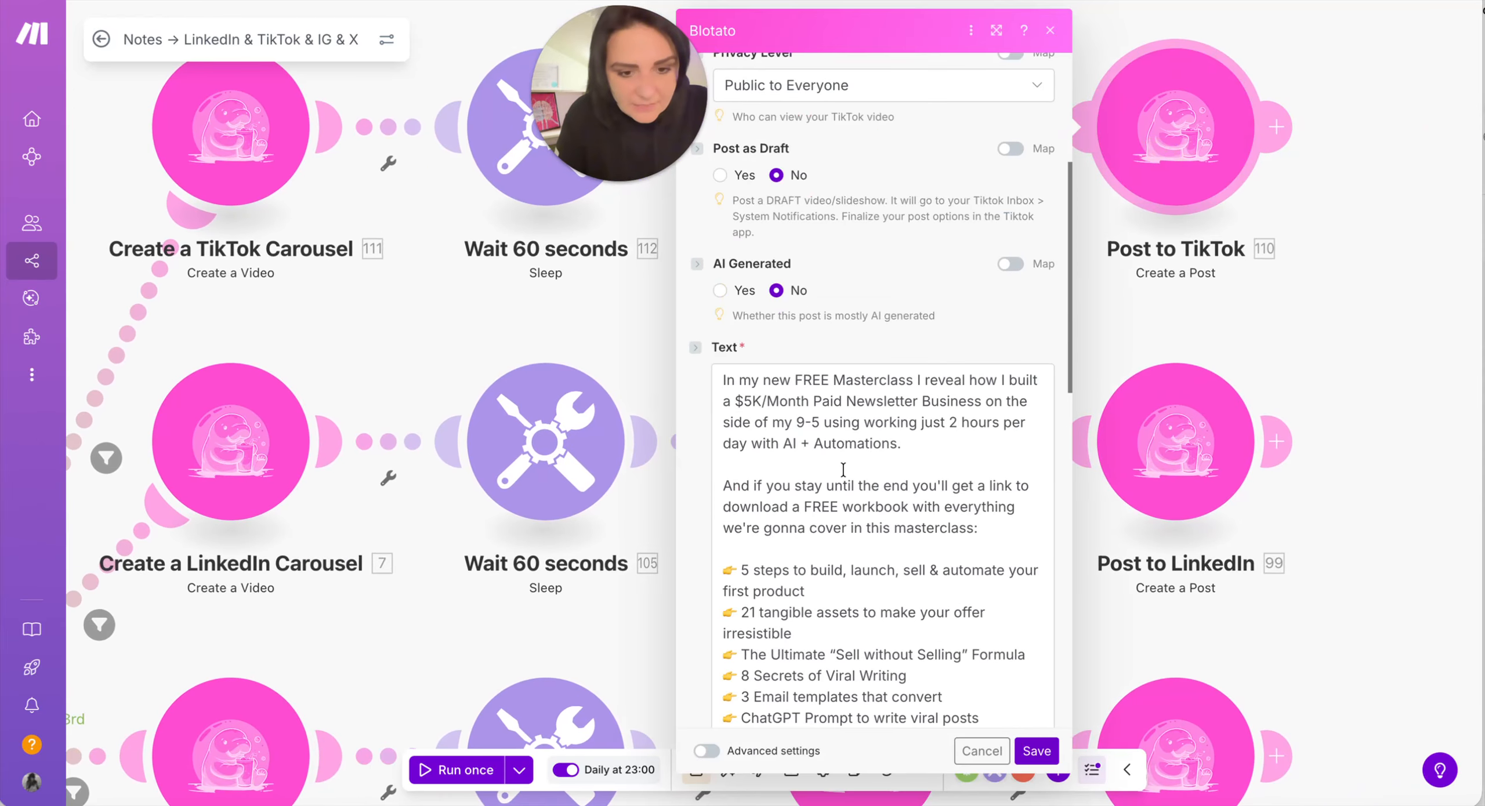
pyautogui.scroll(-4, 842, 469)
pyautogui.scroll(-6, 874, 317)
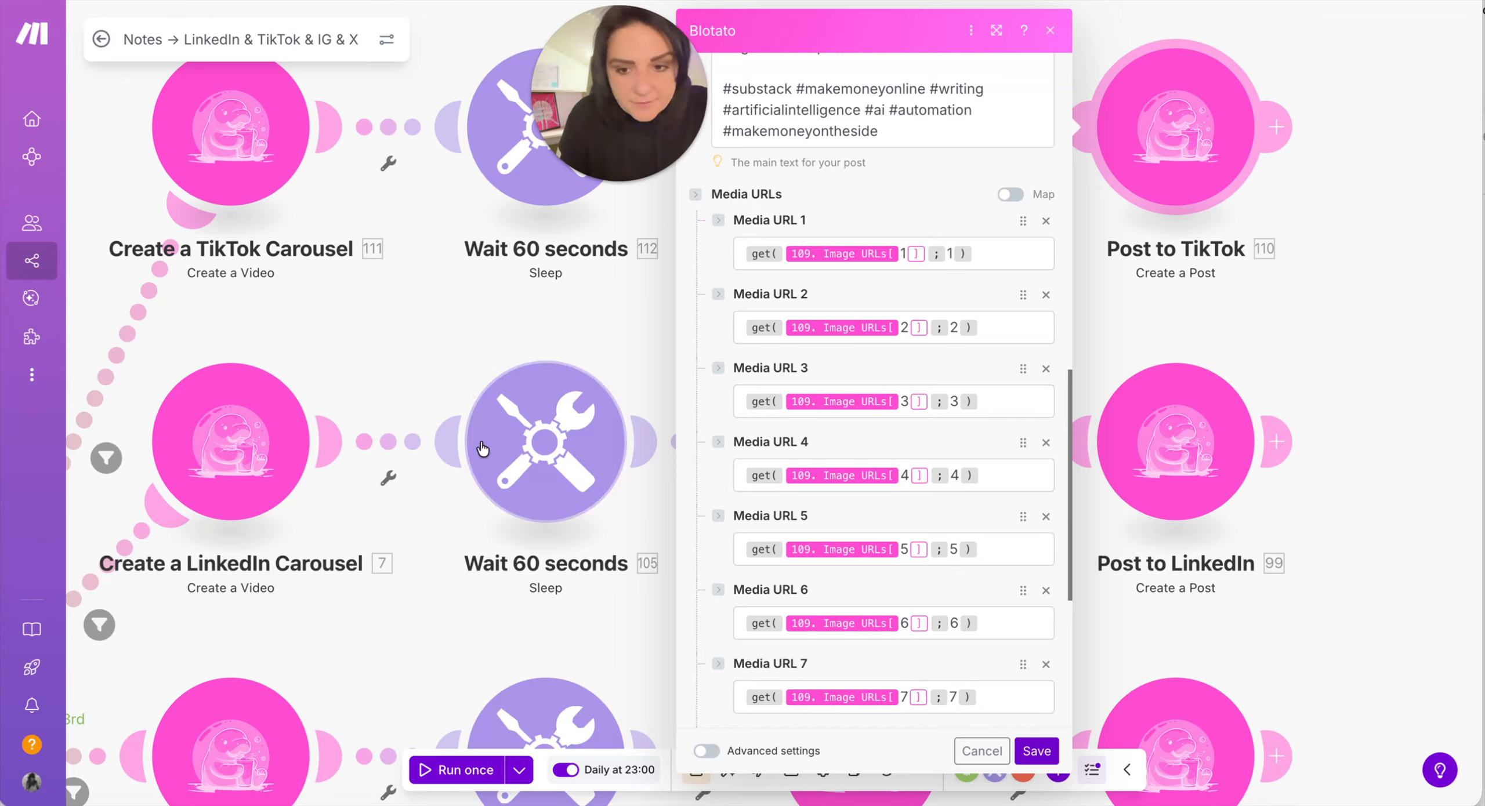
pyautogui.scroll(-3, 888, 371)
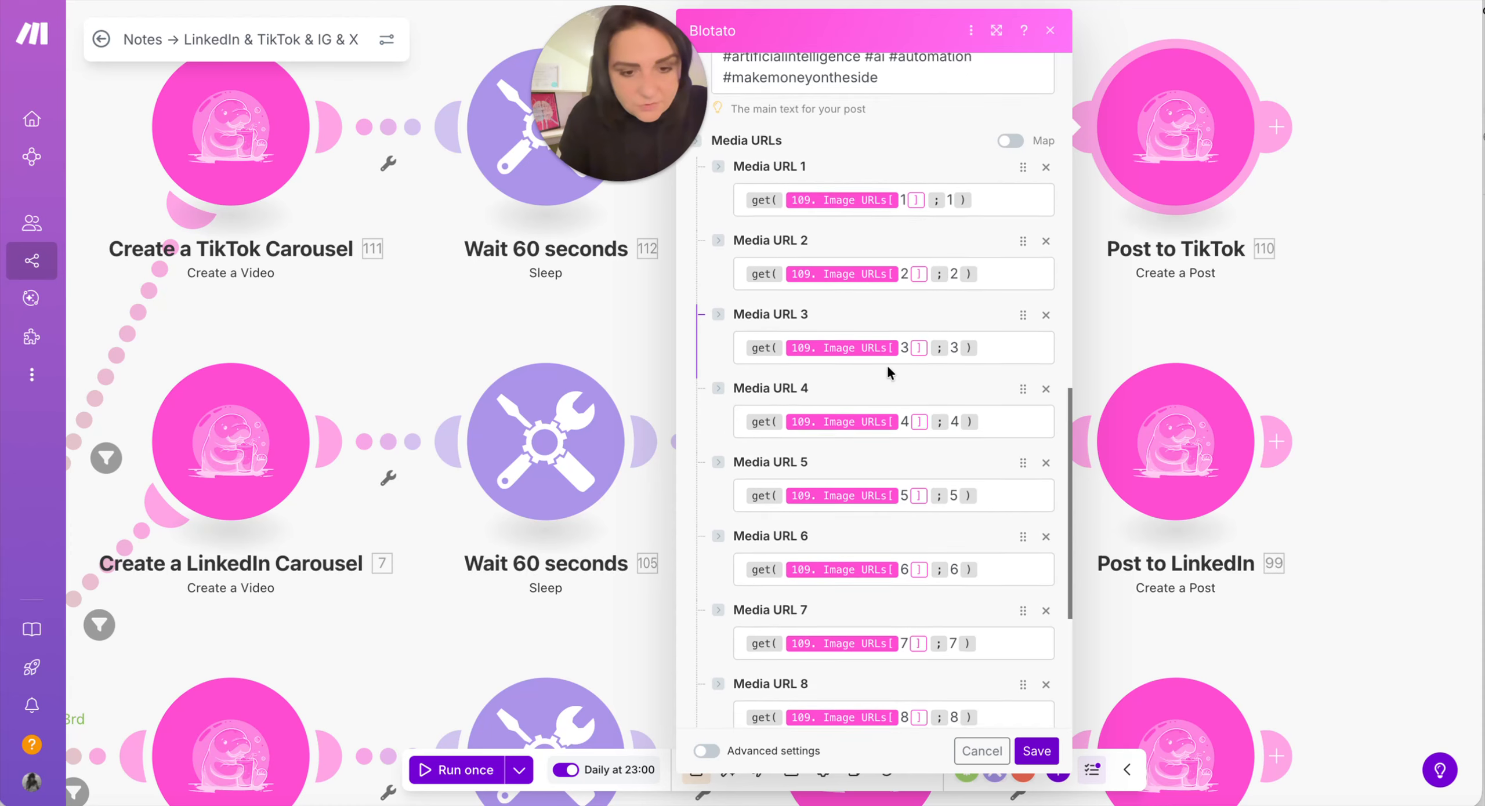
# Step: Look through the remaining Media URL mappings down to Media URL 11 and close the TikTok post settings without saving
pyautogui.scroll(-7, 822, 506)
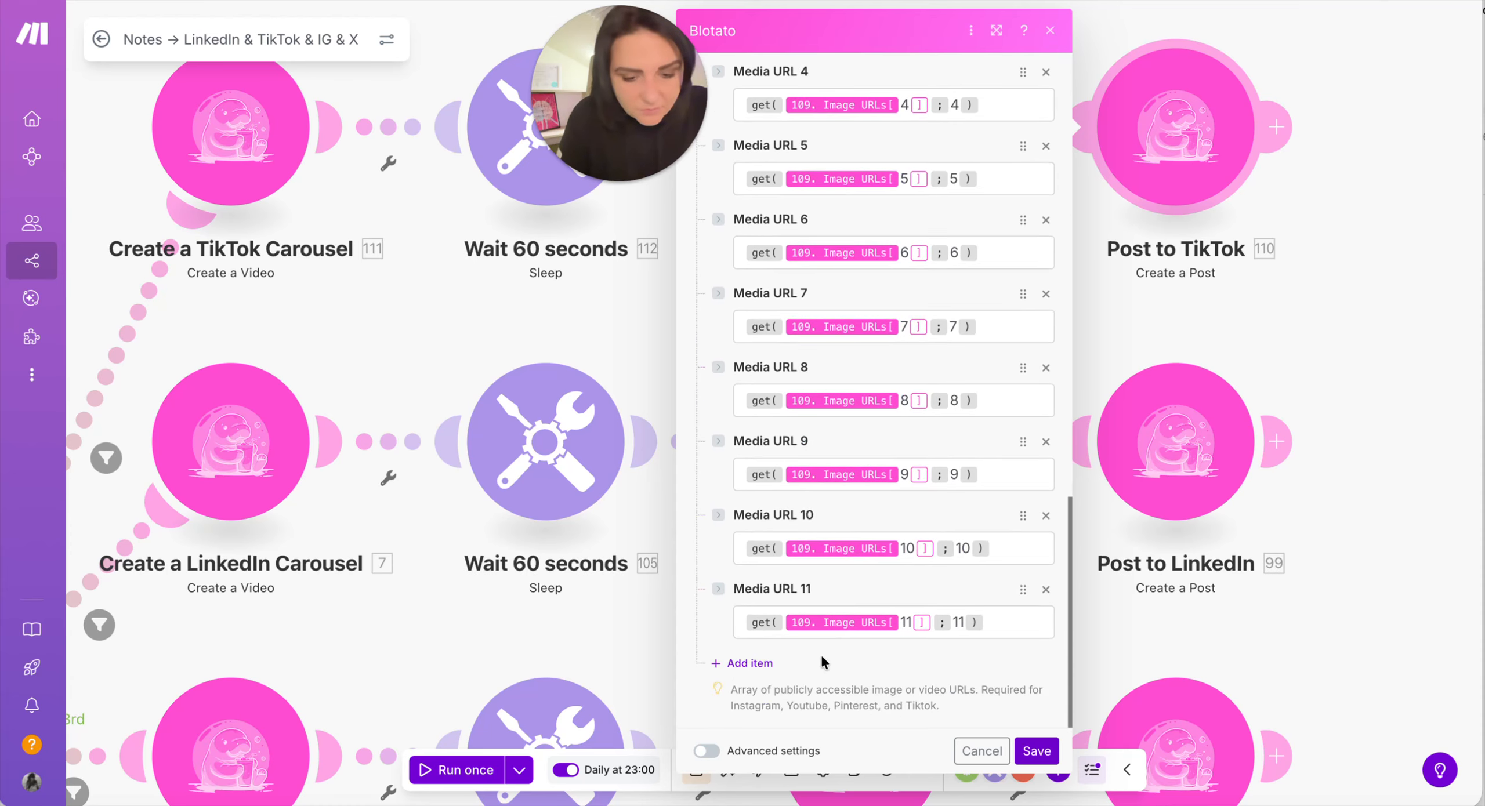
pyautogui.scroll(12, 839, 576)
pyautogui.scroll(2, 839, 576)
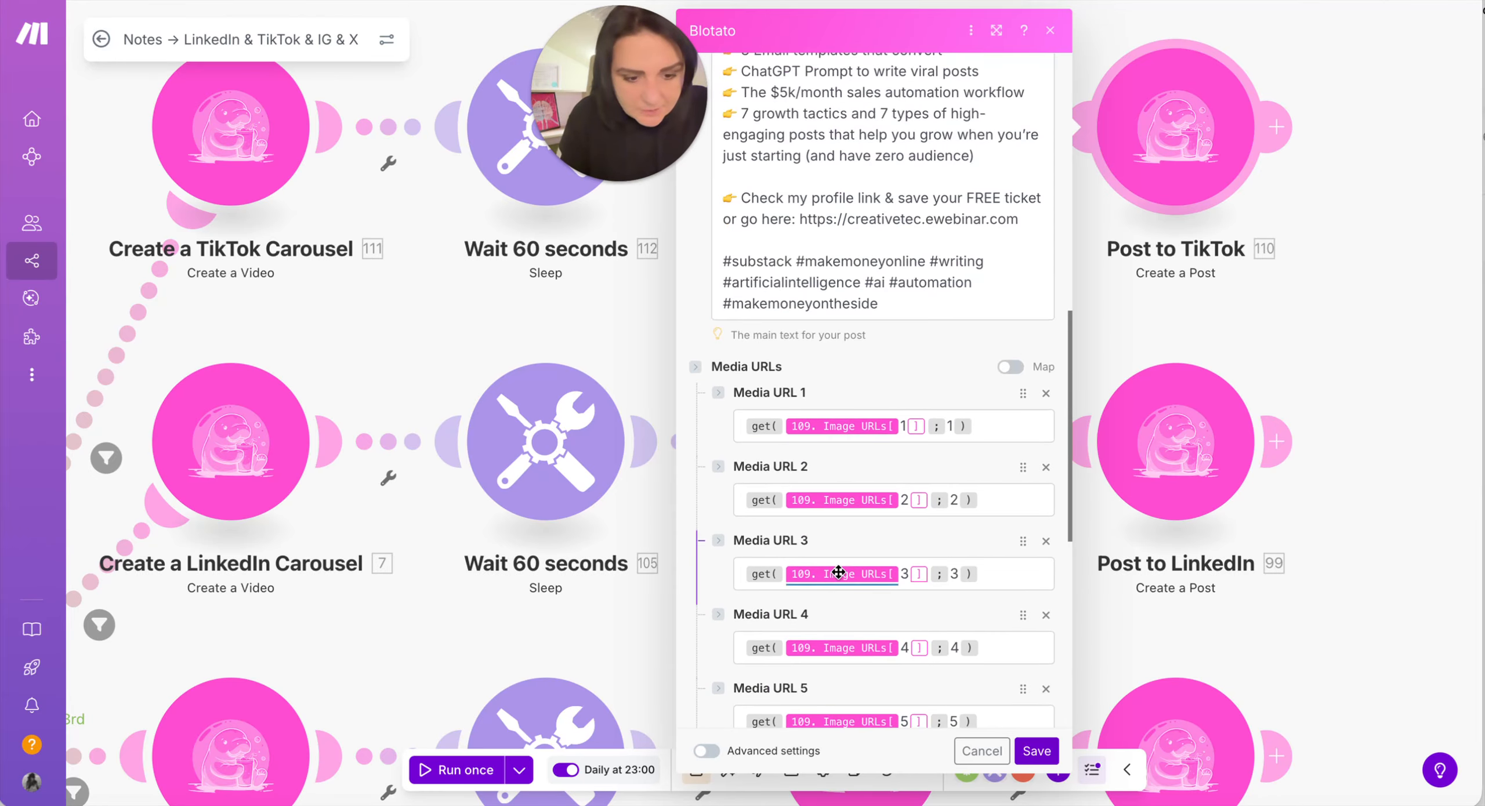
pyautogui.click(1050, 30)
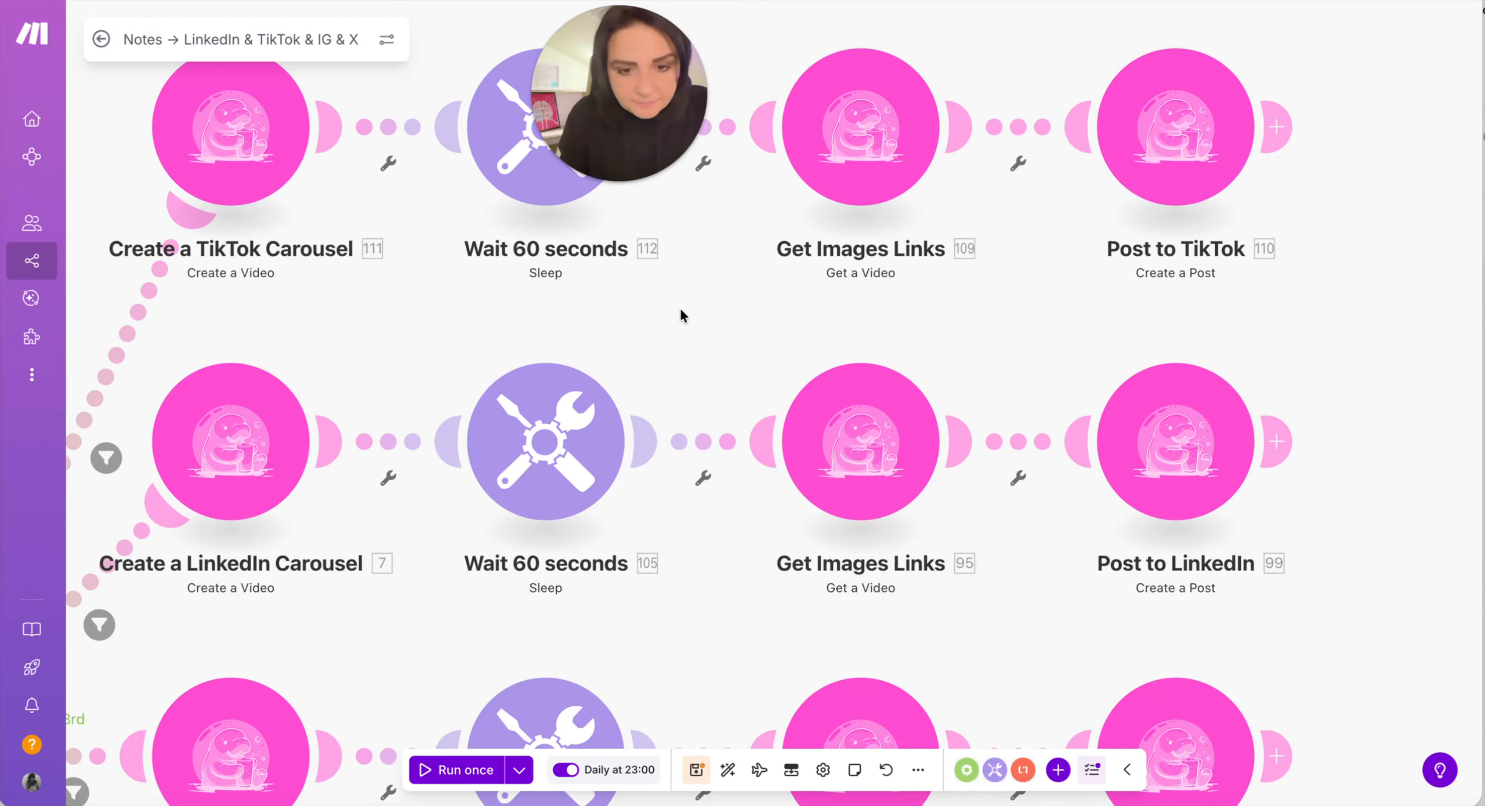
# Step: Open the Create a LinkedIn Carousel module's settings and view the available templates, keeping Tutorial Carousel with Minimalist Flat Style
pyautogui.moveTo(638, 343); pyautogui.dragTo(779, 339)
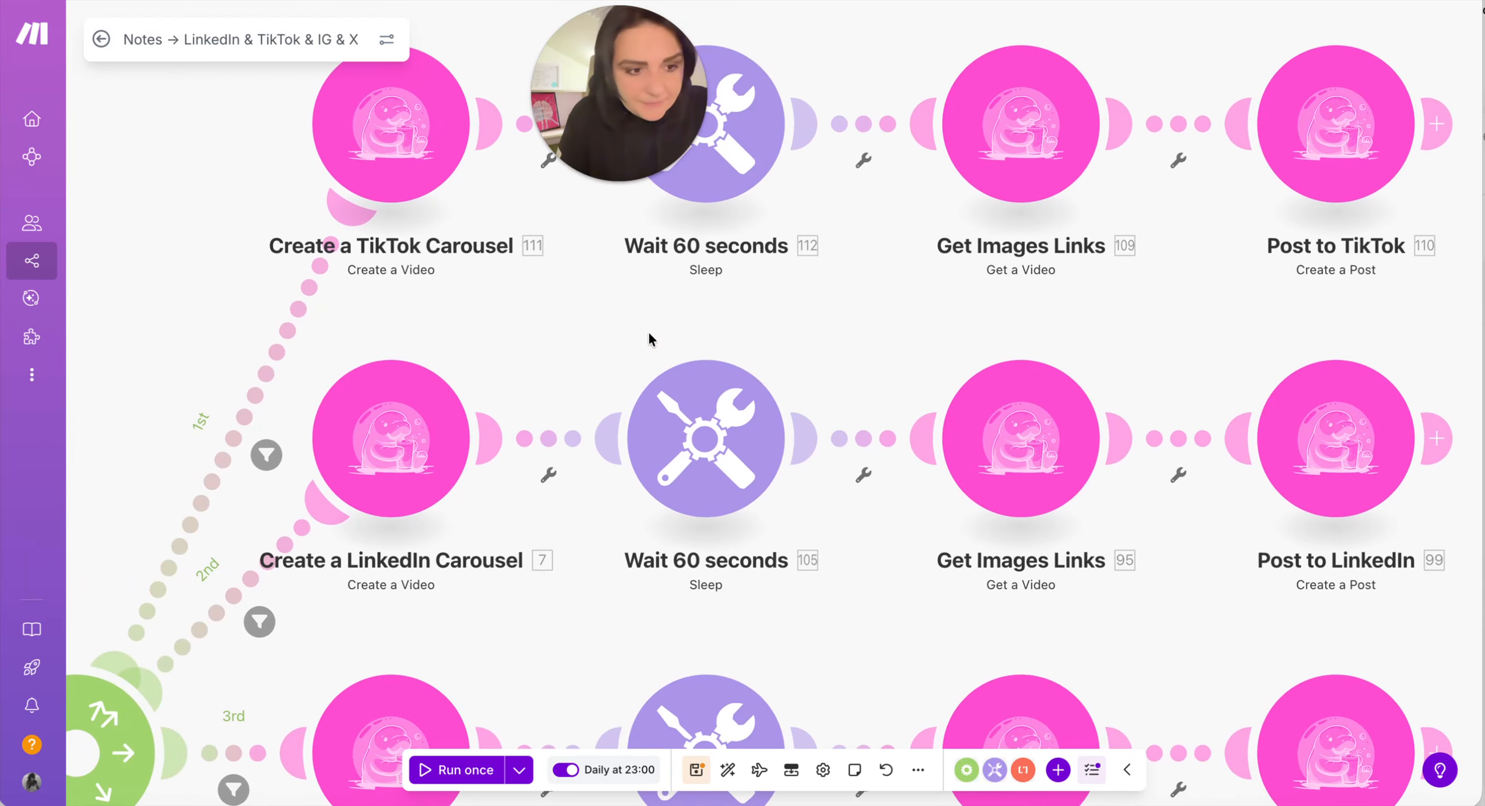
pyautogui.moveTo(585, 327); pyautogui.dragTo(554, 287)
pyautogui.moveTo(528, 647); pyautogui.dragTo(490, 548)
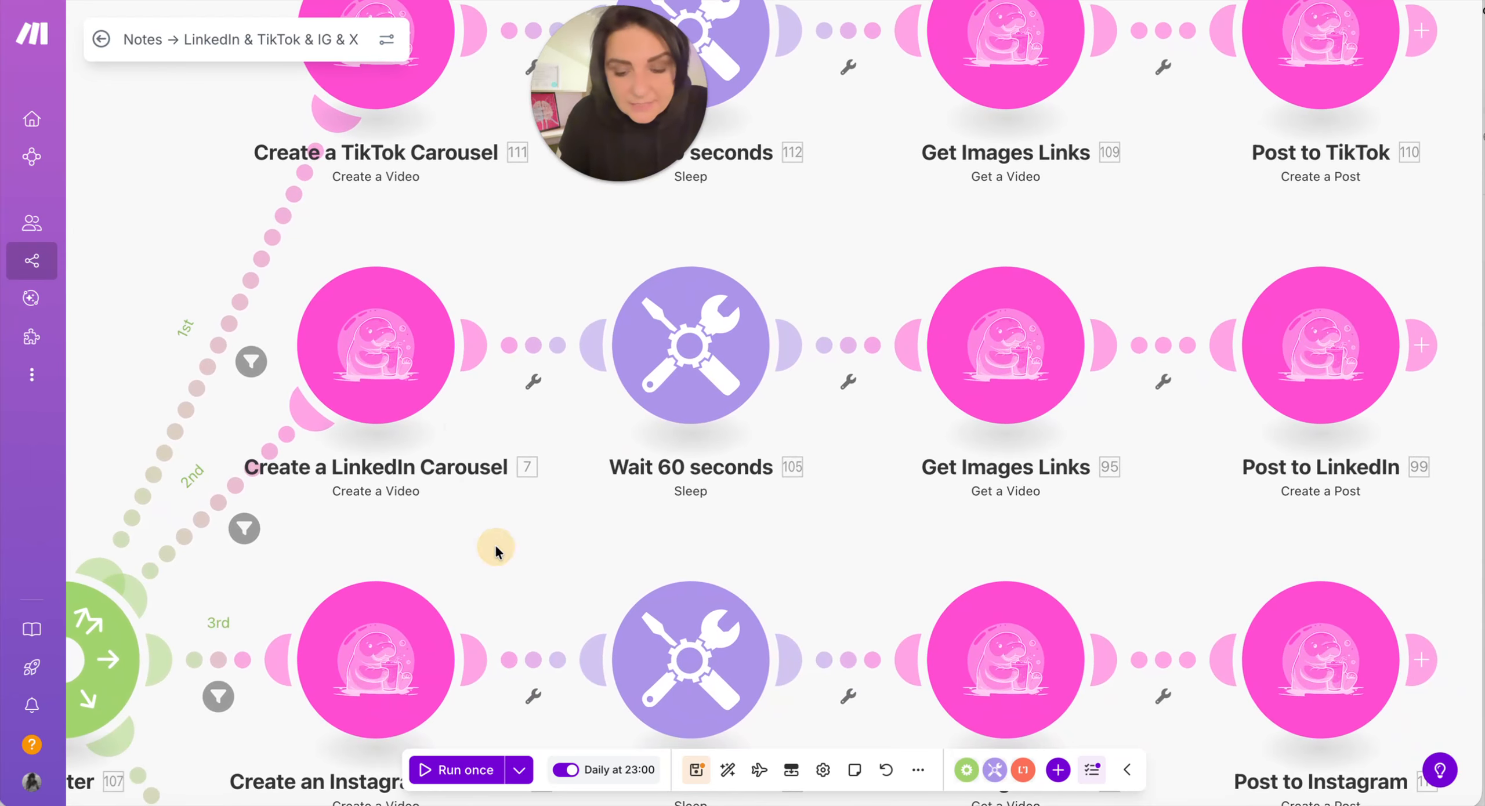
pyautogui.click(392, 366)
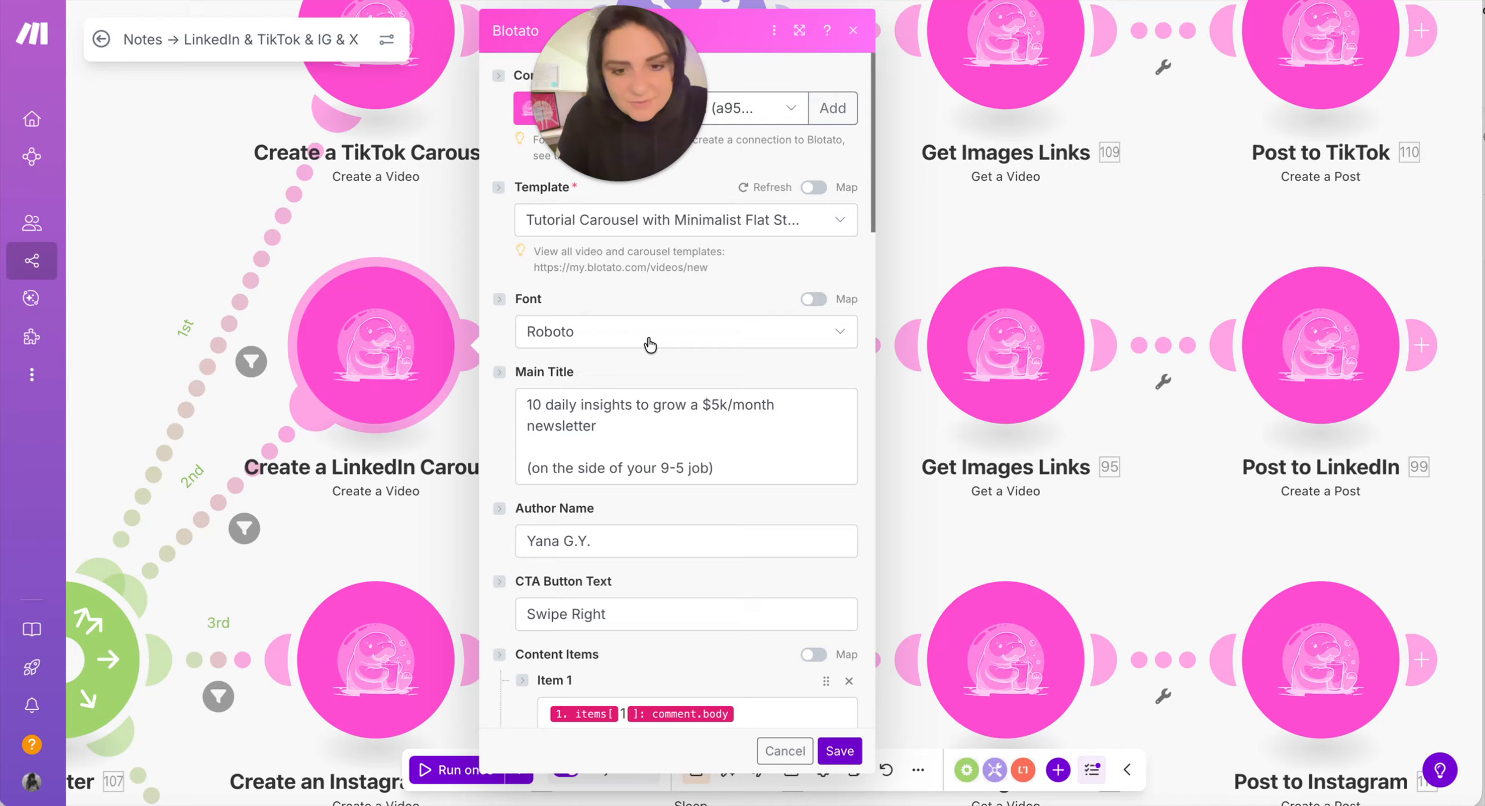
pyautogui.click(630, 225)
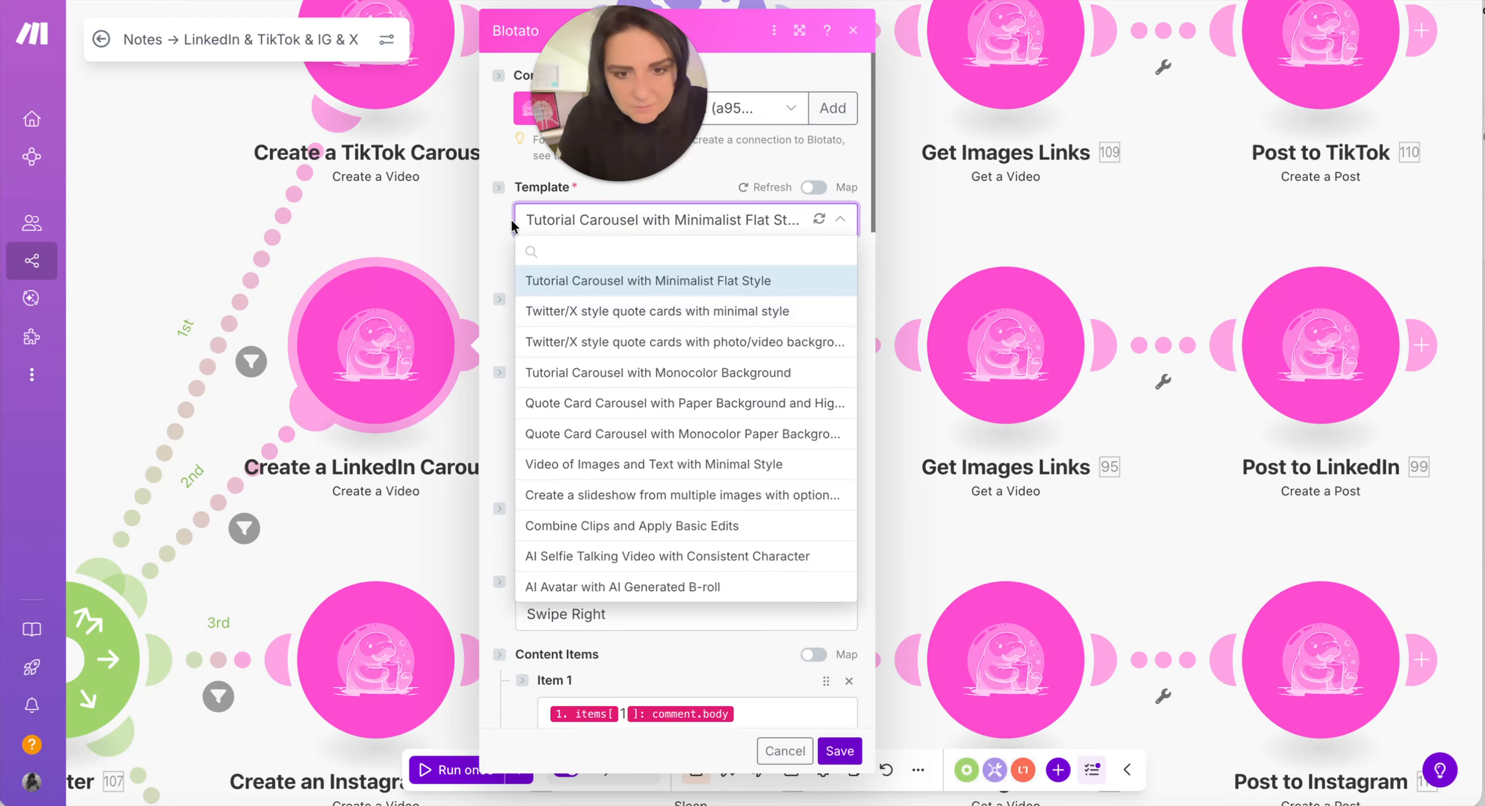
pyautogui.click(495, 226)
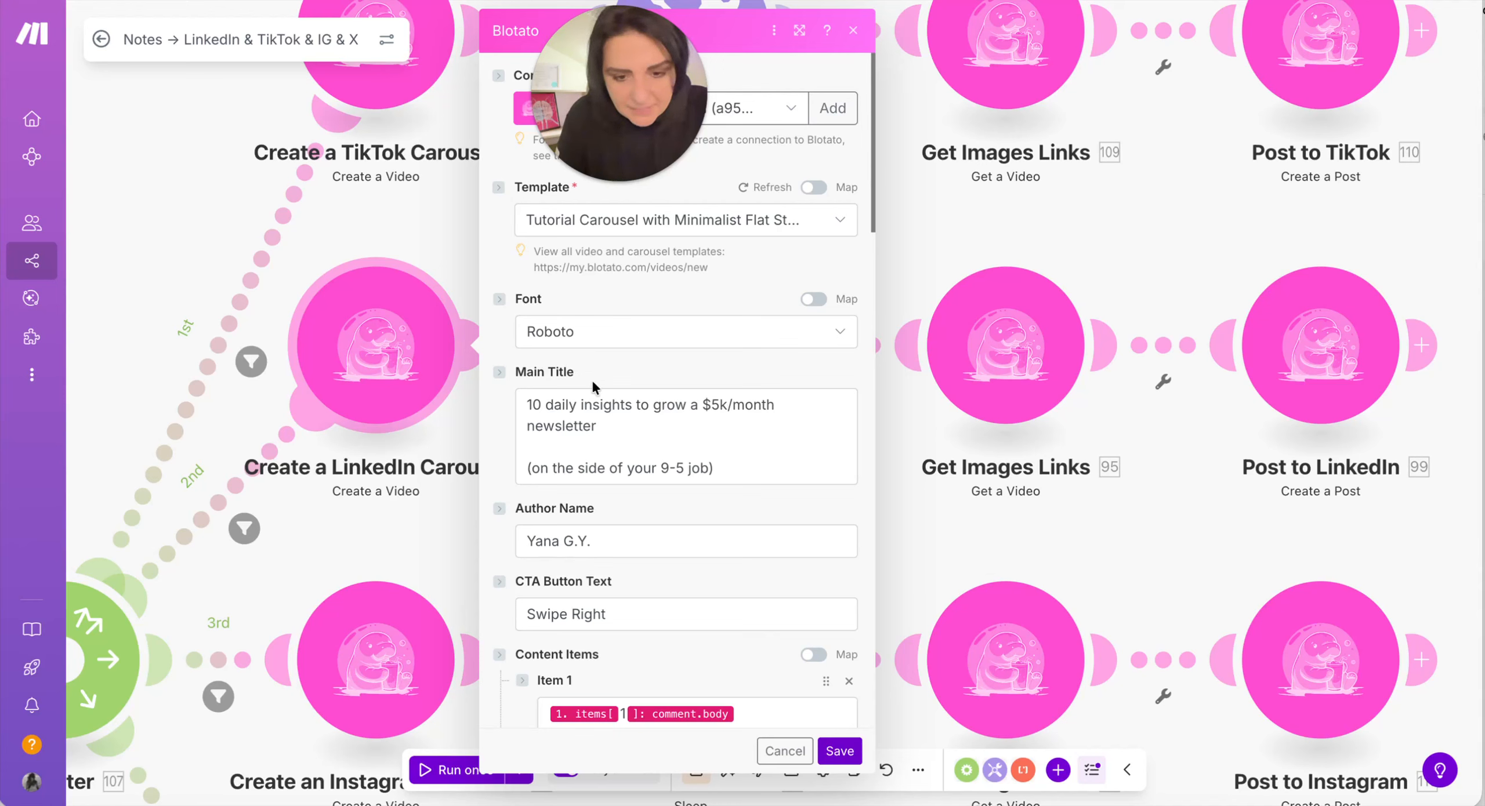
# Step: Review the Main Title text of the LinkedIn carousel, leaving its wording as it is
pyautogui.click(606, 436)
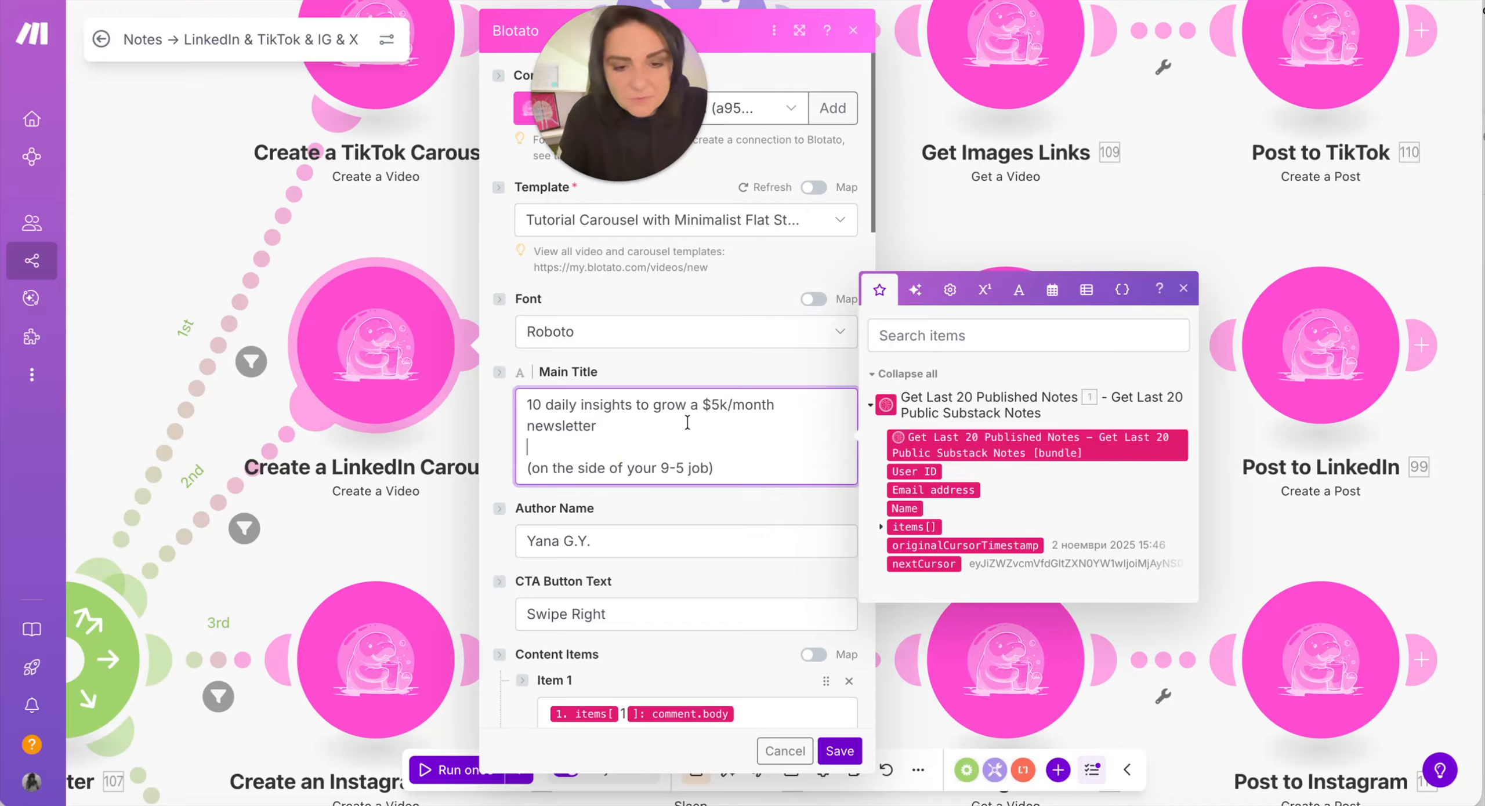
pyautogui.click(690, 366)
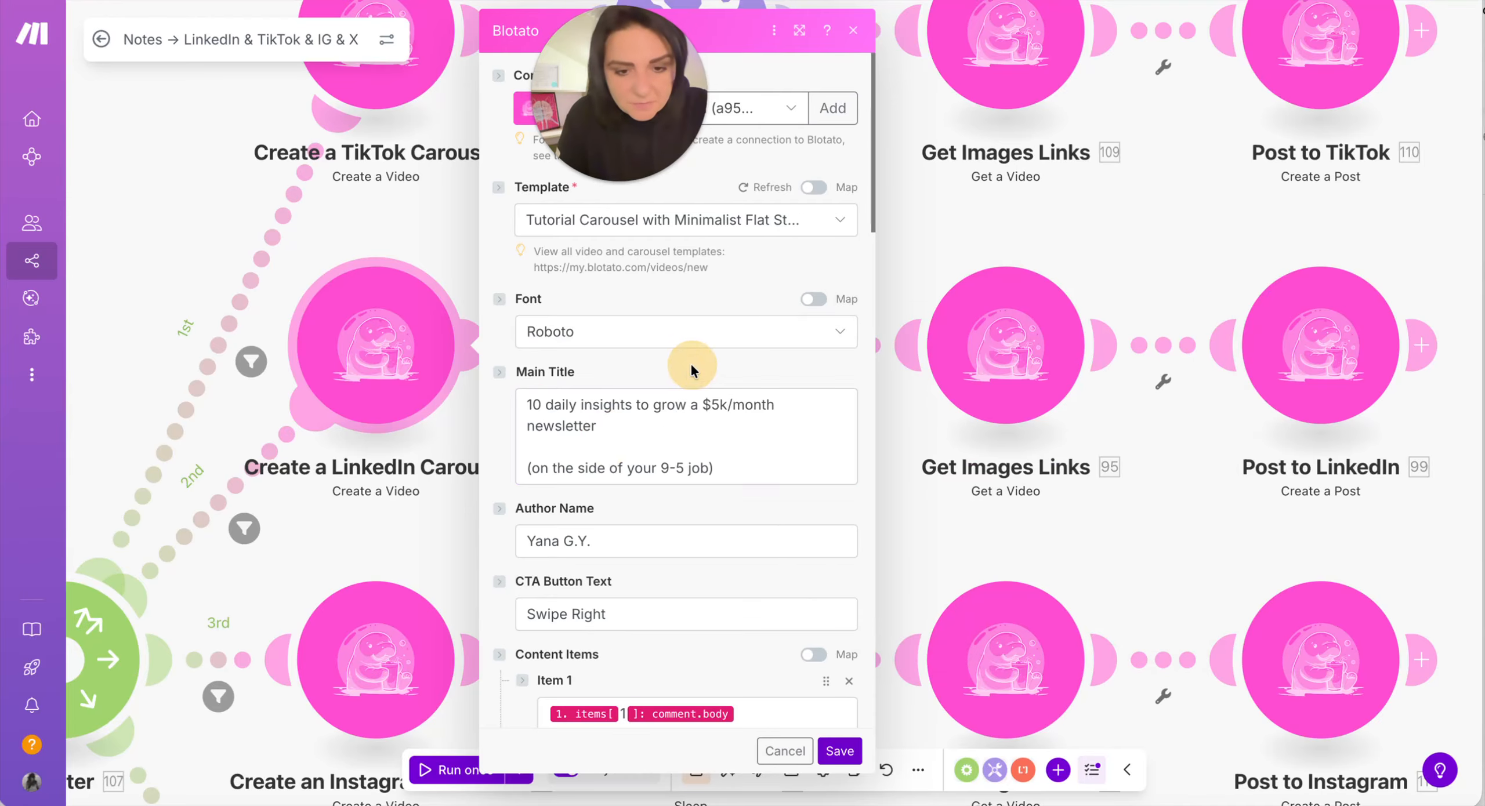
pyautogui.doubleClick(560, 403)
pyautogui.click(651, 372)
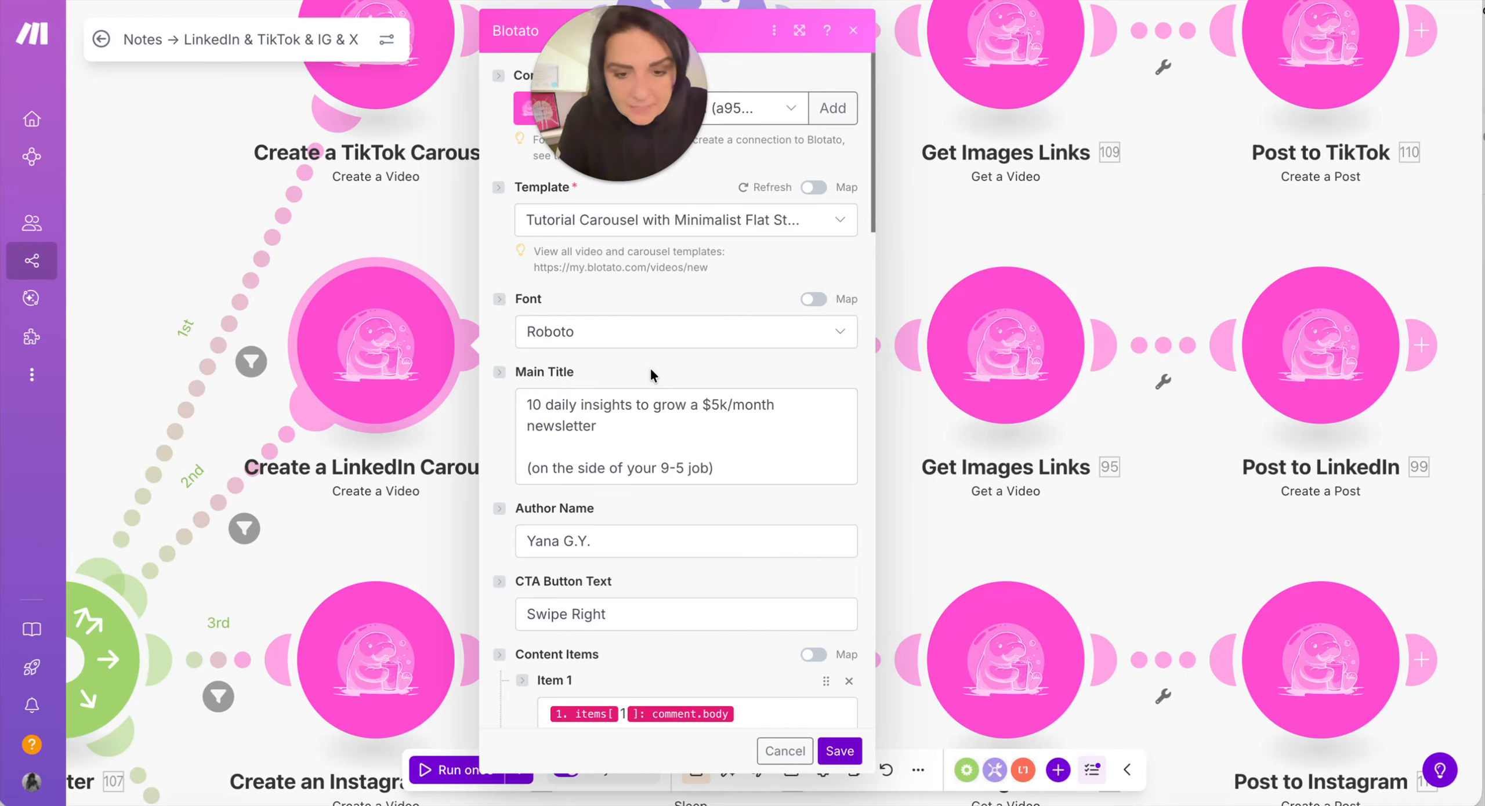
pyautogui.doubleClick(559, 405)
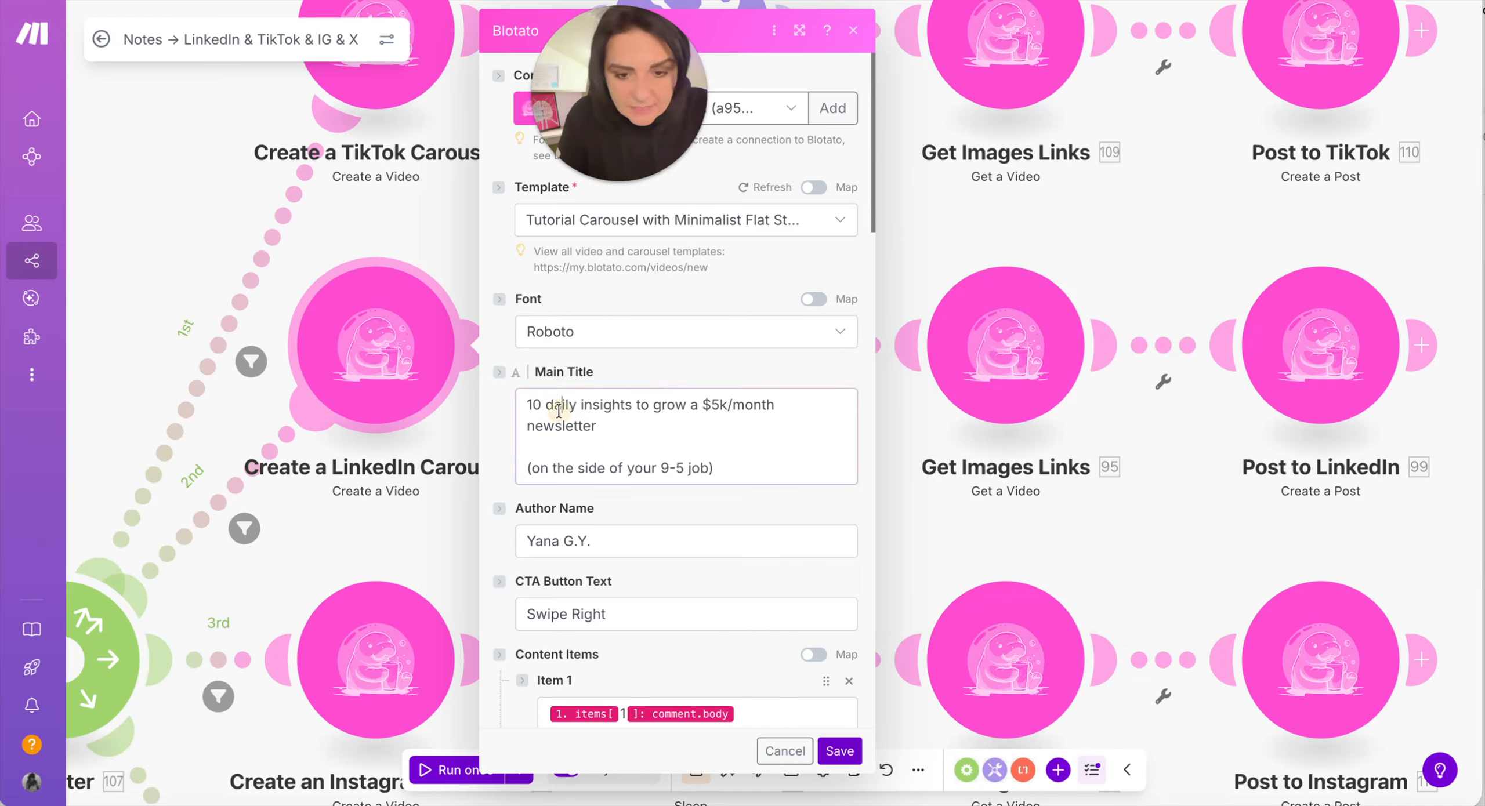
pyautogui.click(655, 371)
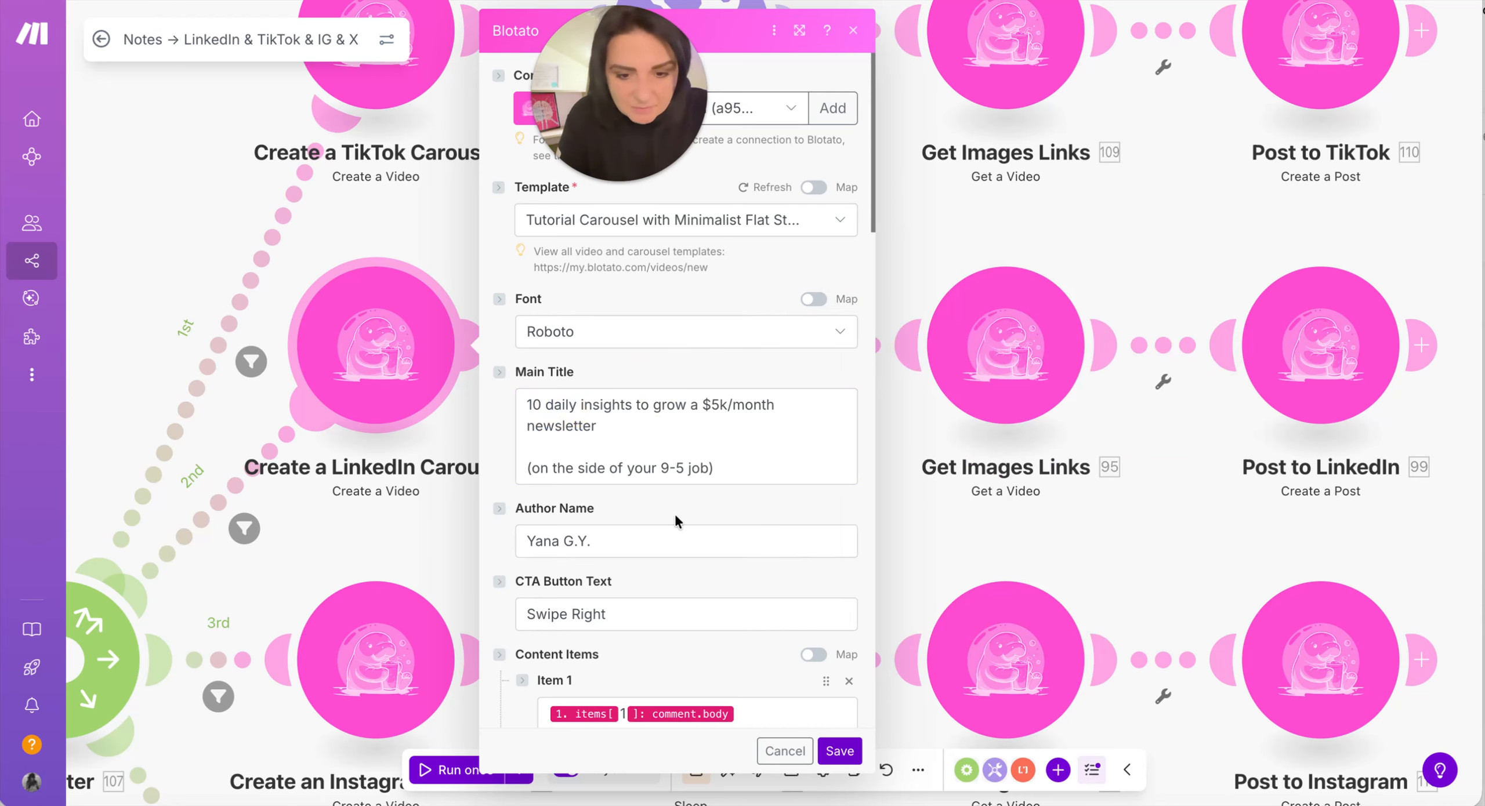
# Step: Examine how the LinkedIn carousel's Content Items 1 to 10 are mapped to the comment bodies of the retrieved notes
pyautogui.scroll(-6, 674, 513)
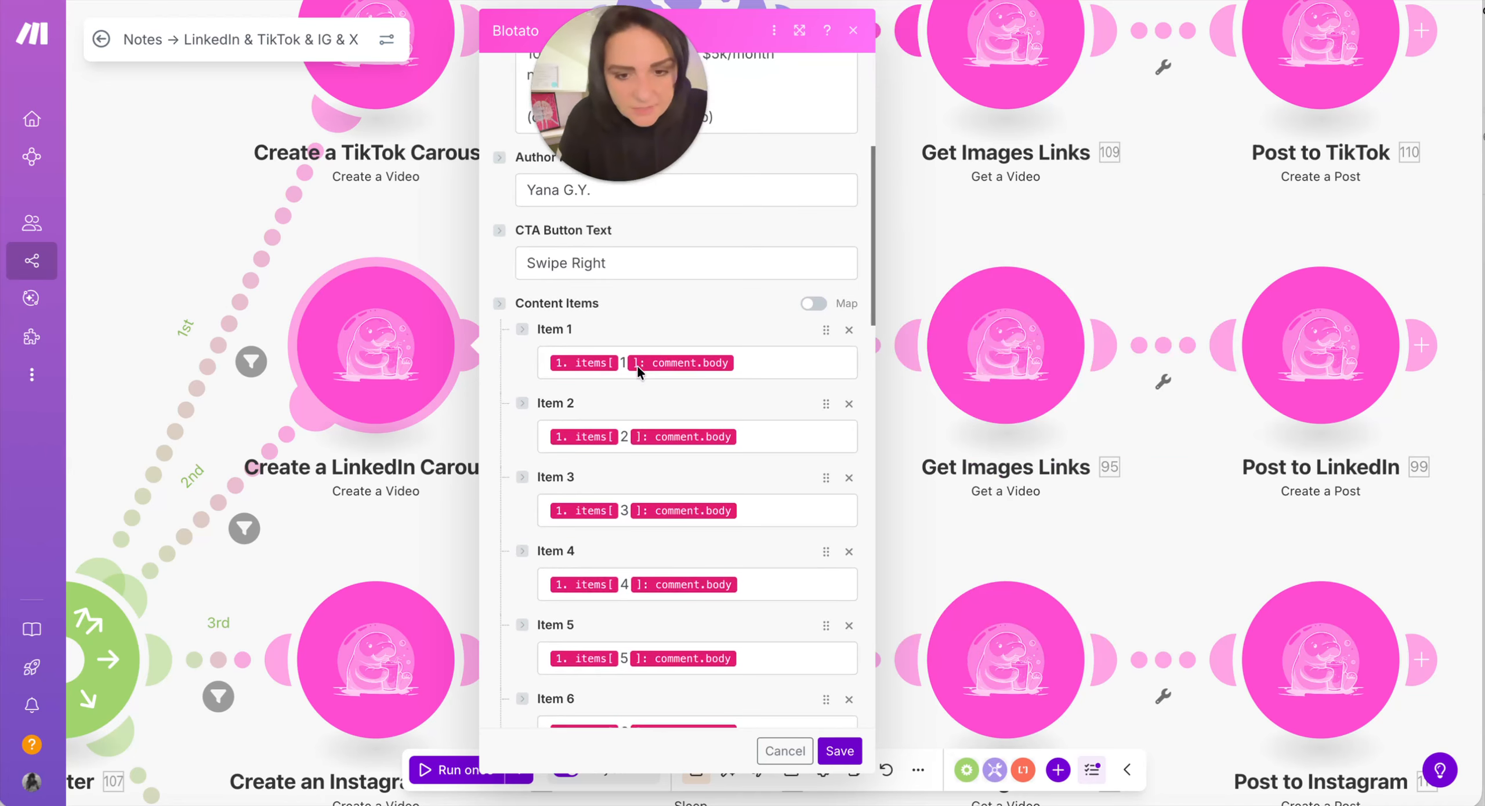
pyautogui.scroll(-1, 645, 310)
pyautogui.click(619, 301)
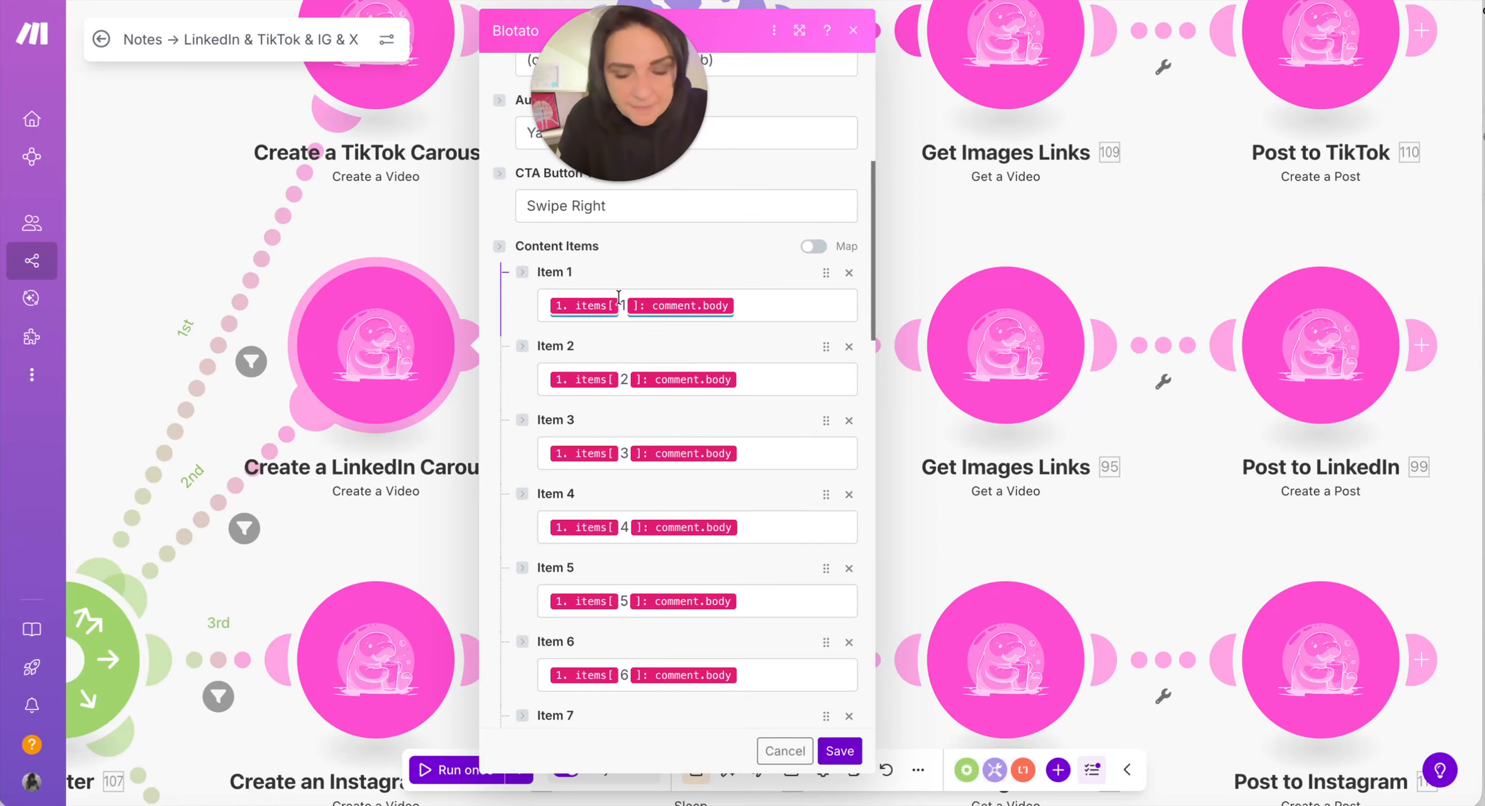
pyautogui.scroll(-6, 621, 497)
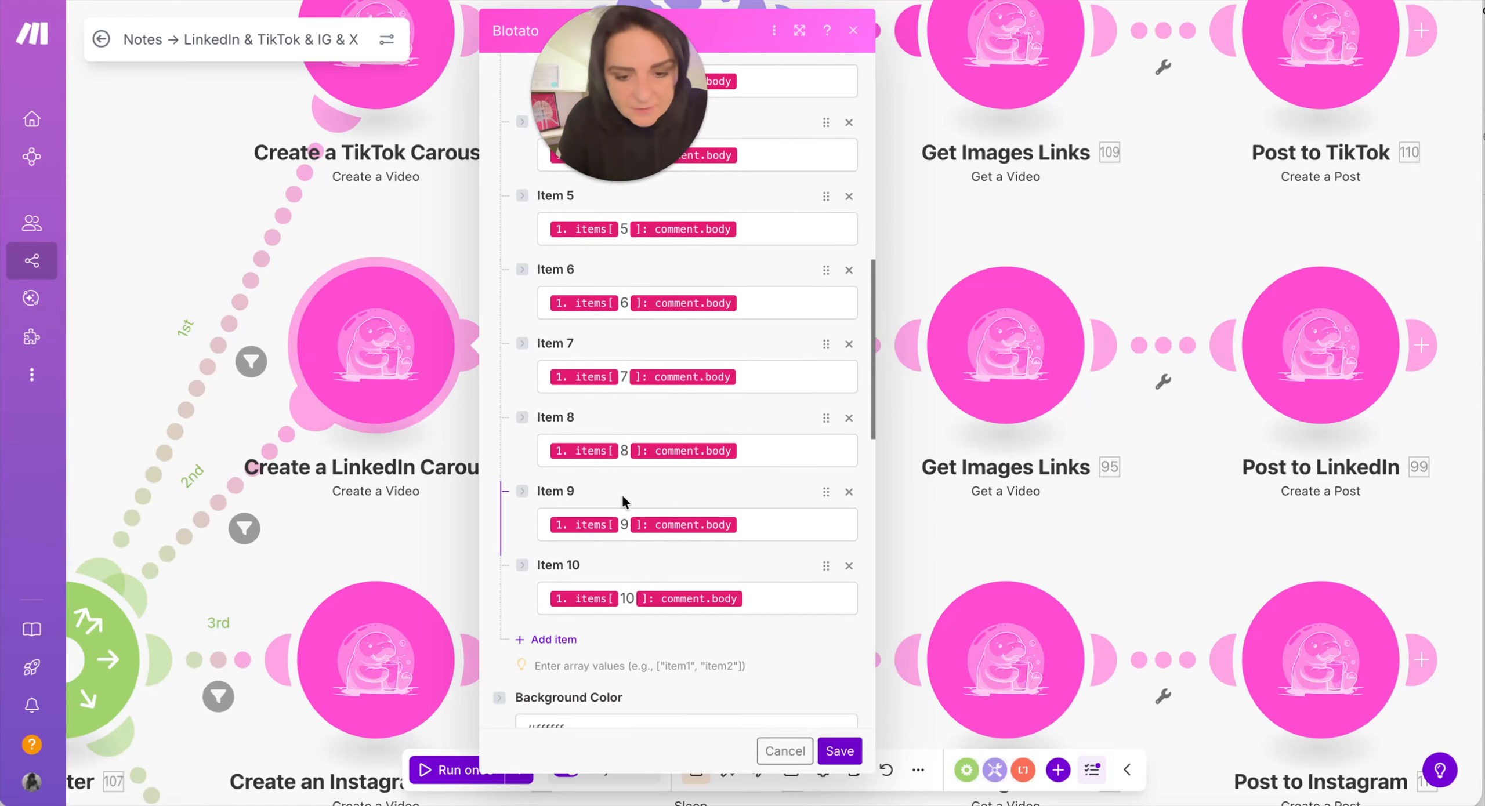
pyautogui.scroll(-2, 622, 493)
pyautogui.scroll(6, 623, 502)
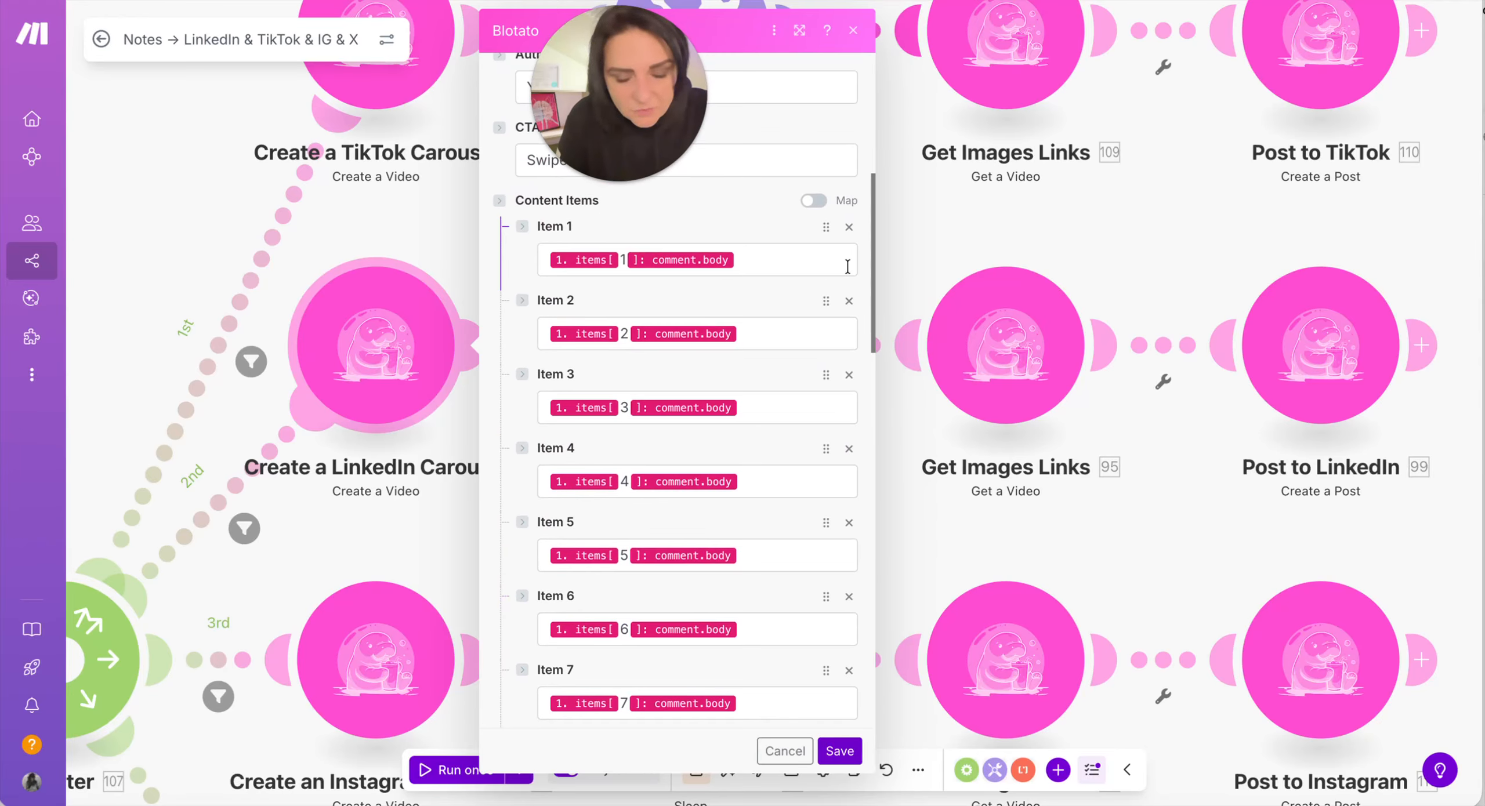
pyautogui.scroll(-4, 796, 471)
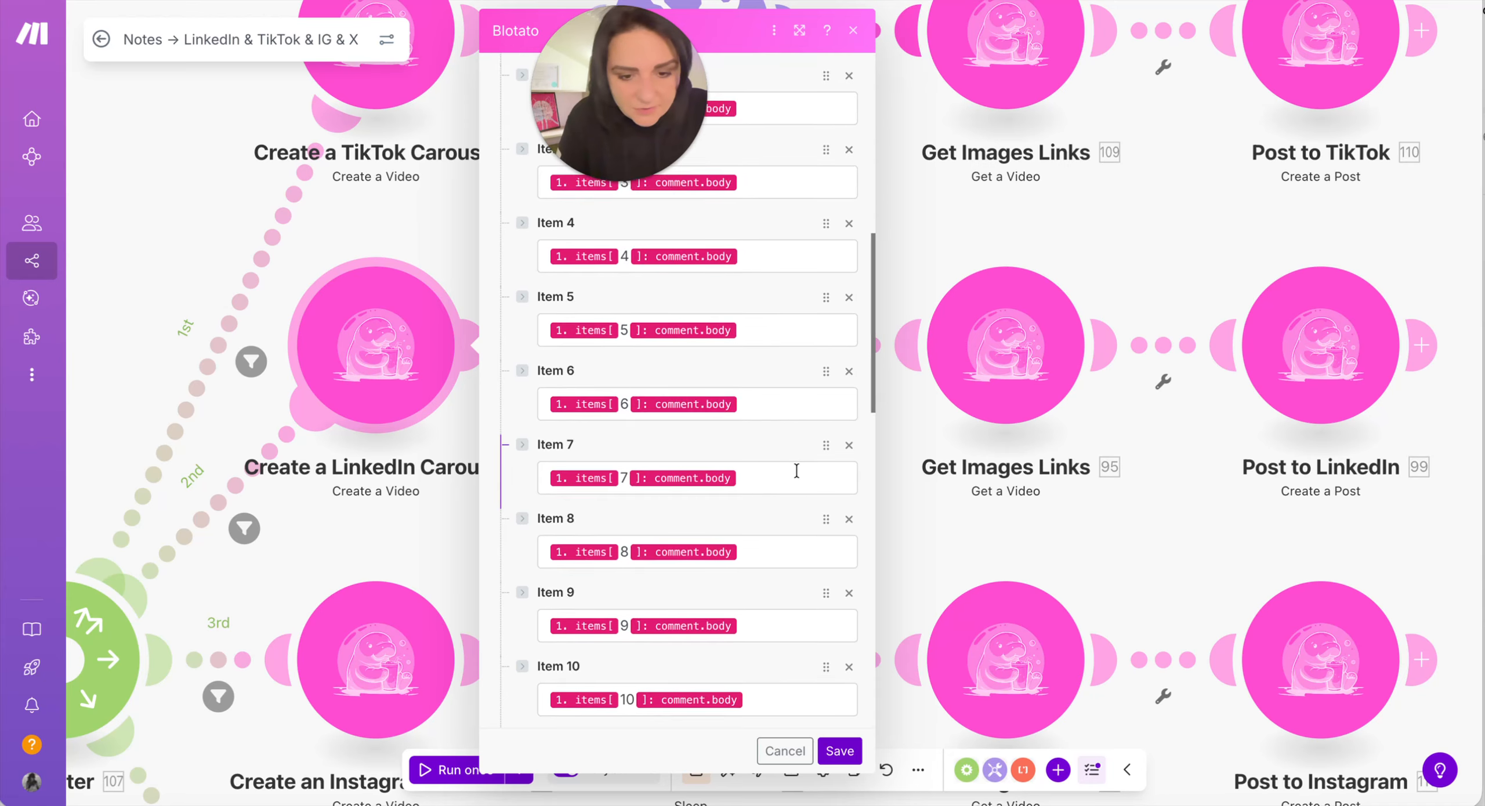
pyautogui.scroll(-4, 796, 472)
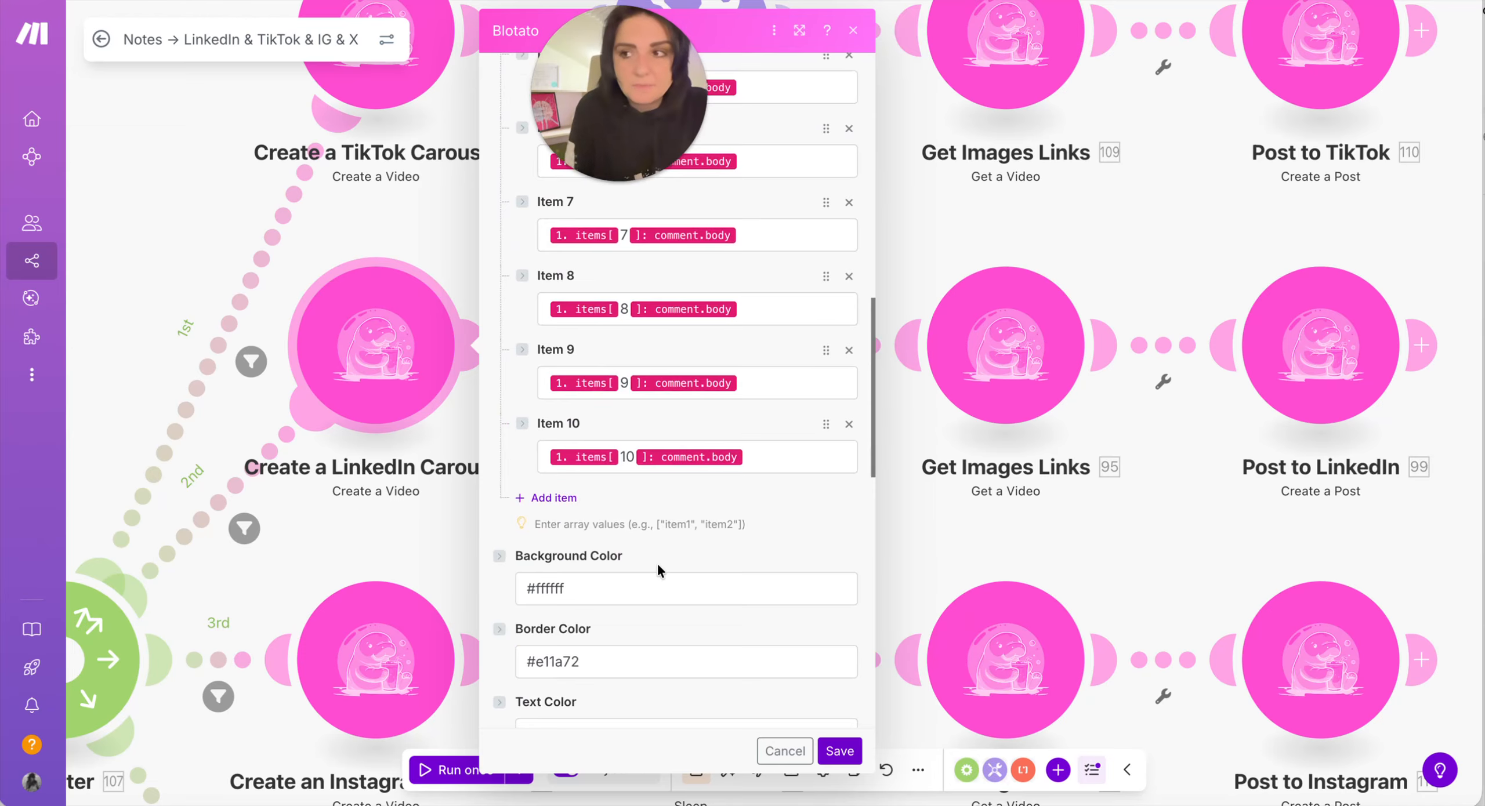
pyautogui.scroll(1, 659, 570)
pyautogui.scroll(-1, 658, 566)
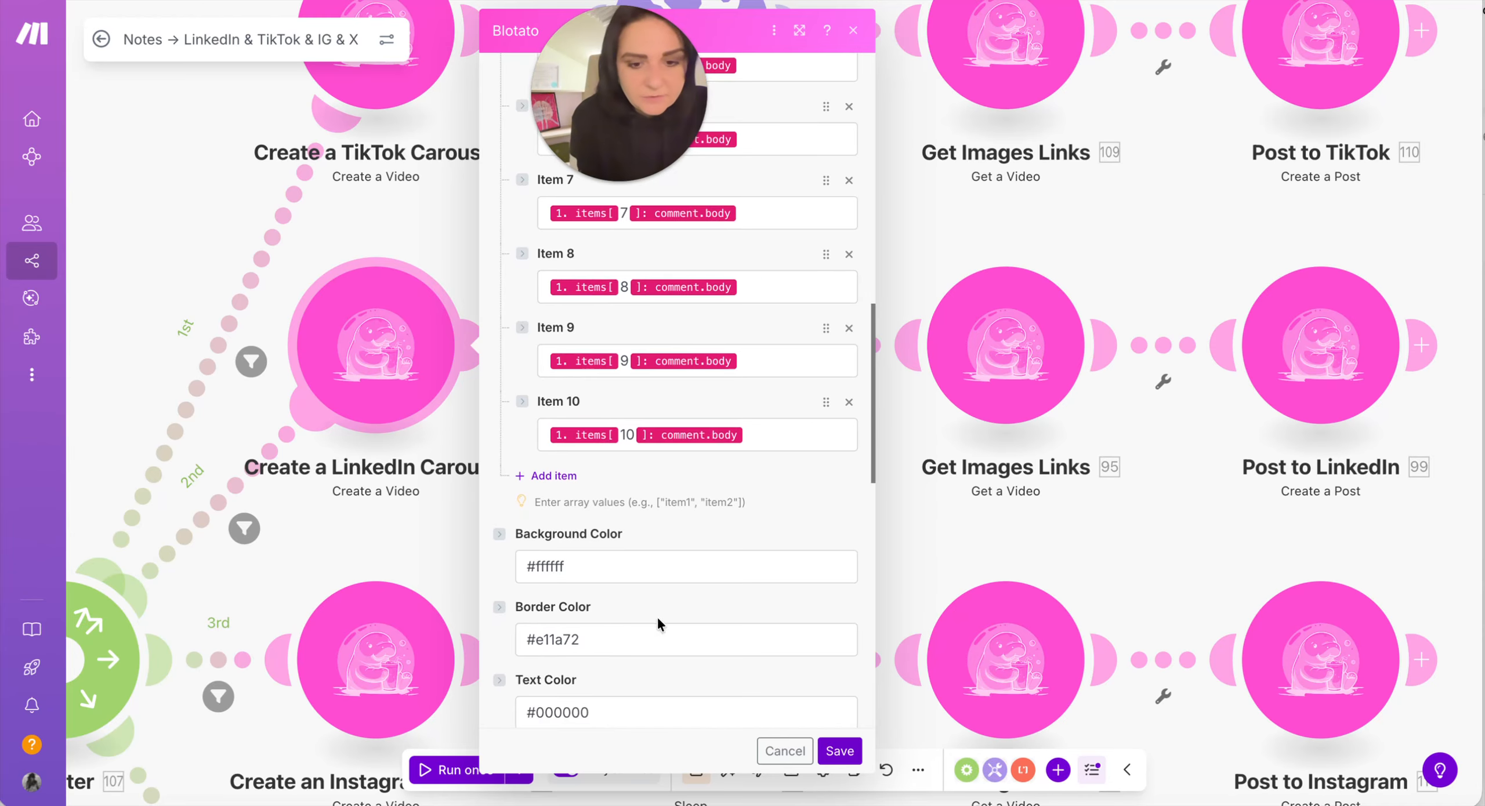
# Step: Check the LinkedIn carousel's background, border and text color values without changing them
pyautogui.scroll(-5, 659, 598)
pyautogui.click(534, 404)
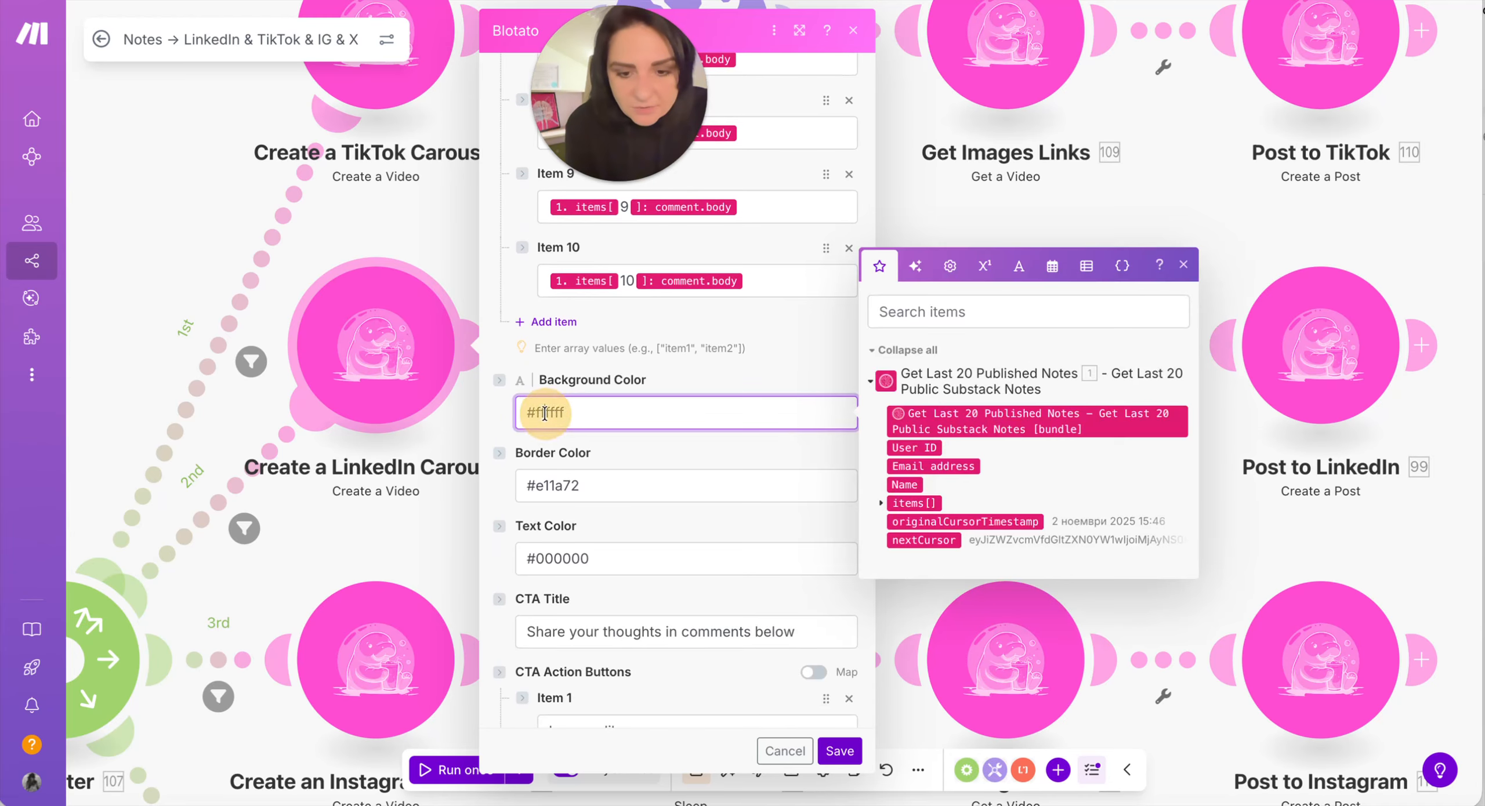
pyautogui.click(608, 486)
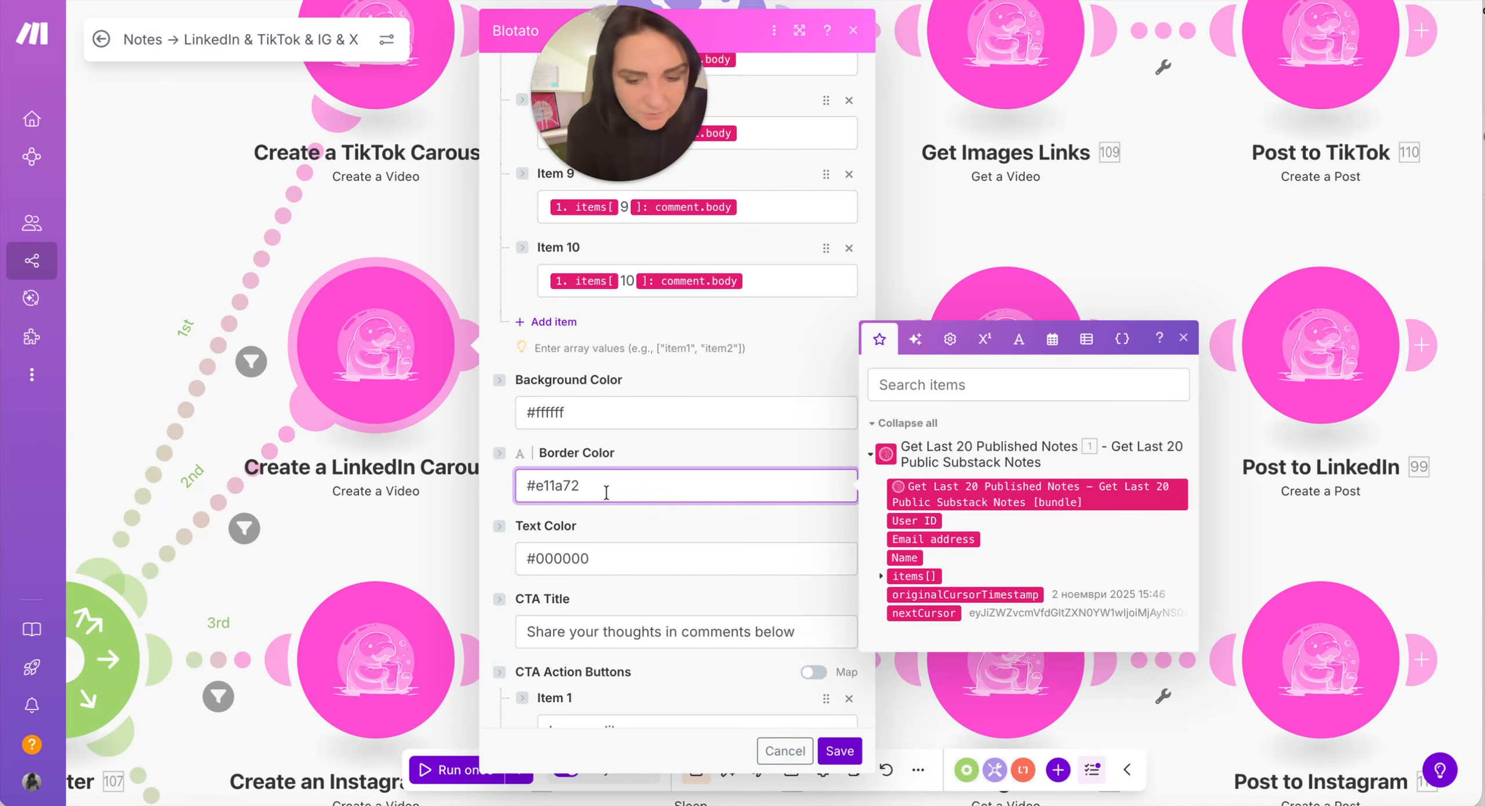
pyautogui.click(650, 558)
# Step: Review the CTA Title and the three CTA Action Buttons, comparing them with the closing slide of a generated carousel
pyautogui.scroll(-3, 652, 559)
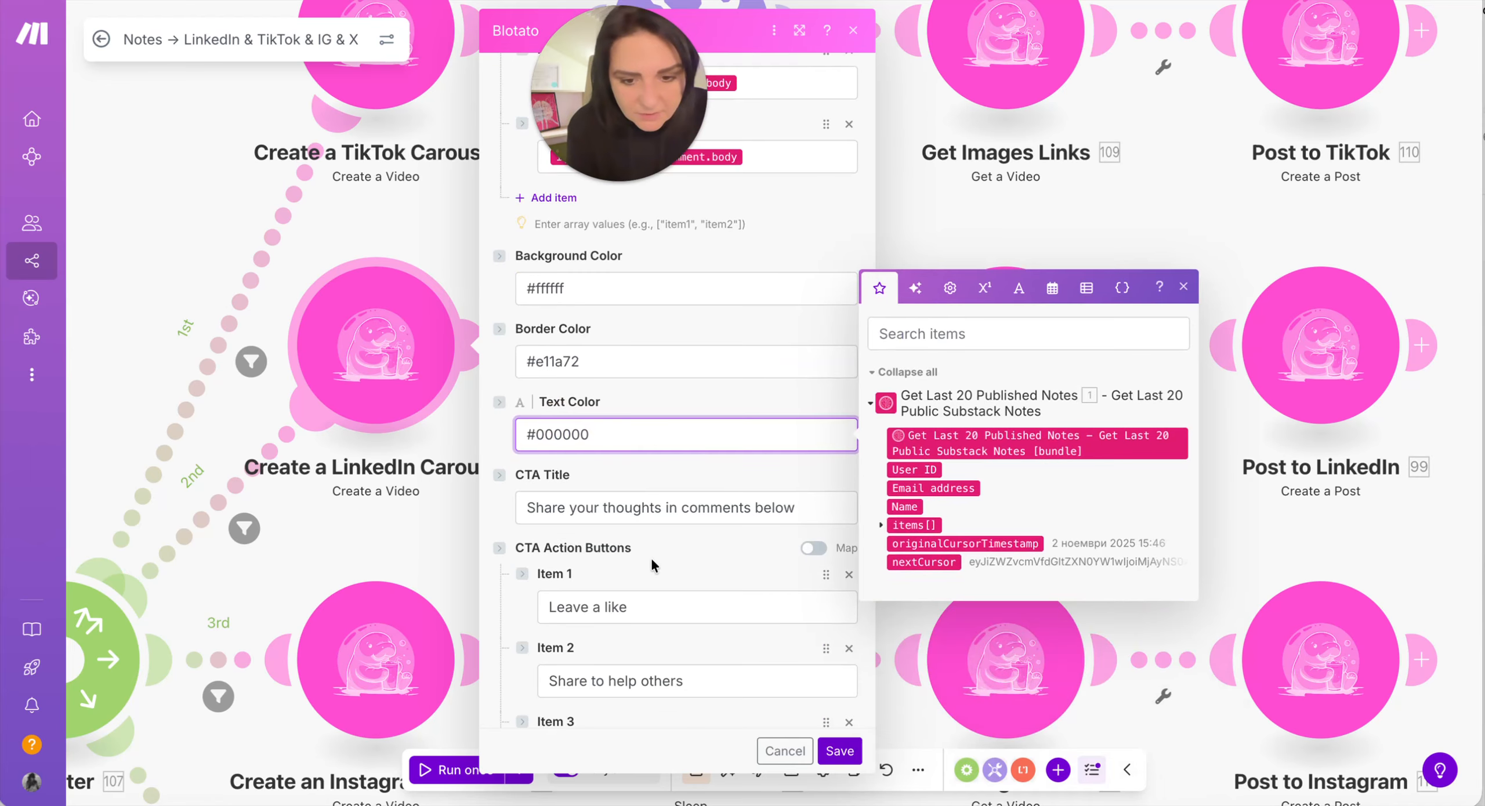
pyautogui.scroll(-3, 651, 559)
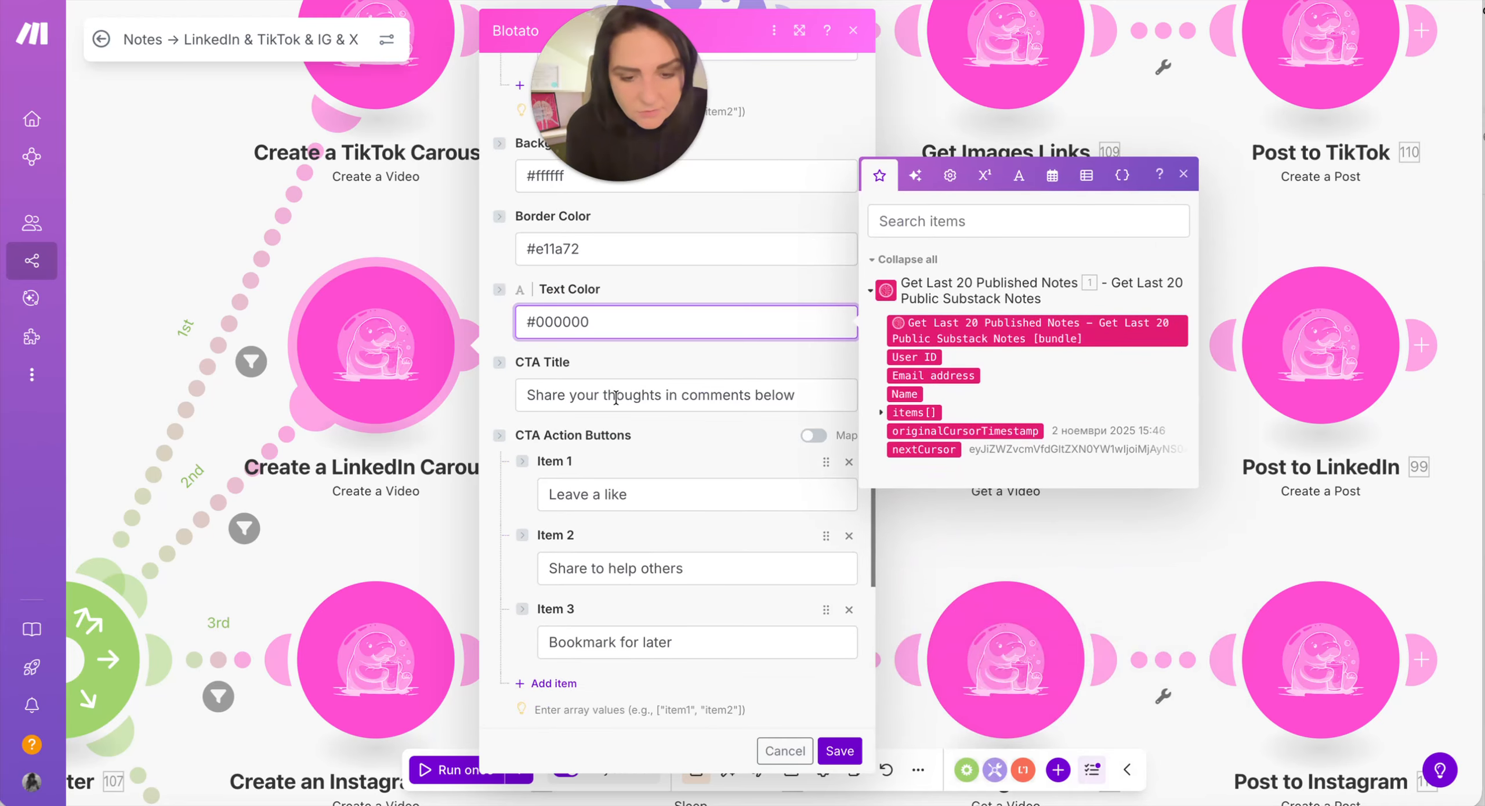
pyautogui.click(615, 397)
pyautogui.moveTo(570, 395); pyautogui.dragTo(729, 395)
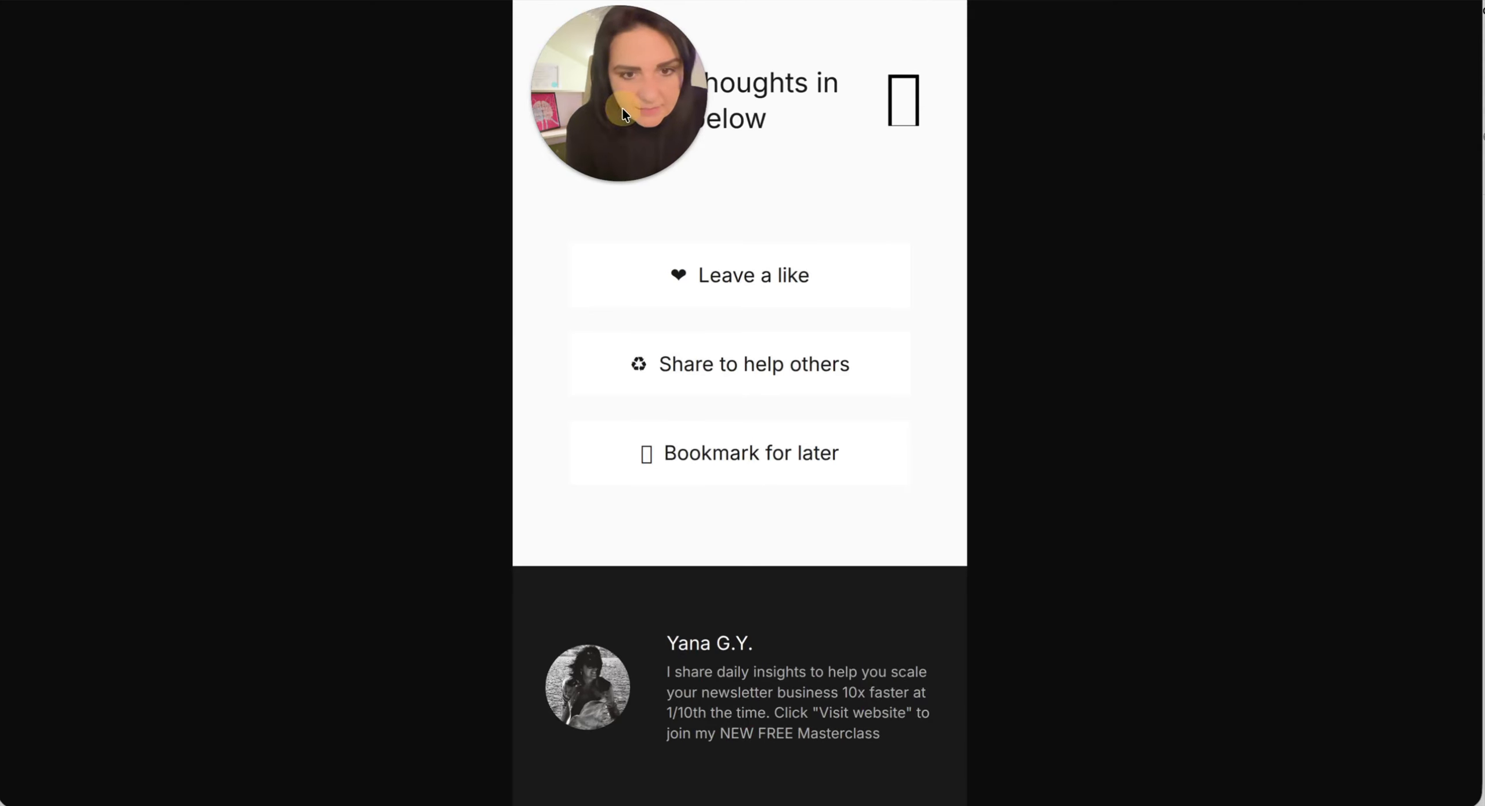
pyautogui.moveTo(624, 113); pyautogui.dragTo(568, 255)
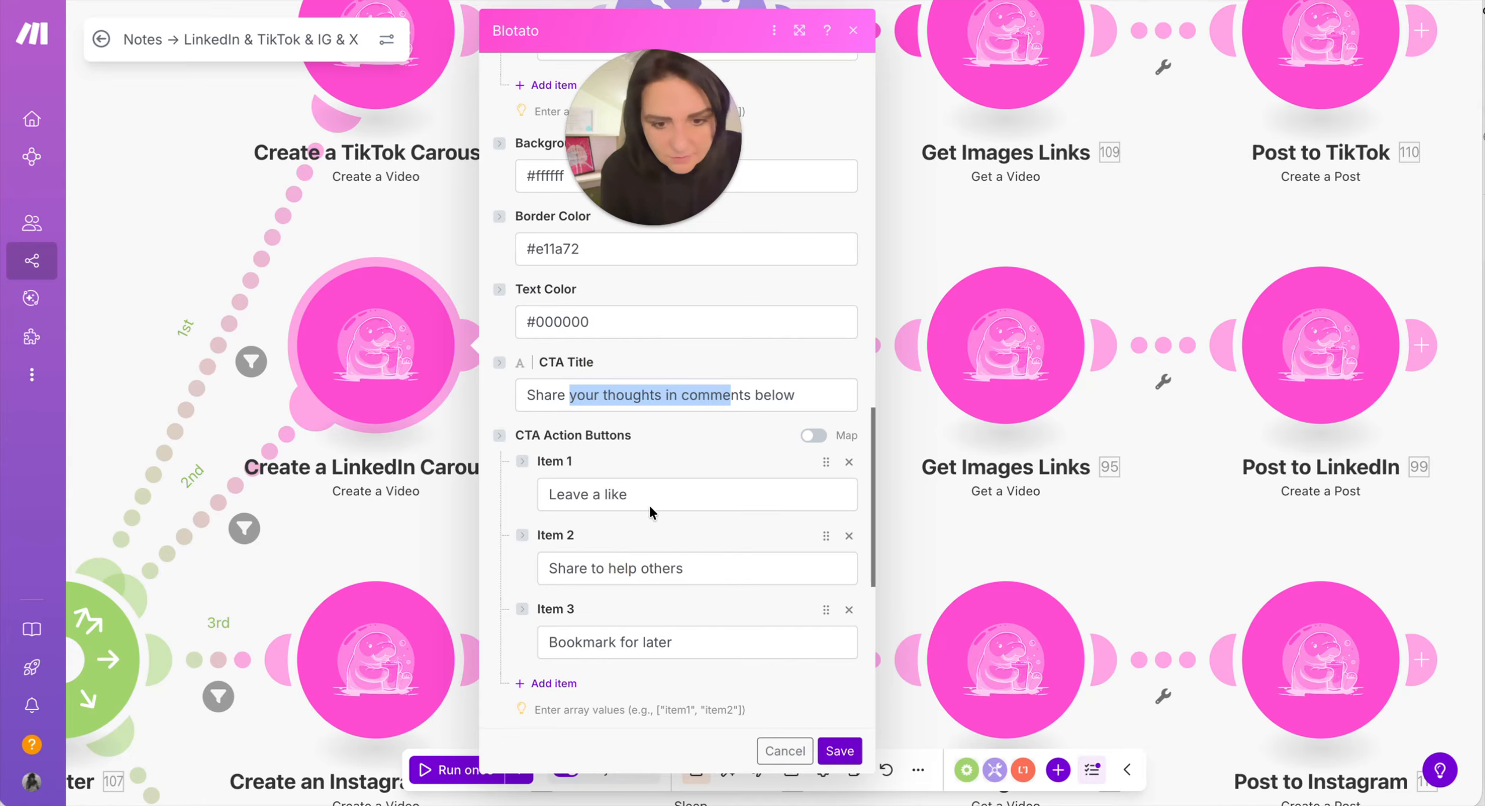
pyautogui.click(652, 495)
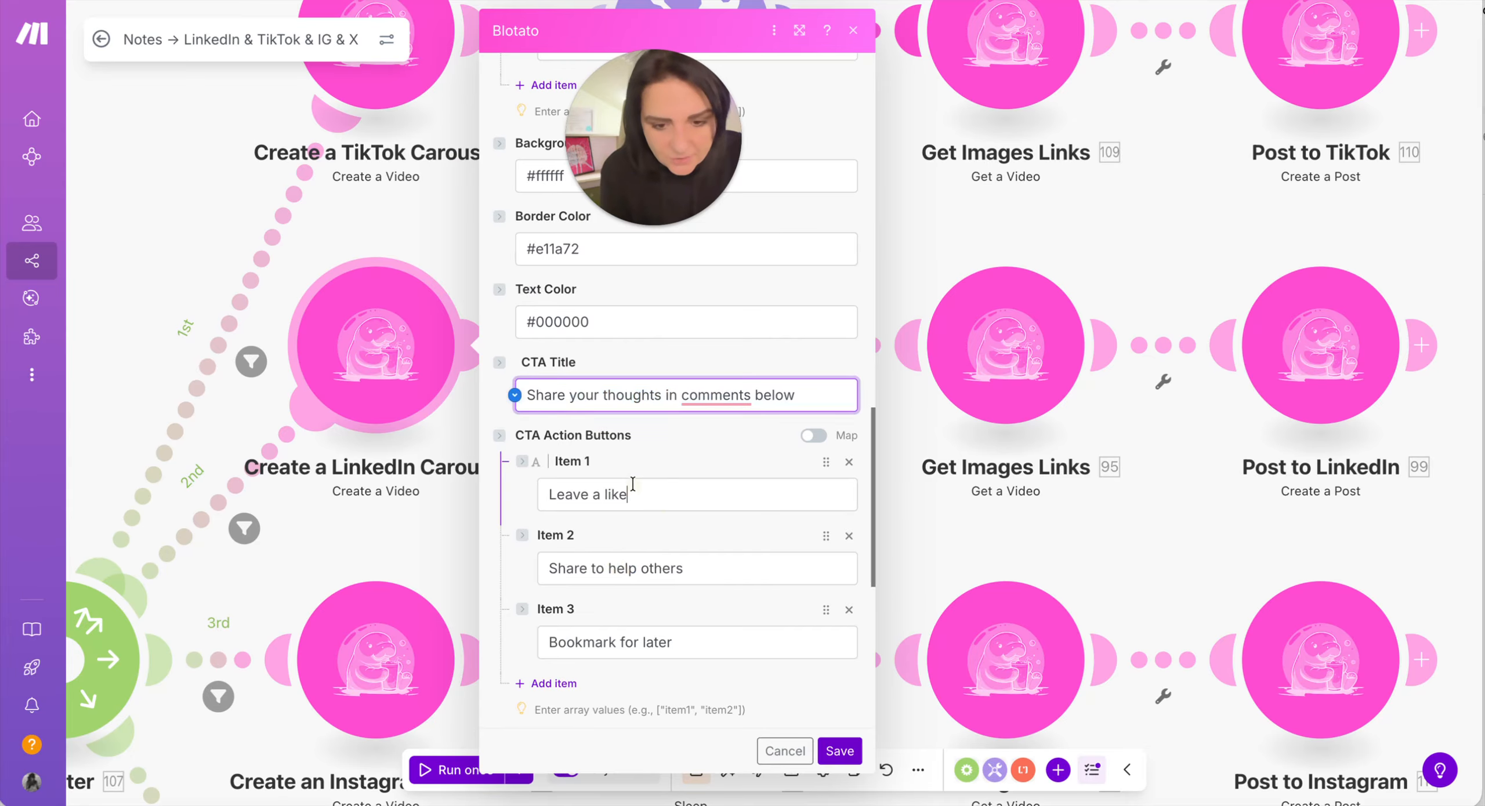
pyautogui.click(577, 574)
pyautogui.click(583, 641)
# Step: Review the carousel's Profile Name, Profile Title and Profile Description fields, leaving them as they are
pyautogui.scroll(-7, 587, 607)
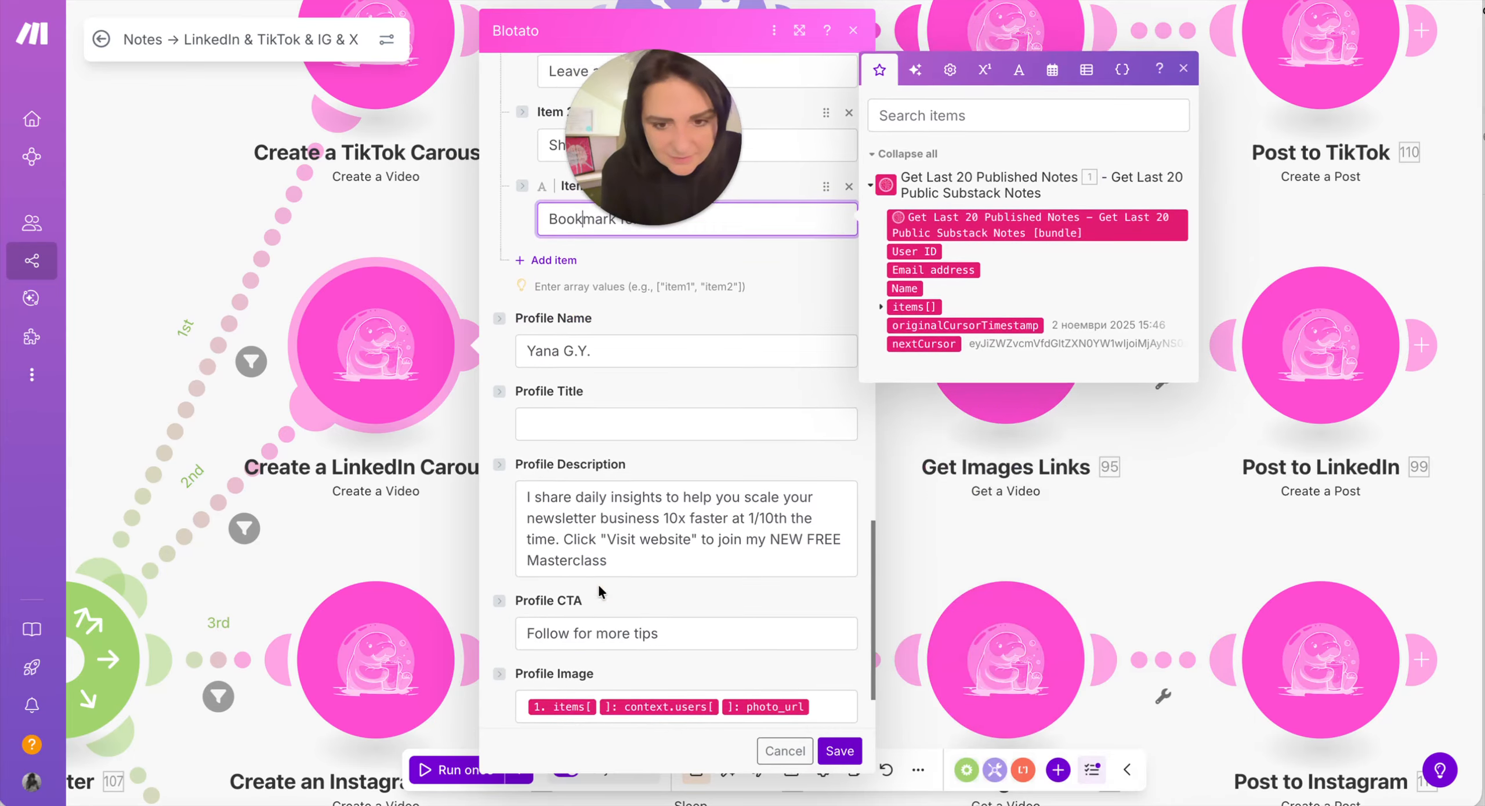
pyautogui.scroll(1, 603, 406)
pyautogui.click(603, 383)
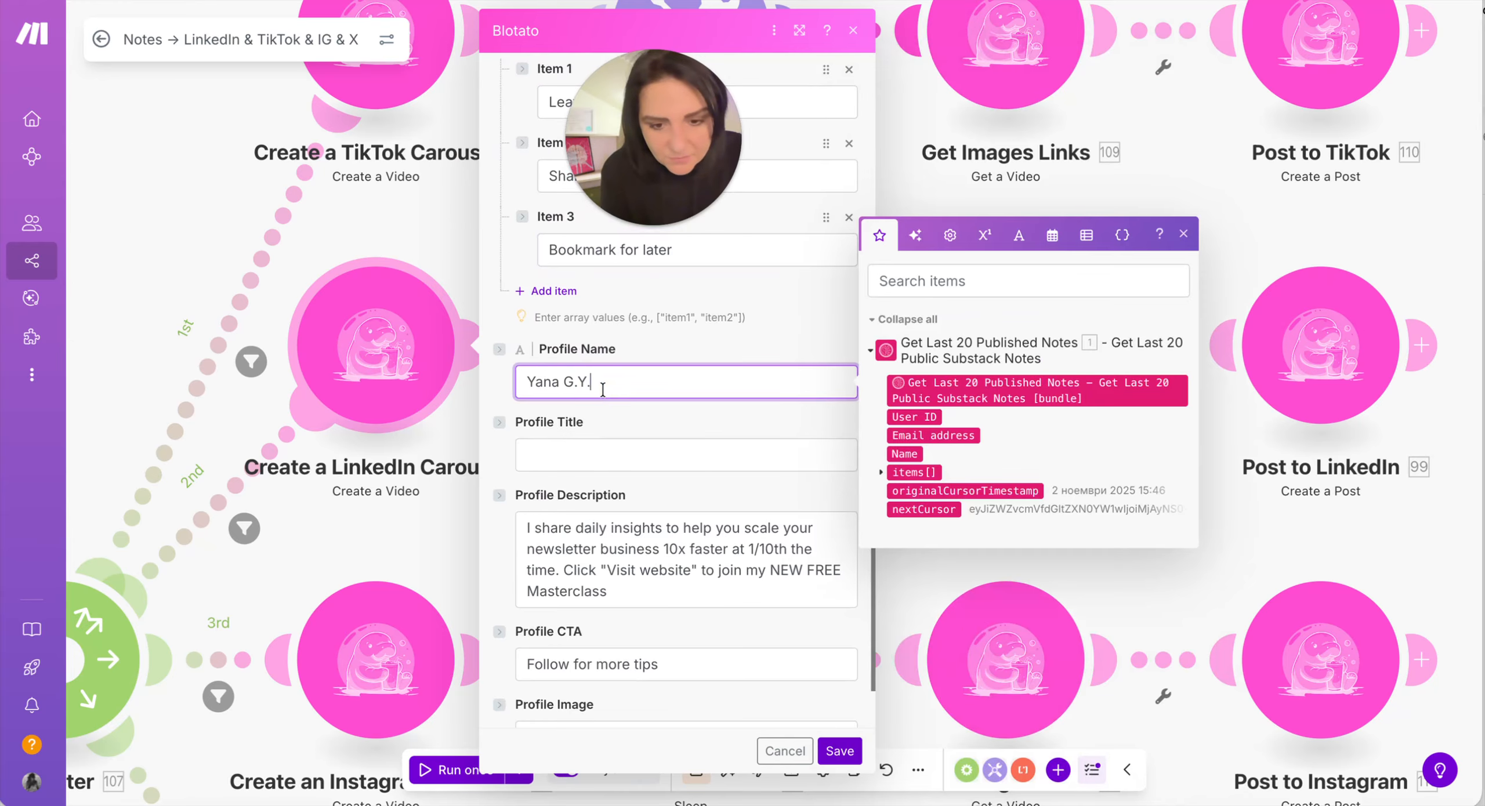
pyautogui.click(567, 456)
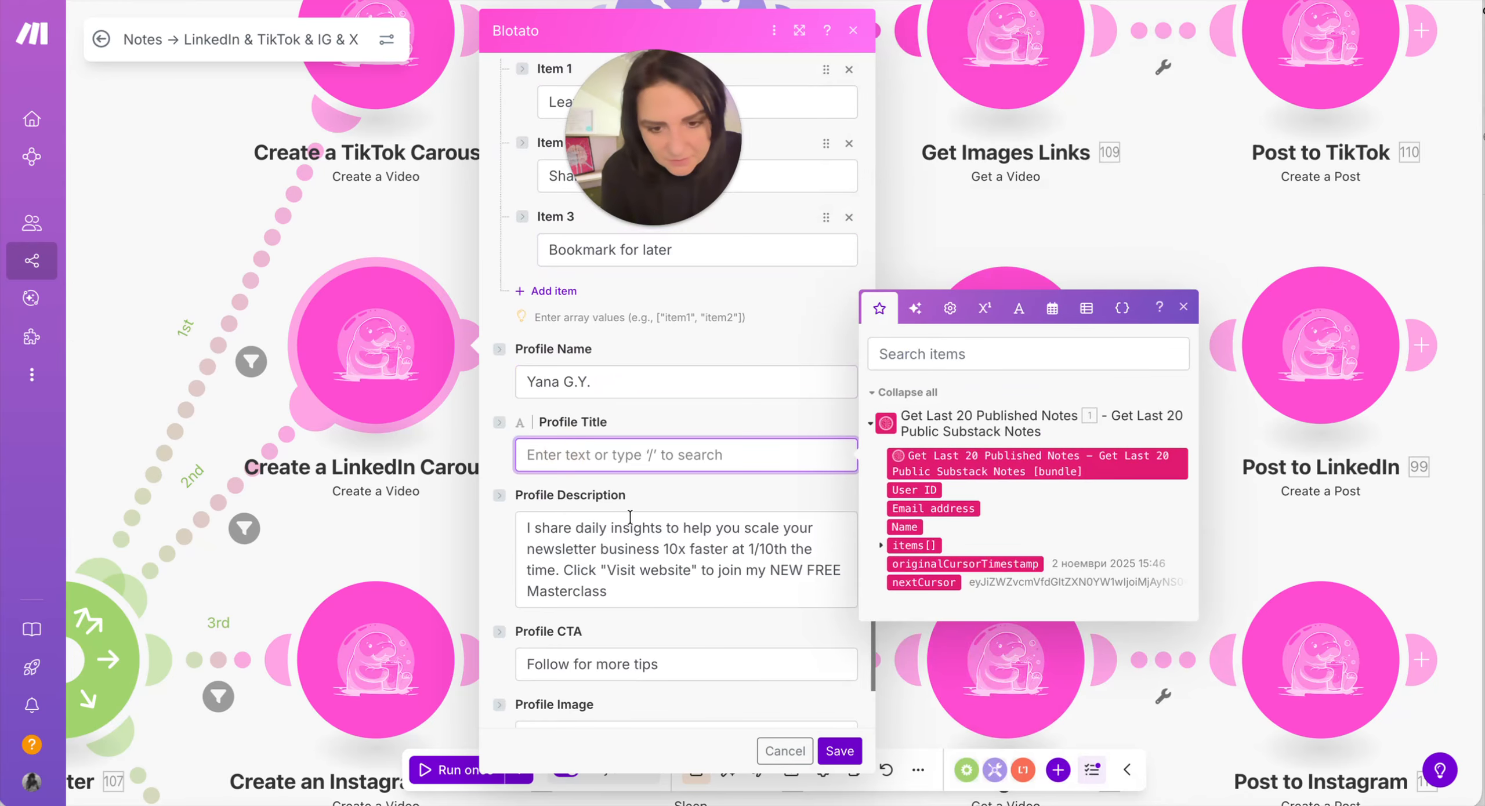
pyautogui.scroll(-1, 630, 516)
pyautogui.click(627, 547)
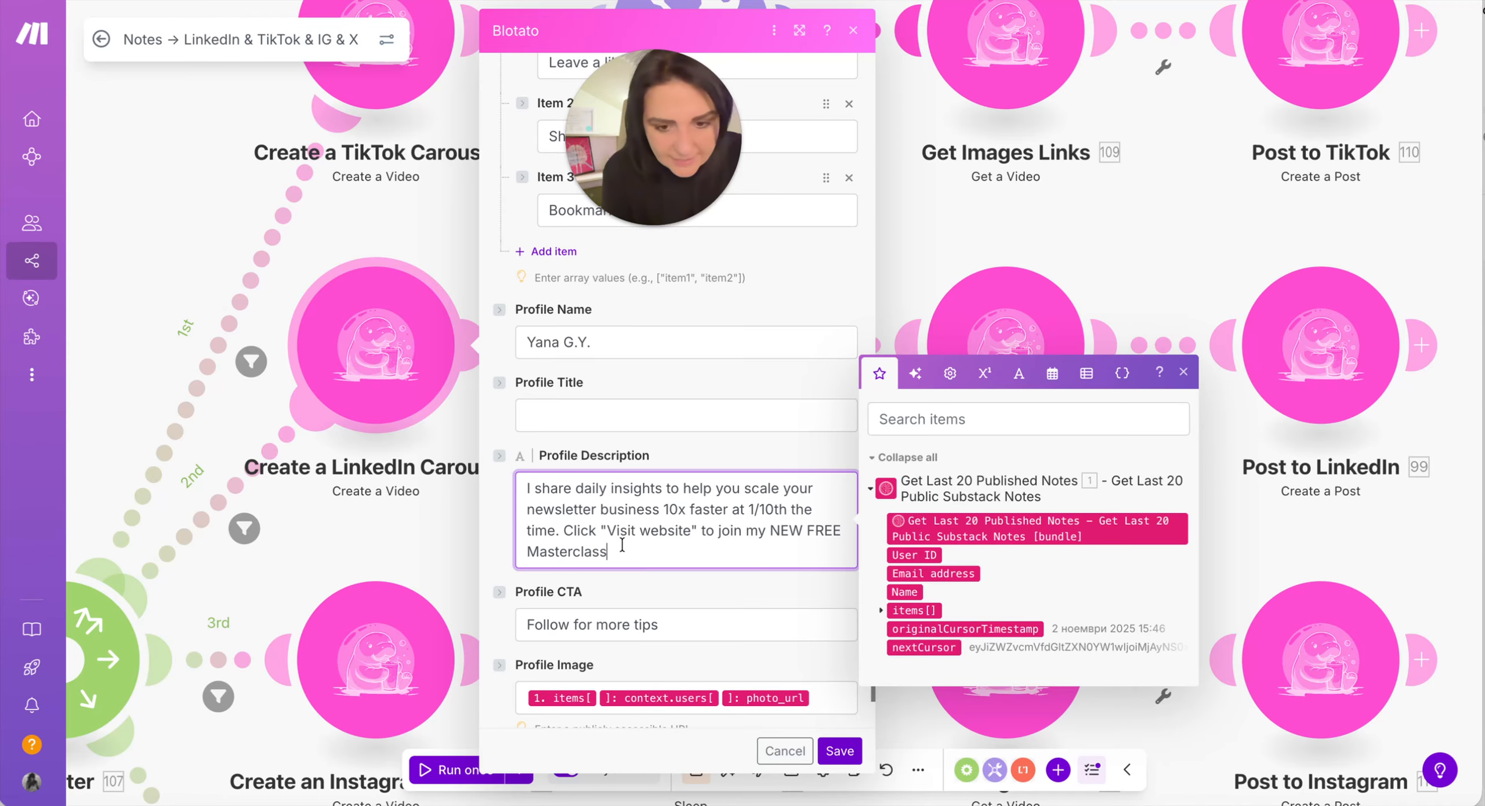
pyautogui.moveTo(550, 489); pyautogui.dragTo(639, 558)
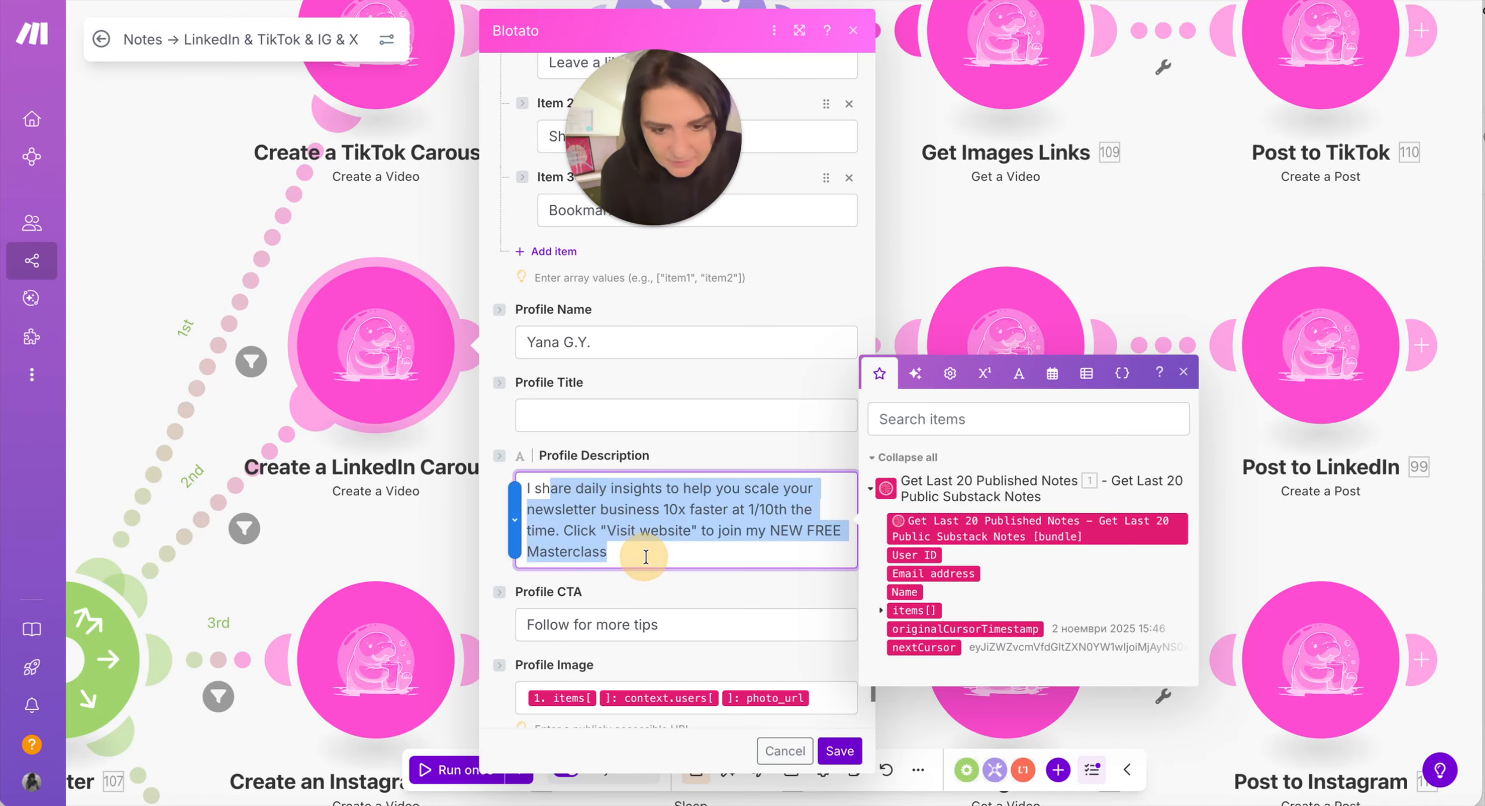
pyautogui.click(686, 532)
# Step: Inspect the Profile CTA text and the photo_url mapping of the Profile Image
pyautogui.scroll(-2, 675, 543)
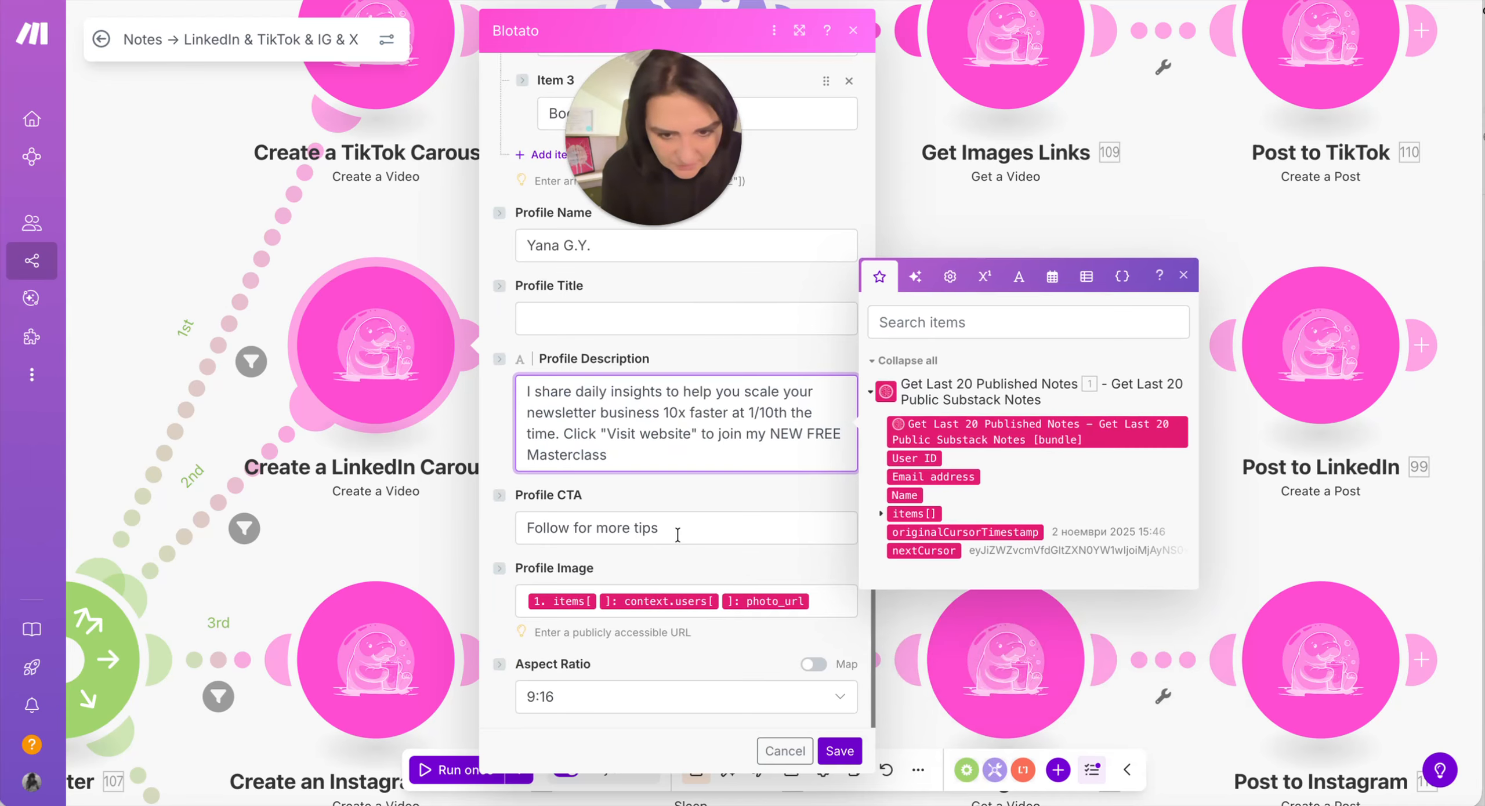
pyautogui.click(677, 533)
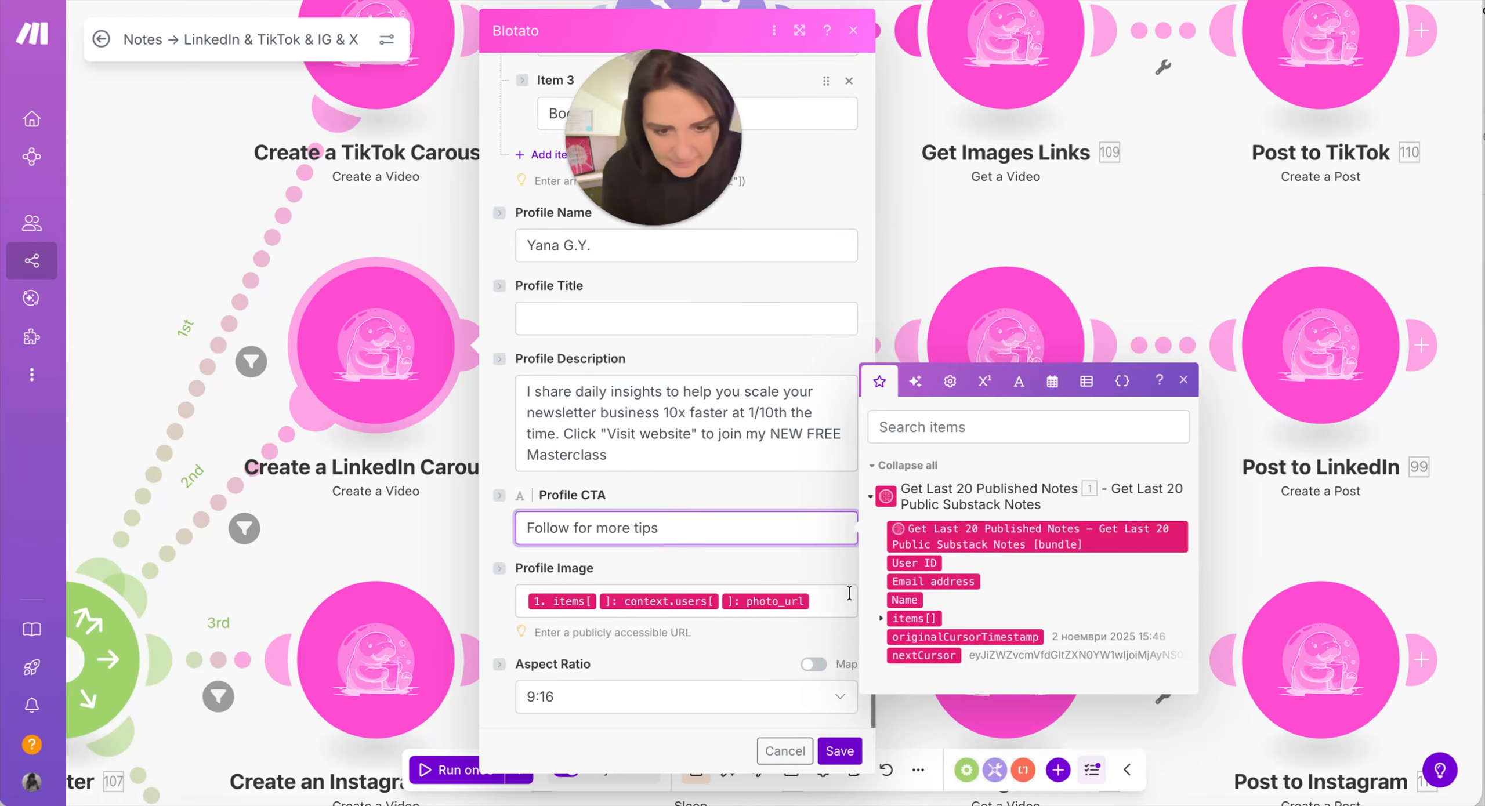
pyautogui.click(830, 609)
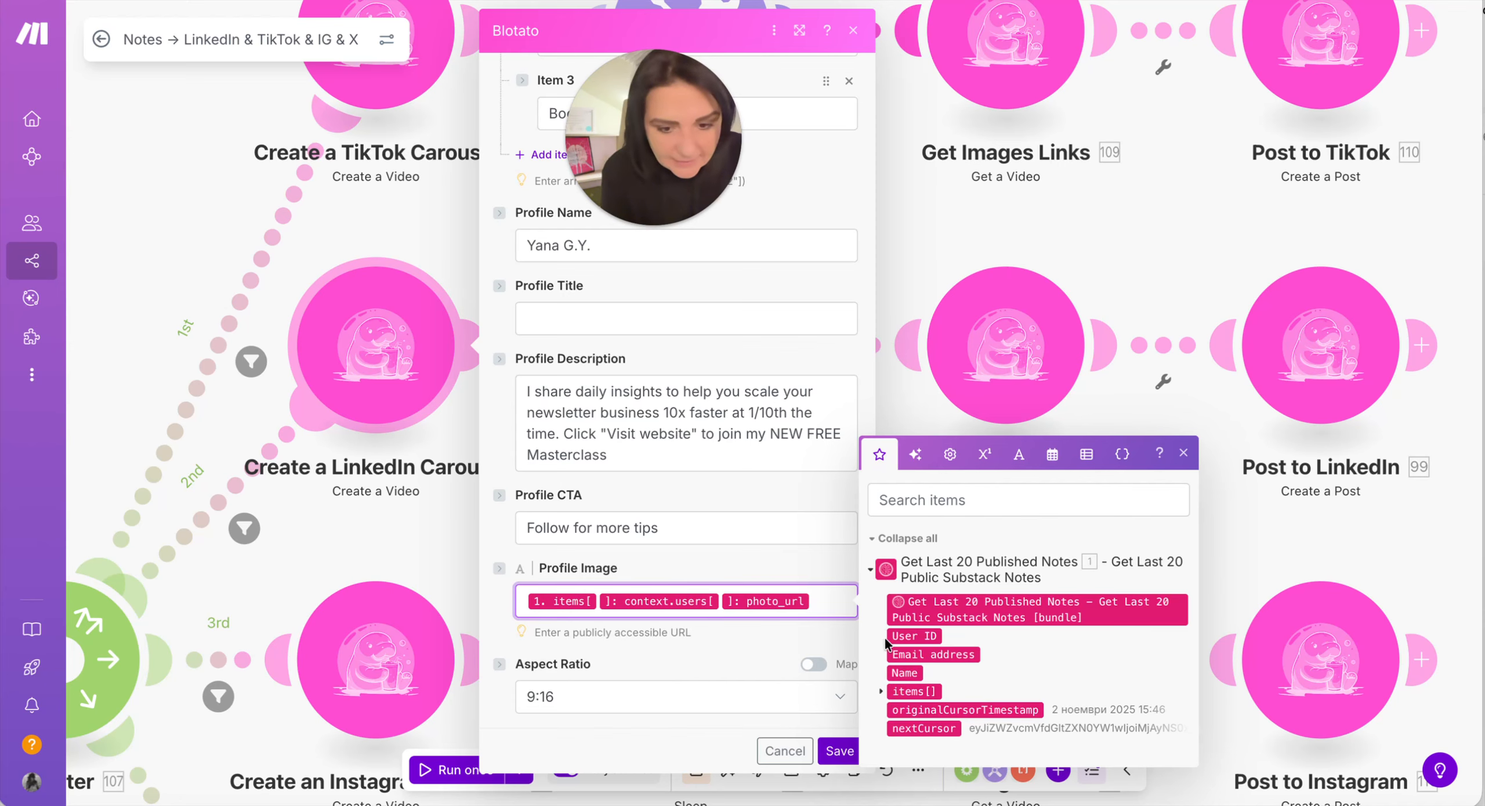
# Step: Trace the Profile Image mapping through items, context and users to photo_url, and save the LinkedIn carousel module
pyautogui.click(881, 692)
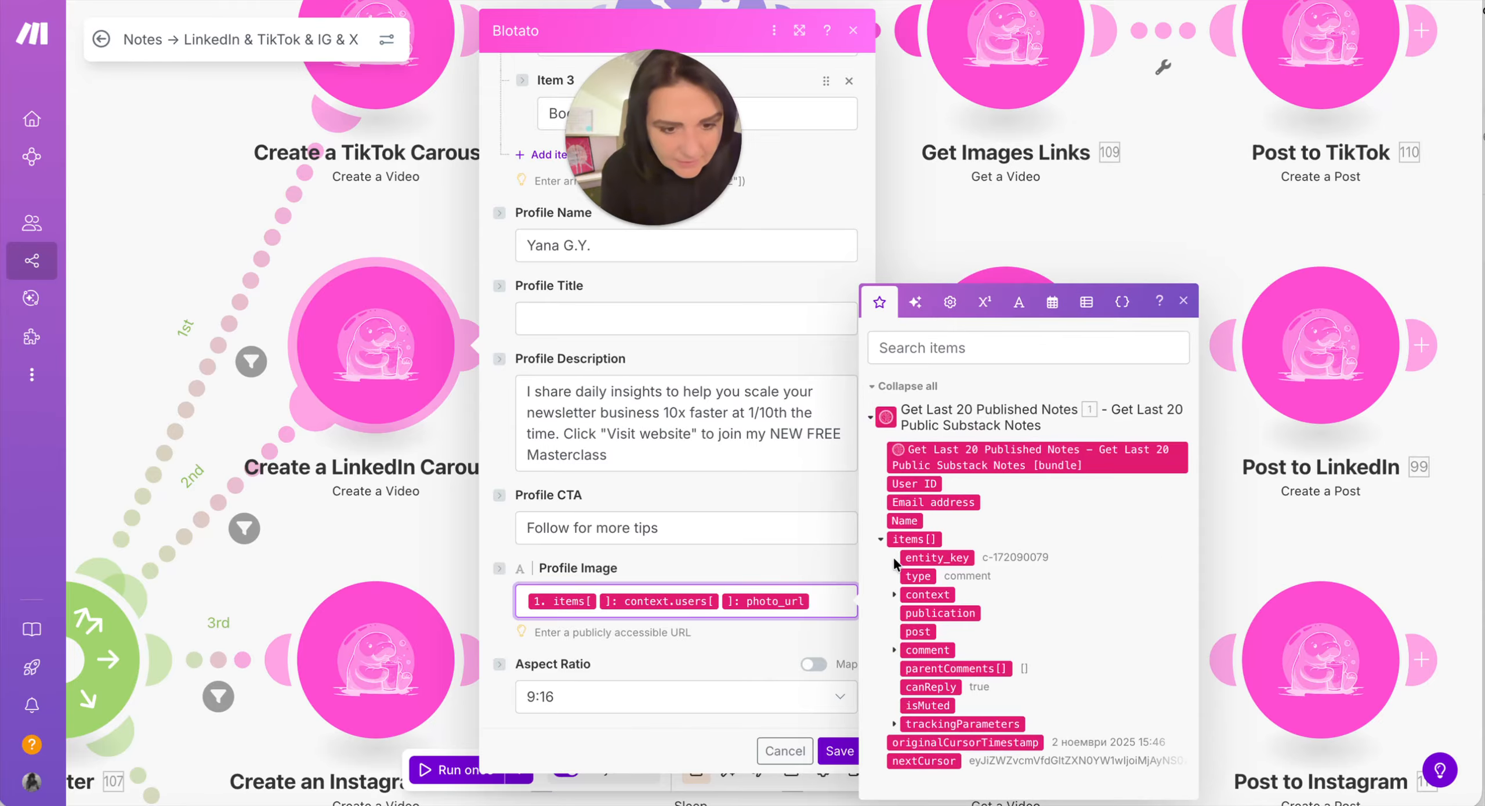
pyautogui.click(892, 596)
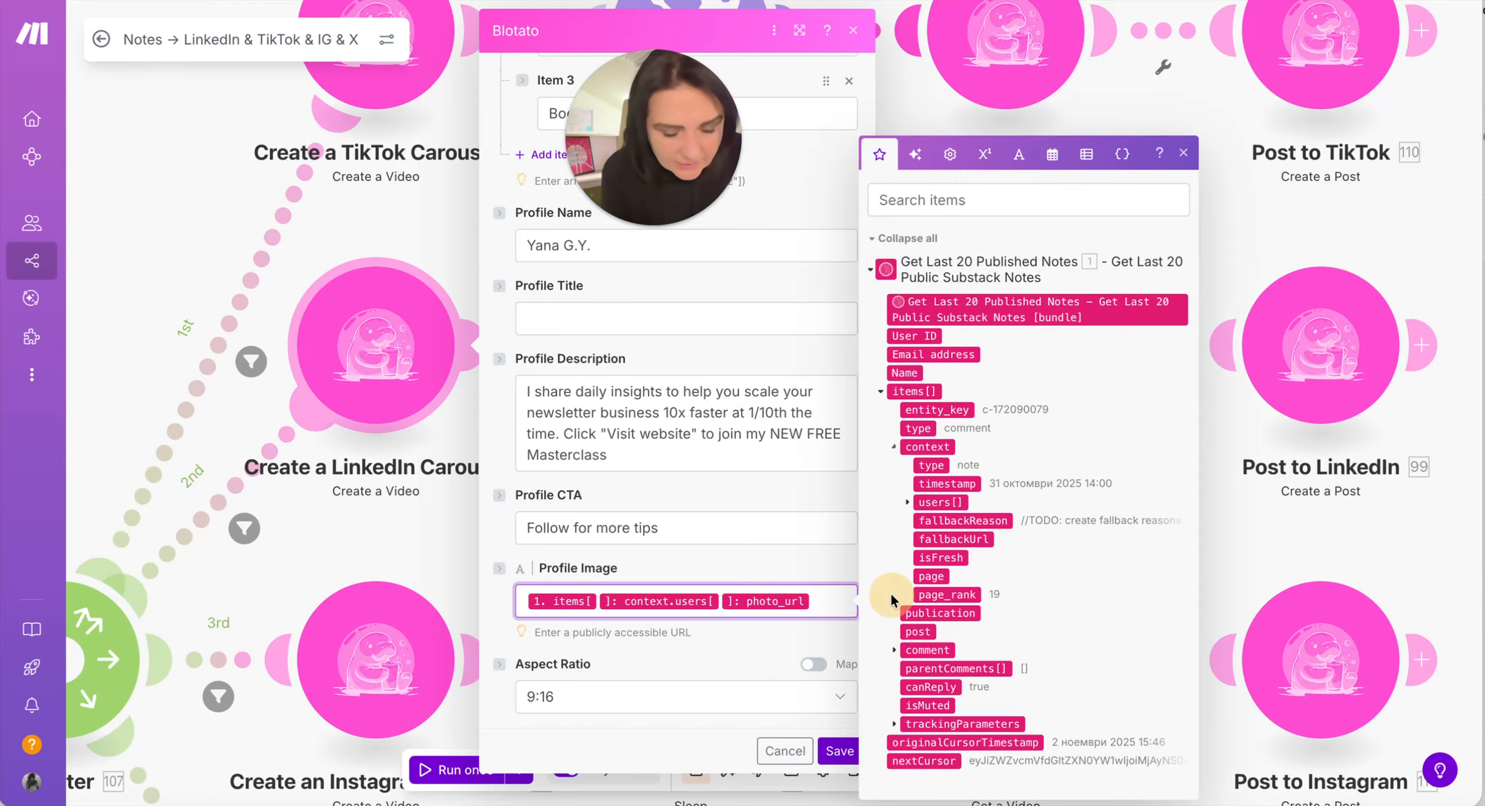
pyautogui.click(908, 502)
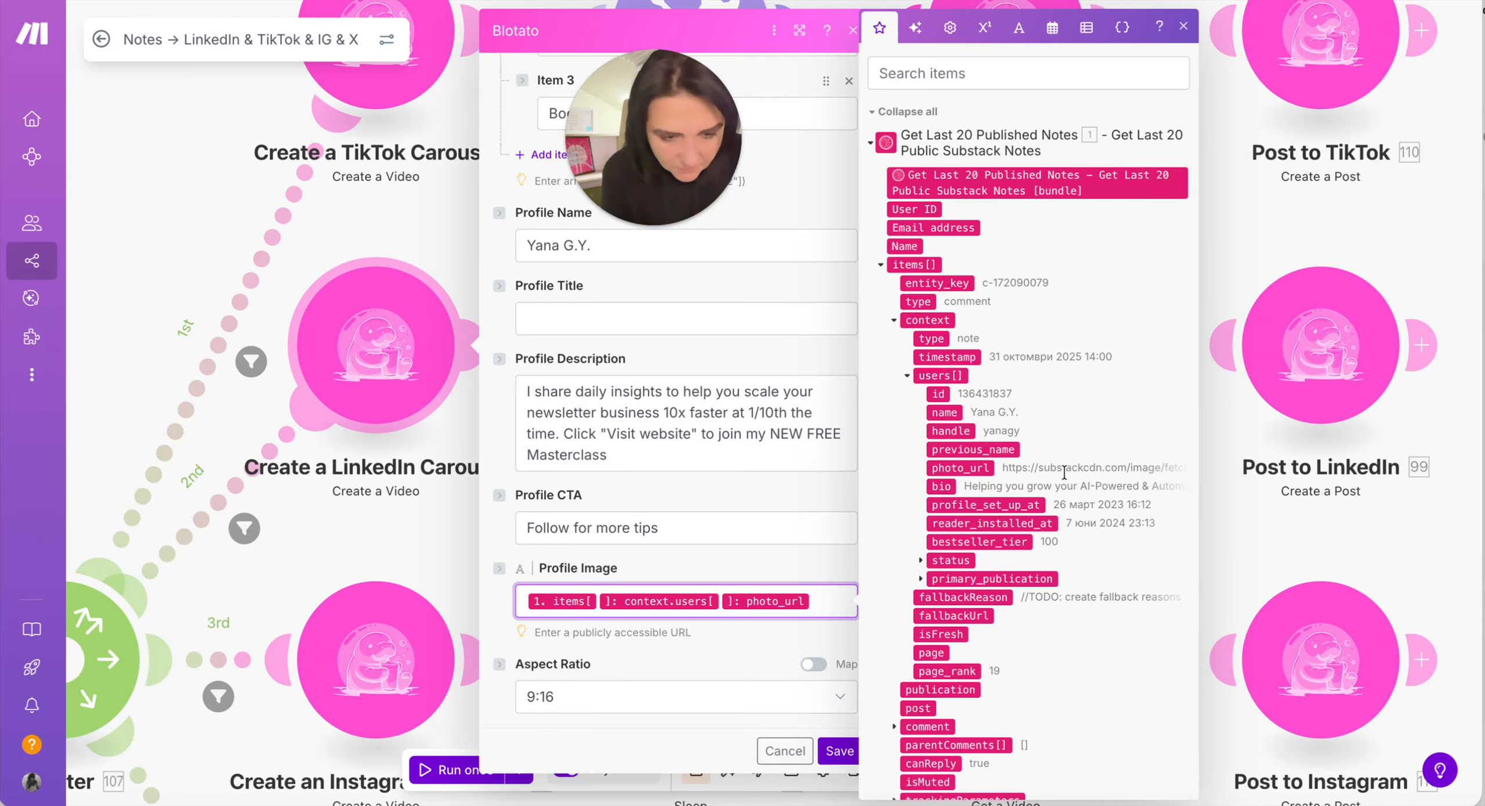
pyautogui.click(1185, 27)
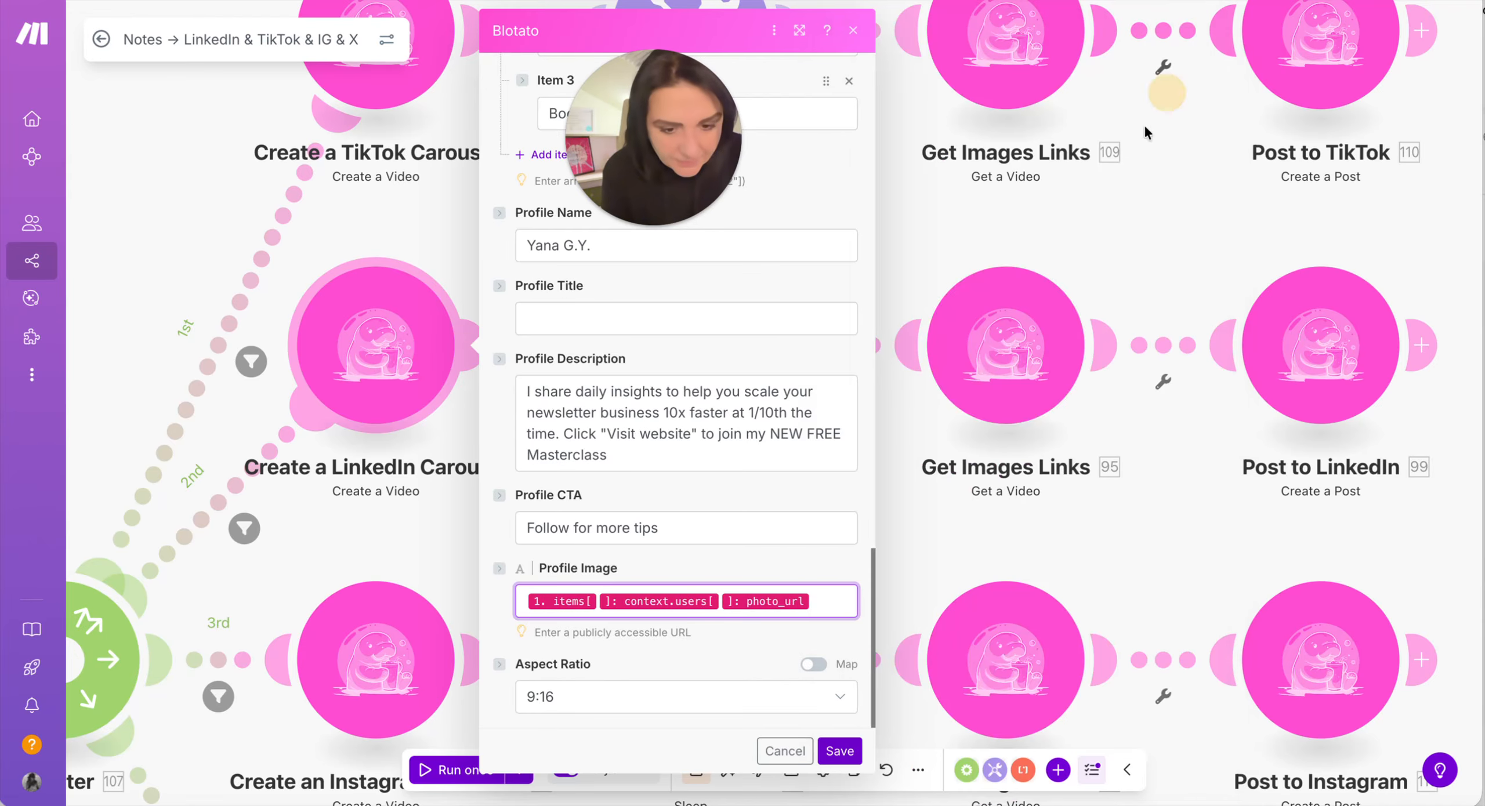
pyautogui.click(838, 754)
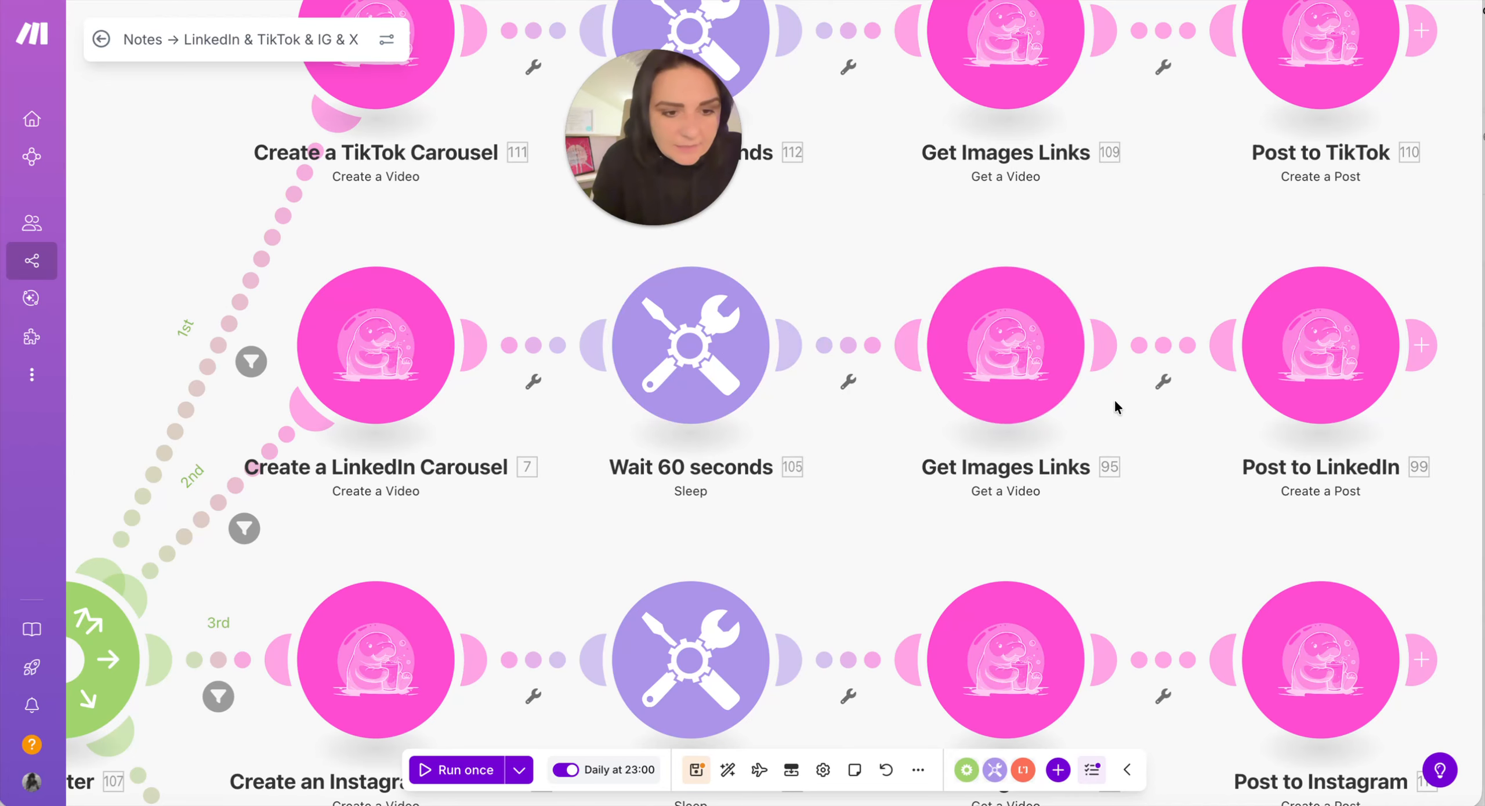
# Step: Review the Post to LinkedIn module's platform, LinkedIn account, LinkedIn page and full post text with its hashtags
pyautogui.click(1324, 348)
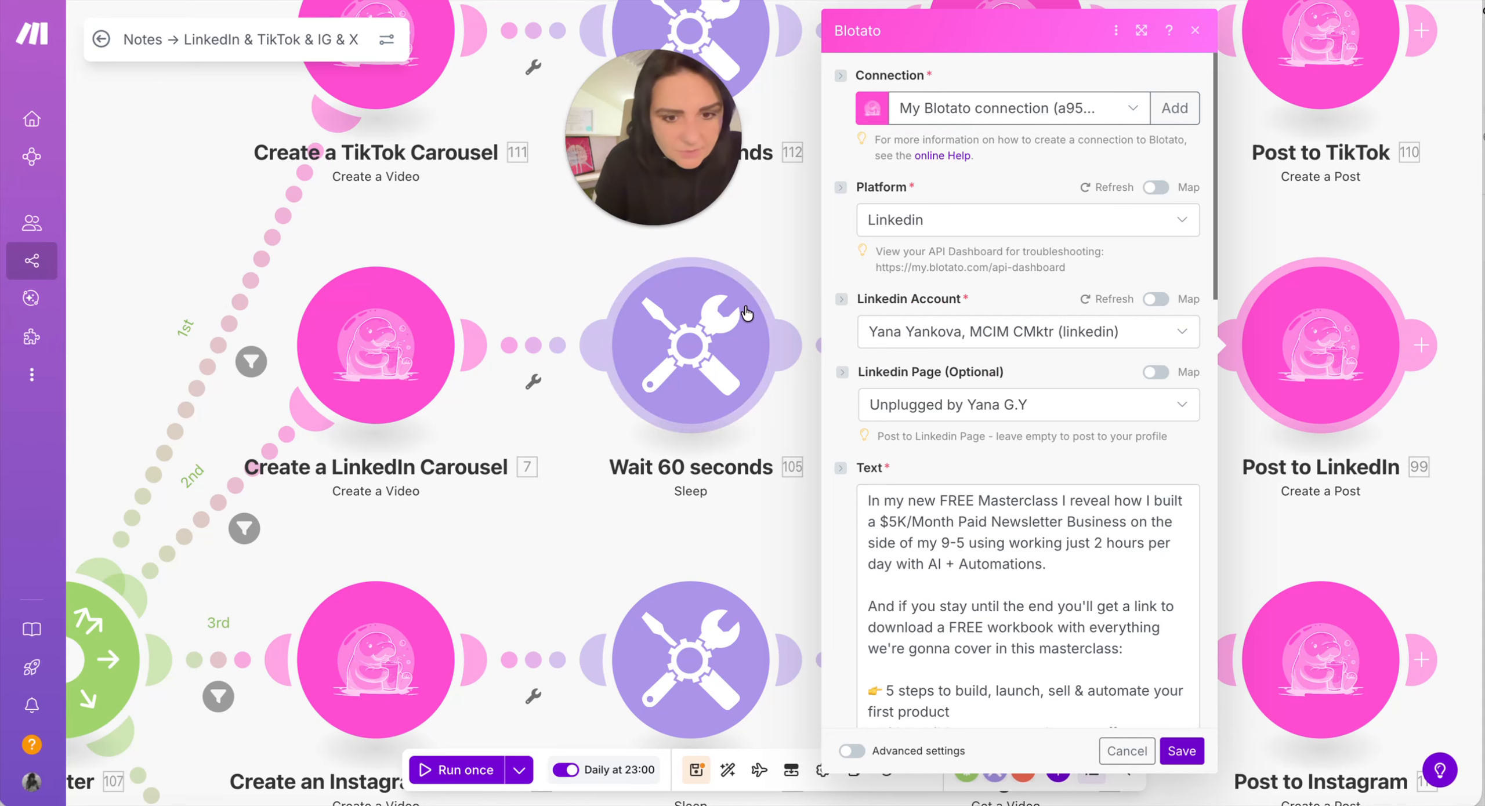
pyautogui.moveTo(752, 214); pyautogui.dragTo(648, 231)
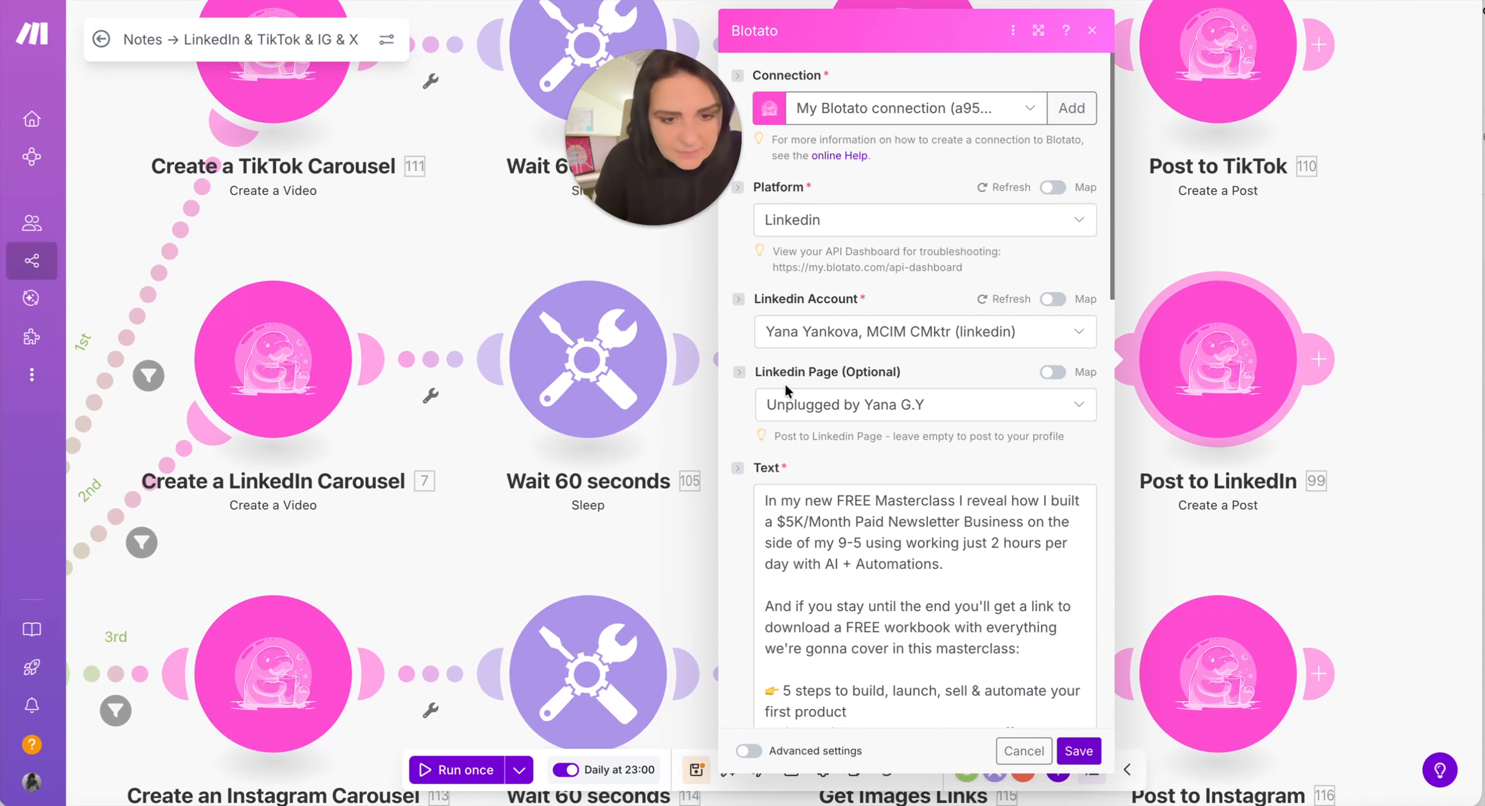
pyautogui.scroll(-2, 784, 386)
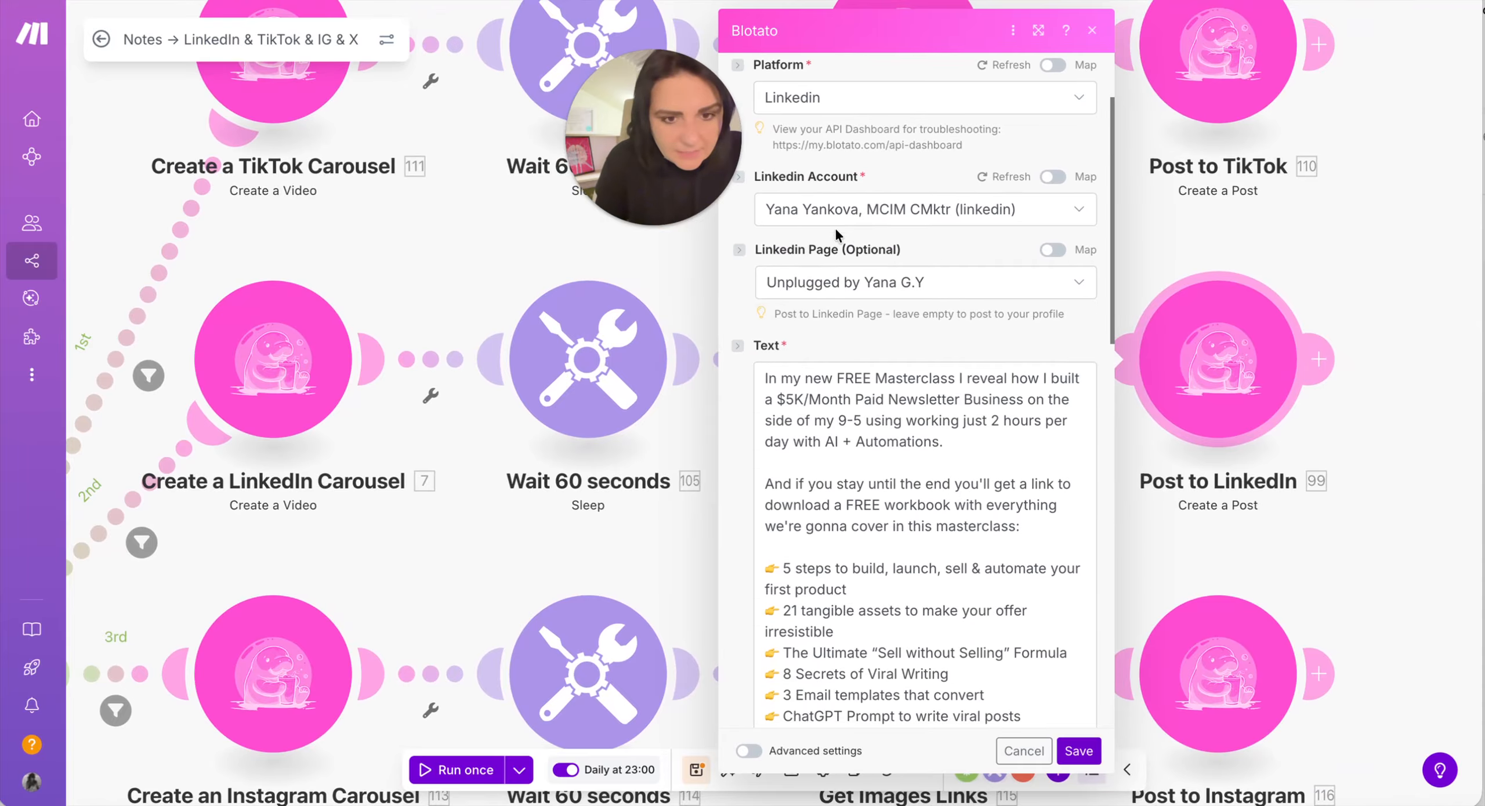
pyautogui.scroll(-2, 835, 229)
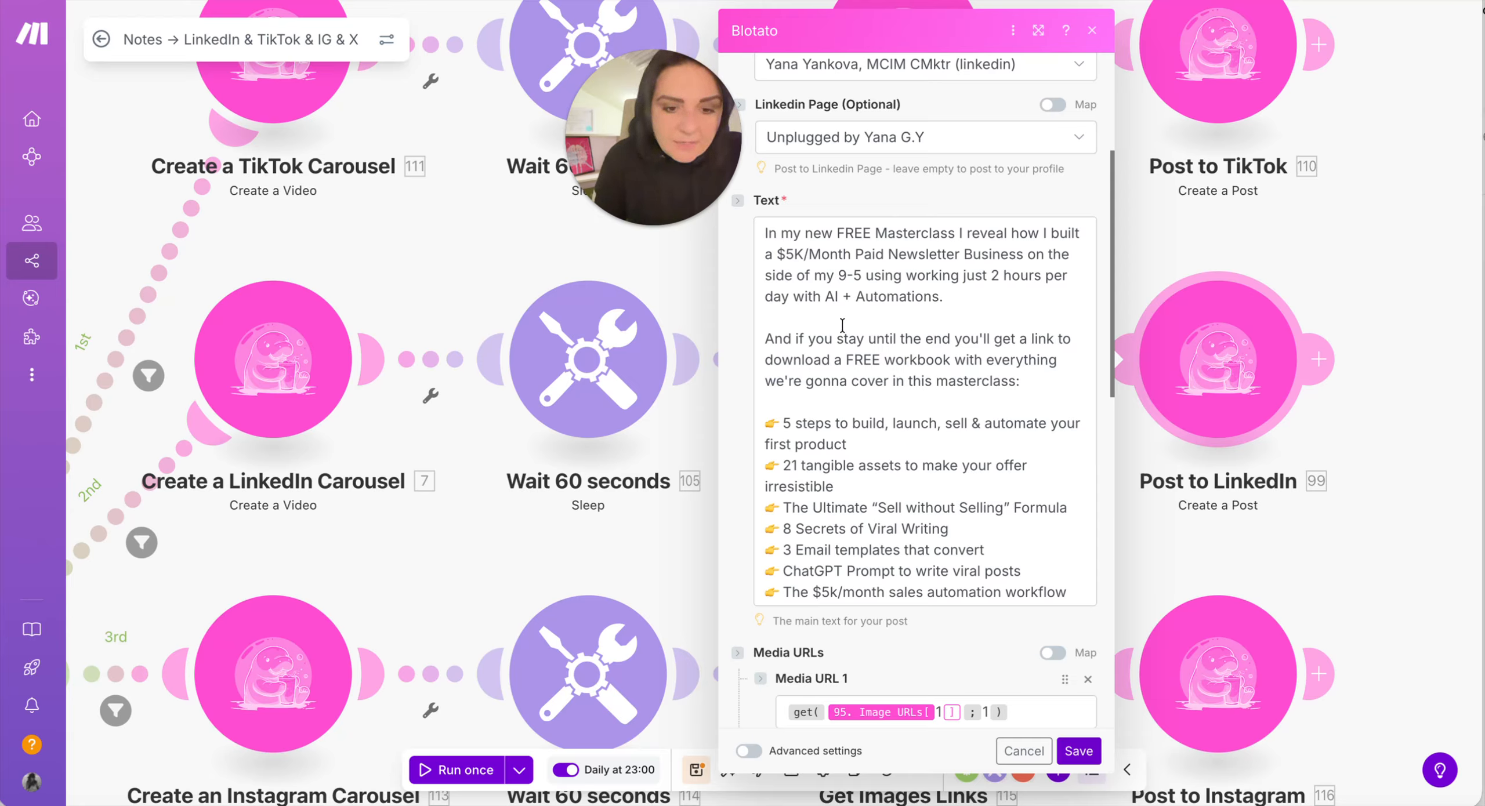
pyautogui.scroll(-5, 842, 326)
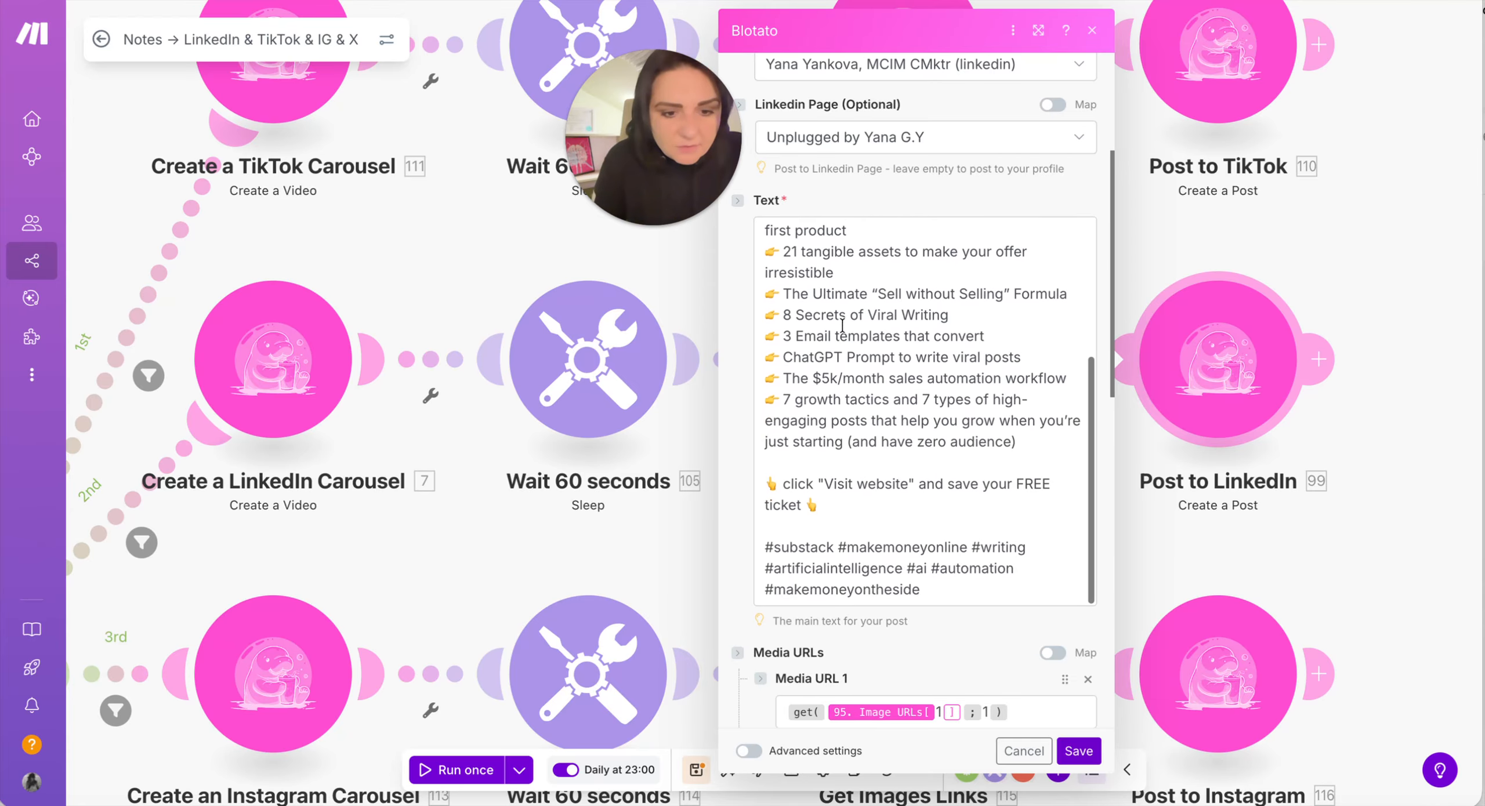
pyautogui.scroll(-7, 842, 326)
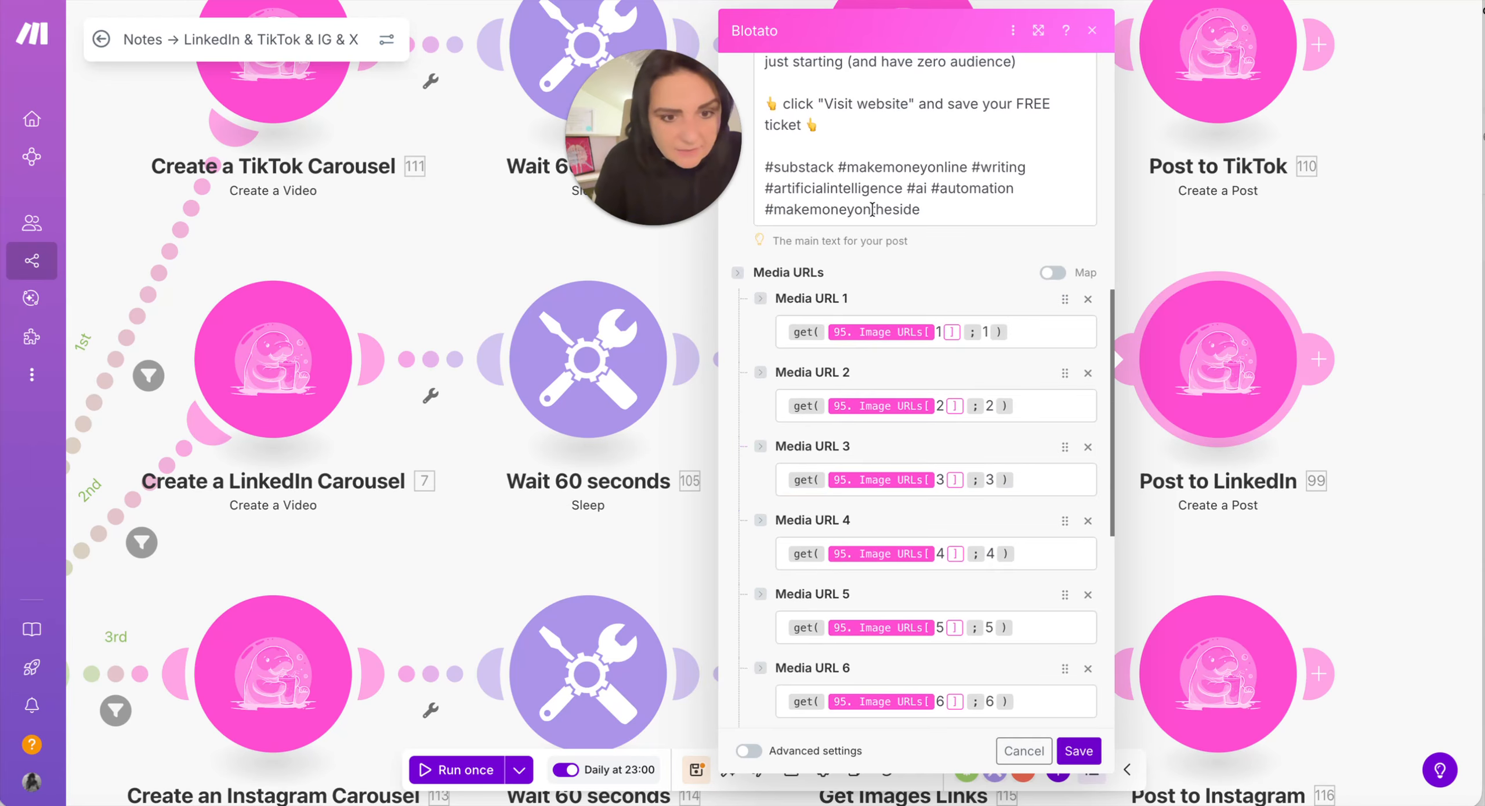
# Step: Review the Image URLs mappings in Media URL 1 to 12 of the LinkedIn post and close the settings without saving
pyautogui.click(873, 209)
pyautogui.click(878, 273)
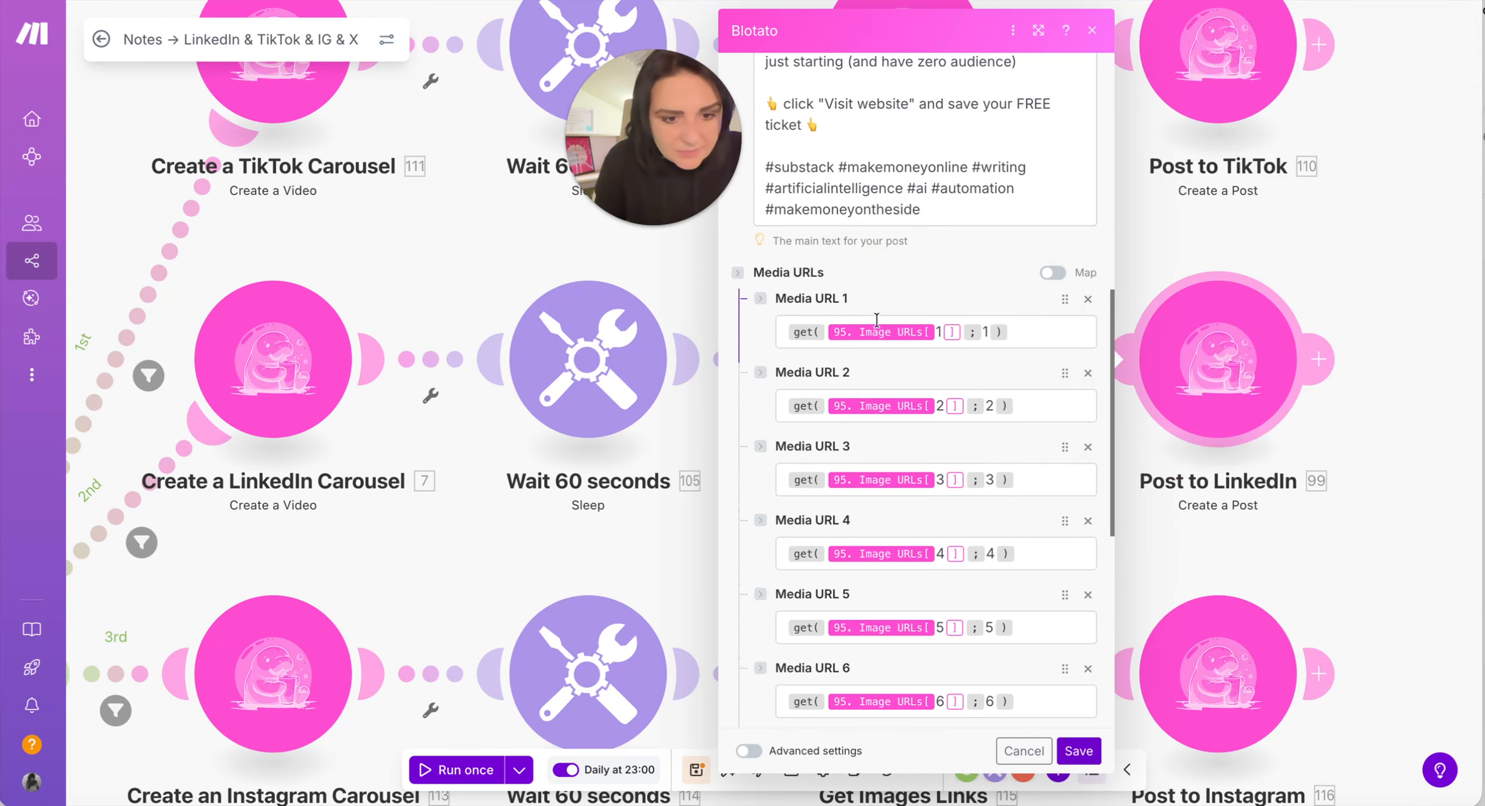
pyautogui.scroll(-7, 876, 321)
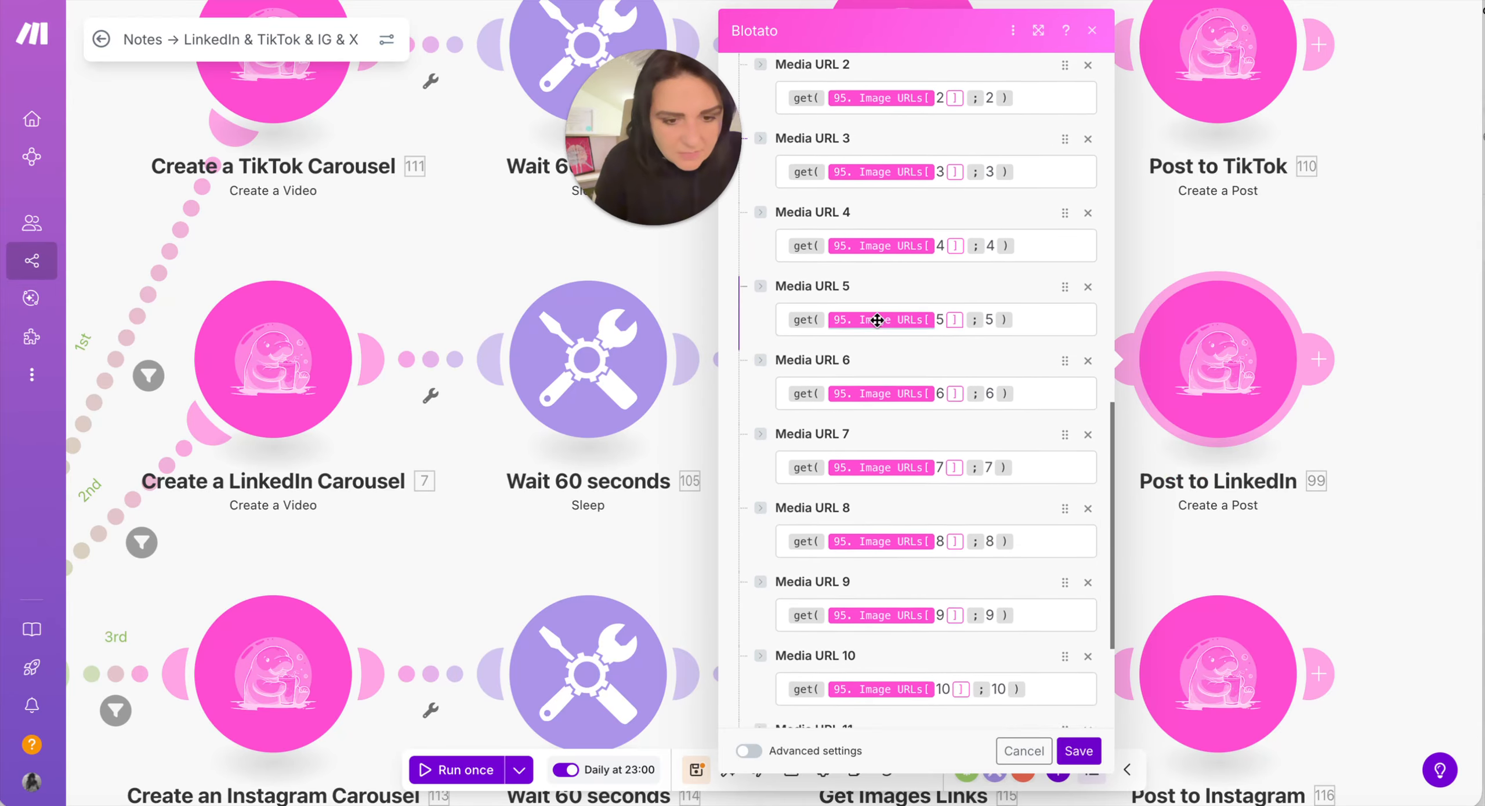
pyautogui.scroll(-3, 876, 319)
pyautogui.scroll(-2, 865, 392)
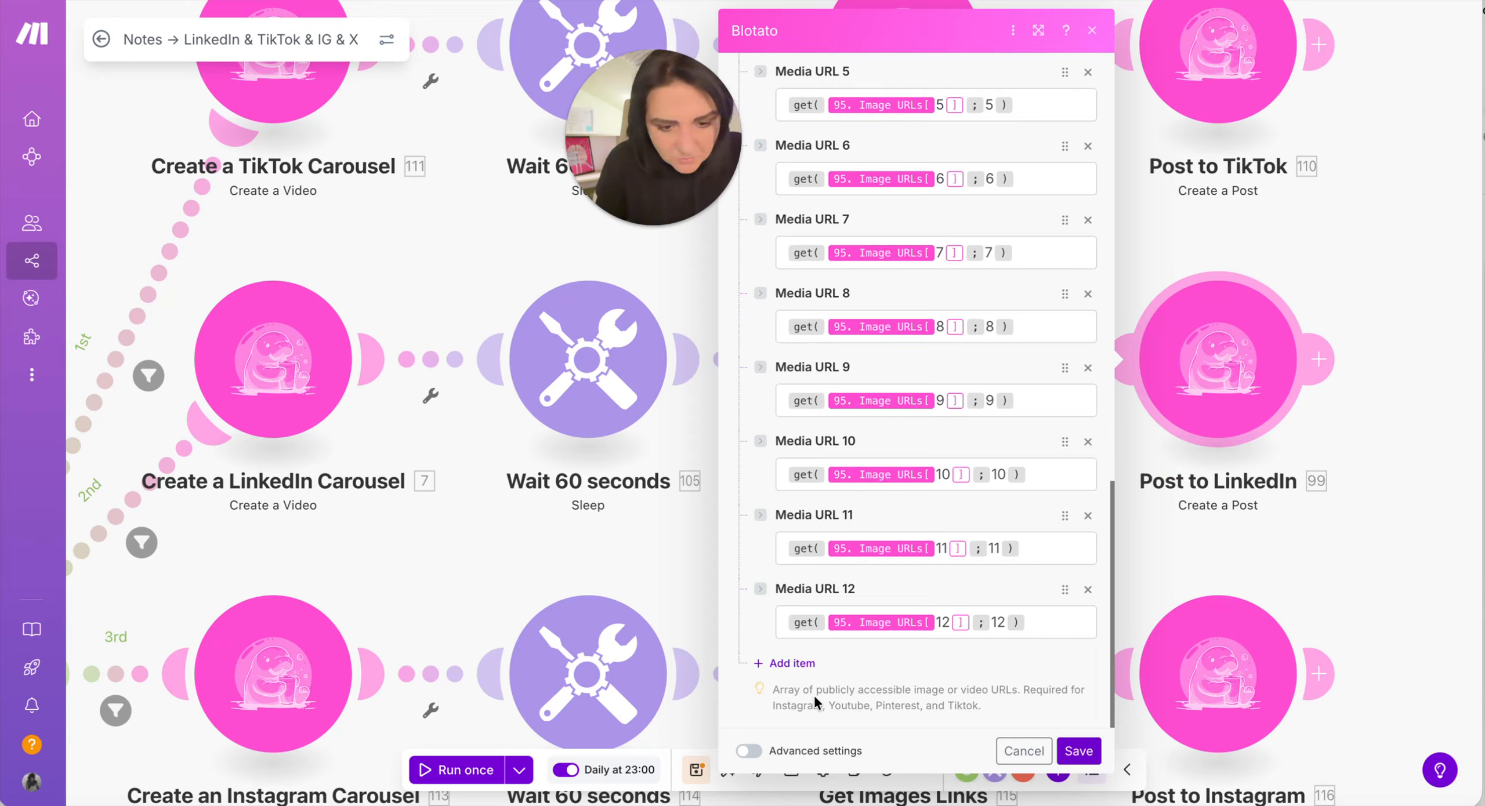
pyautogui.scroll(3, 817, 596)
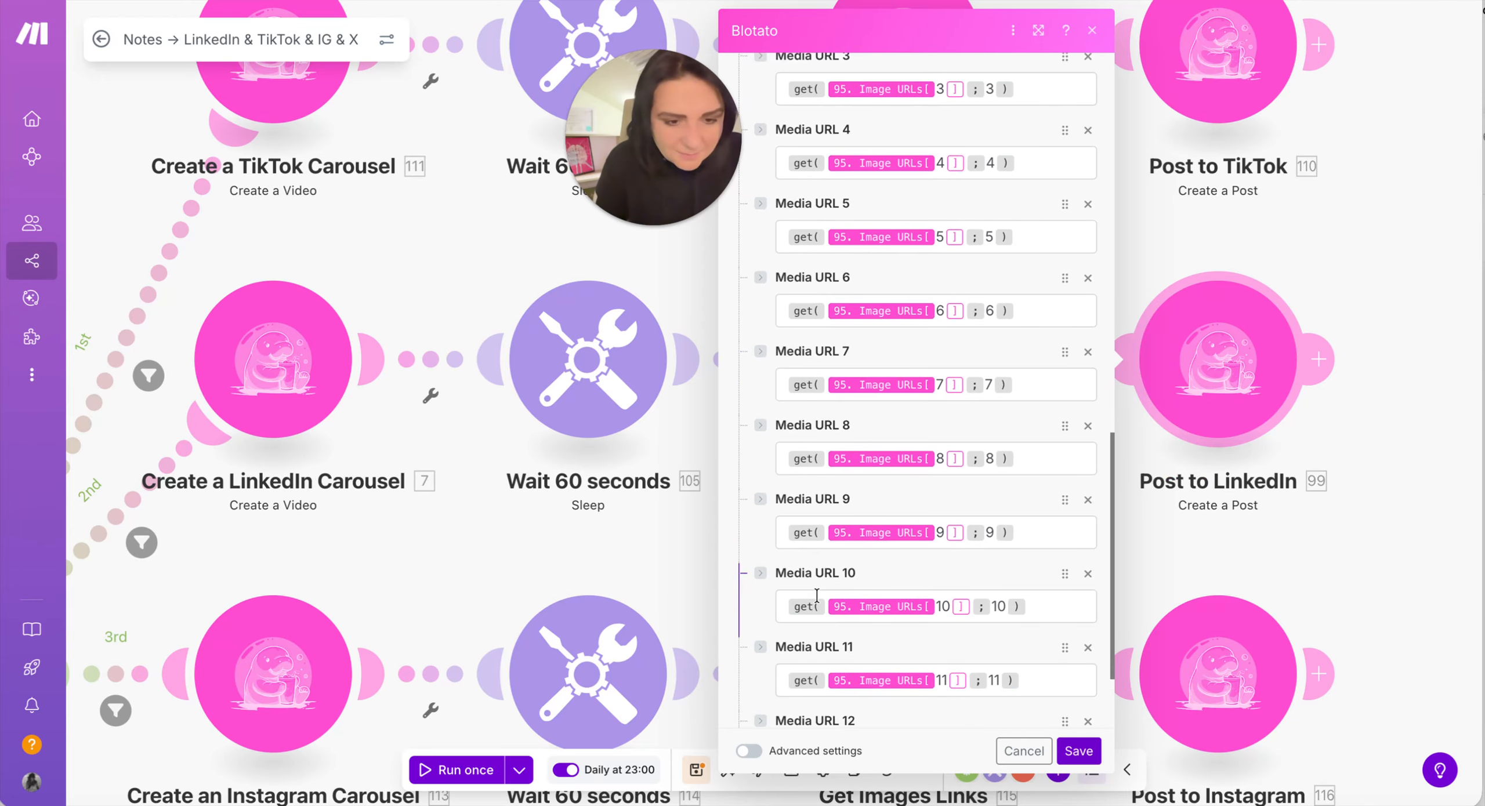
pyautogui.scroll(2, 816, 596)
pyautogui.scroll(-4, 818, 598)
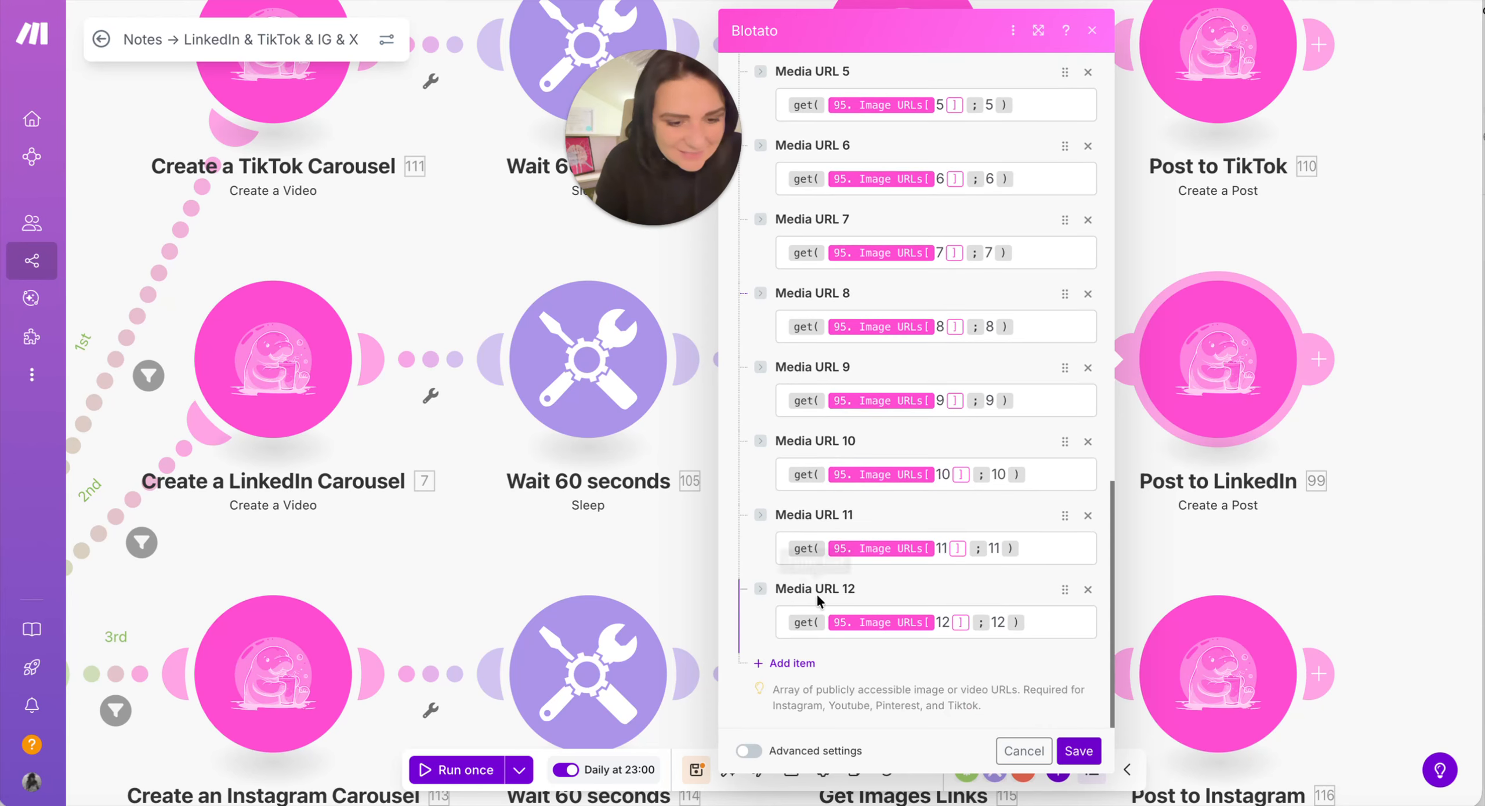
pyautogui.click(1023, 751)
# Step: Review the Instagram carousel module's template, font, title, quote items, highlighter color, paper background and aspect ratio
pyautogui.moveTo(735, 552); pyautogui.dragTo(824, 322)
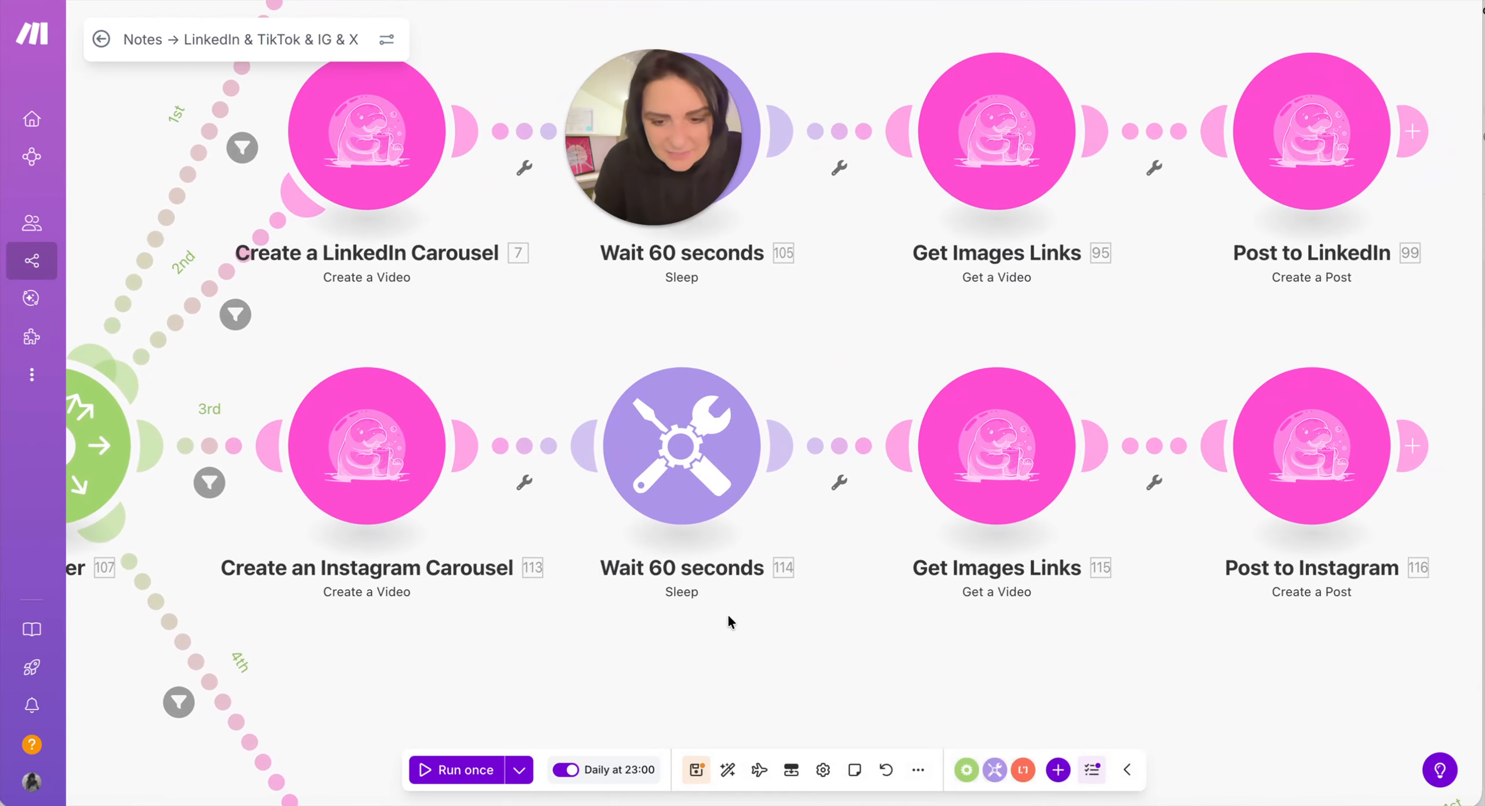
pyautogui.moveTo(551, 626); pyautogui.dragTo(516, 629)
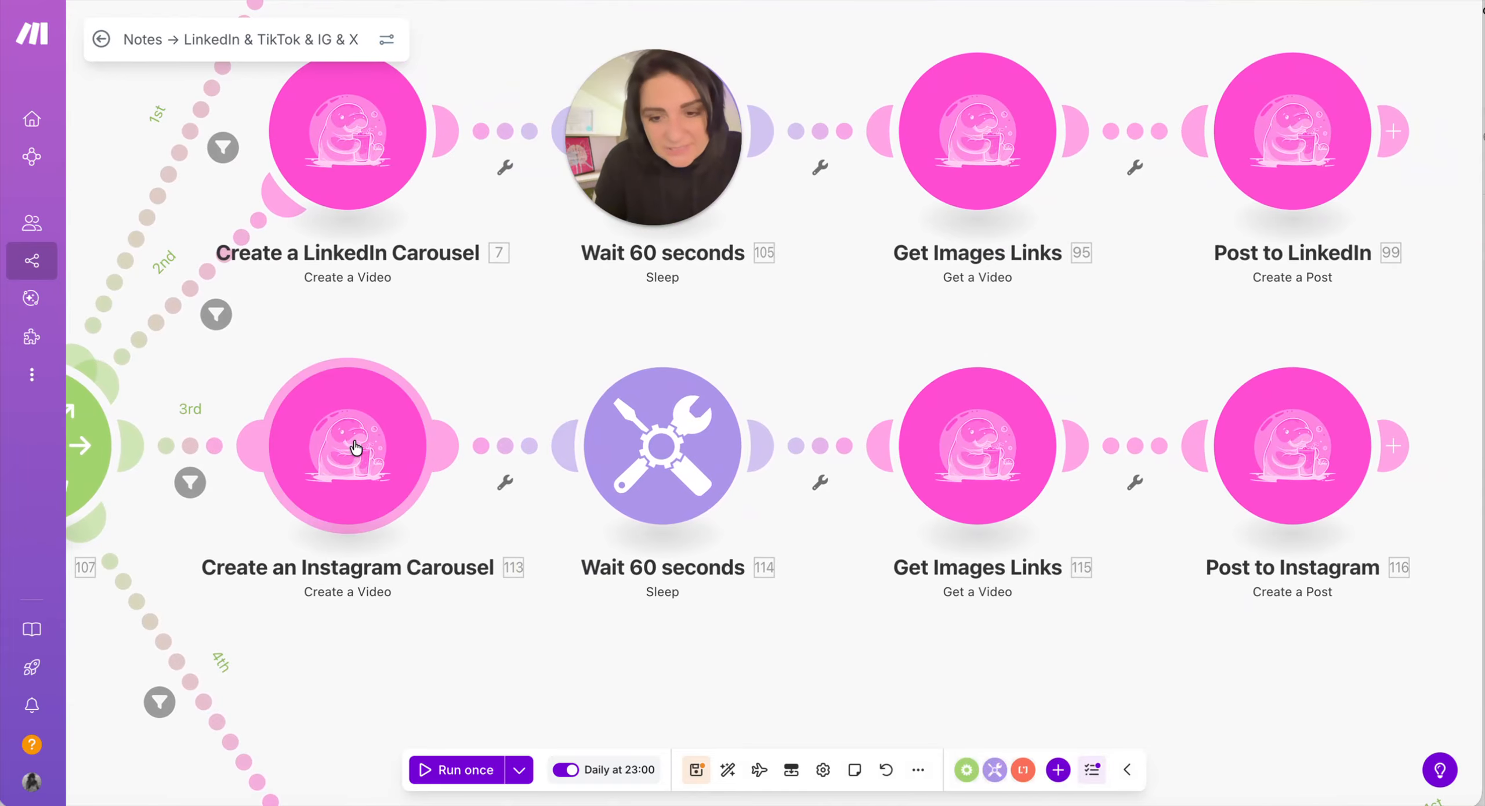
pyautogui.click(359, 471)
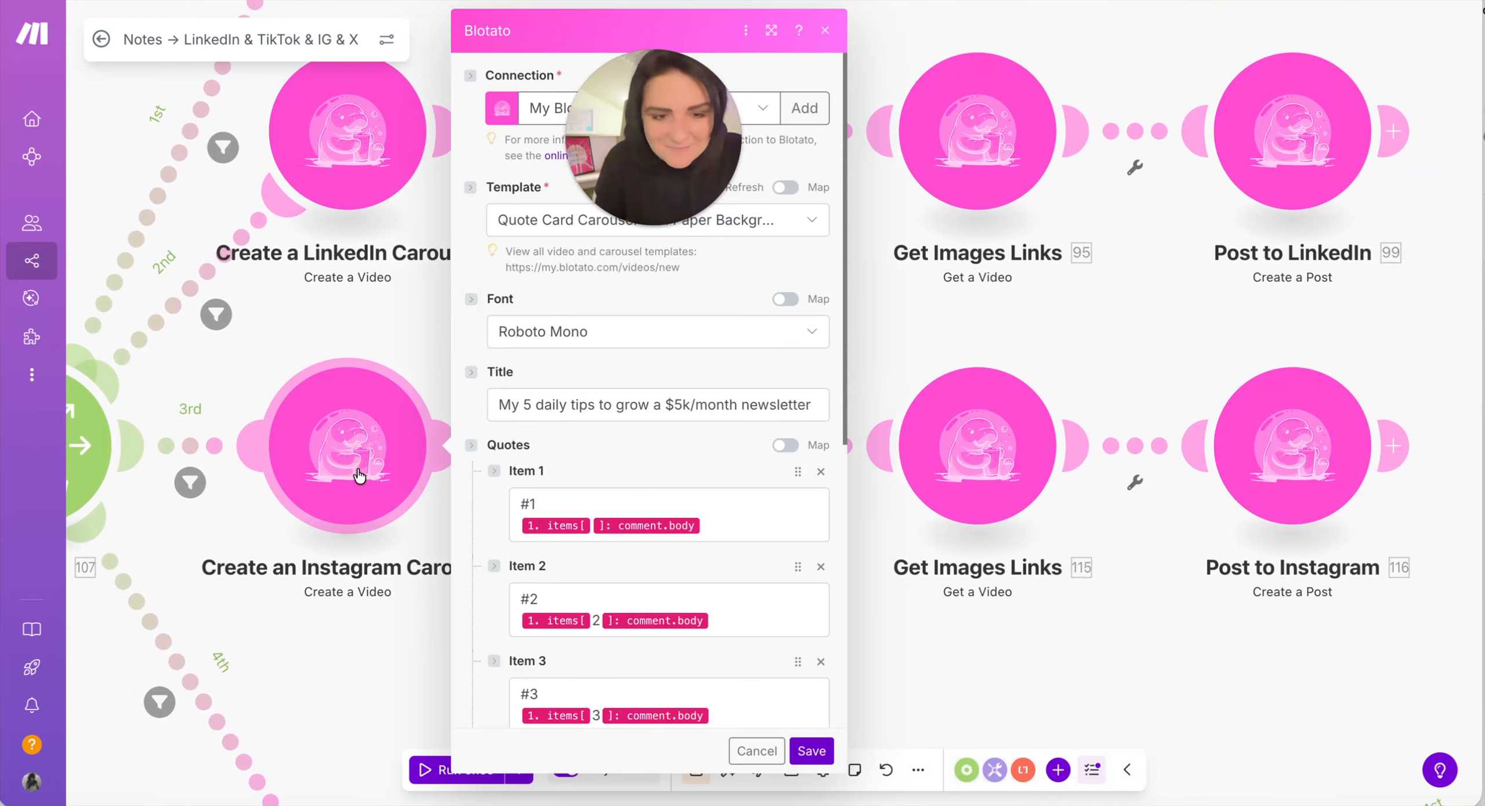
pyautogui.scroll(-8, 589, 444)
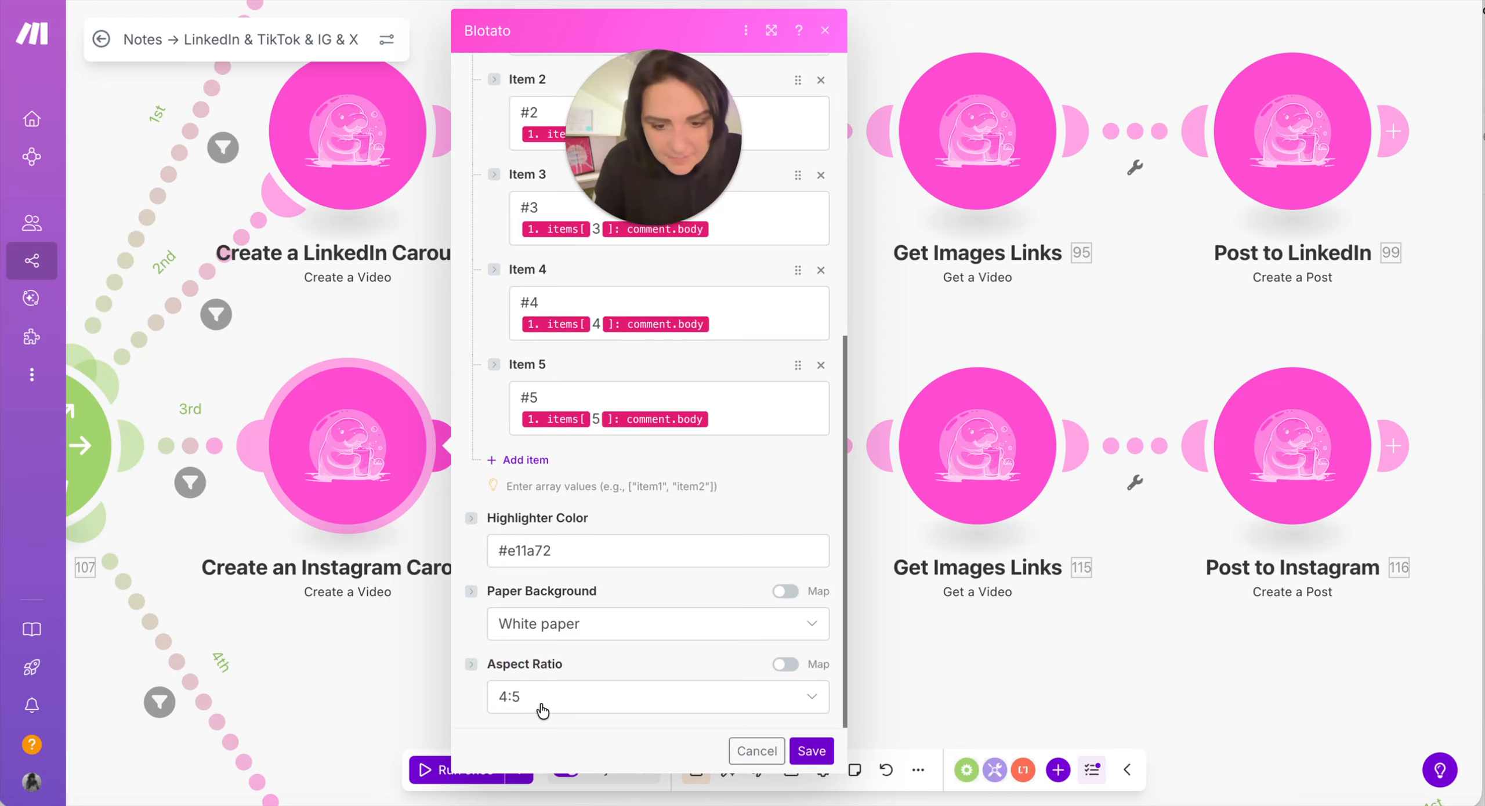
pyautogui.scroll(2, 556, 492)
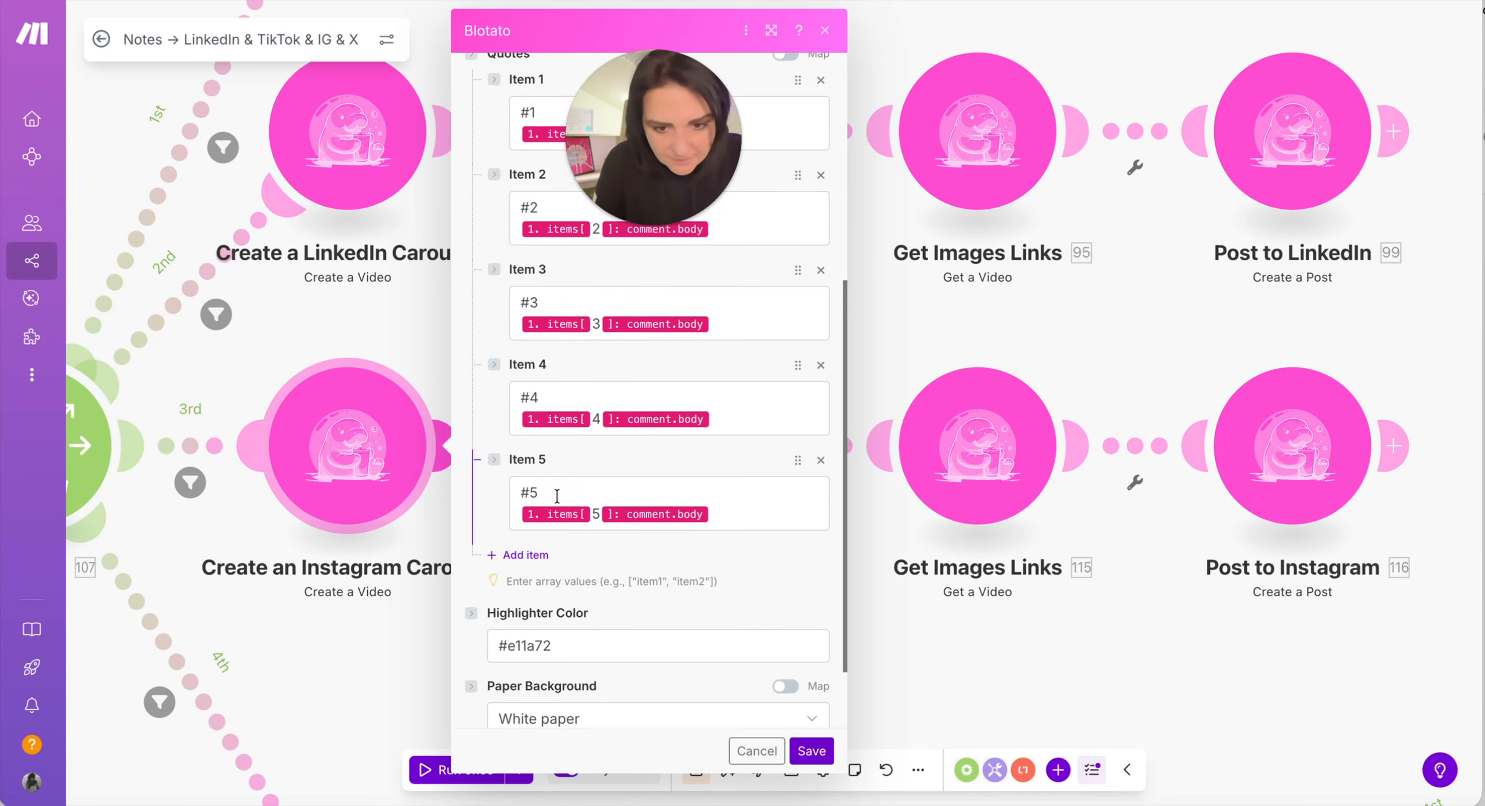
# Step: Examine the #1 and #2 number prefixes placed above the mapped comment.body in the first two quote items
pyautogui.scroll(5, 557, 496)
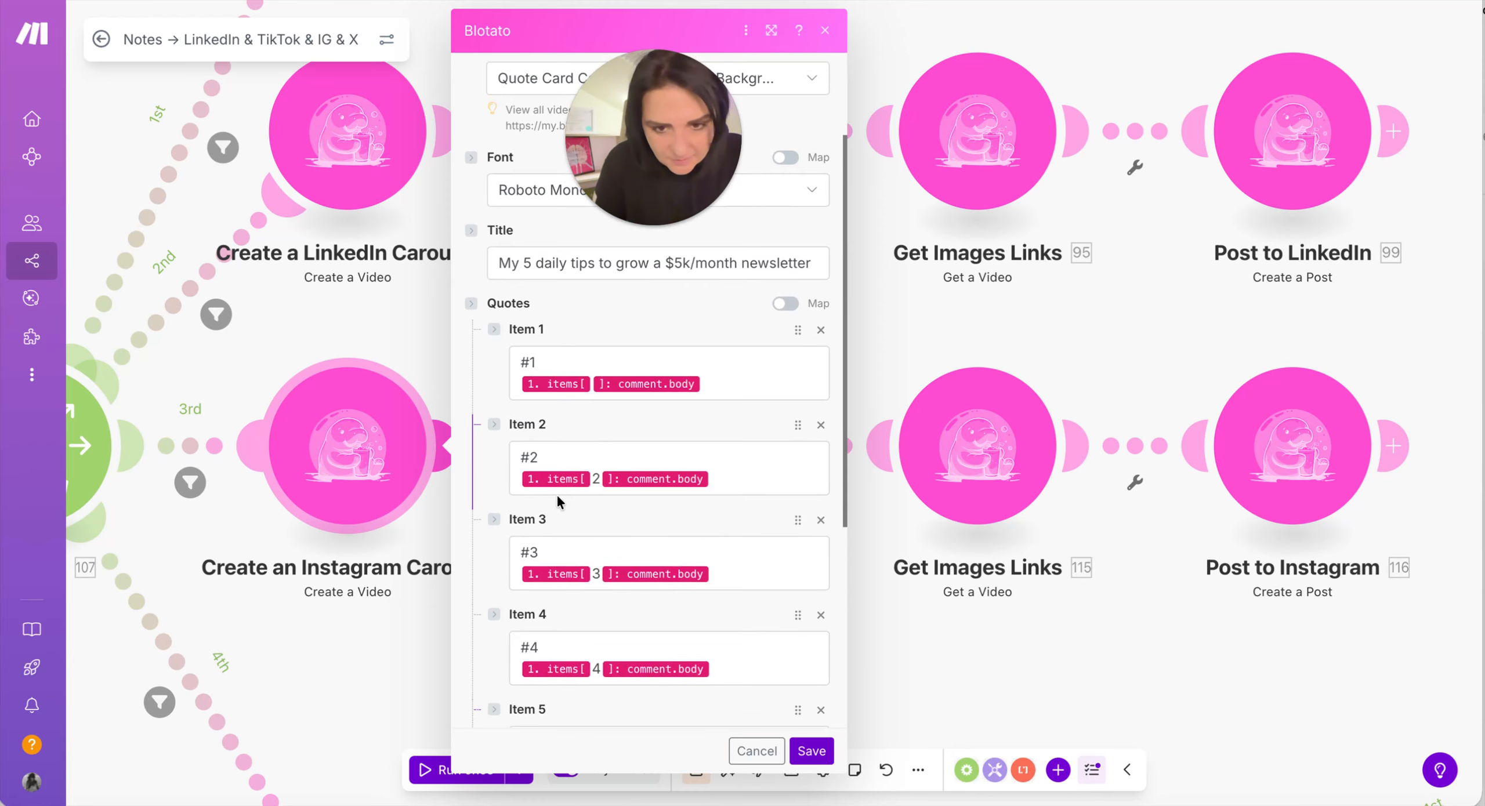
pyautogui.click(550, 361)
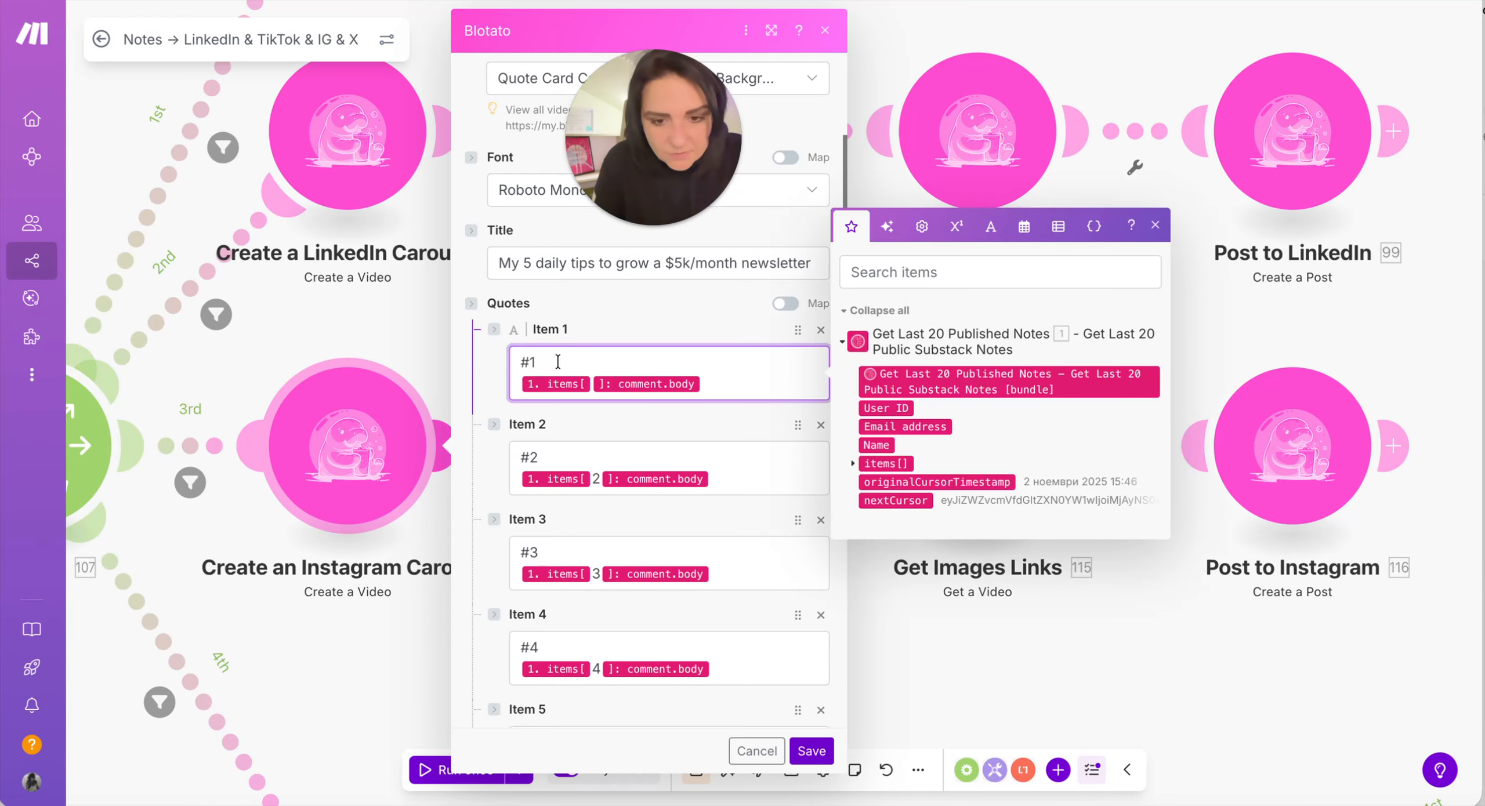
pyautogui.moveTo(519, 362); pyautogui.dragTo(537, 363)
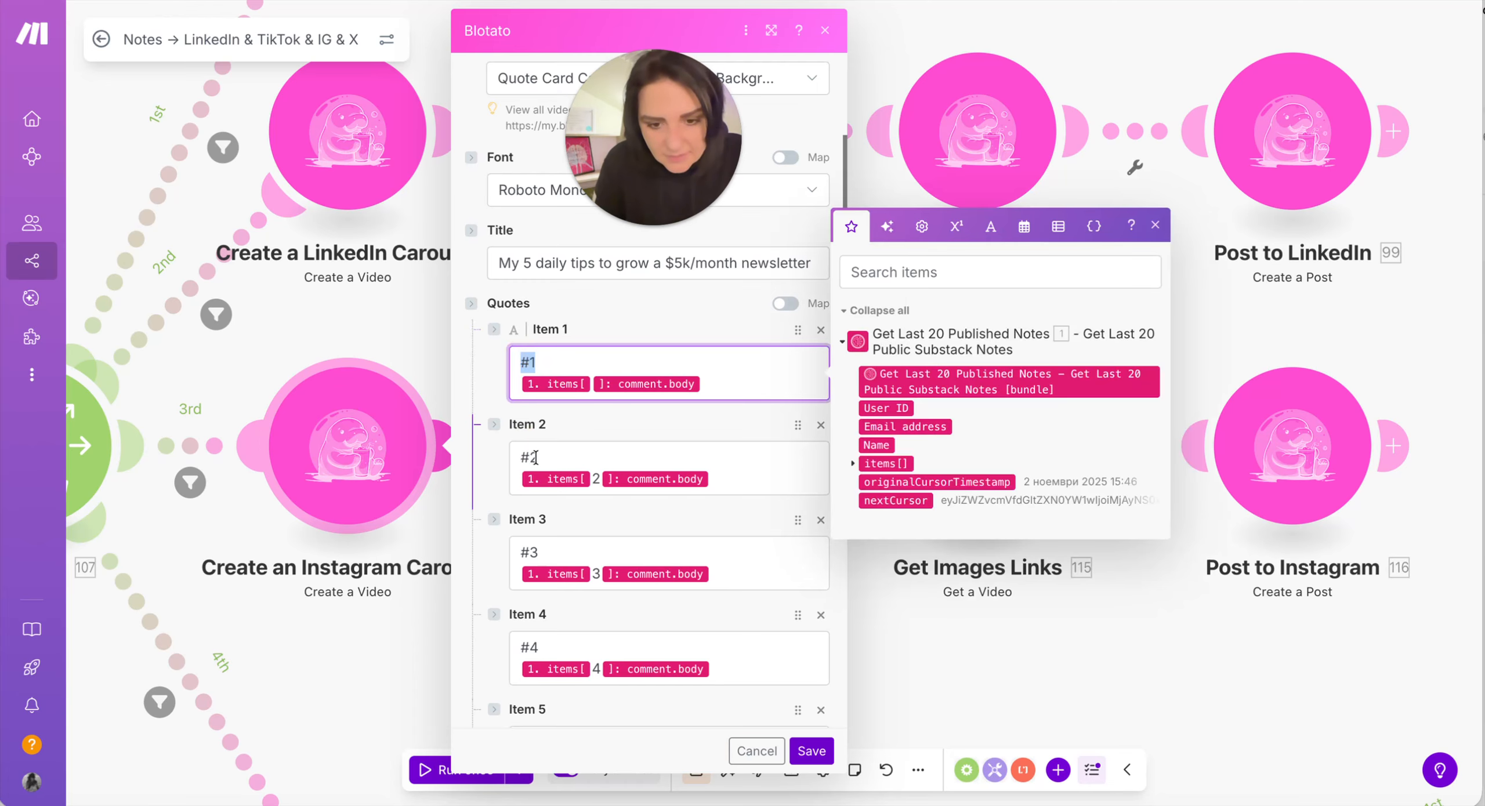
pyautogui.moveTo(536, 457); pyautogui.dragTo(519, 457)
# Step: Try adding the account handle on its own line below the mapped note in quote Item 1, remove it and save the module
pyautogui.click(598, 349)
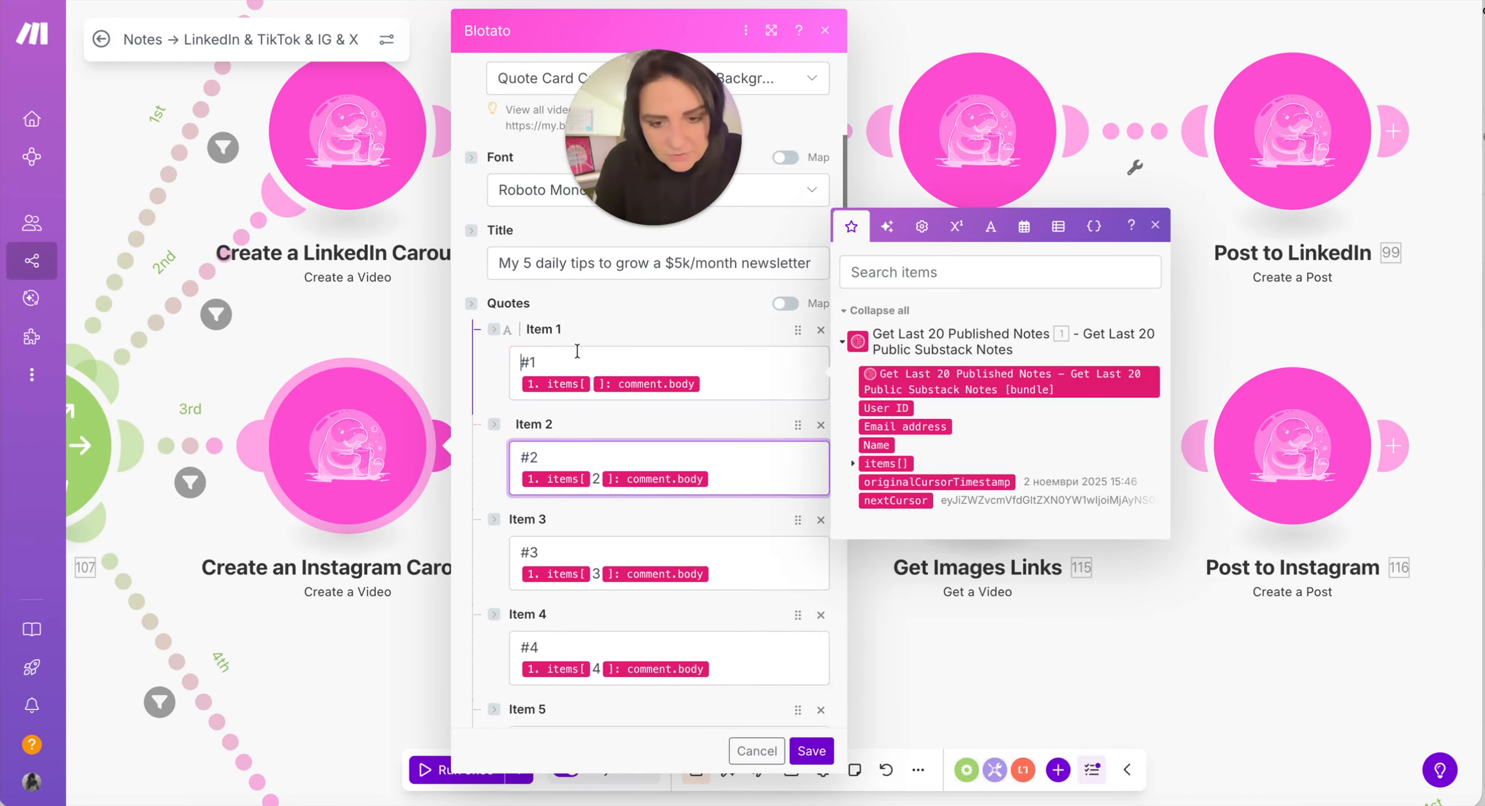
pyautogui.press('Return')
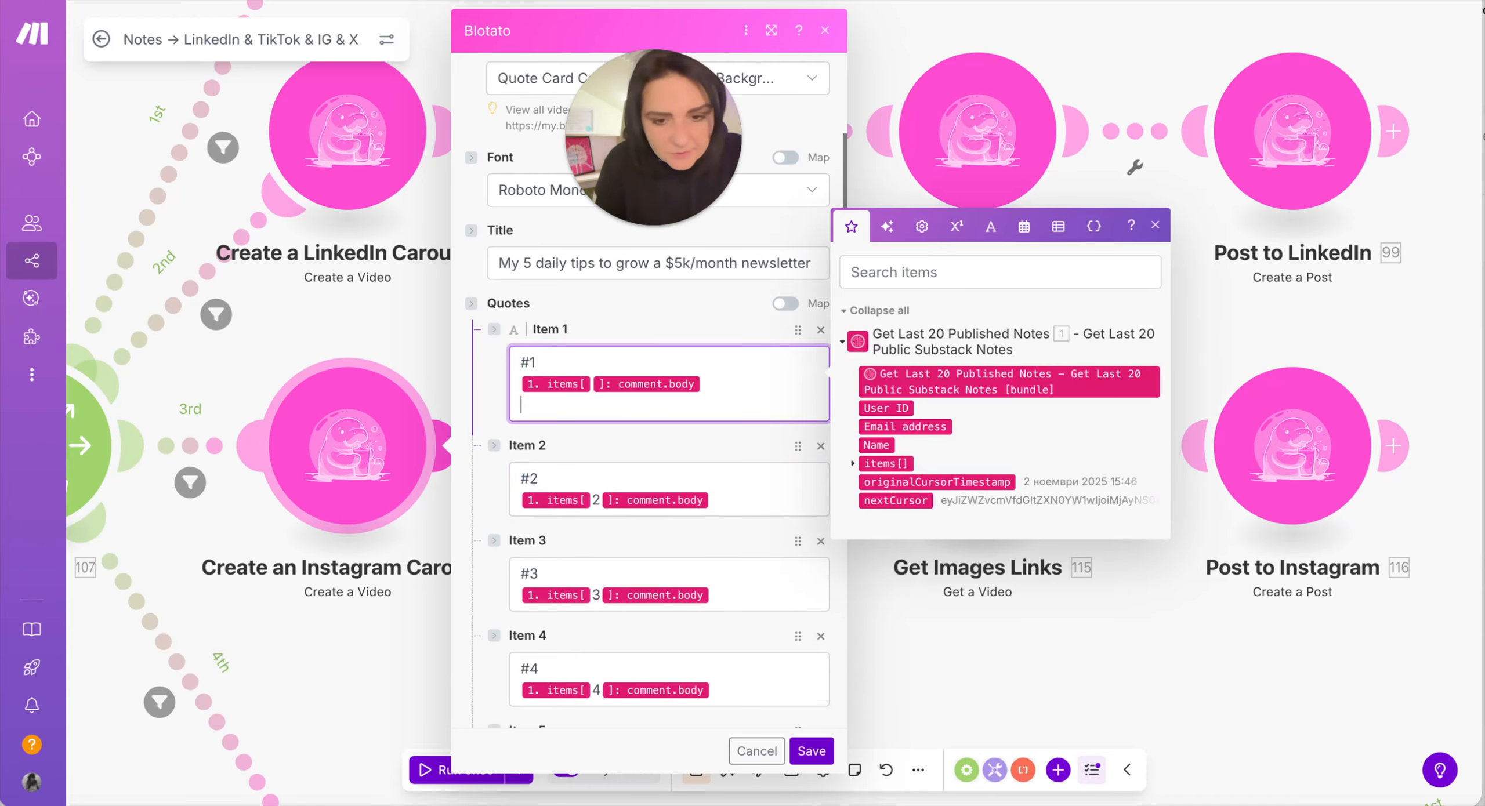
pyautogui.press('Return')
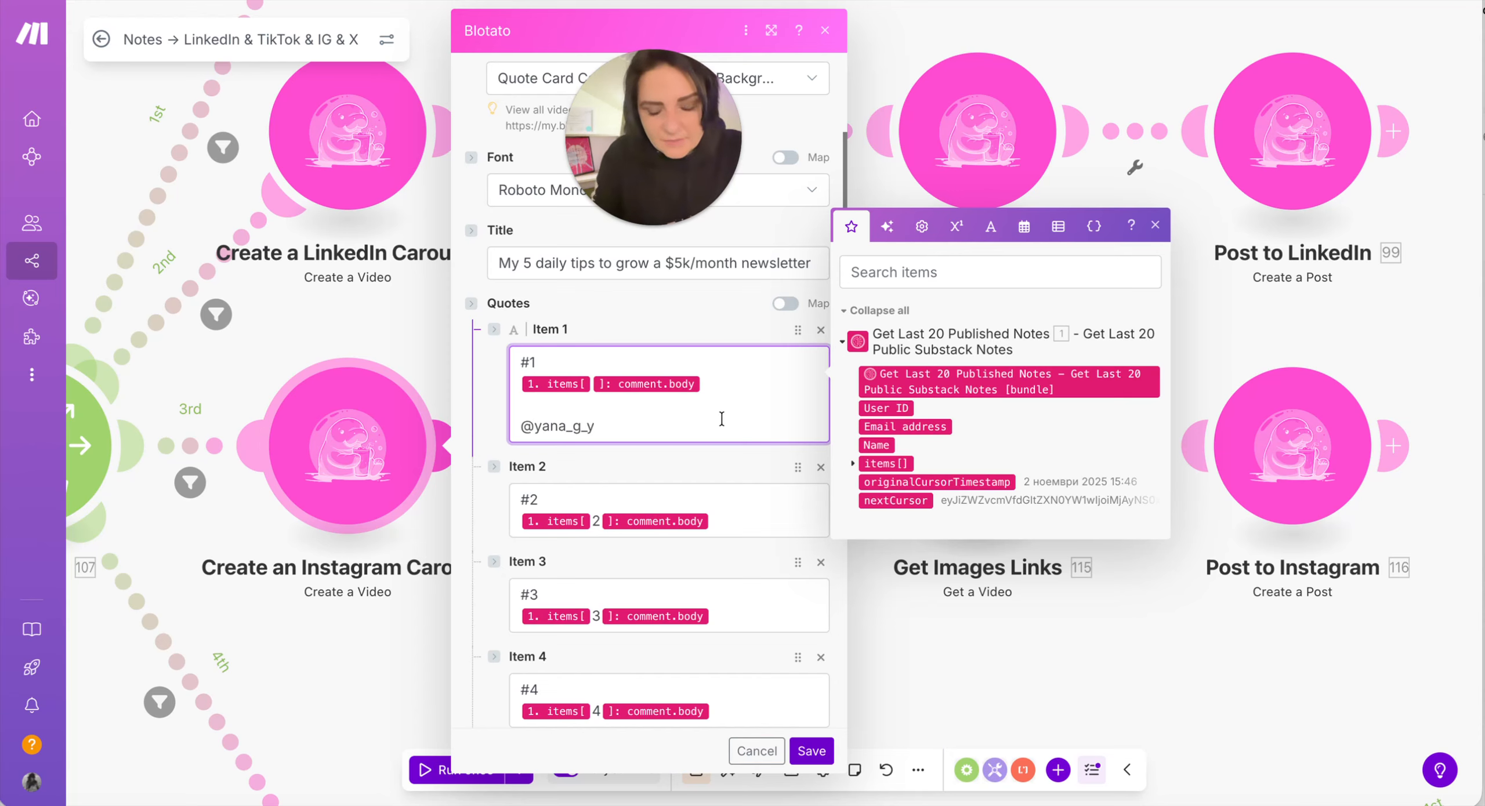
pyautogui.moveTo(650, 435); pyautogui.dragTo(525, 427)
pyautogui.press('BackSpace')
pyautogui.press('BackSpace')
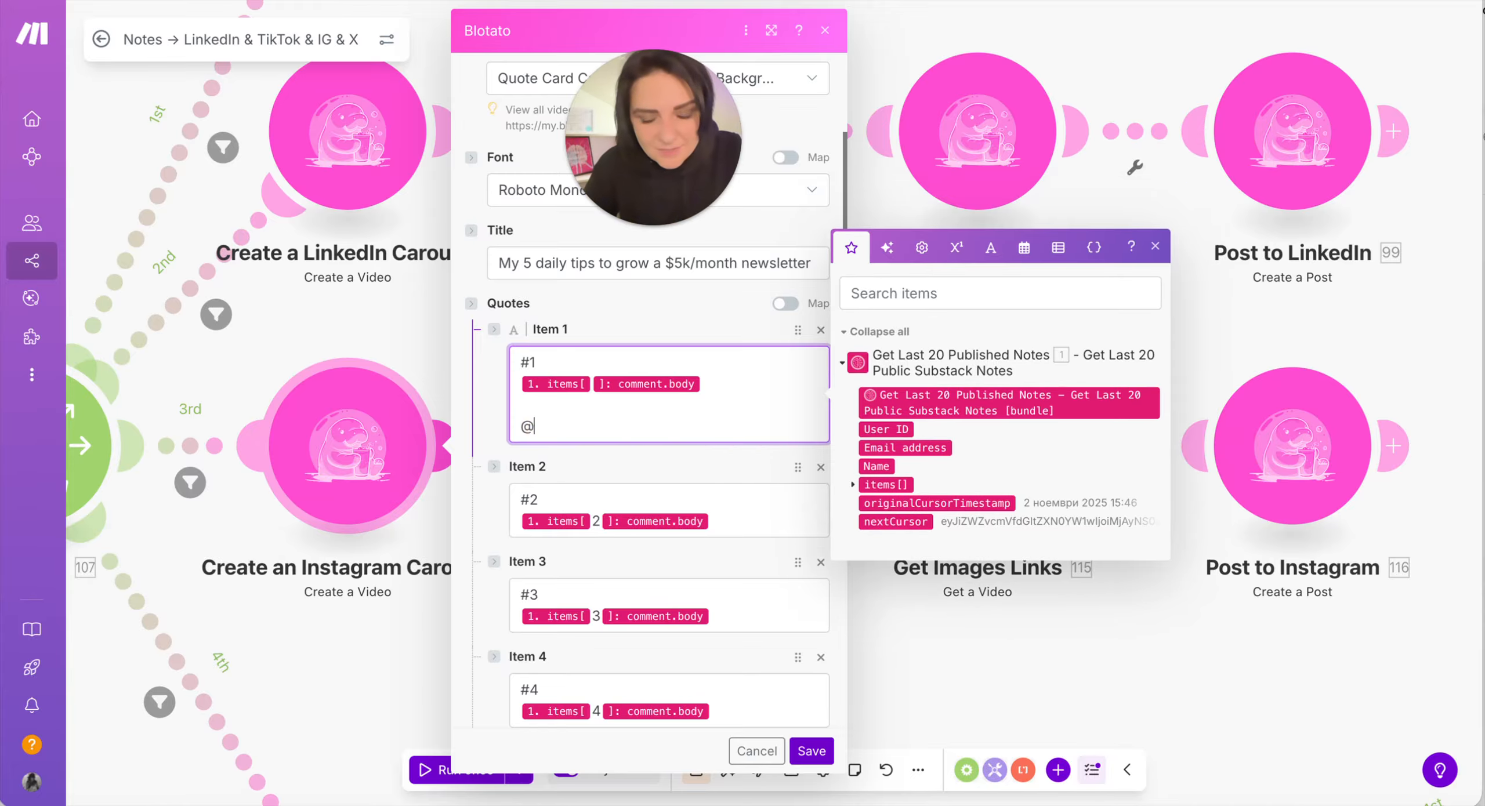
pyautogui.press('BackSpace')
pyautogui.click(811, 750)
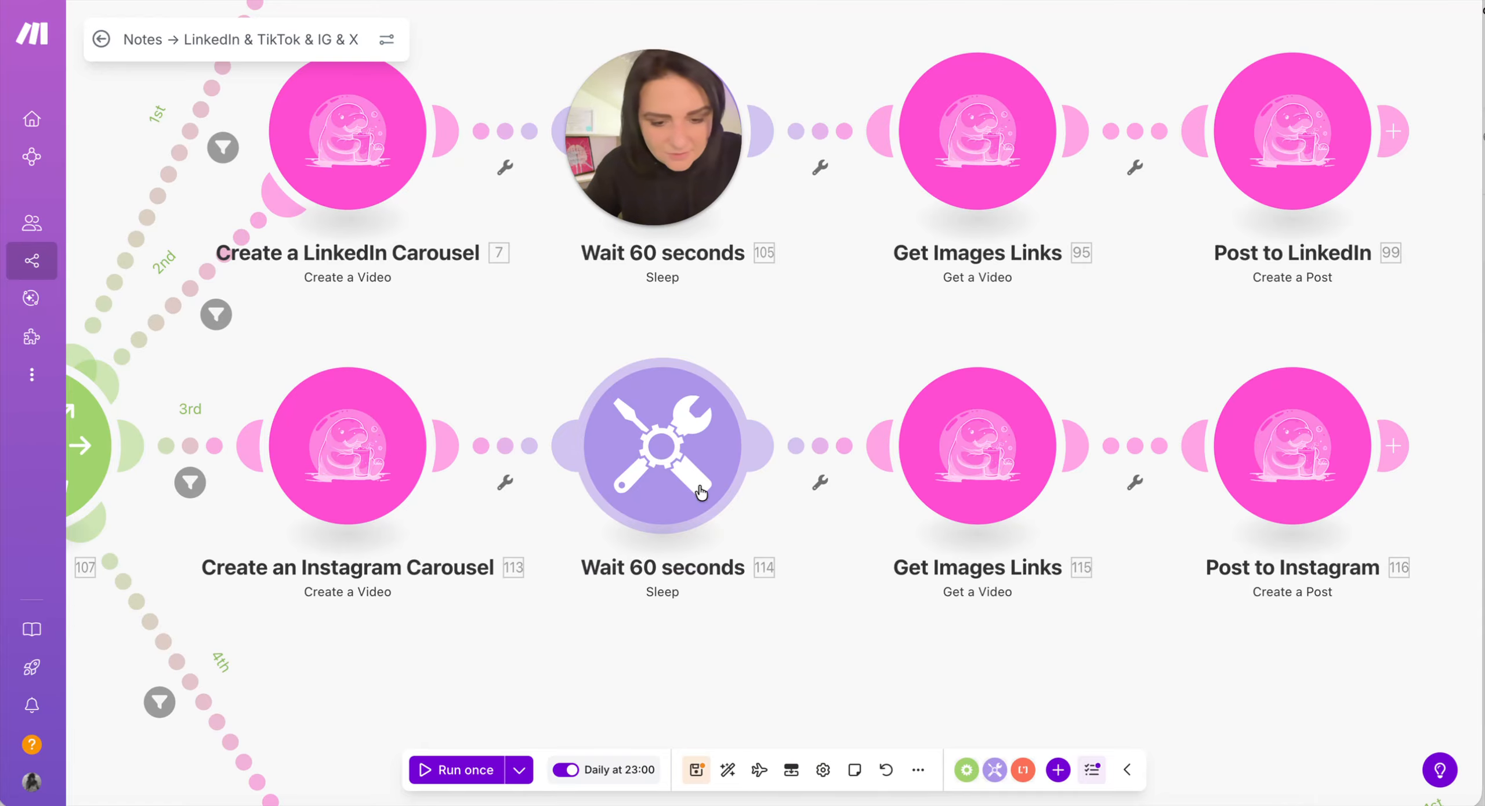
# Step: Open the Post to Instagram module's settings and check the available platforms, keeping Instagram selected
pyautogui.moveTo(875, 602); pyautogui.dragTo(838, 603)
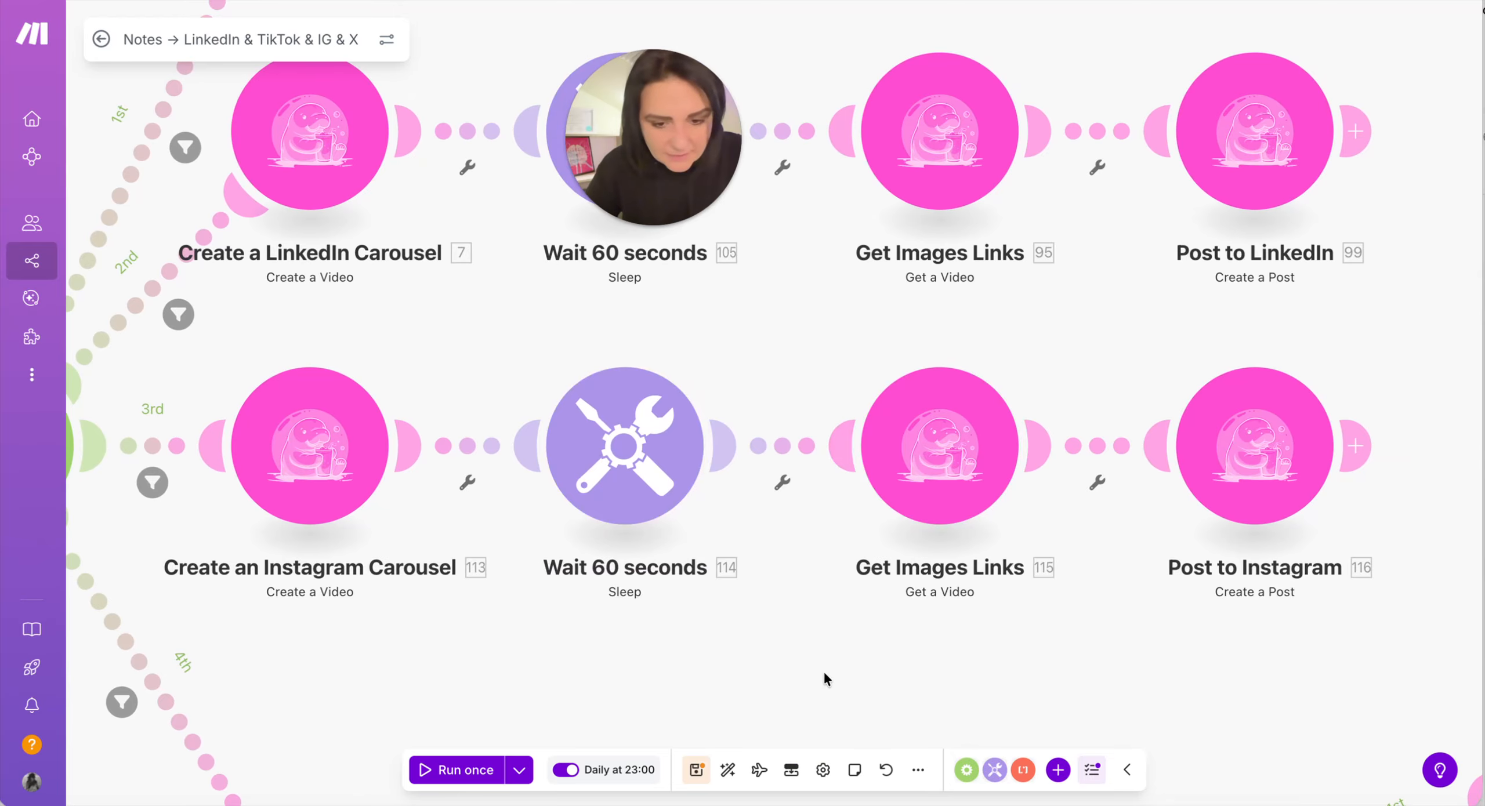
pyautogui.moveTo(826, 677); pyautogui.dragTo(625, 650)
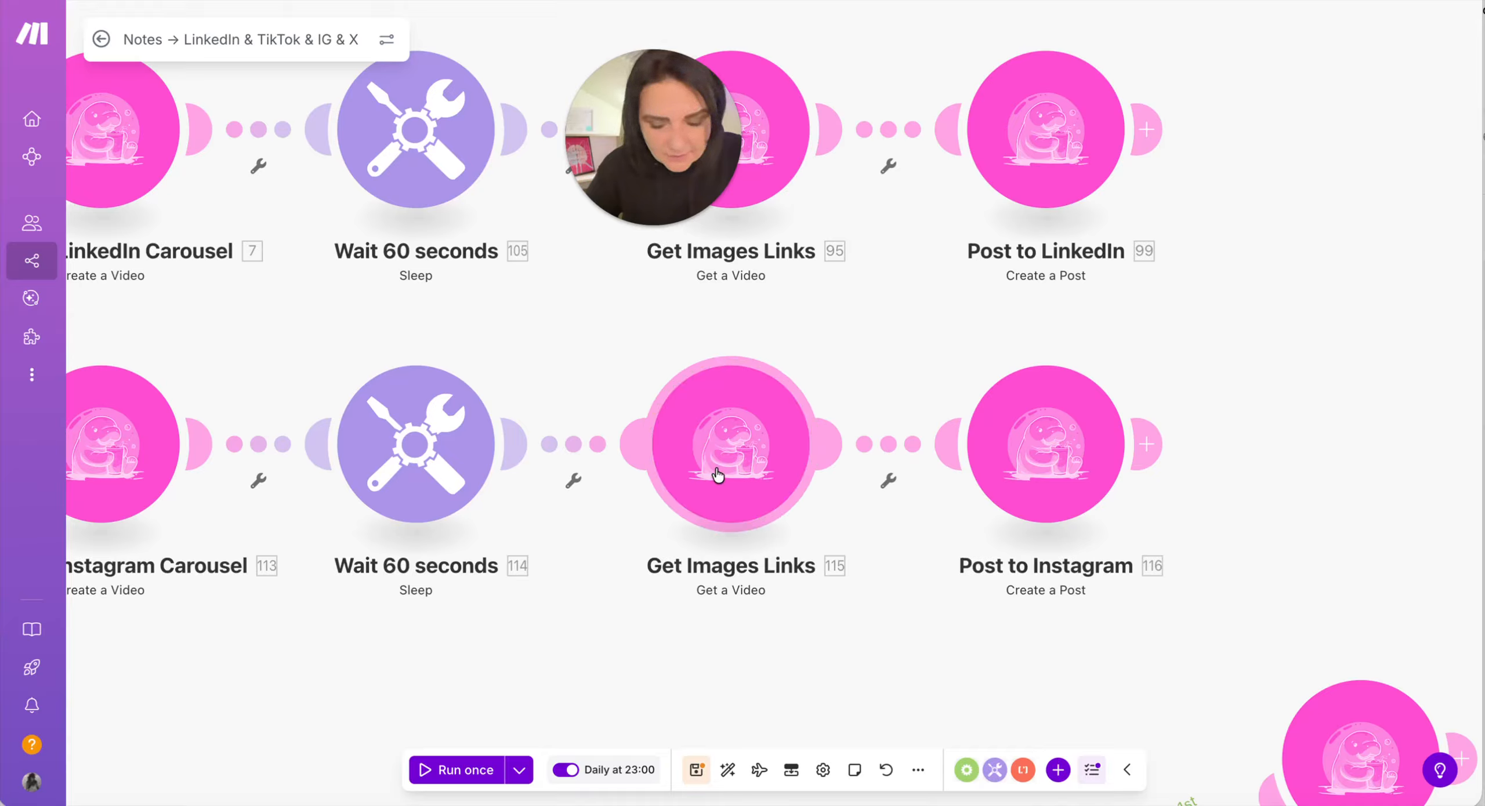
pyautogui.click(1029, 448)
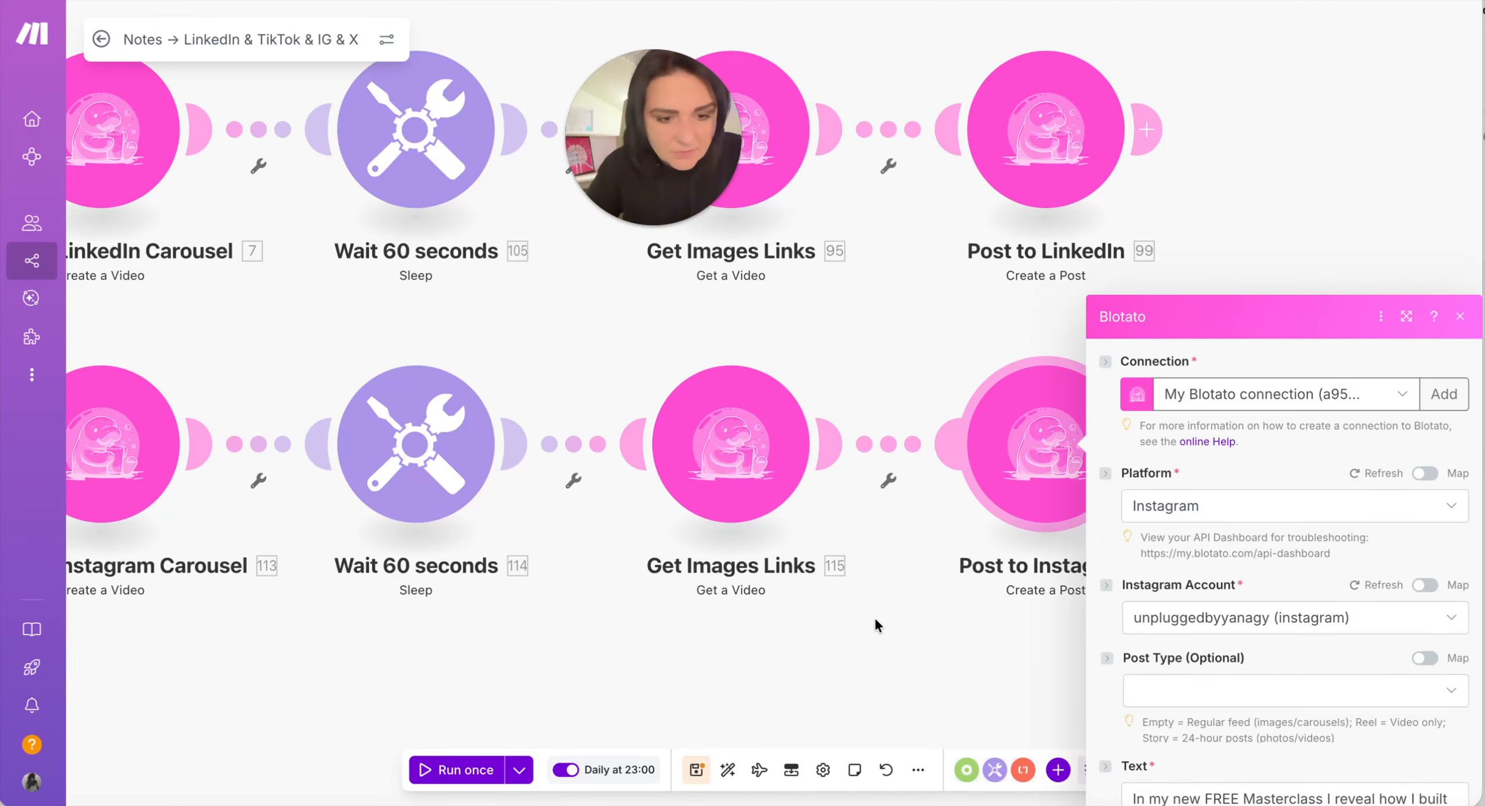
pyautogui.moveTo(870, 629); pyautogui.dragTo(1006, 601)
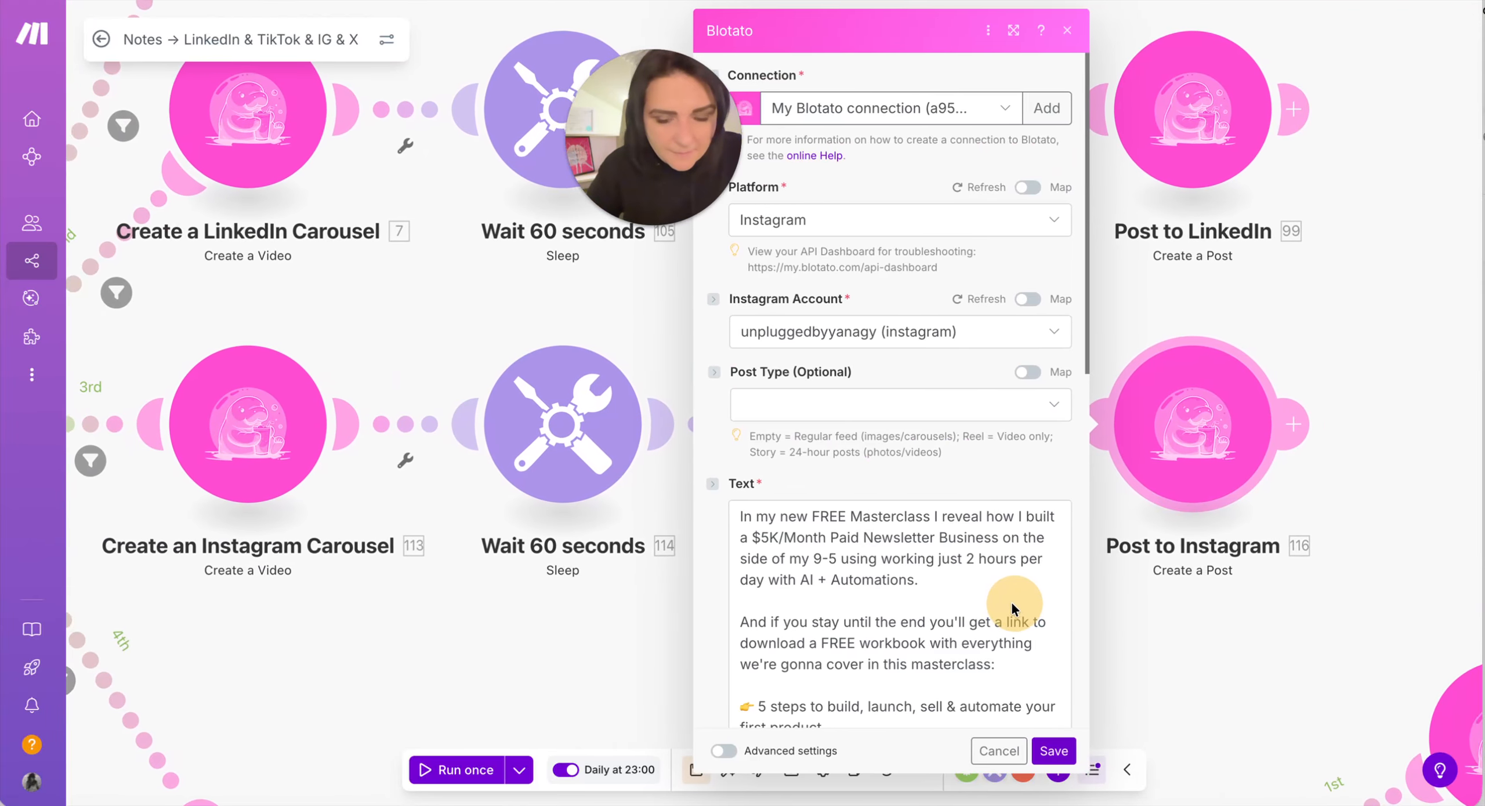
pyautogui.click(863, 223)
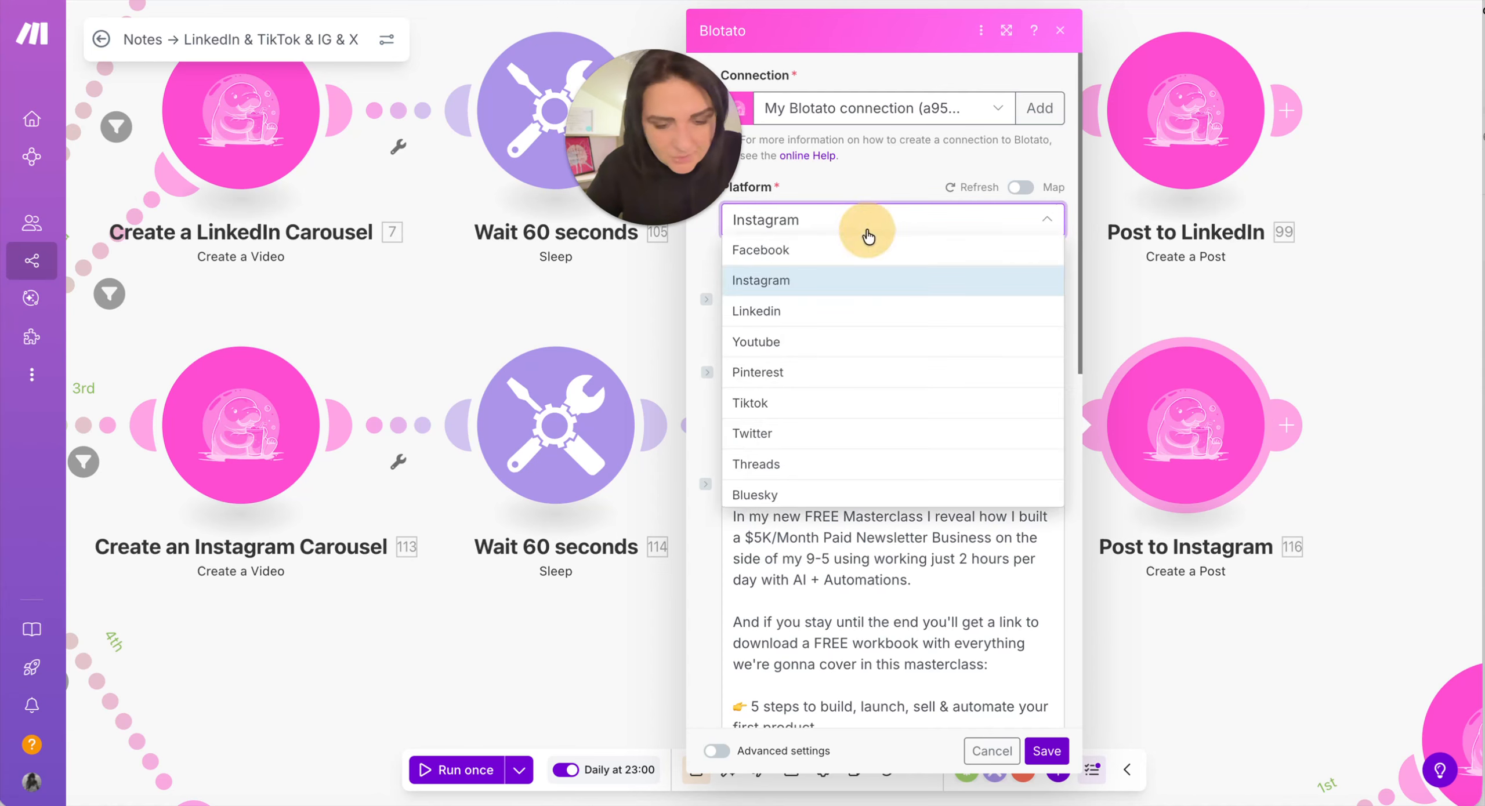
pyautogui.click(839, 282)
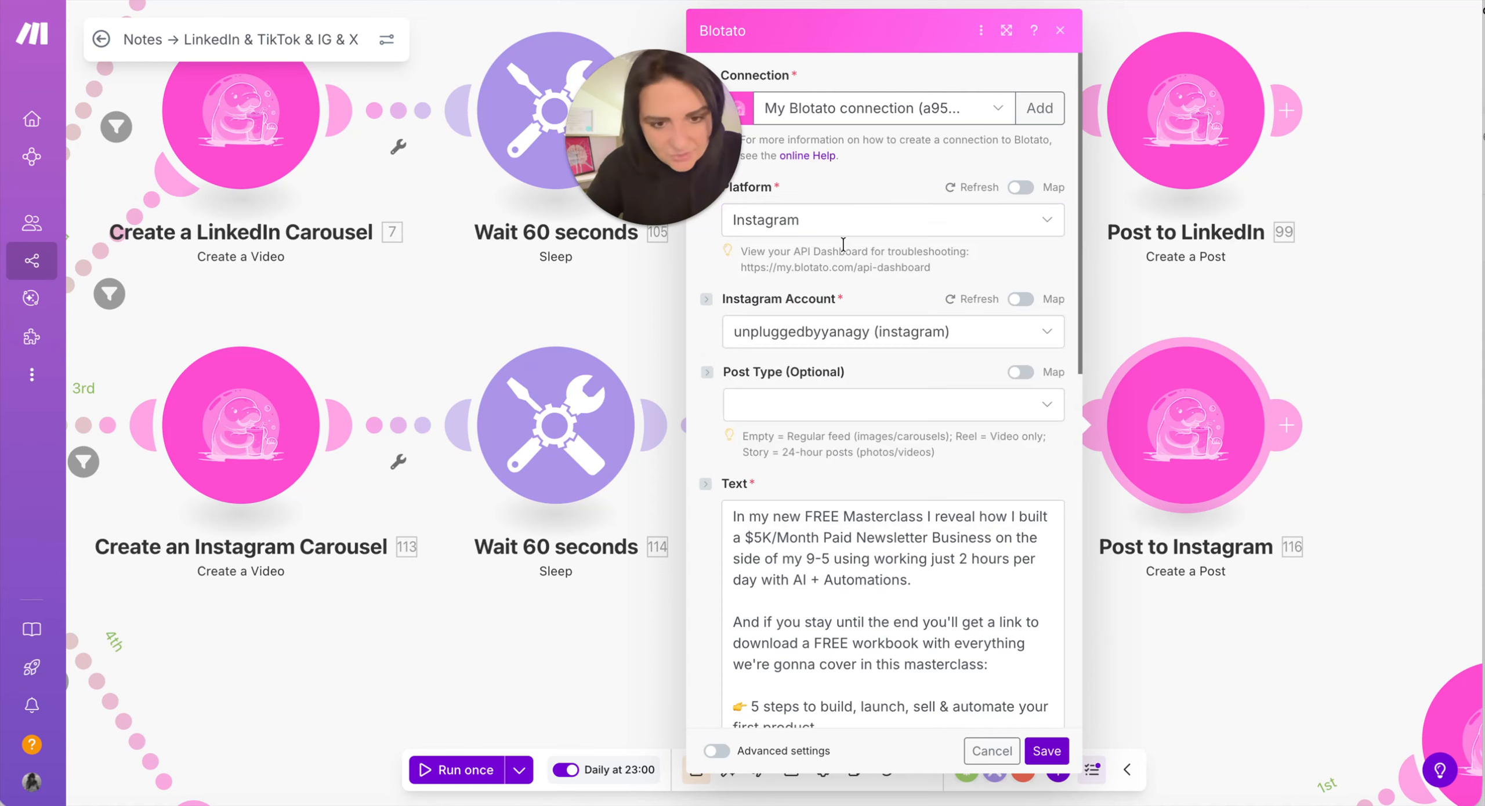
# Step: Review the Post to Instagram module's caption text and its six Media URL mappings, then close the settings without saving
pyautogui.scroll(-3, 848, 466)
pyautogui.click(848, 466)
pyautogui.scroll(-3, 848, 466)
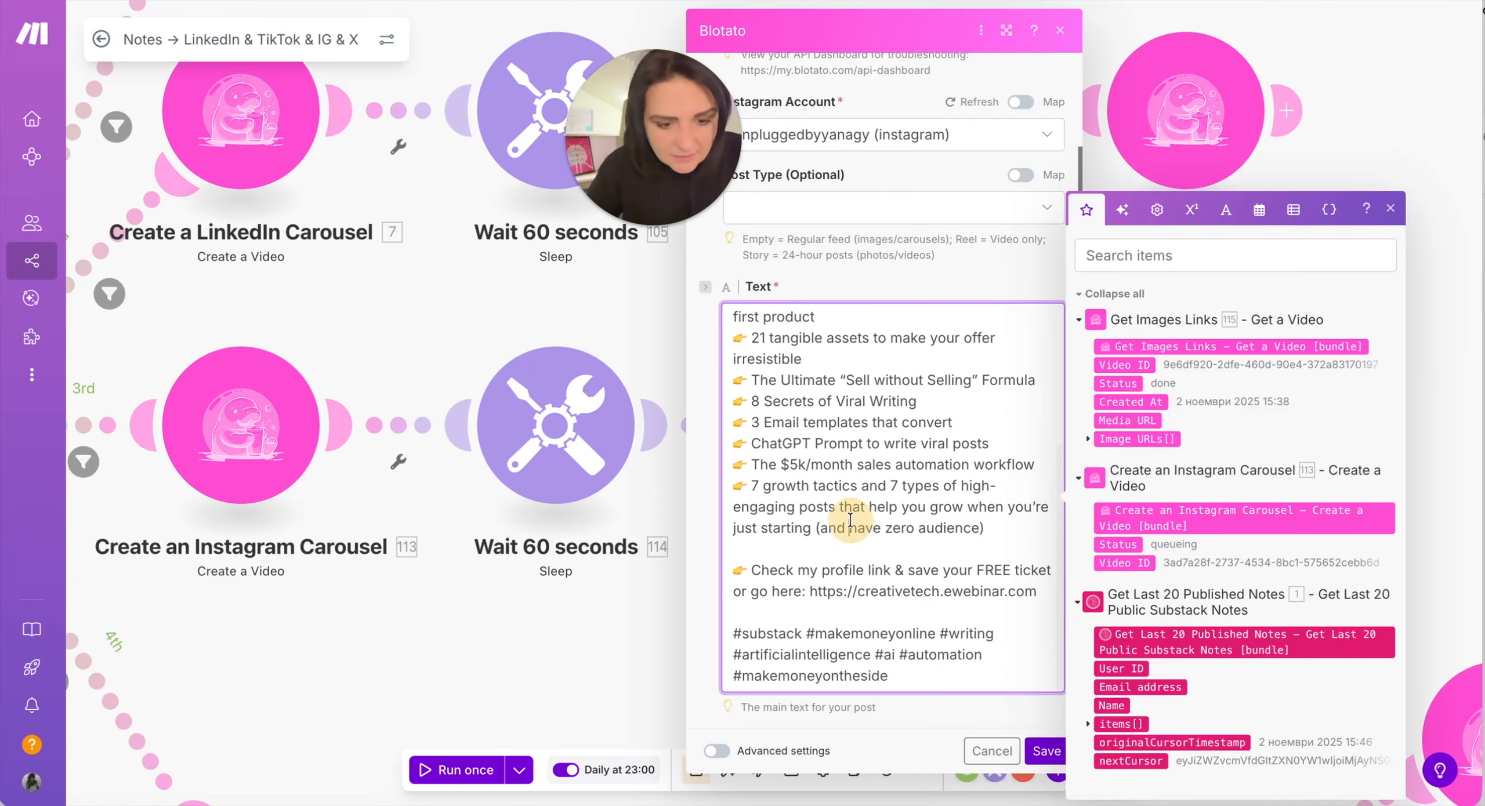
pyautogui.click(892, 261)
pyautogui.scroll(-4, 890, 388)
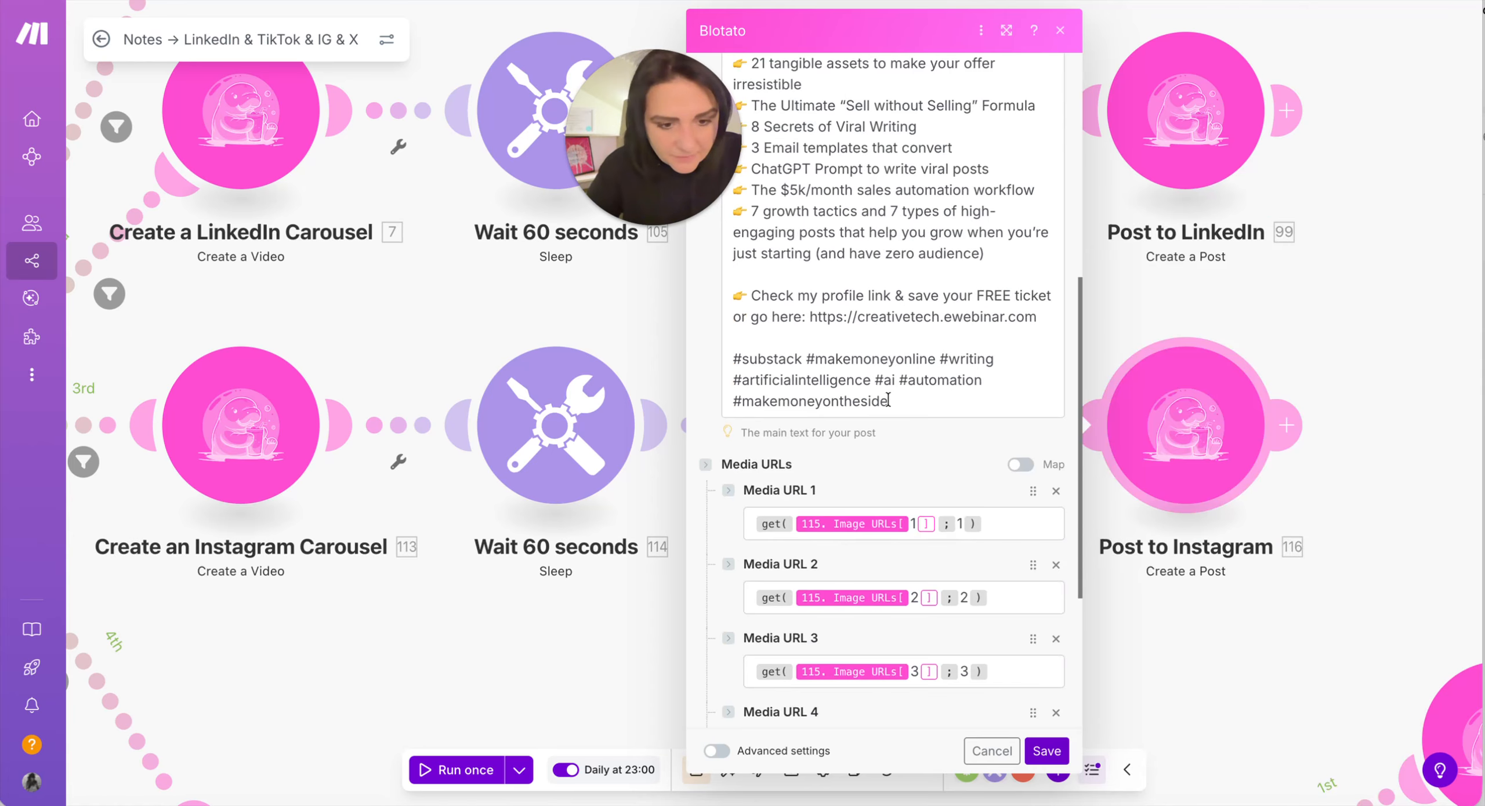
pyautogui.scroll(-4, 877, 508)
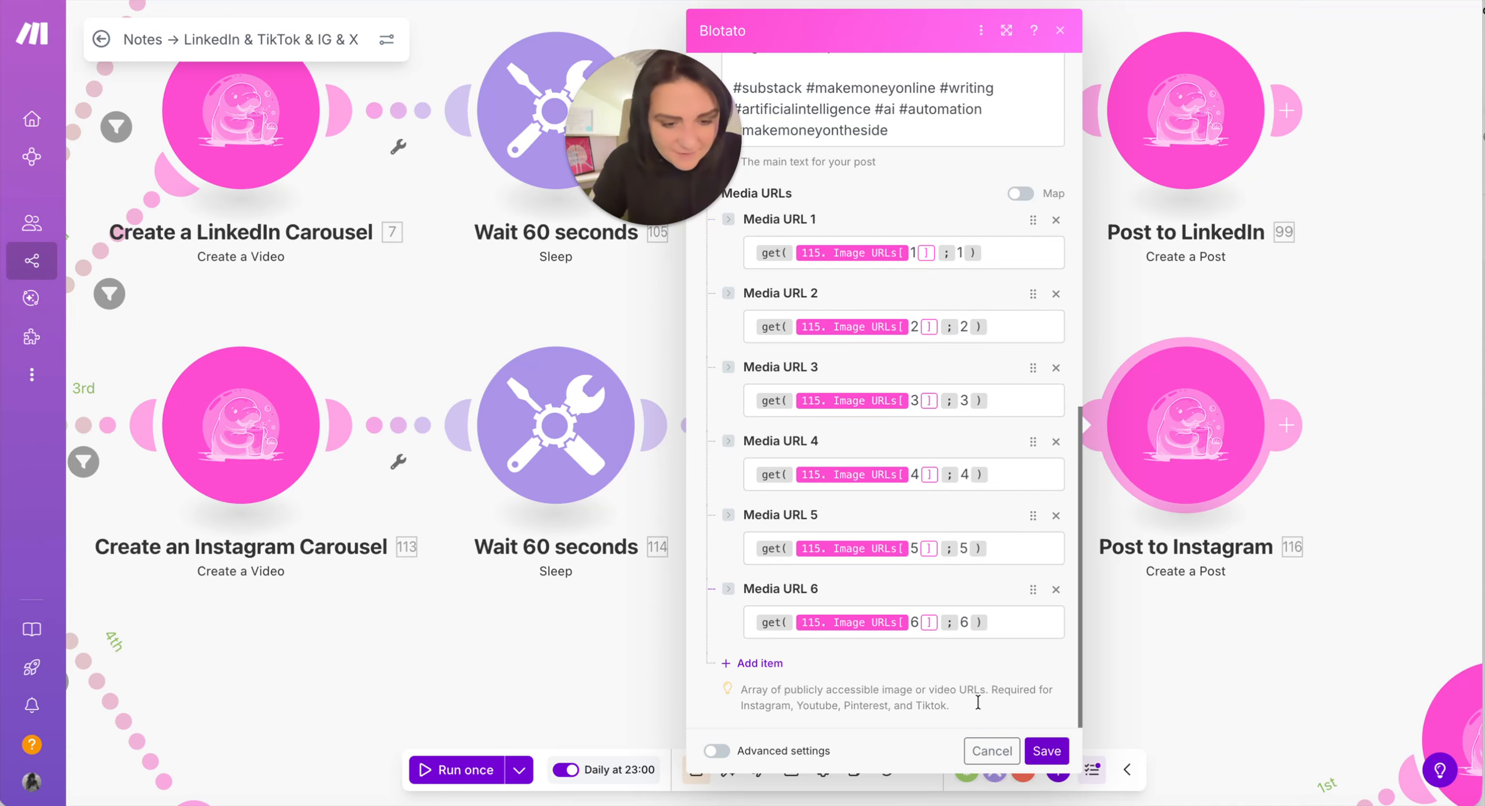
pyautogui.click(992, 750)
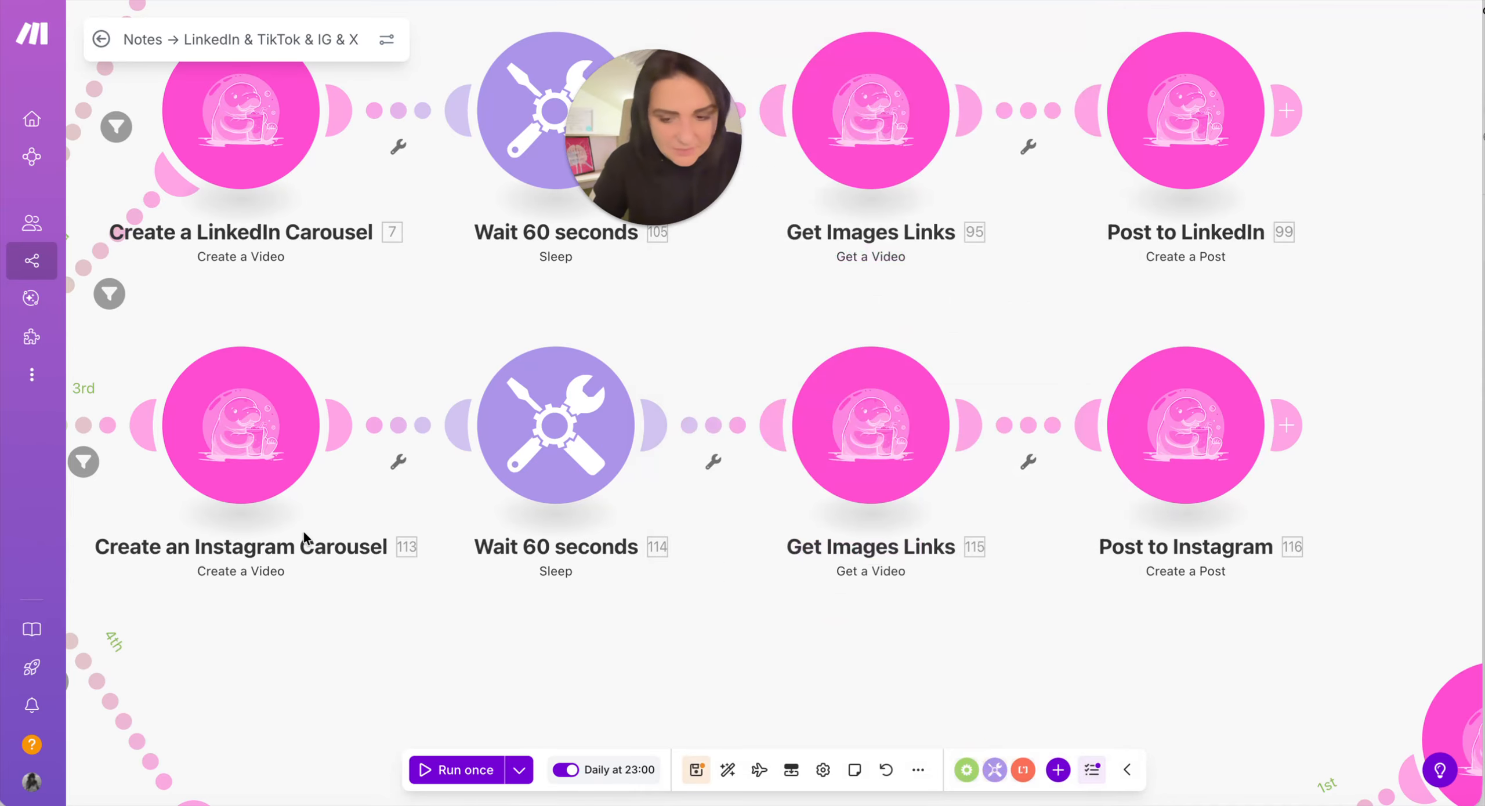
# Step: Check the five numbered quote items in the Create an Instagram Carousel module and close it without saving
pyautogui.click(232, 431)
pyautogui.scroll(-5, 474, 498)
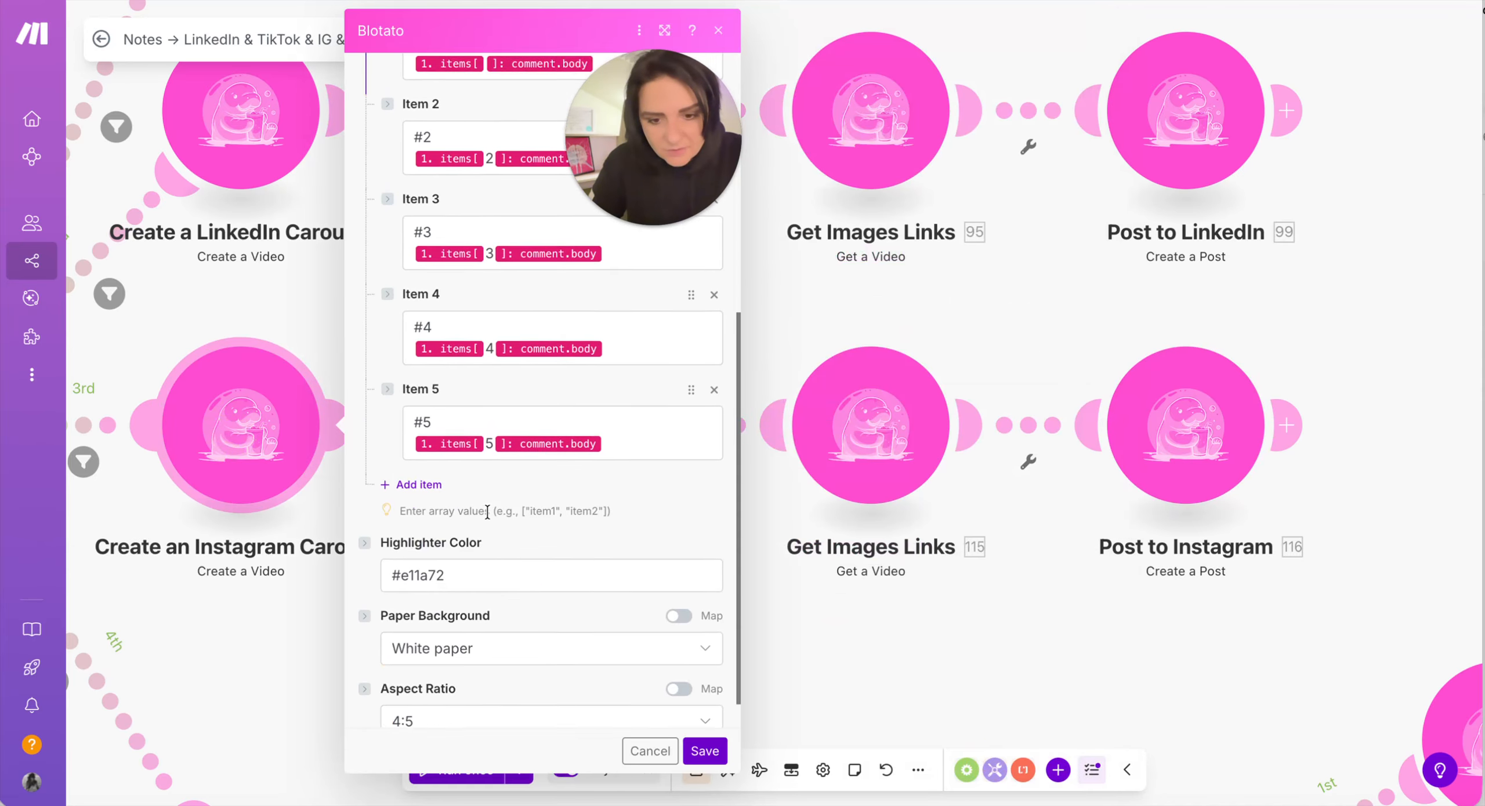
pyautogui.scroll(3, 488, 511)
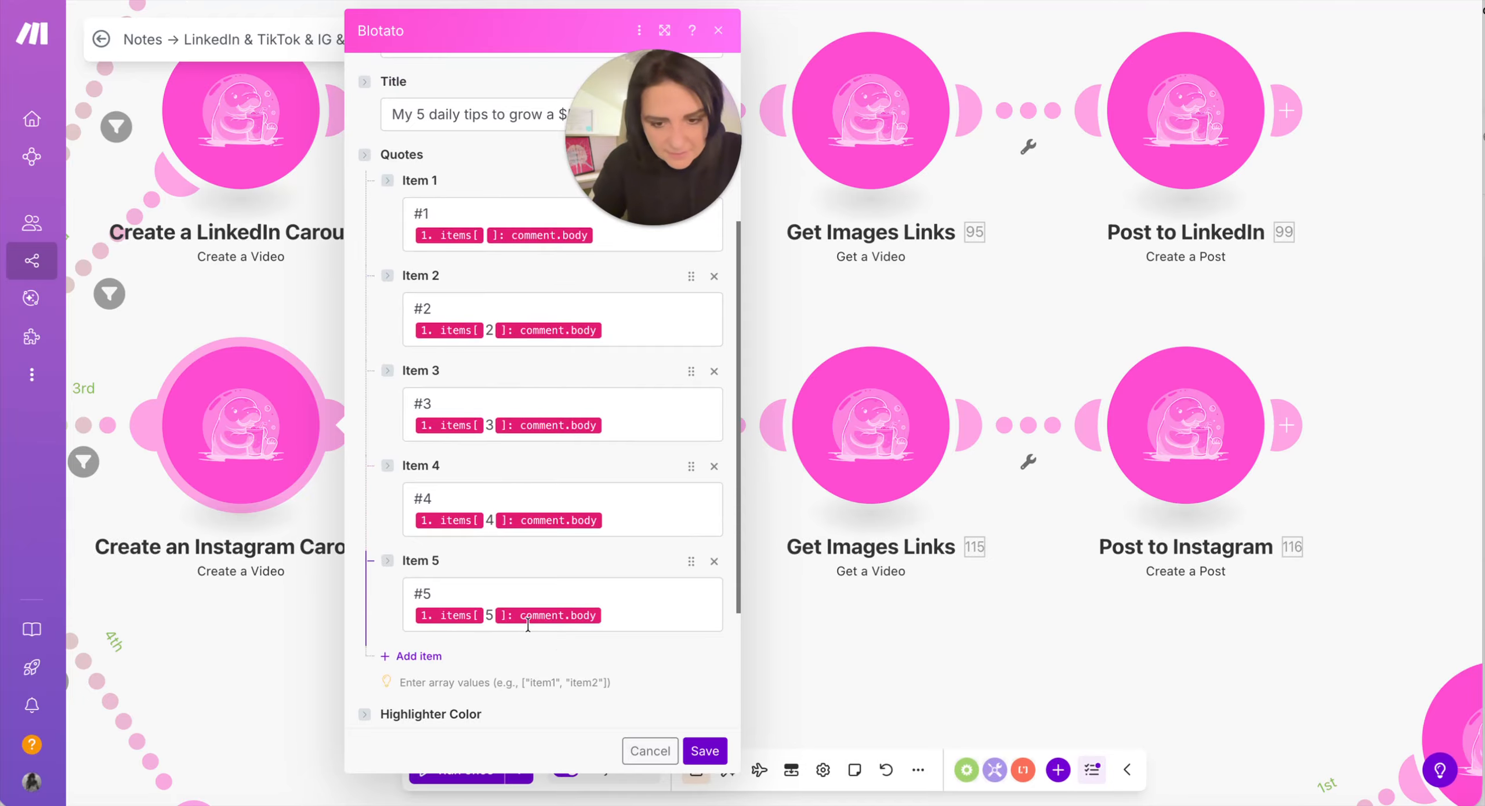
pyautogui.click(650, 751)
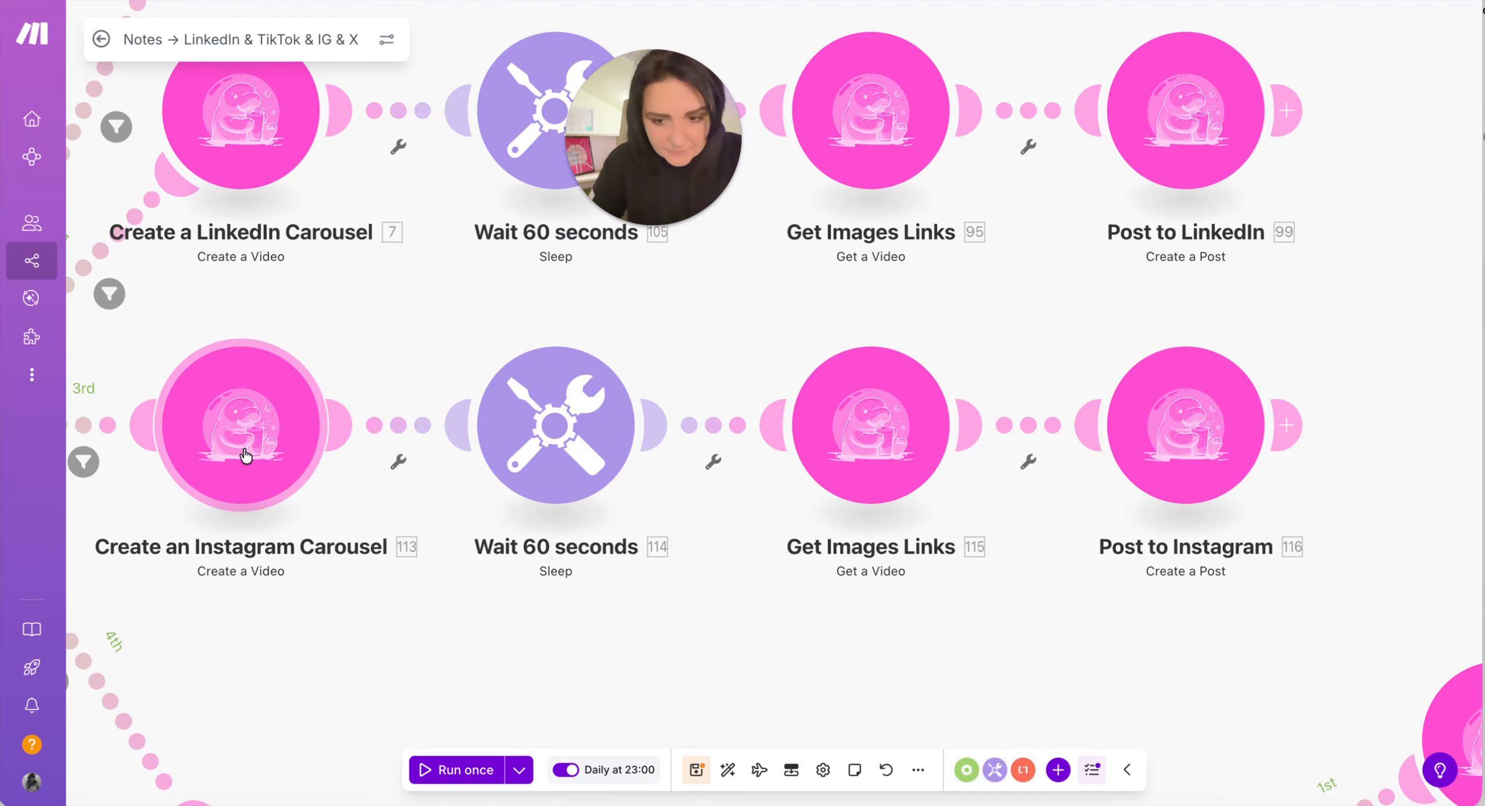
# Step: Compare the Post to Instagram module's Media URL 1 to 6 entries with the carousel's quote items and close its settings
pyautogui.click(1193, 431)
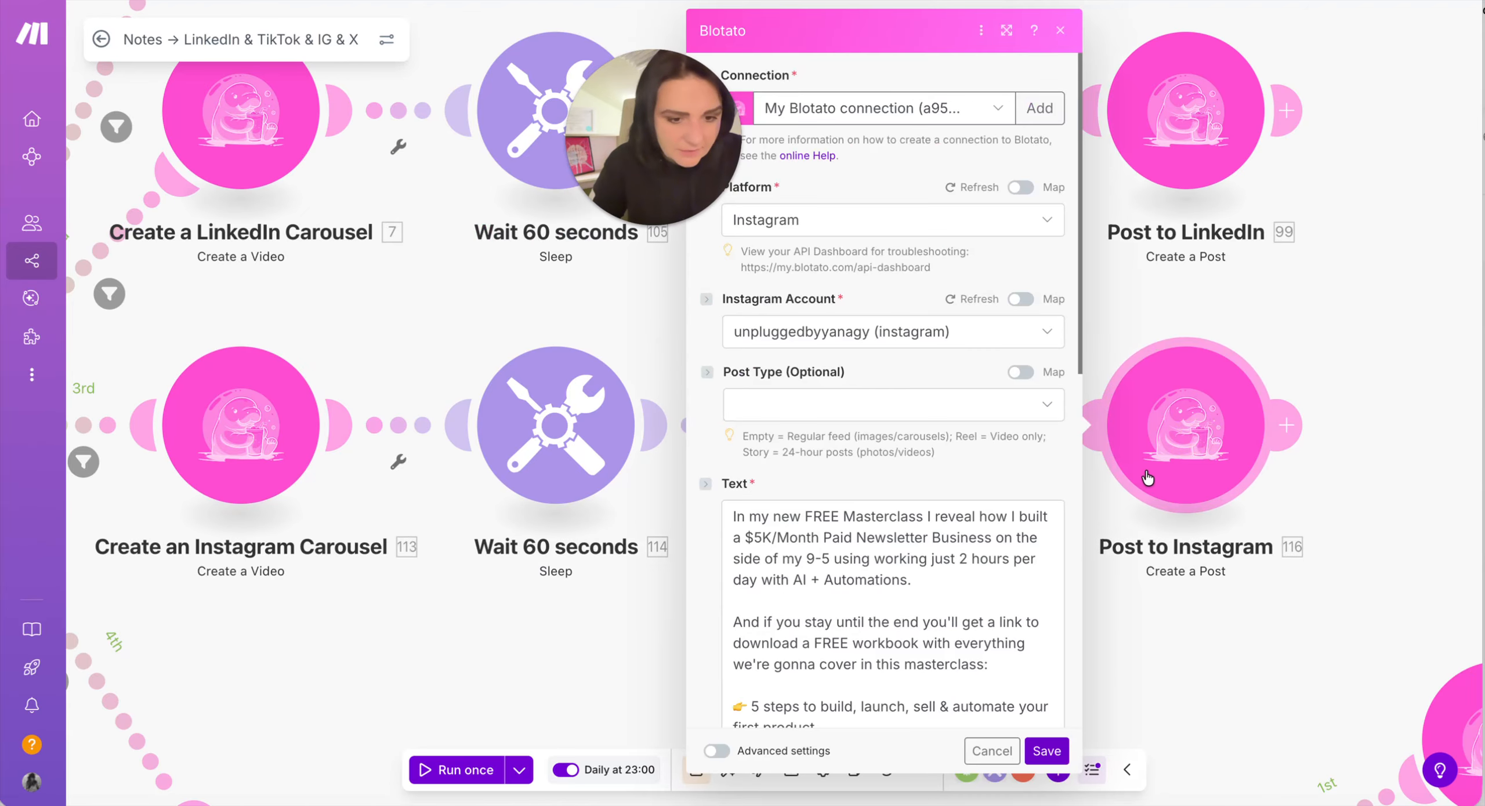
pyautogui.scroll(-10, 837, 421)
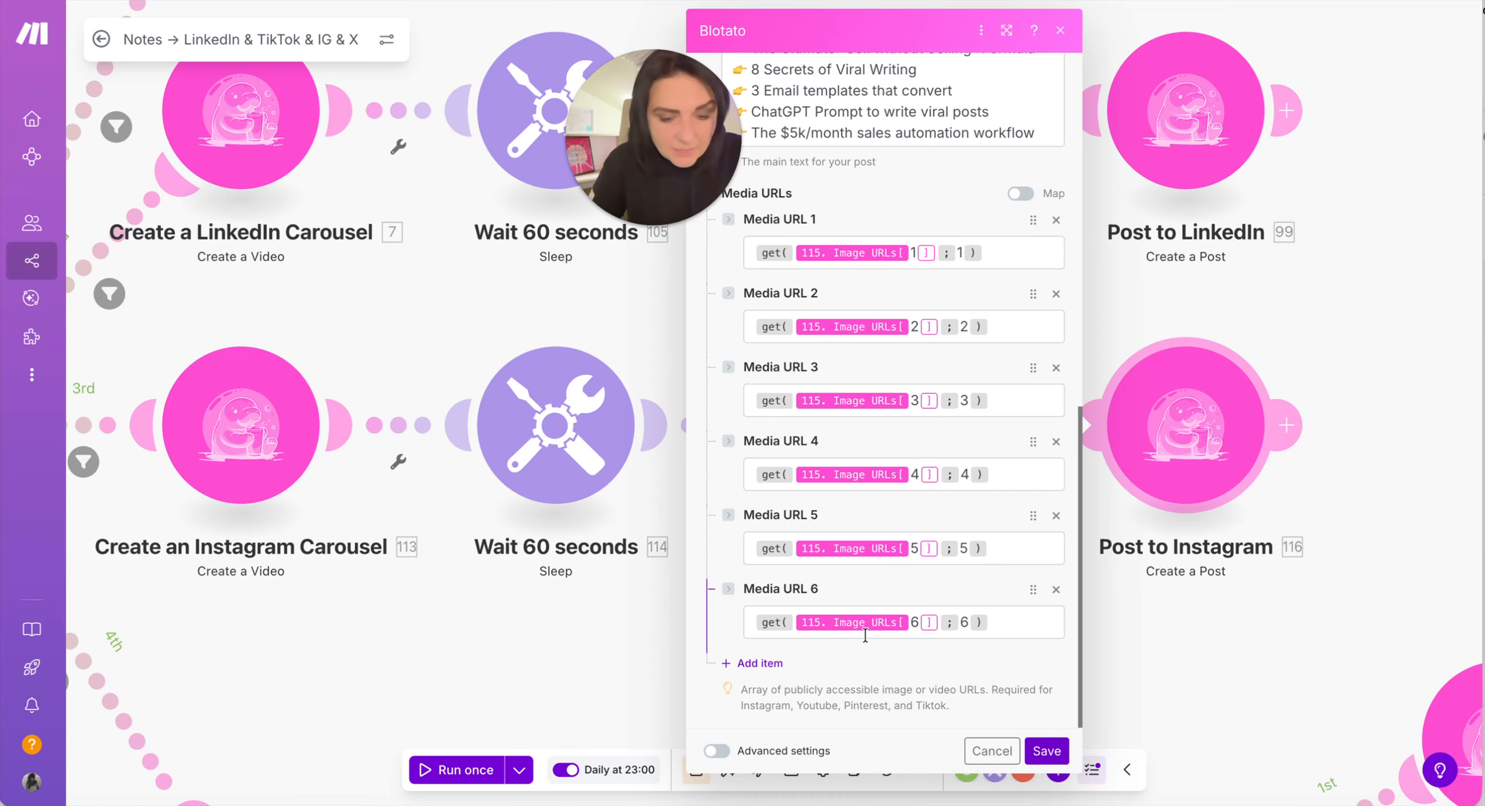
pyautogui.click(1060, 30)
# Step: Open the Create X Quote Image module on the 4th route and check the template options, keeping Twitter/X style quote cards with minimal style
pyautogui.hscroll(-5, 583, 568)
pyautogui.scroll(-3, 578, 573)
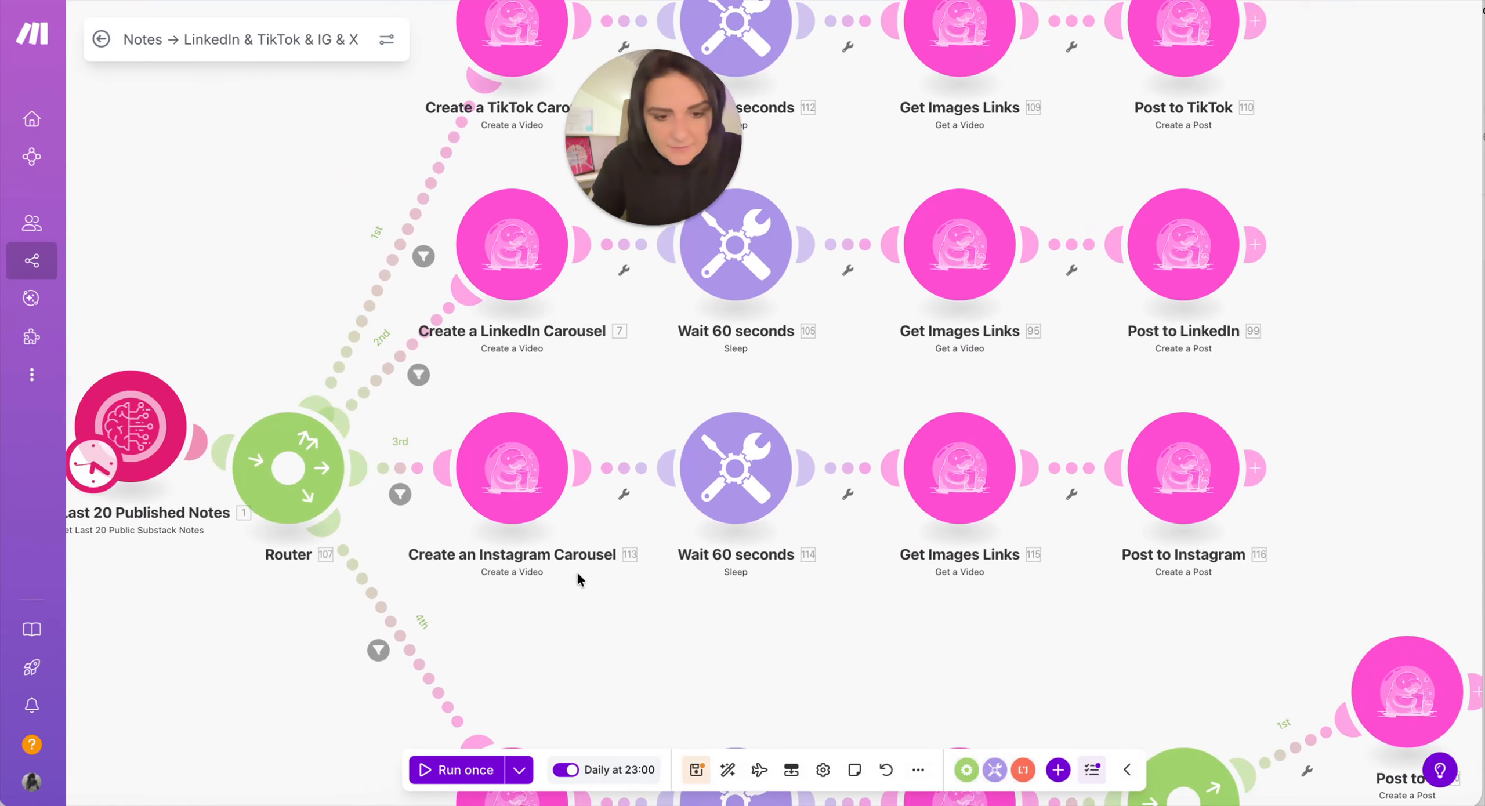
pyautogui.scroll(2, 577, 574)
pyautogui.moveTo(562, 642); pyautogui.dragTo(544, 416)
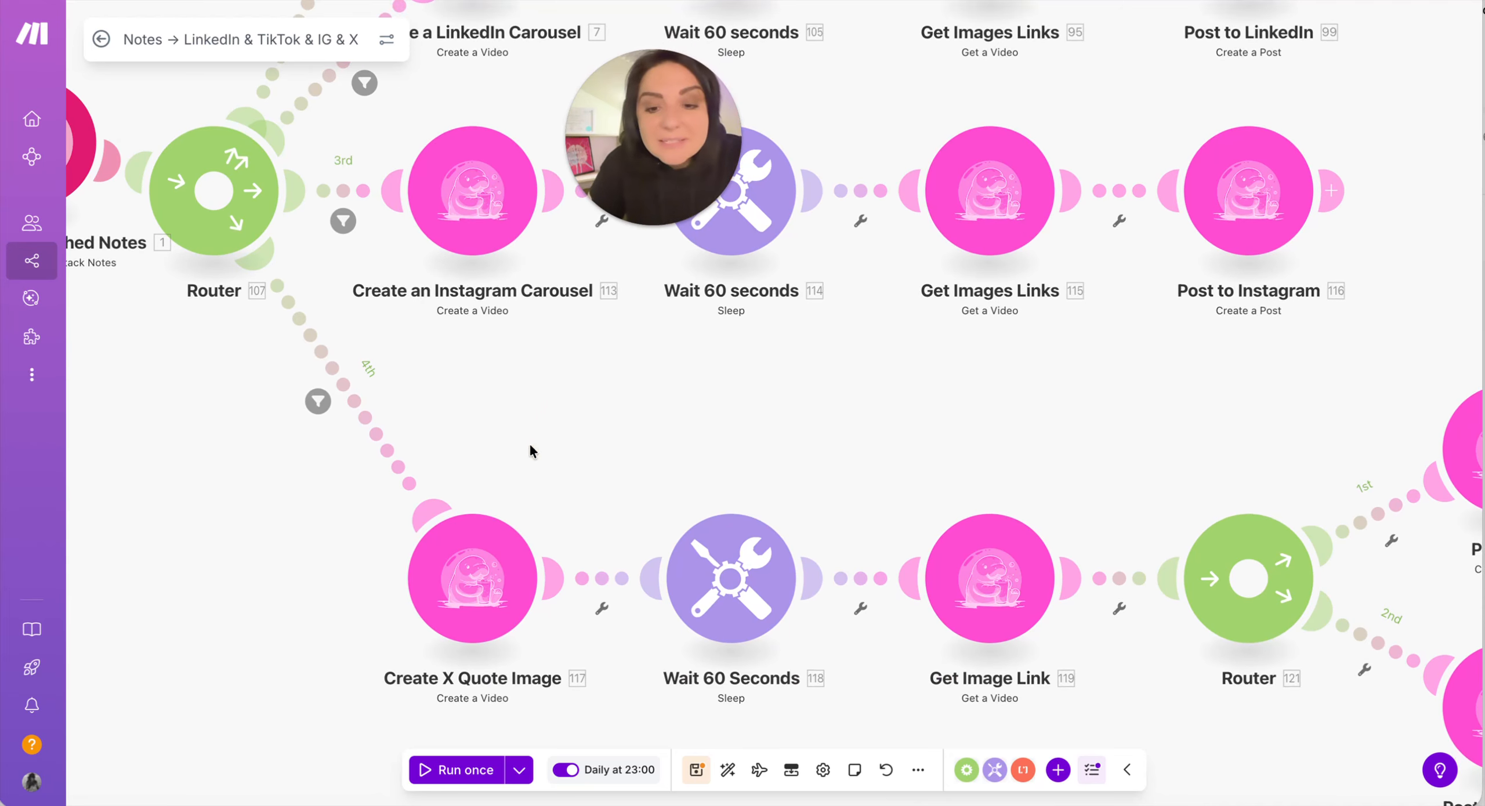
pyautogui.moveTo(530, 447); pyautogui.dragTo(534, 283)
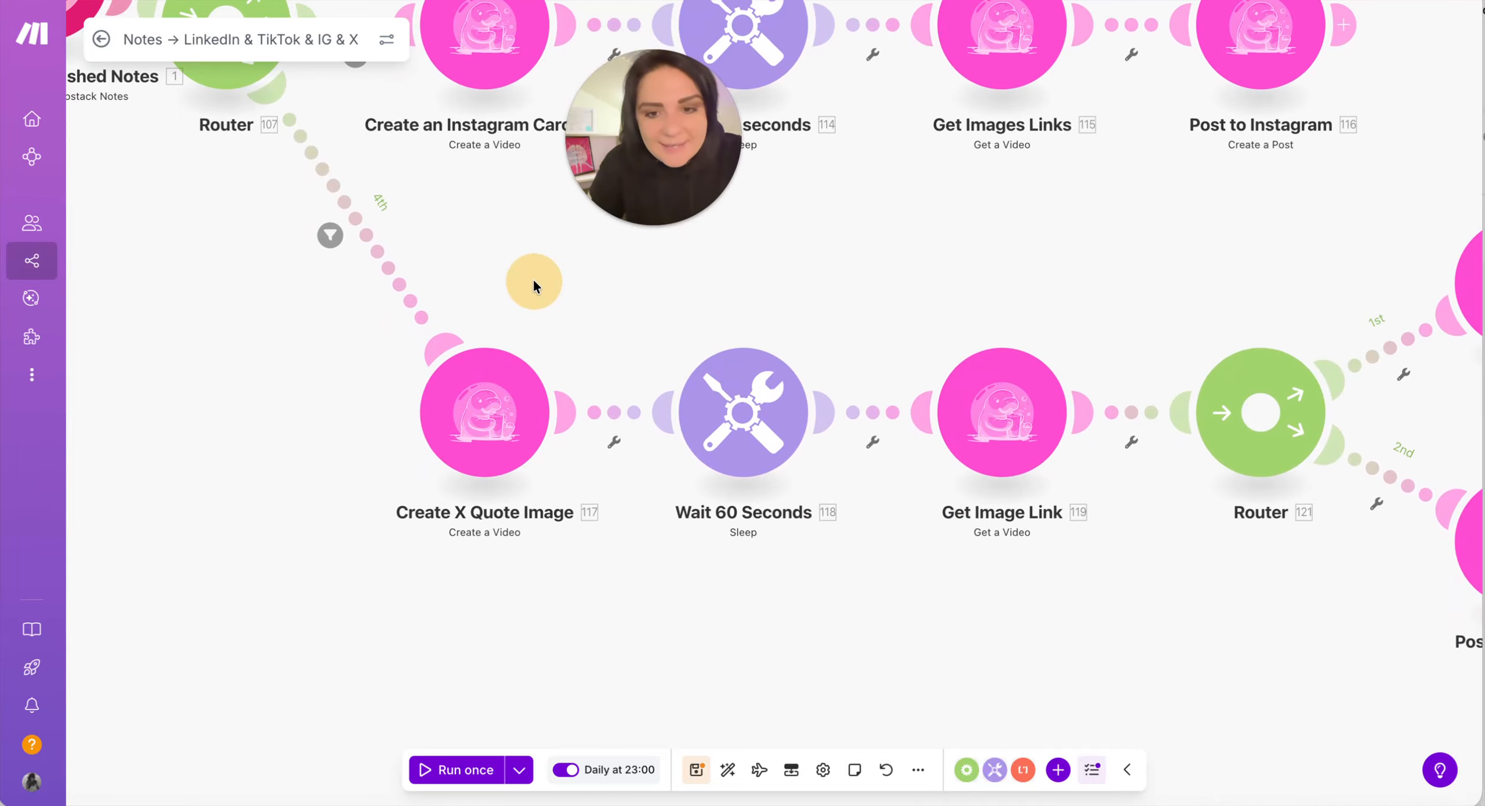
pyautogui.click(485, 406)
pyautogui.moveTo(700, 96); pyautogui.dragTo(515, 159)
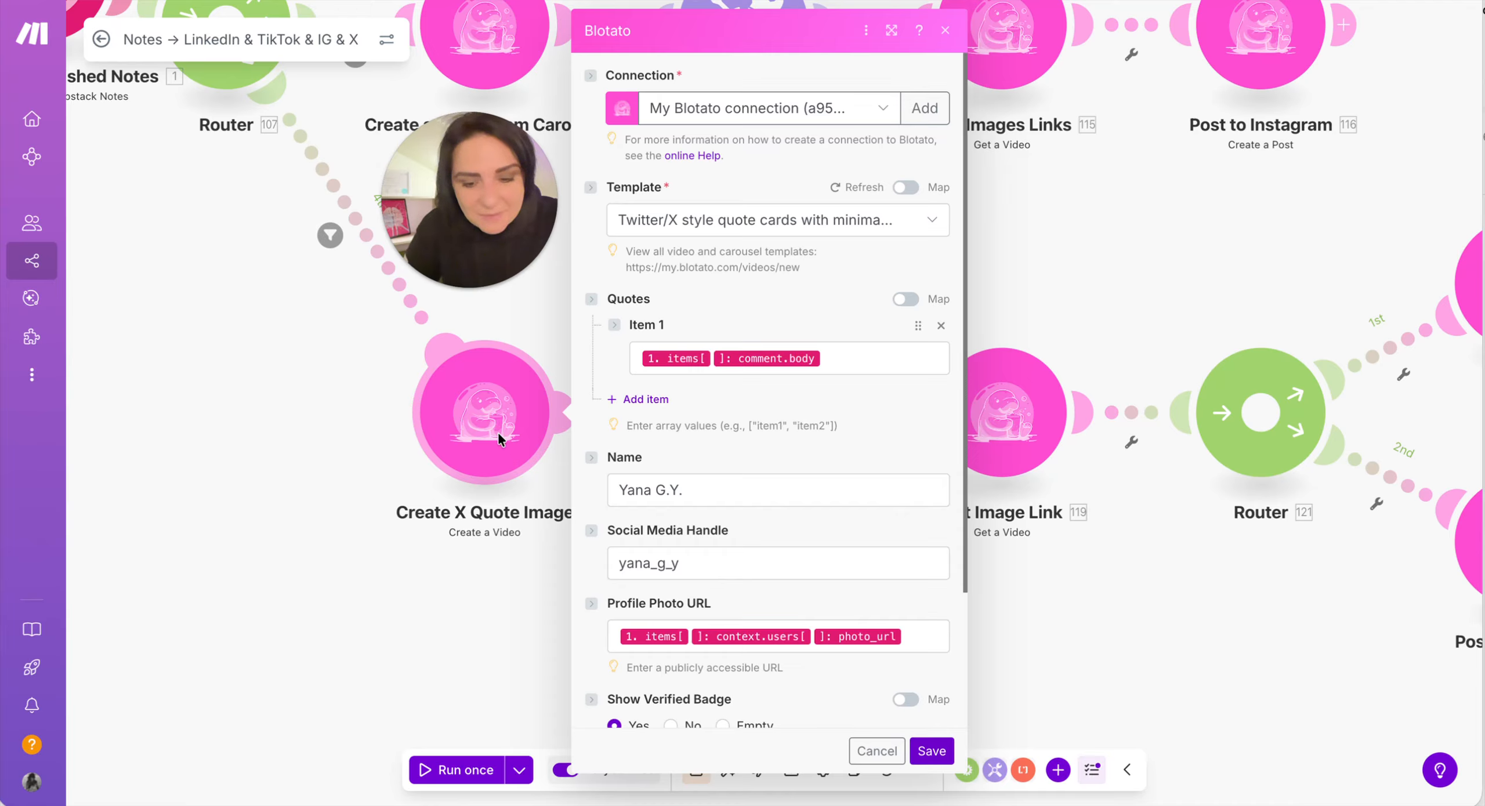
pyautogui.click(695, 228)
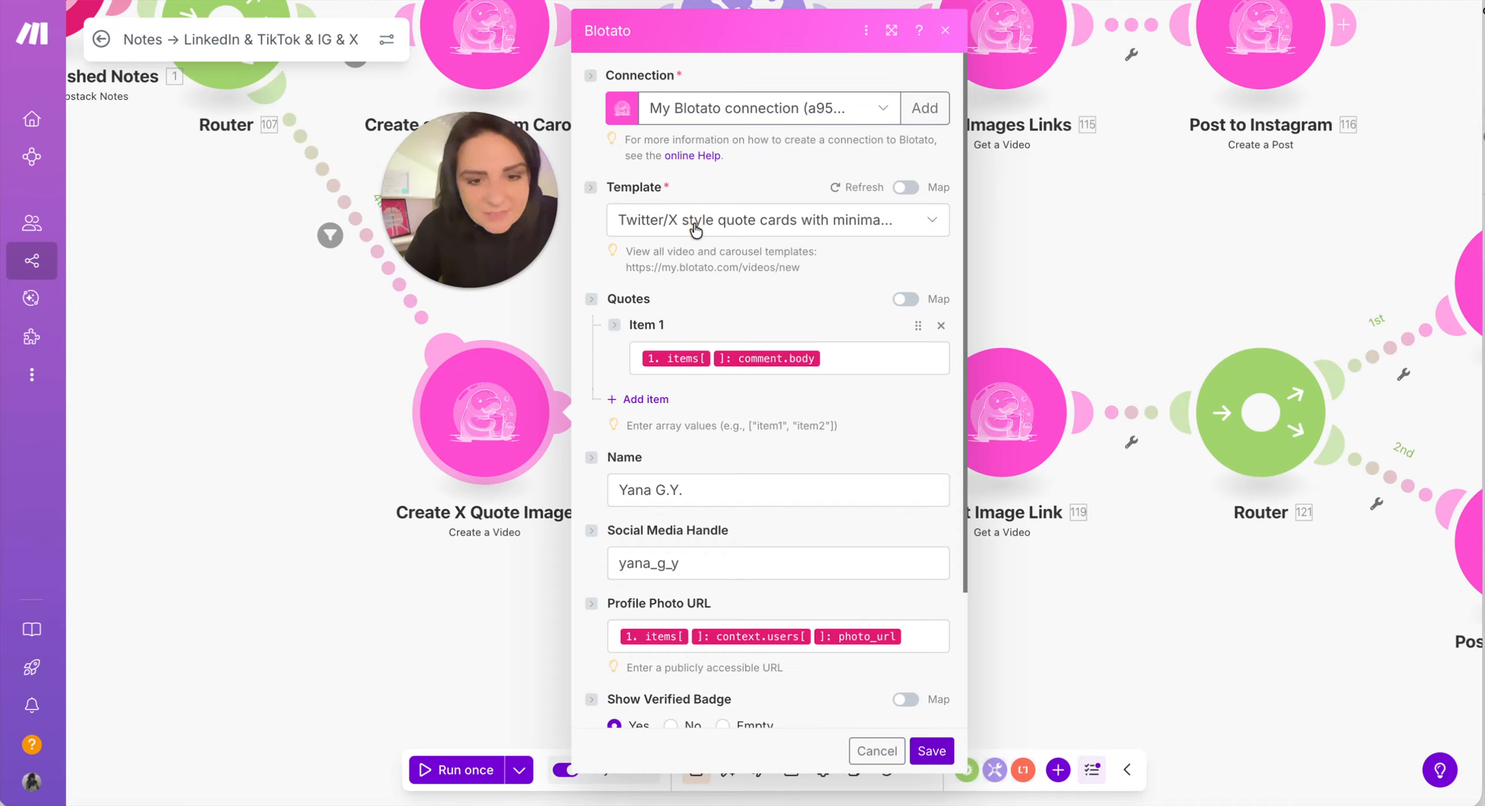
pyautogui.click(694, 227)
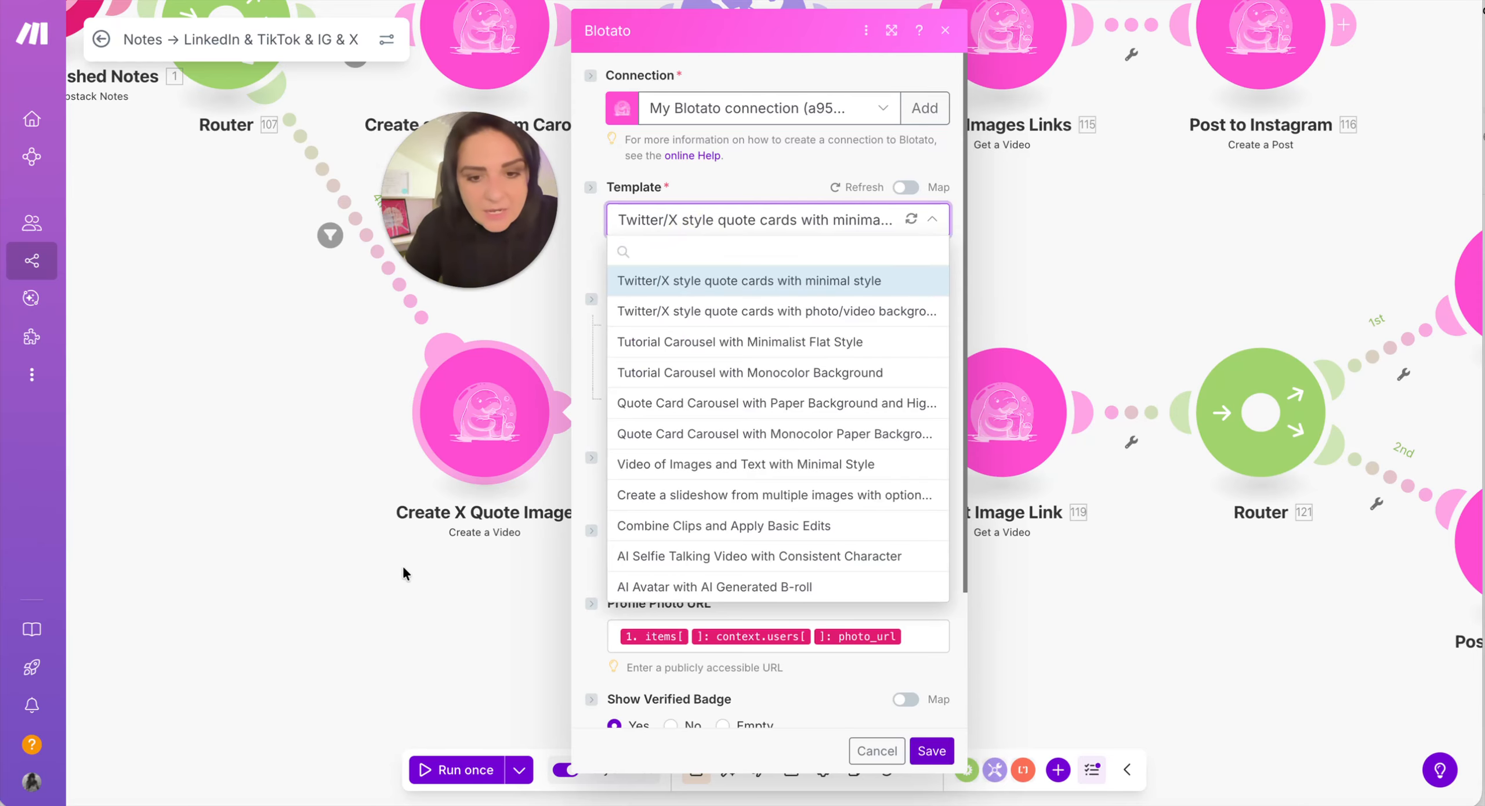
pyautogui.click(417, 601)
pyautogui.click(482, 444)
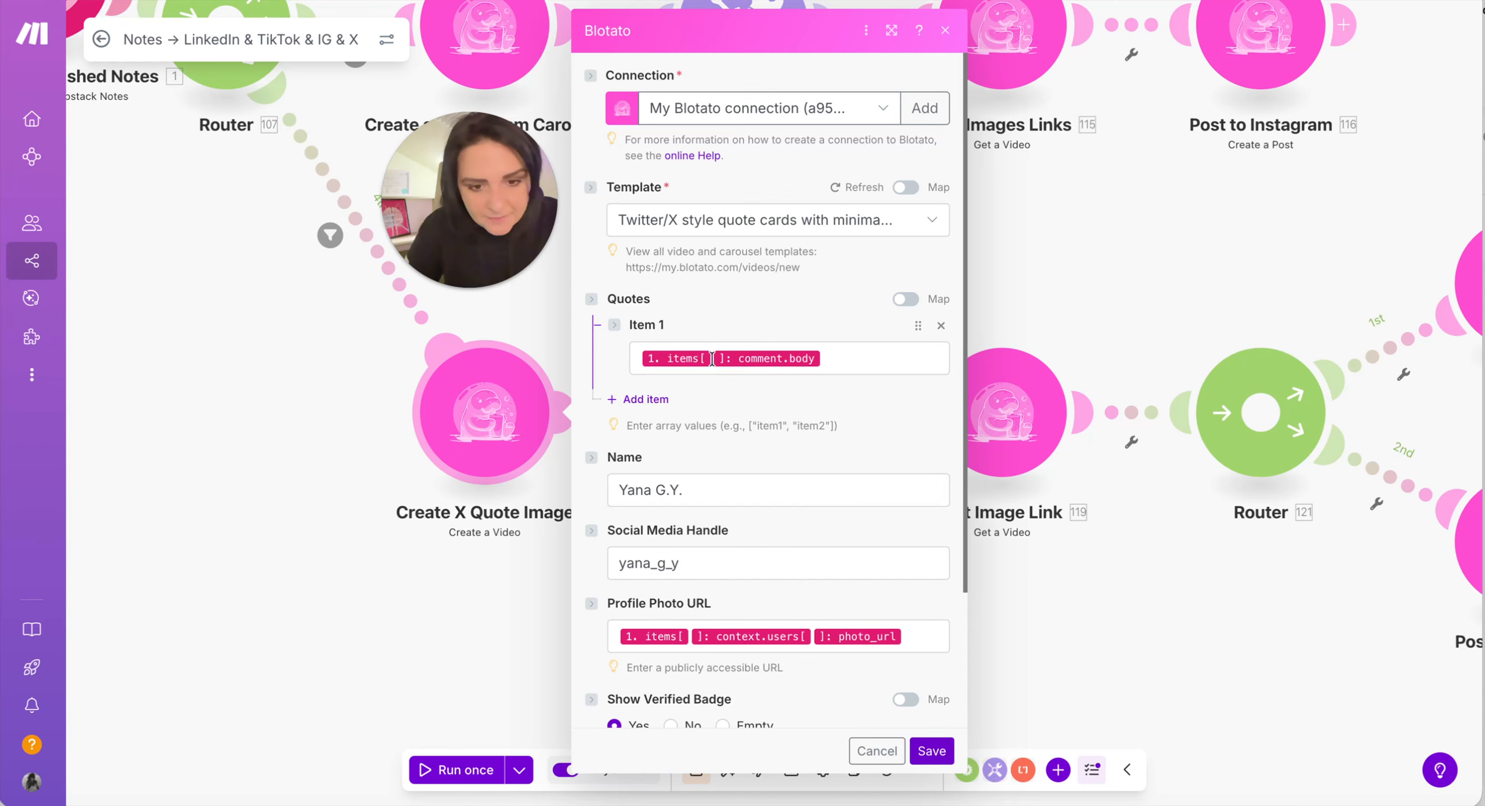
# Step: Try the note indexes 1, 10 and 20 in the items mapping of quote Item 1, removing each one again
pyautogui.click(865, 360)
pyautogui.press('Left')
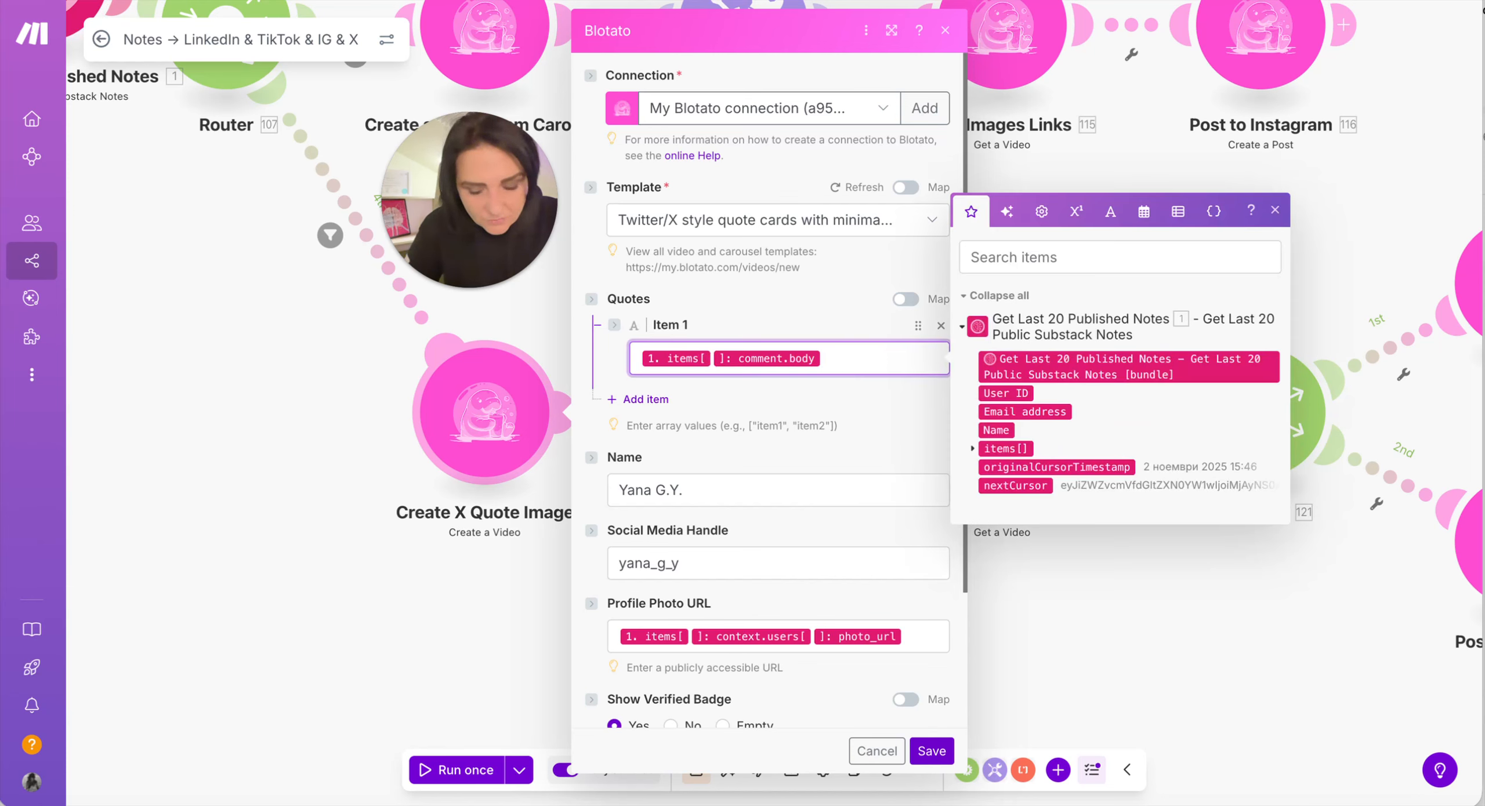
pyautogui.write('1')
pyautogui.press('BackSpace')
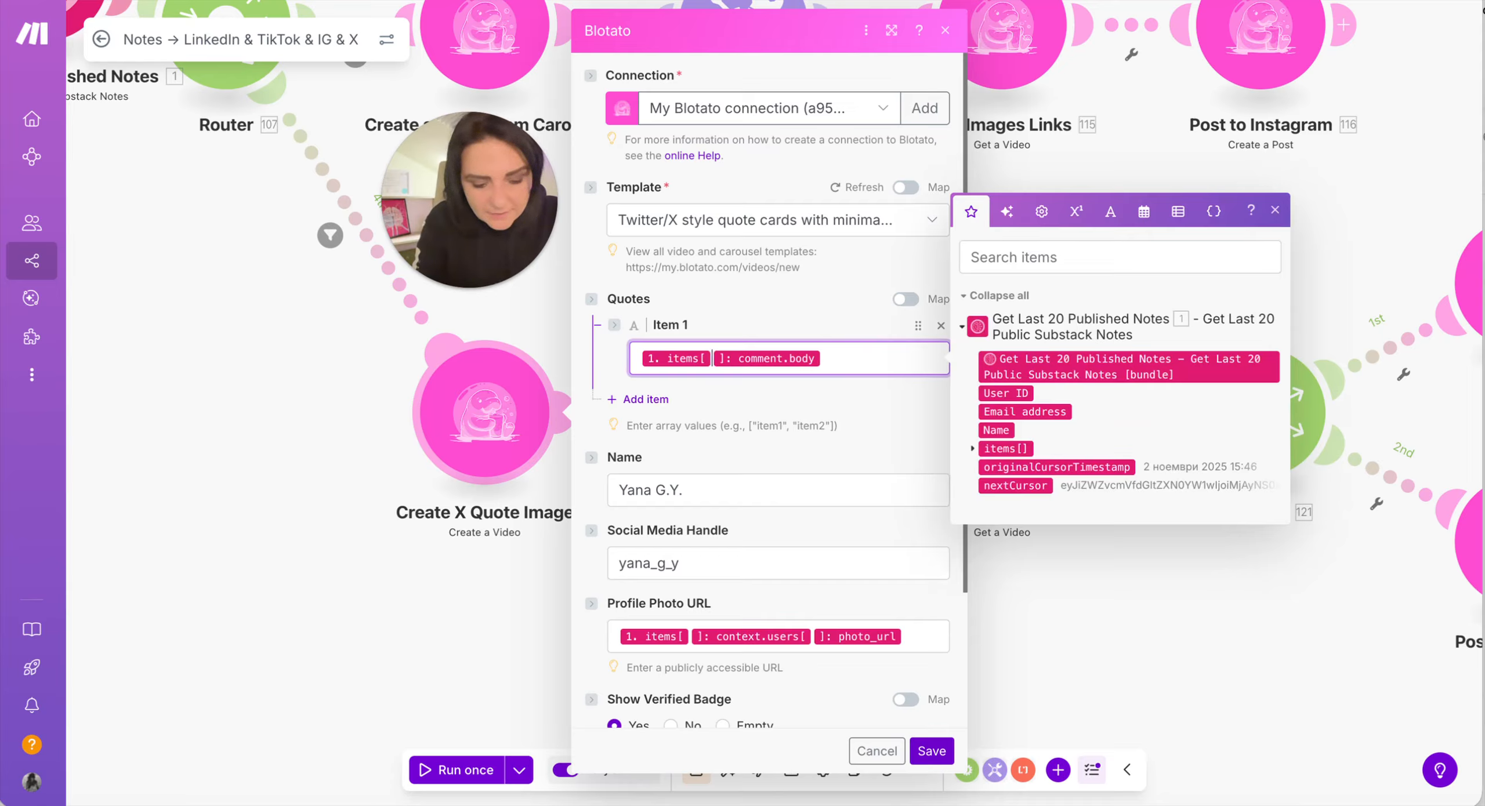
pyautogui.write('10')
pyautogui.press('BackSpace')
pyautogui.press('BackSpace')
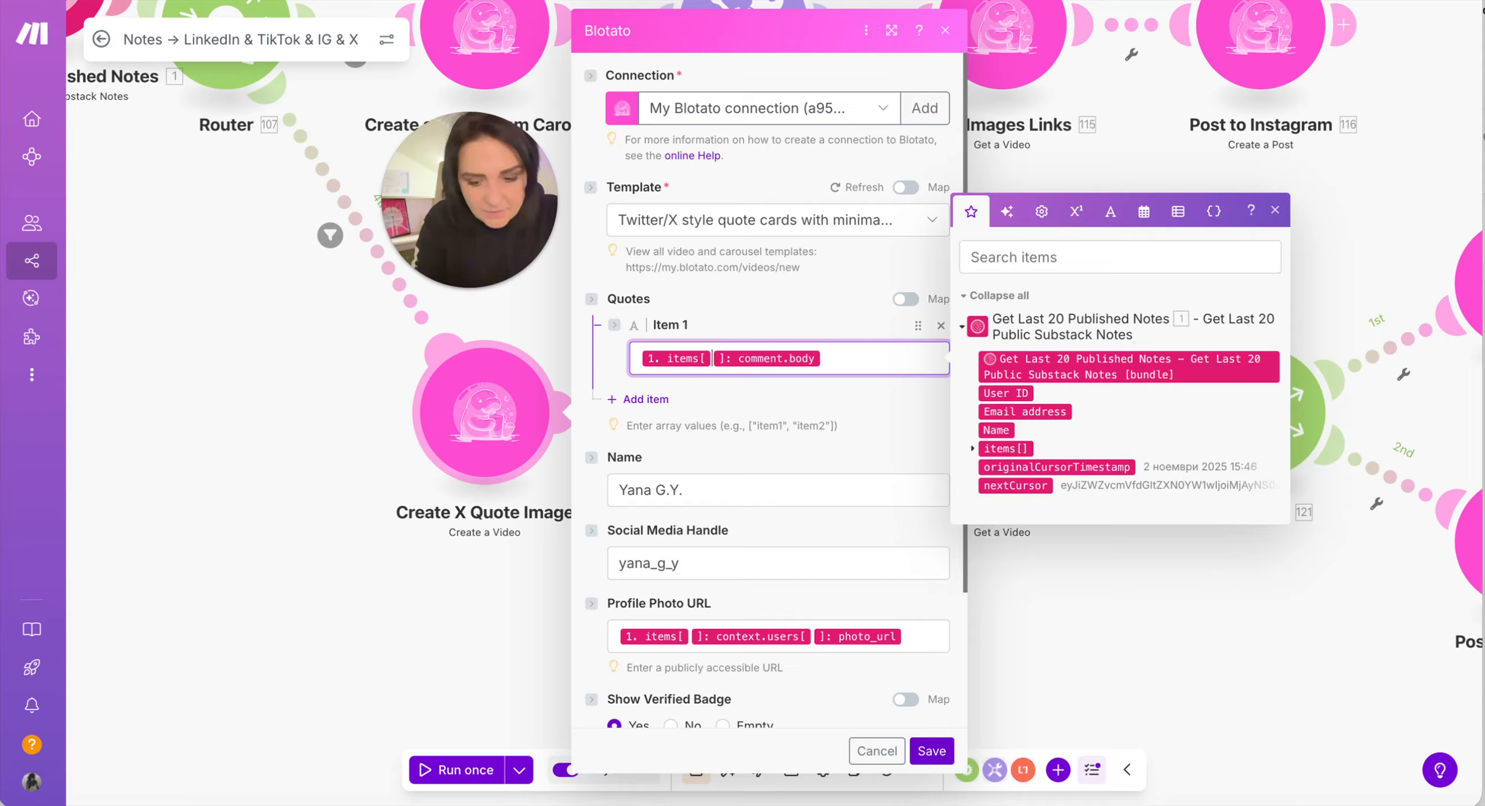
pyautogui.write('20')
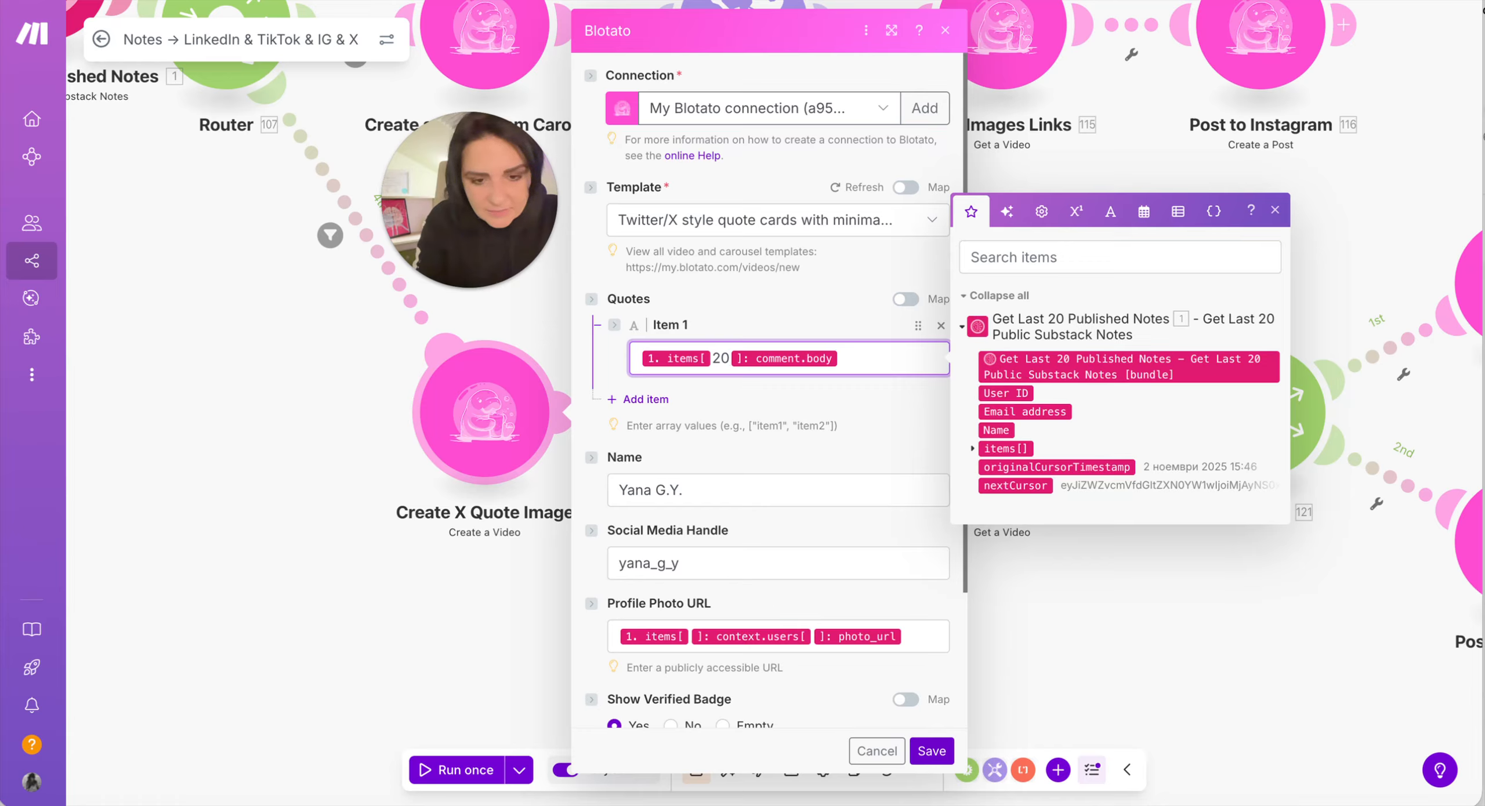
pyautogui.press('BackSpace')
pyautogui.press('BackSpace')
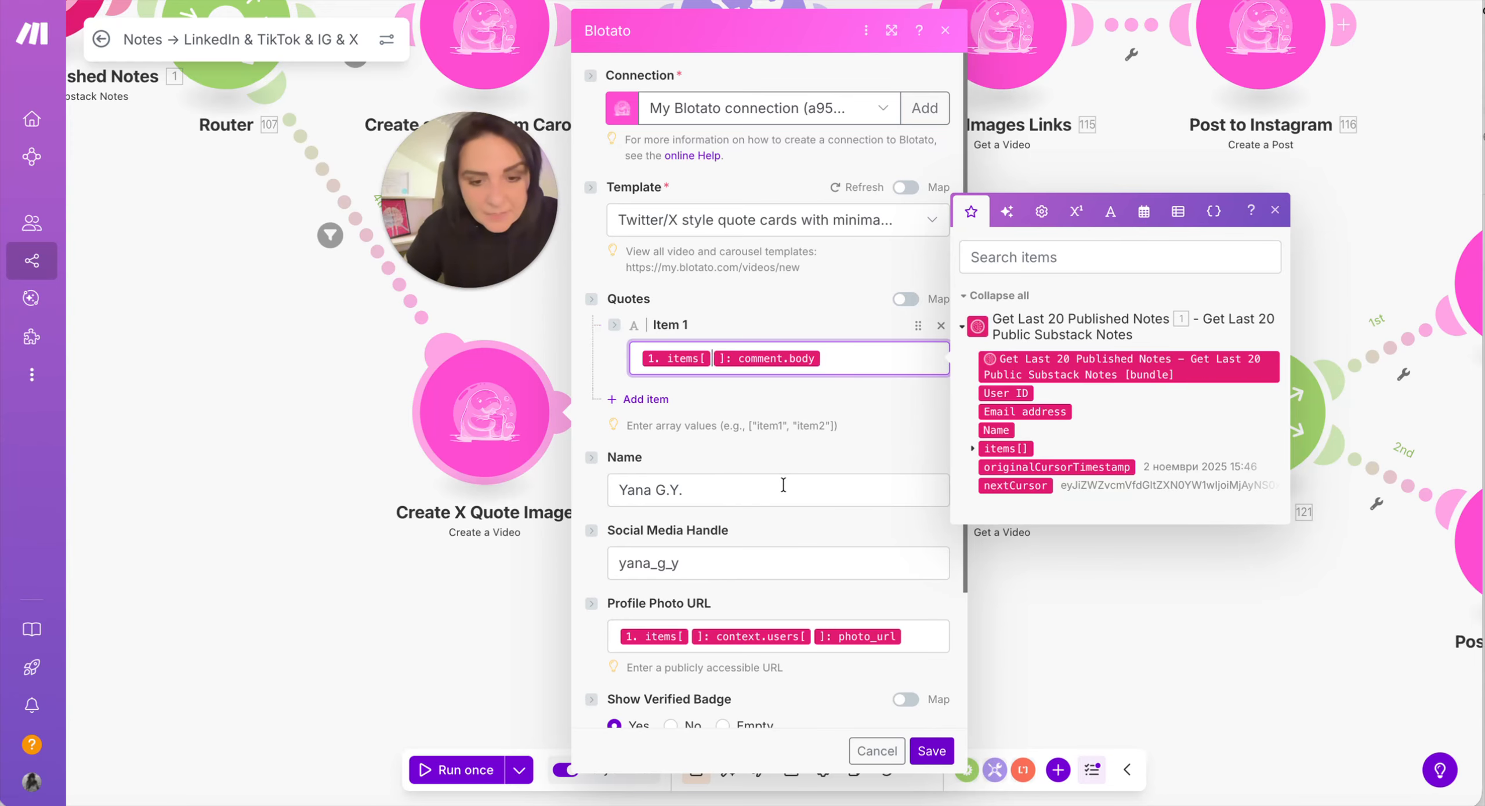
# Step: Examine the X quote image's Name, Social Media Handle and Profile Photo URL fields
pyautogui.click(781, 455)
pyautogui.click(735, 485)
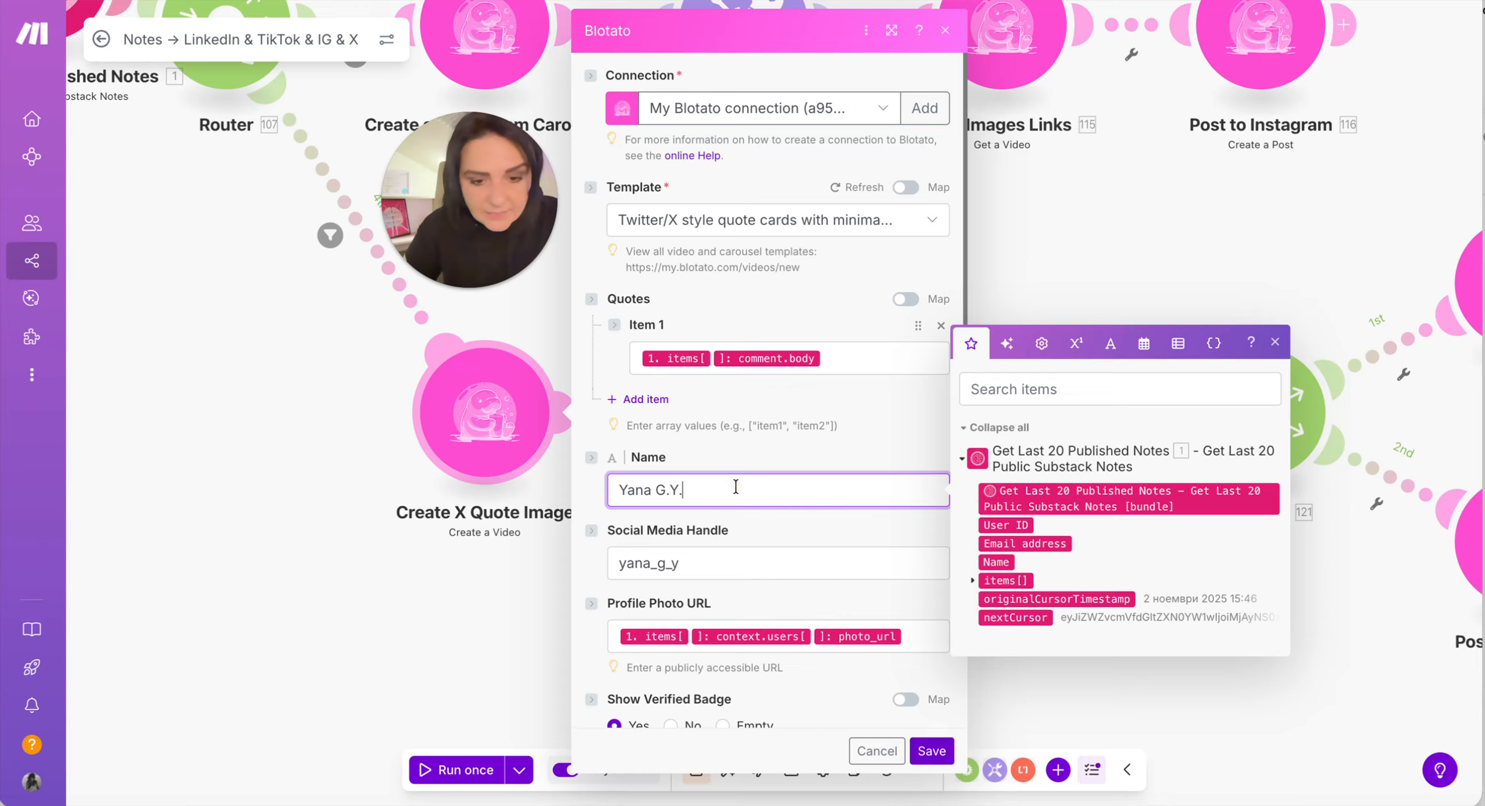
pyautogui.click(715, 576)
pyautogui.scroll(-3, 713, 580)
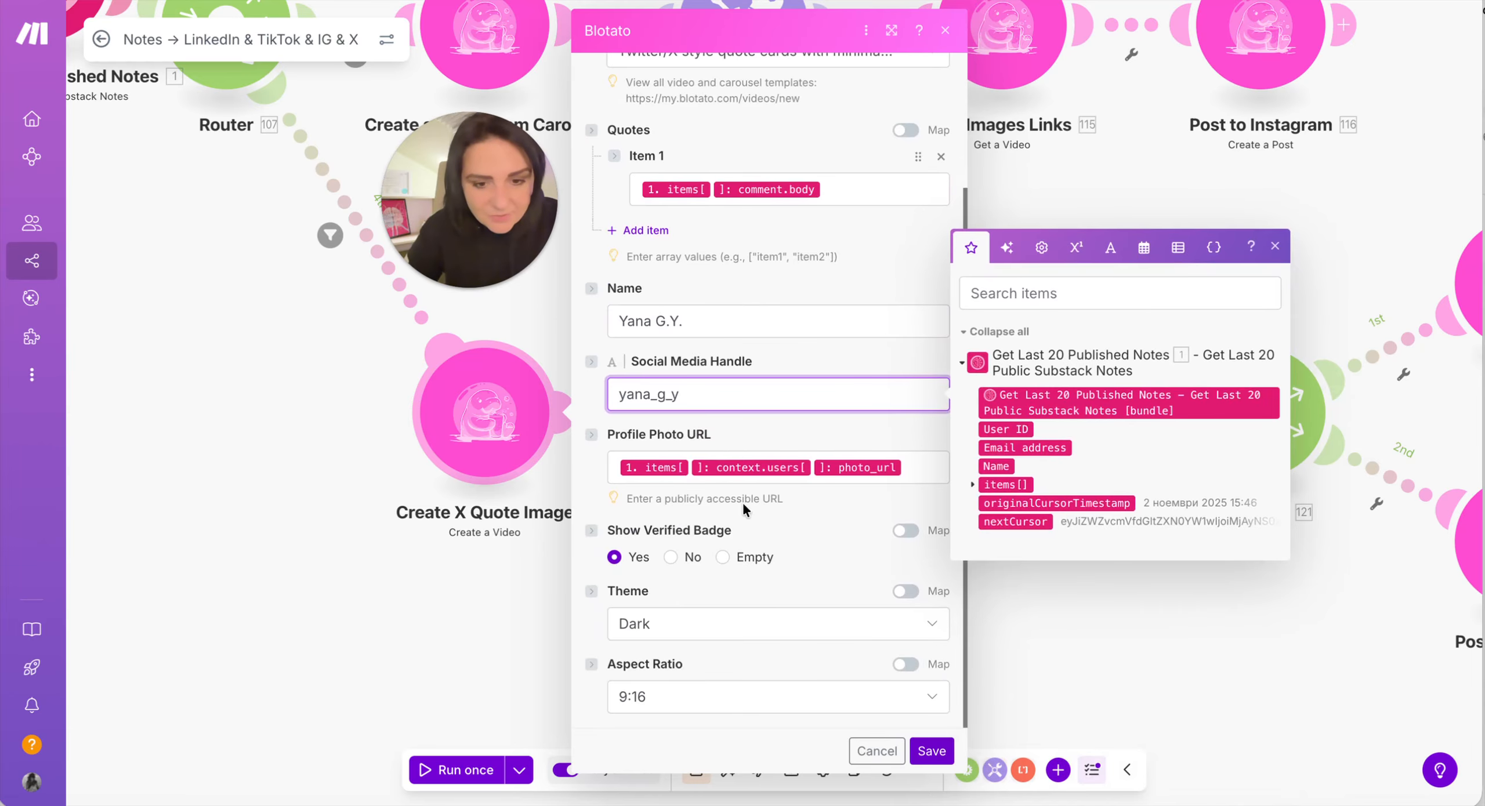
pyautogui.click(912, 469)
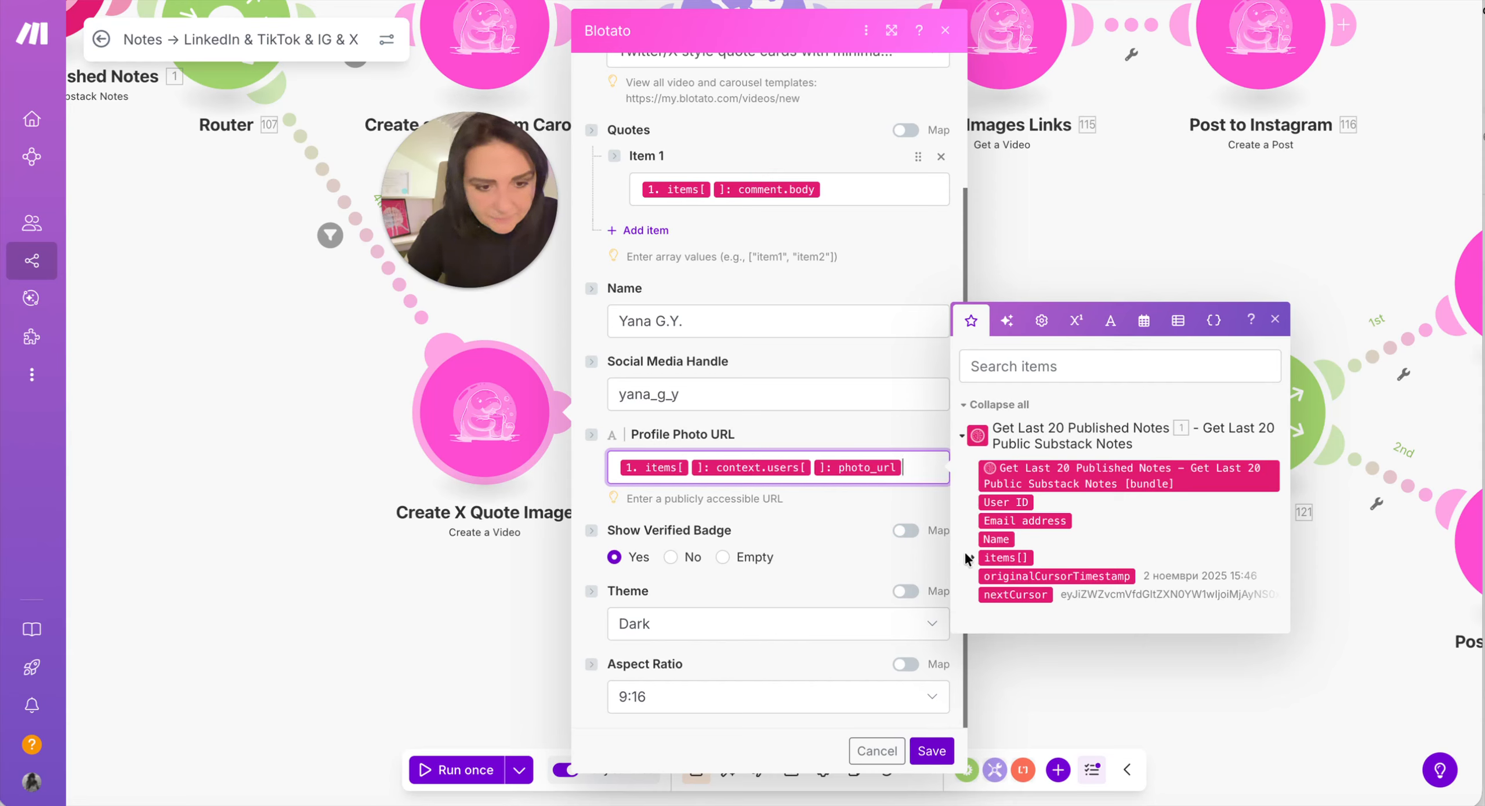
# Step: Check the Theme and Aspect Ratio options, keeping Dark and 9:16, and close the X quote image module without saving
pyautogui.click(665, 629)
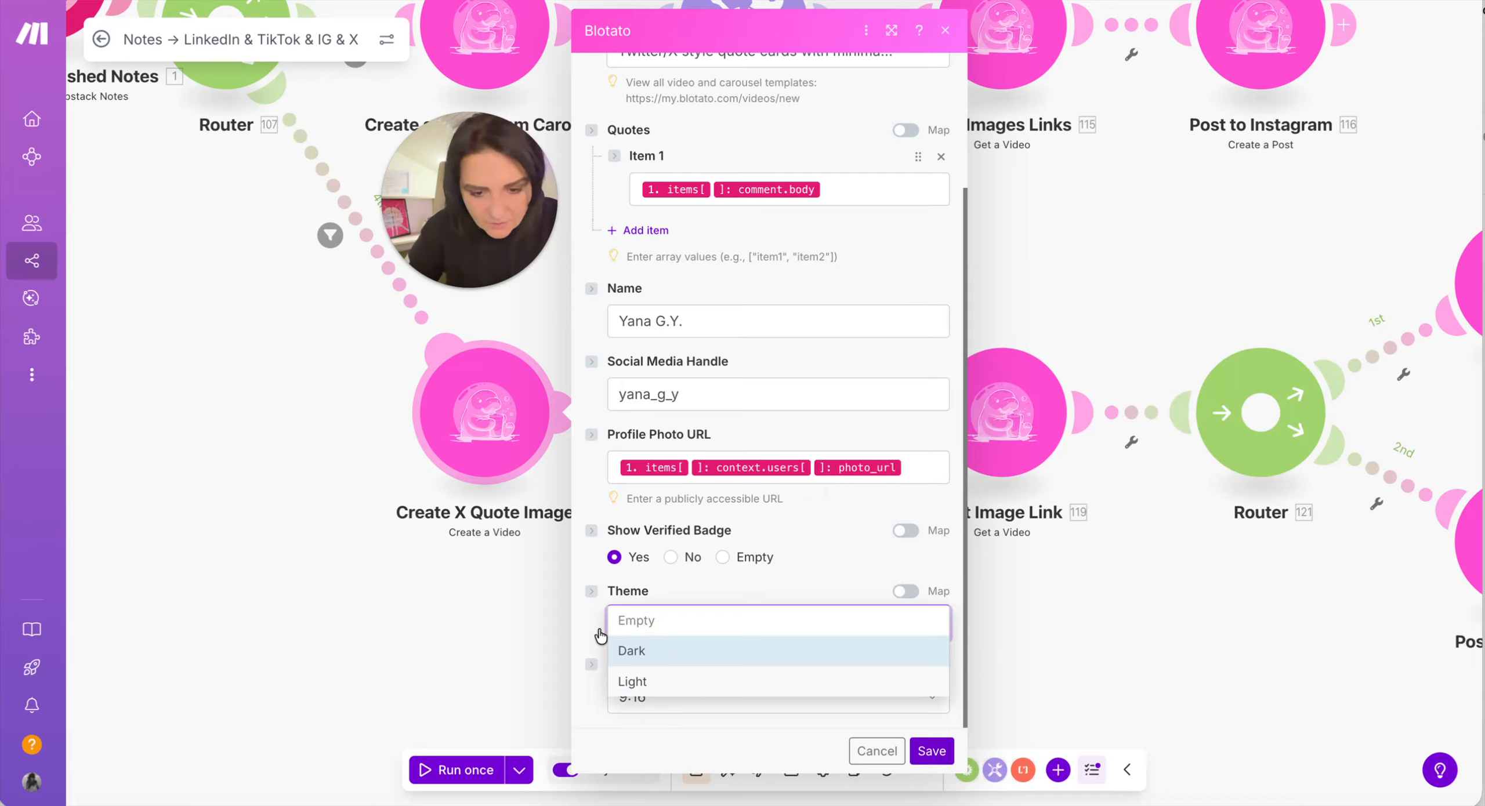
pyautogui.click(667, 643)
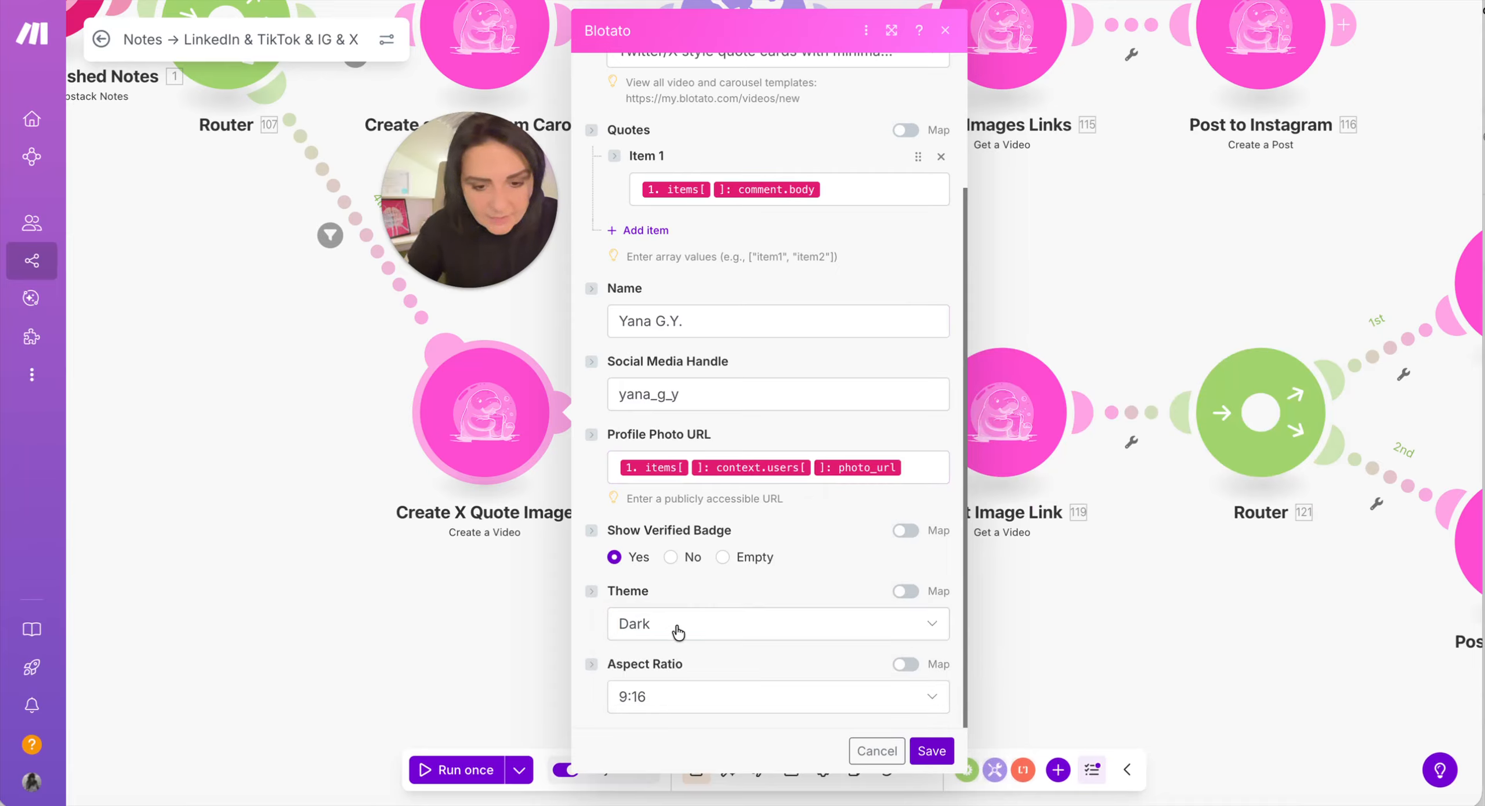
pyautogui.click(671, 705)
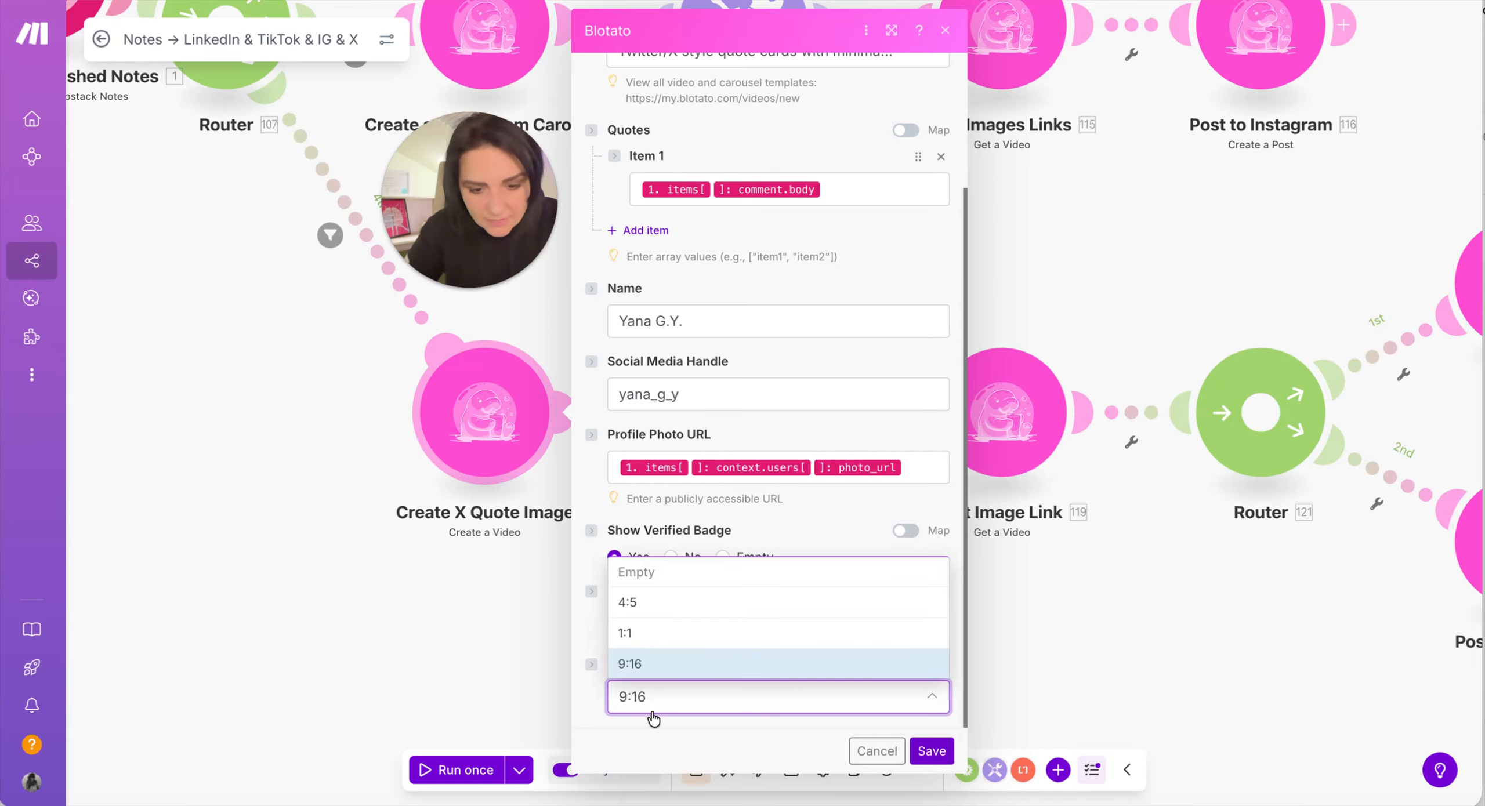
pyautogui.click(643, 737)
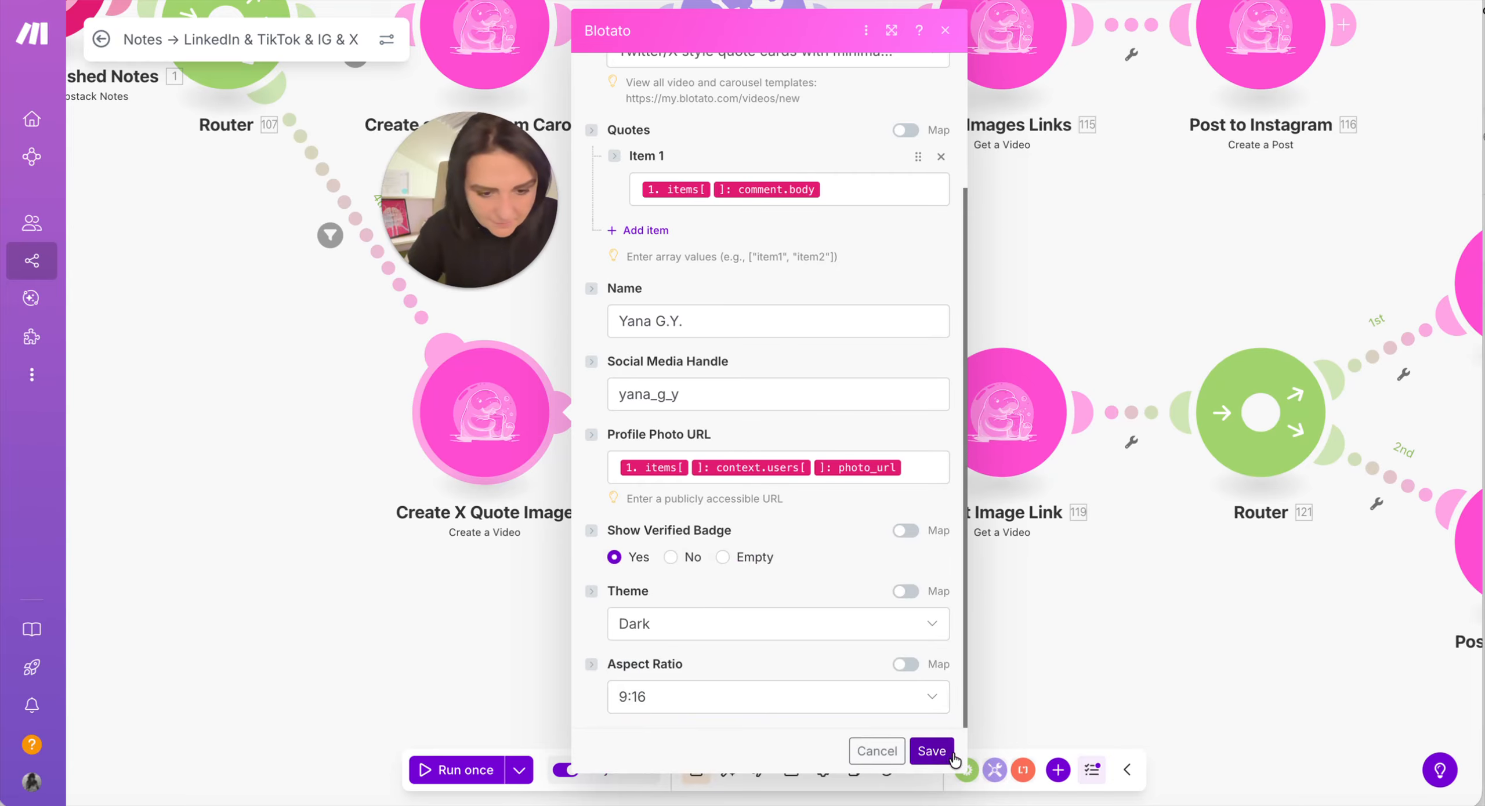
pyautogui.click(877, 751)
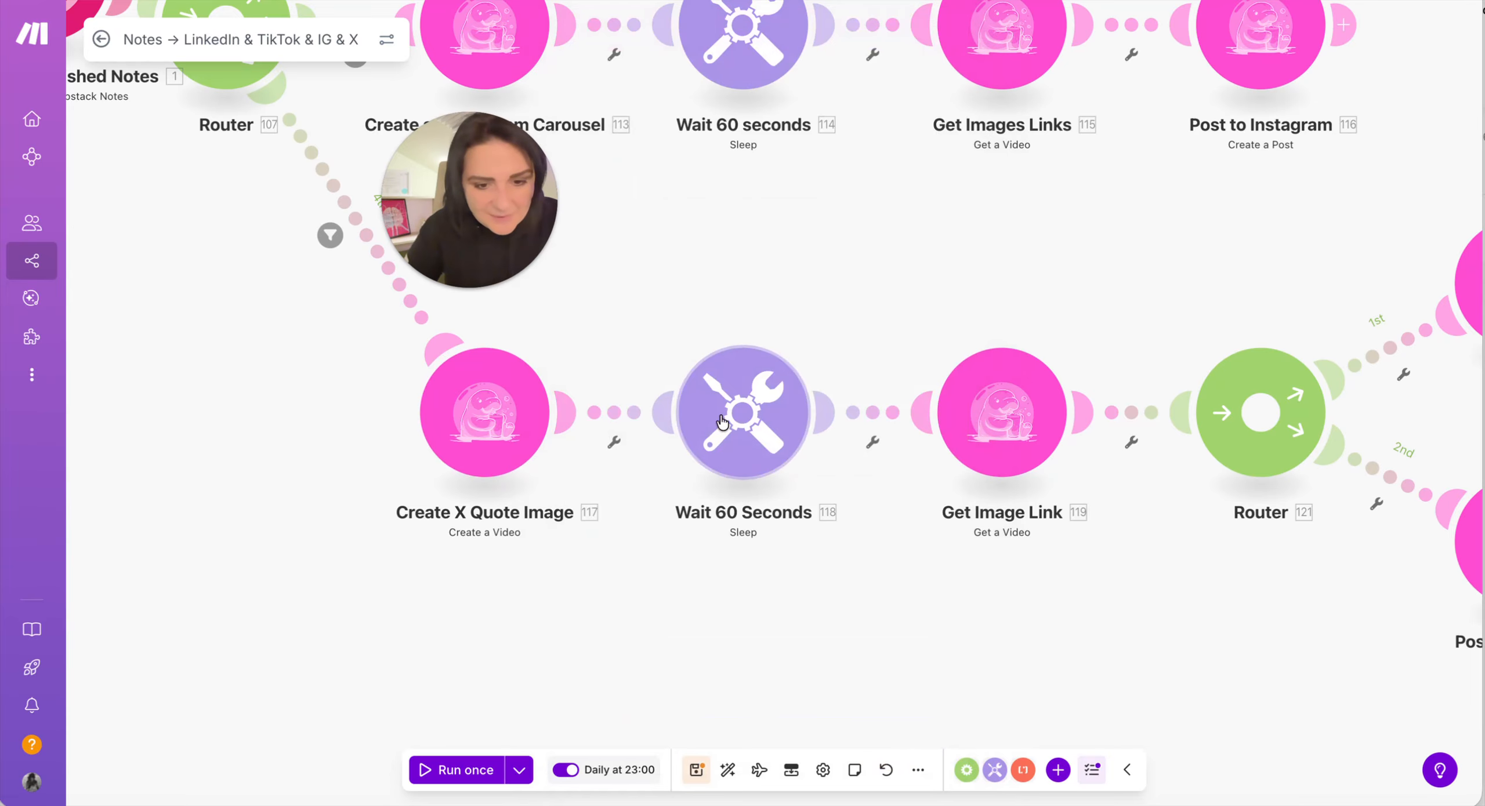
# Step: Check the delay setting of the Wait 60 Seconds module in the X quote image route and close it
pyautogui.click(749, 412)
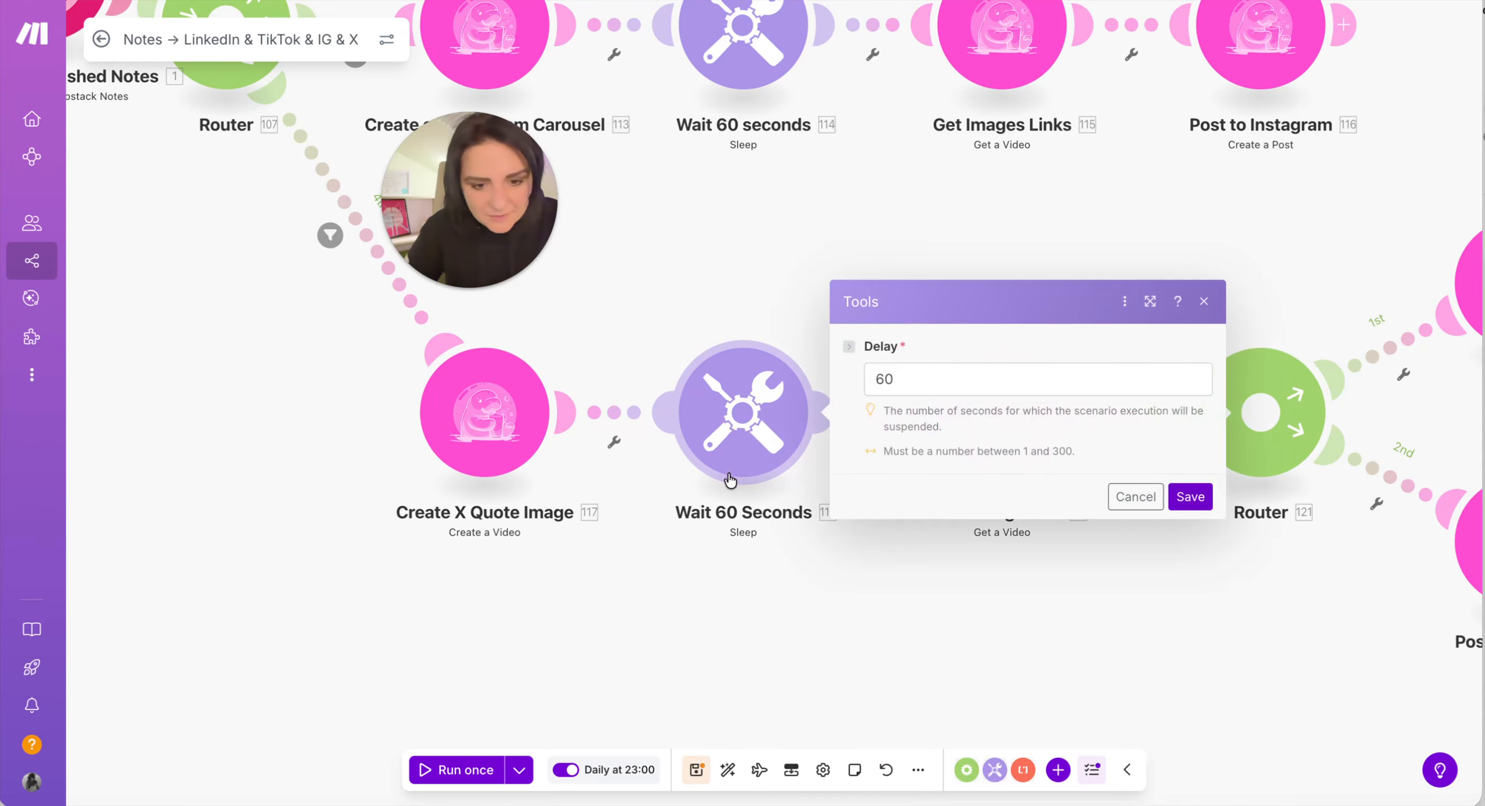
pyautogui.click(795, 560)
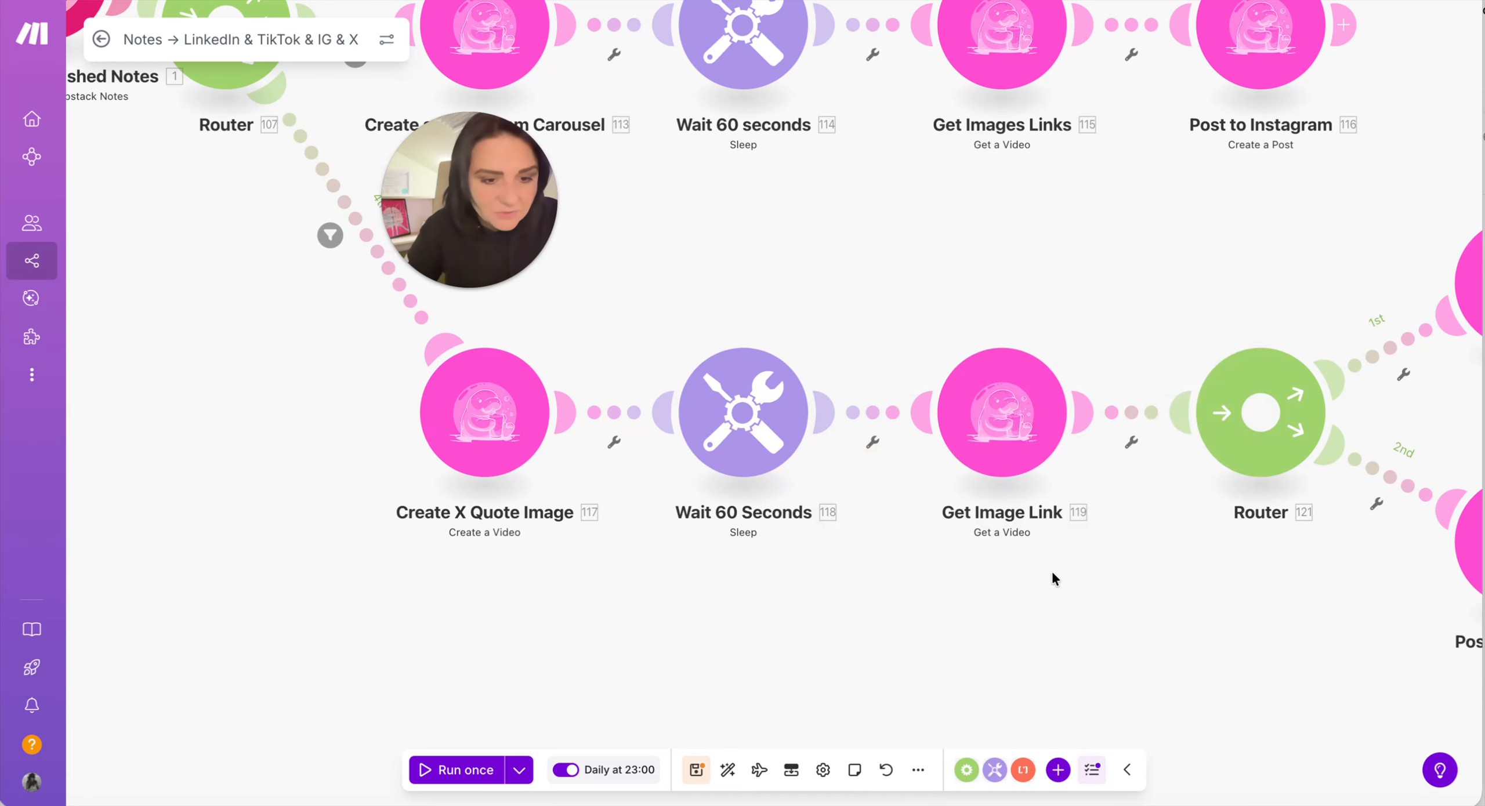
pyautogui.moveTo(1053, 573); pyautogui.dragTo(1043, 574)
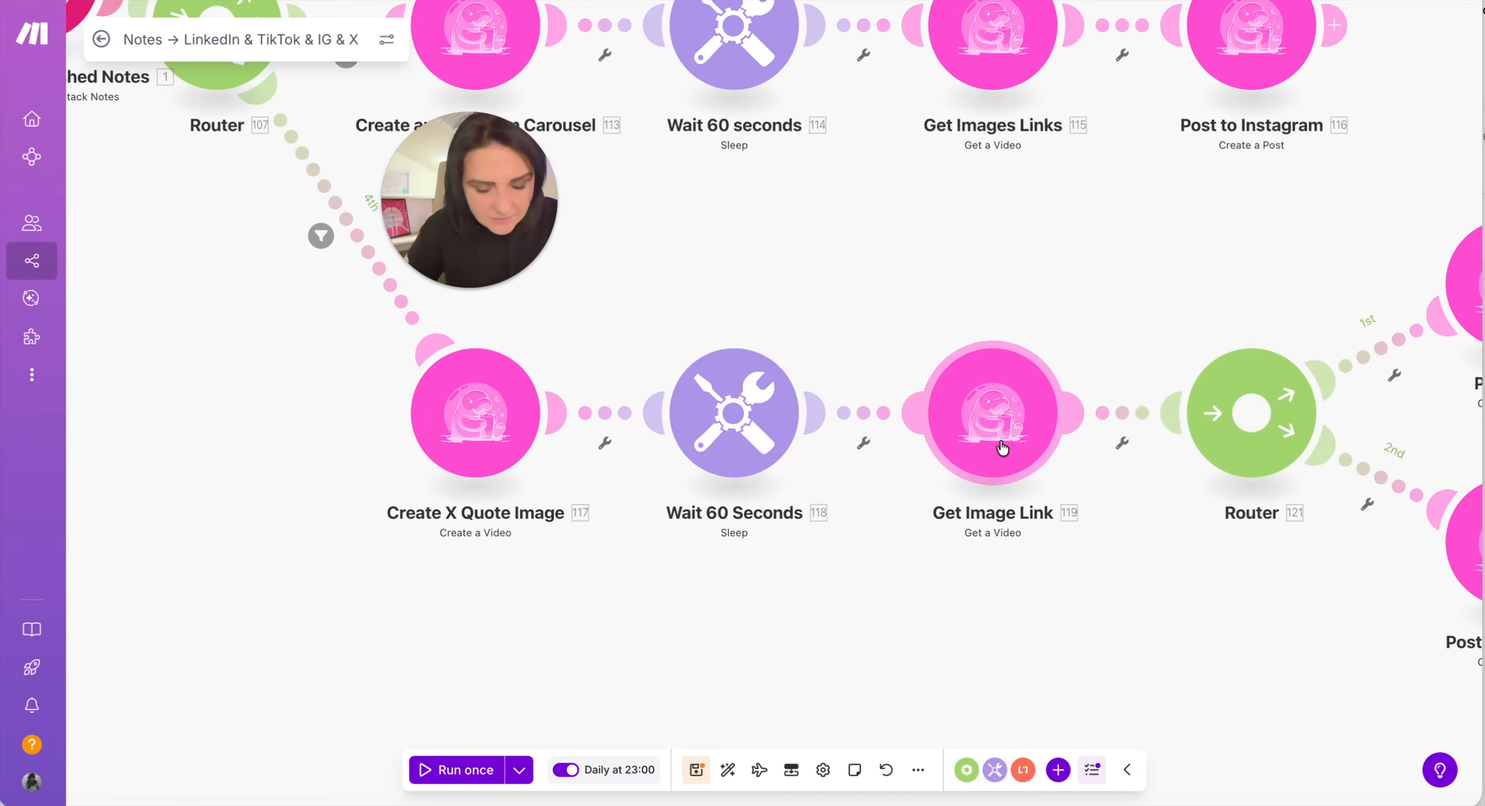
# Step: Open the Post to X module and check its Platform options and Twitter Account, keeping Twitter selected
pyautogui.moveTo(1086, 603); pyautogui.dragTo(653, 580)
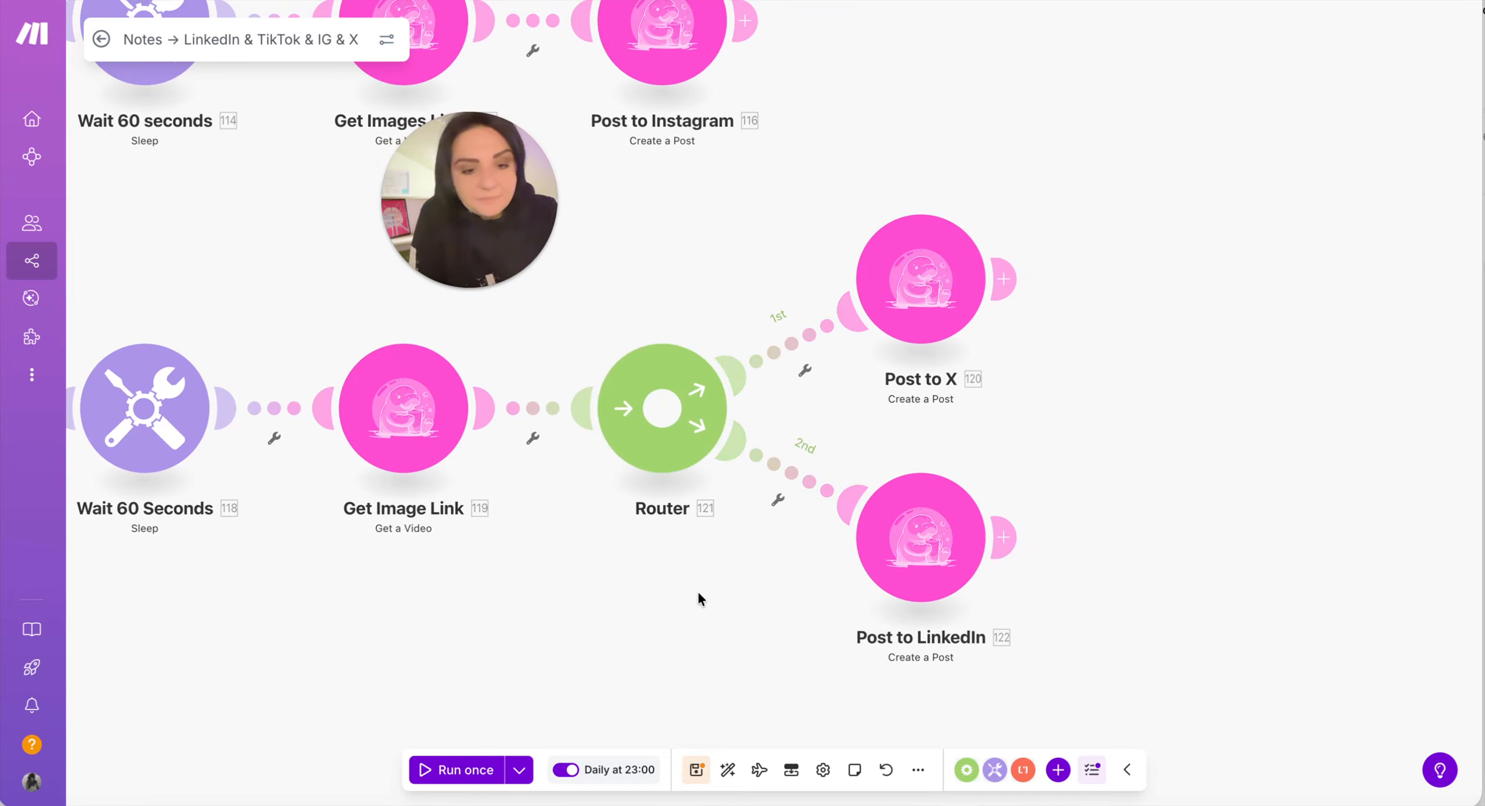
pyautogui.moveTo(695, 617); pyautogui.dragTo(623, 633)
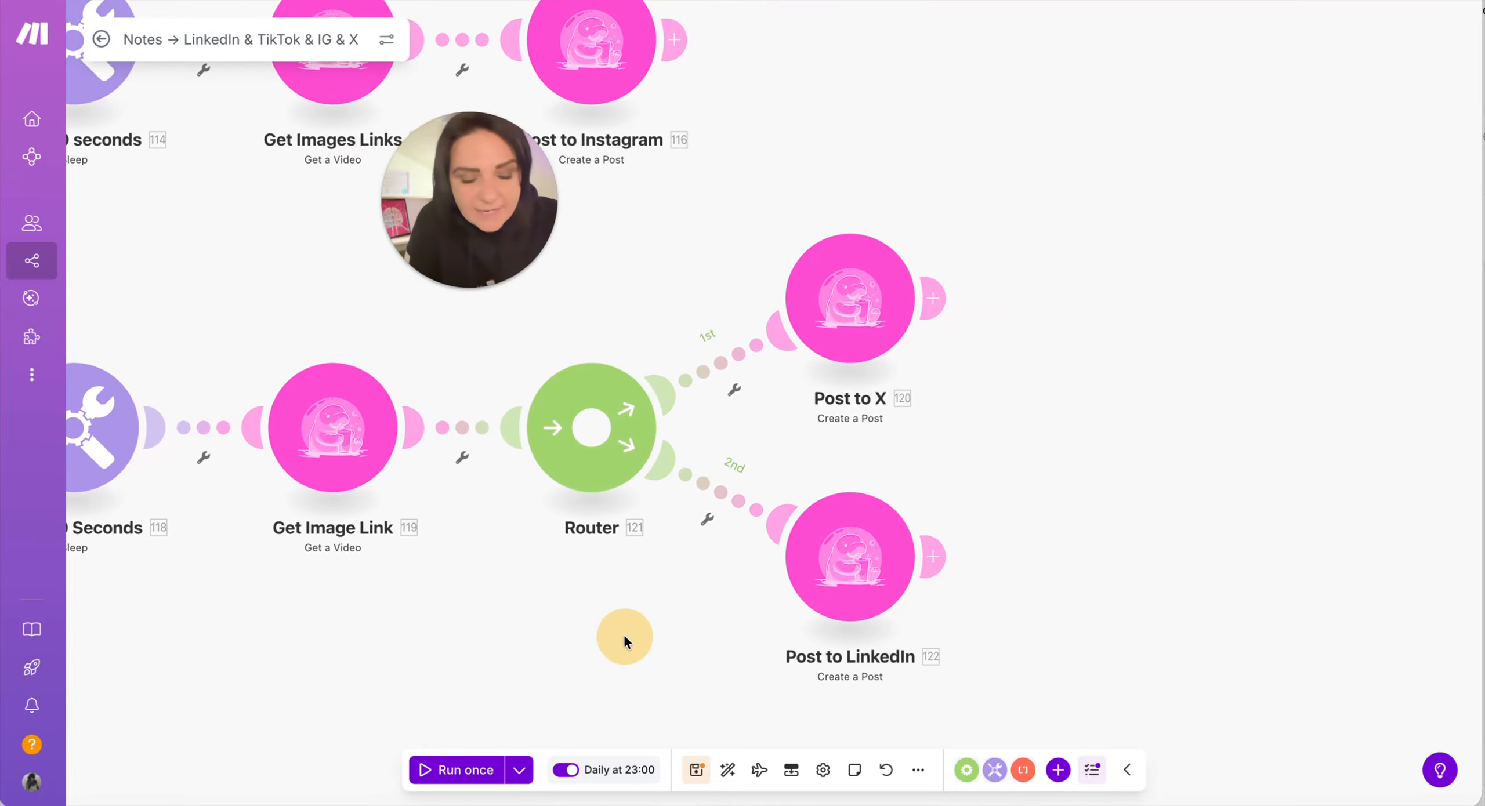
pyautogui.click(848, 314)
pyautogui.click(1031, 218)
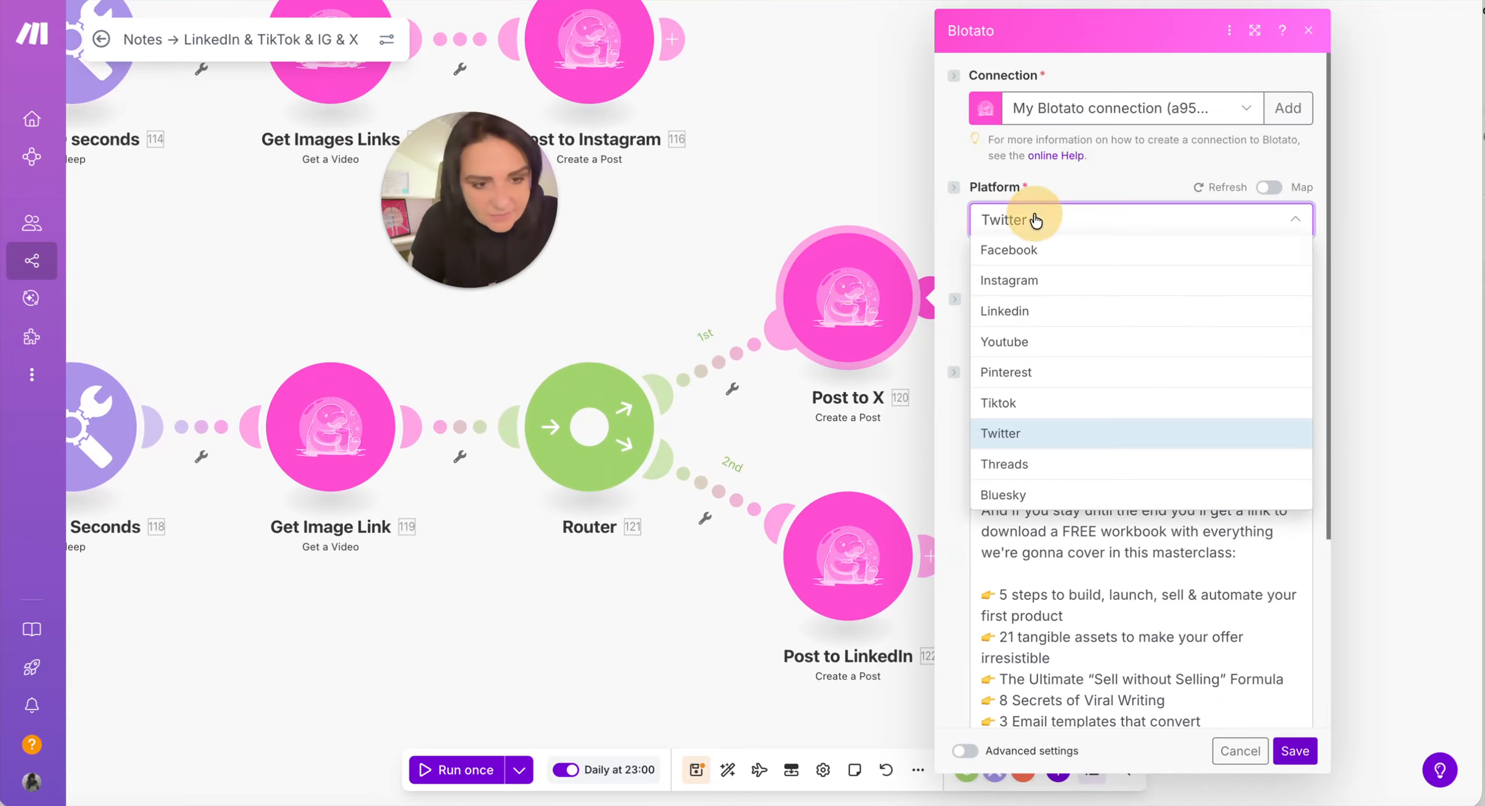
pyautogui.click(951, 248)
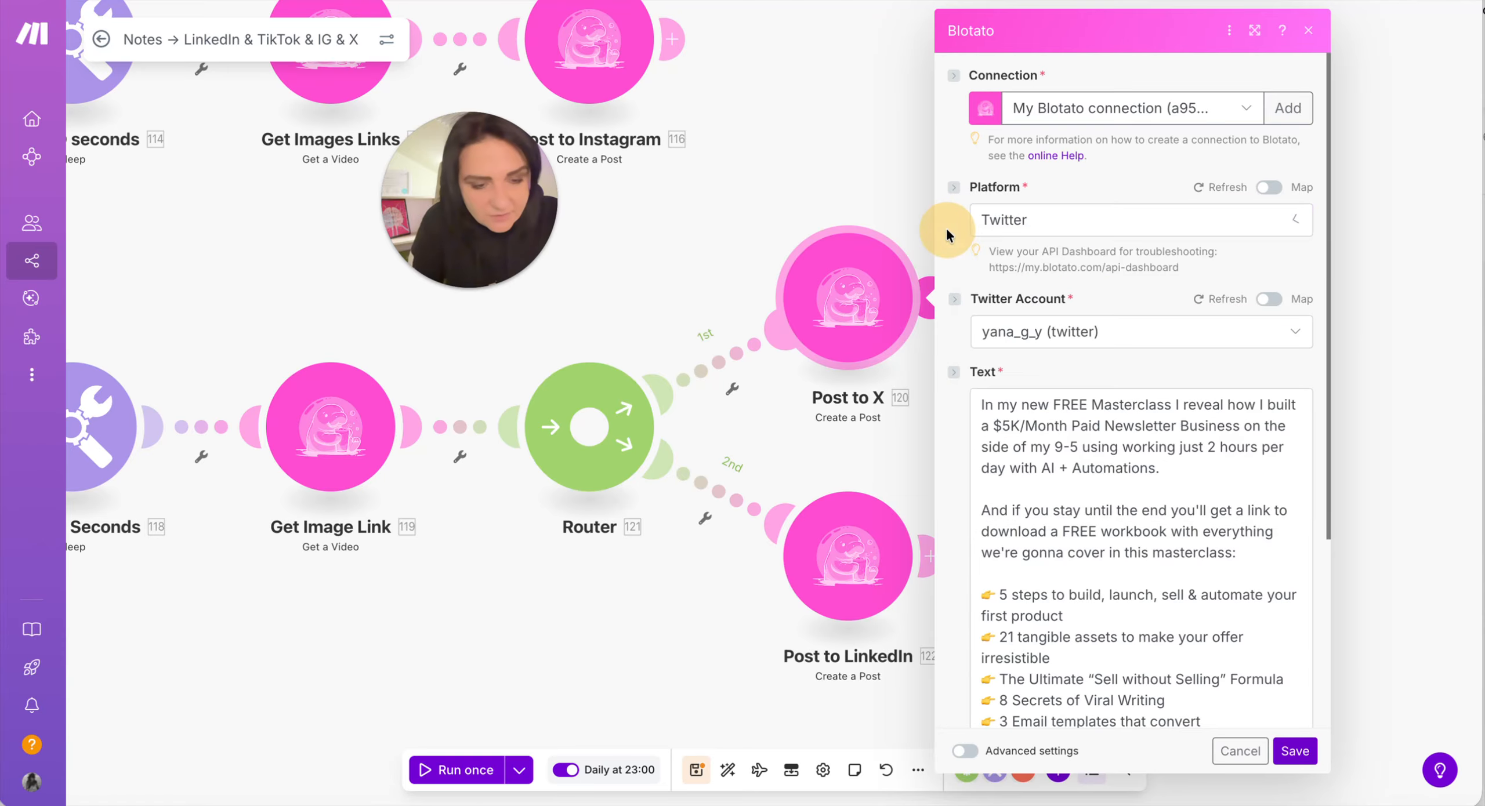
pyautogui.click(1027, 331)
pyautogui.click(977, 362)
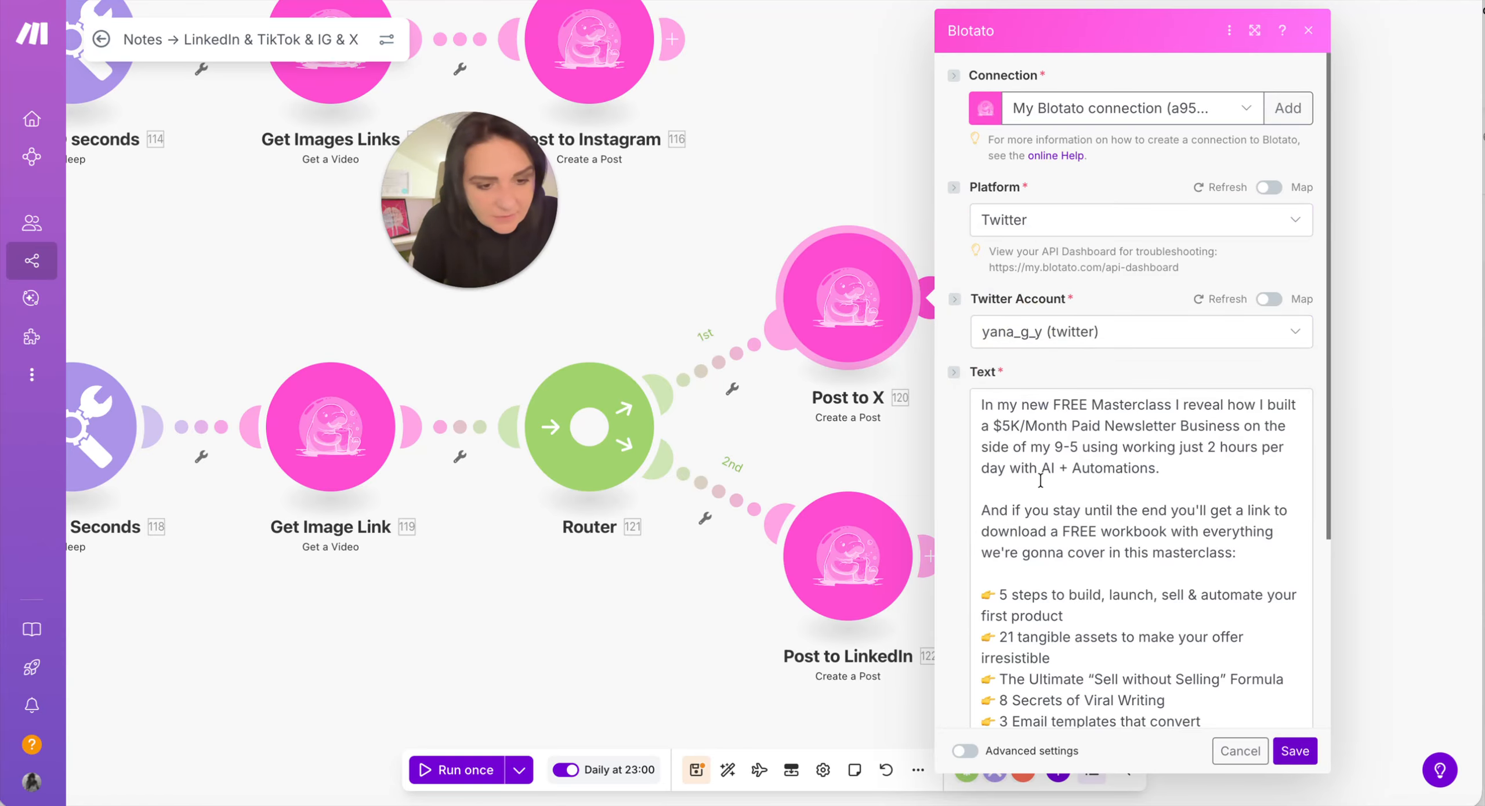
# Step: Review the Post to X module's post text and Media URL 1 mapping, and close it without saving
pyautogui.scroll(-4, 1039, 477)
pyautogui.scroll(-5, 1041, 409)
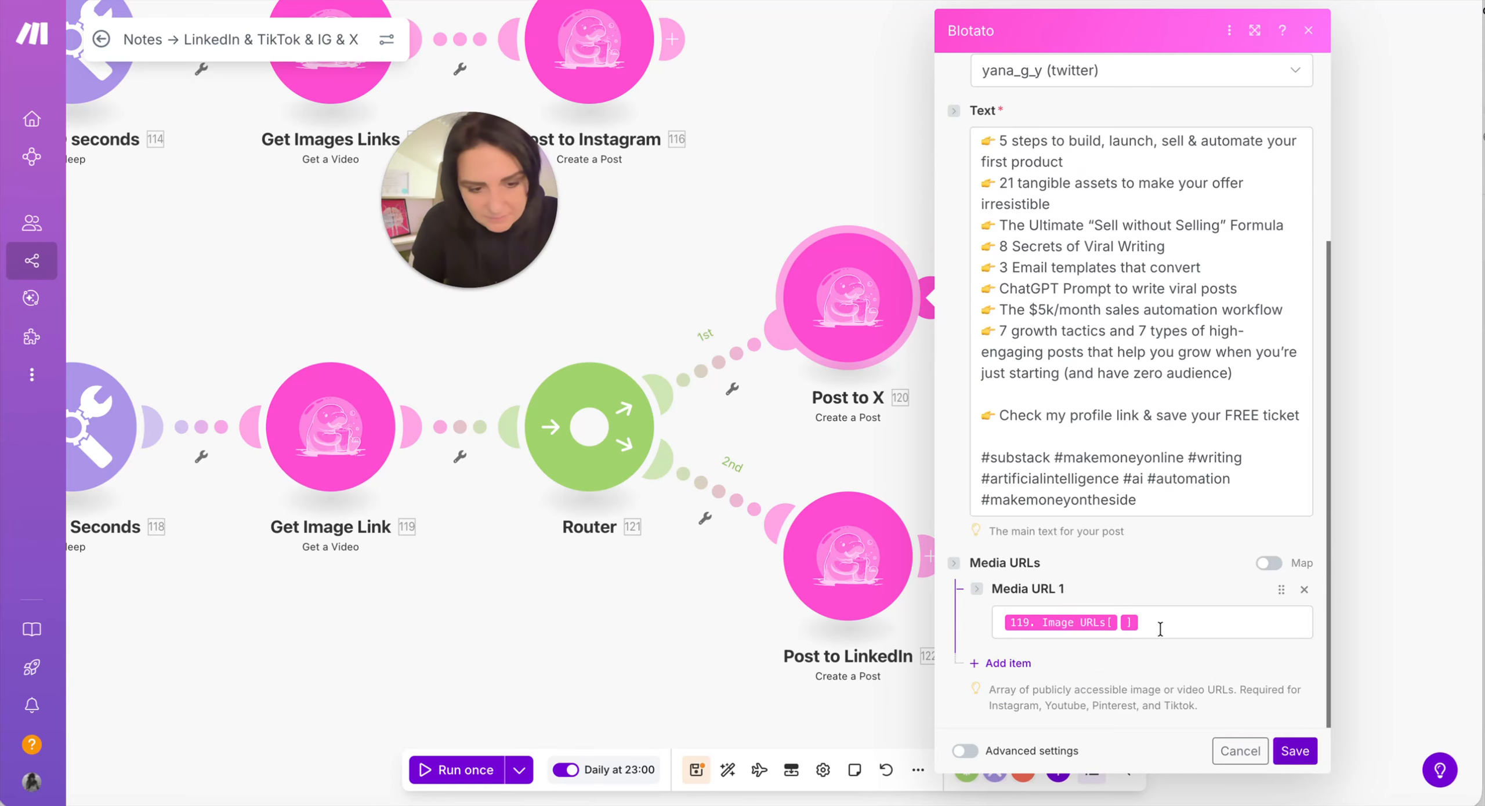
pyautogui.click(1238, 752)
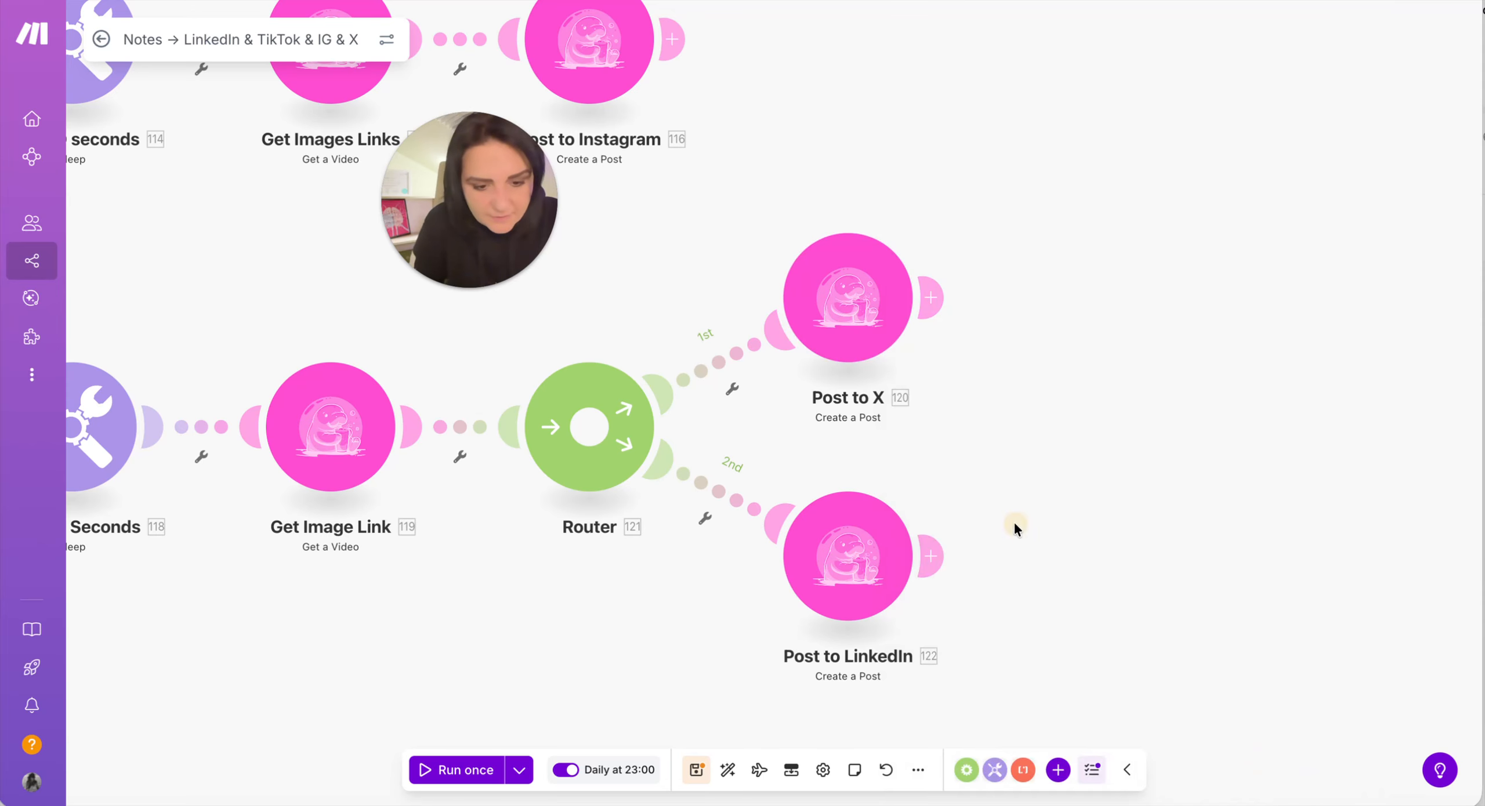
# Step: Examine the Post to LinkedIn module's platform, account, page, post text and Media URL 1 mapping, and close it
pyautogui.scroll(-1, 986, 522)
pyautogui.click(945, 525)
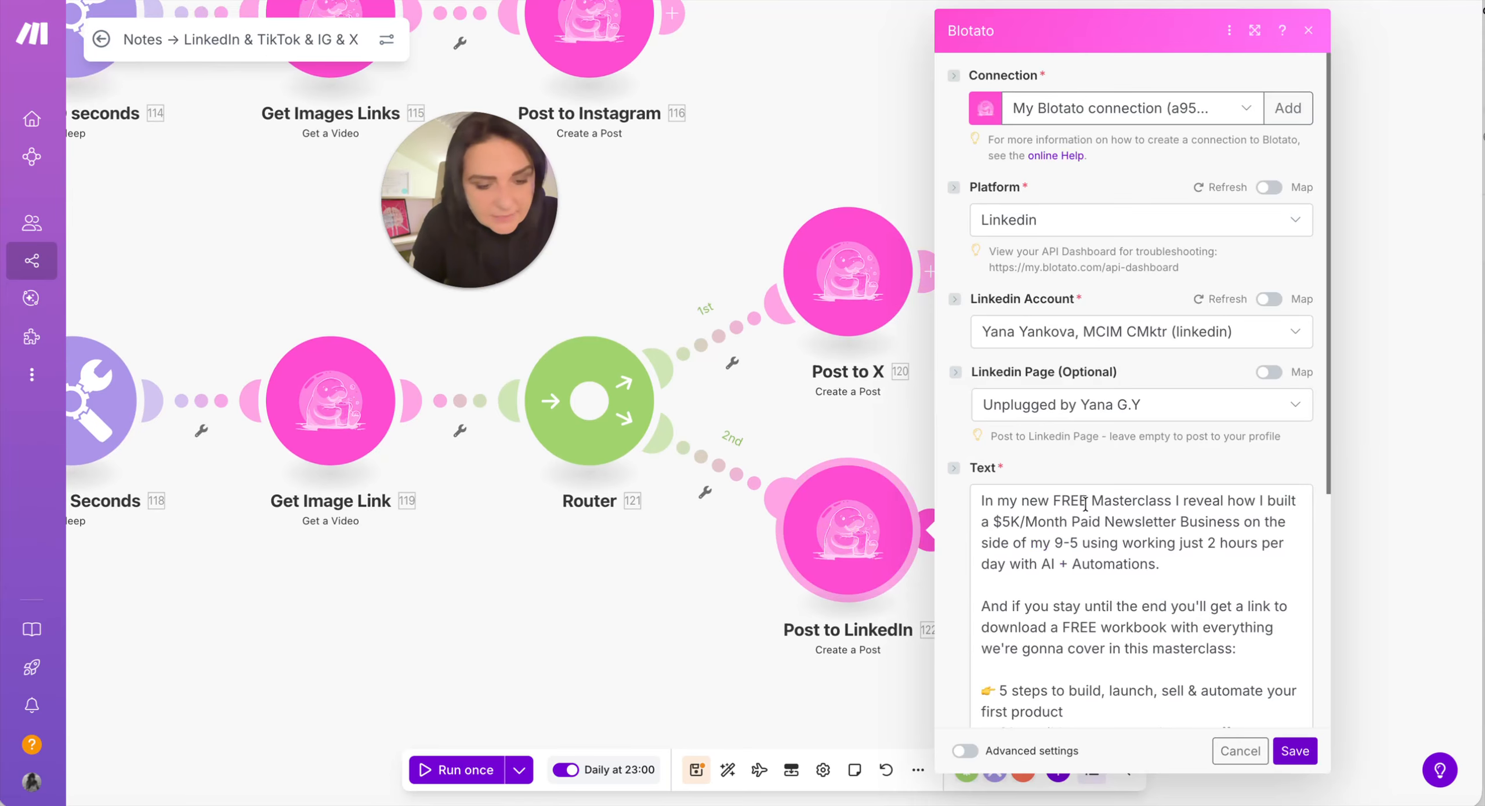
pyautogui.click(1085, 503)
pyautogui.scroll(-4, 1044, 556)
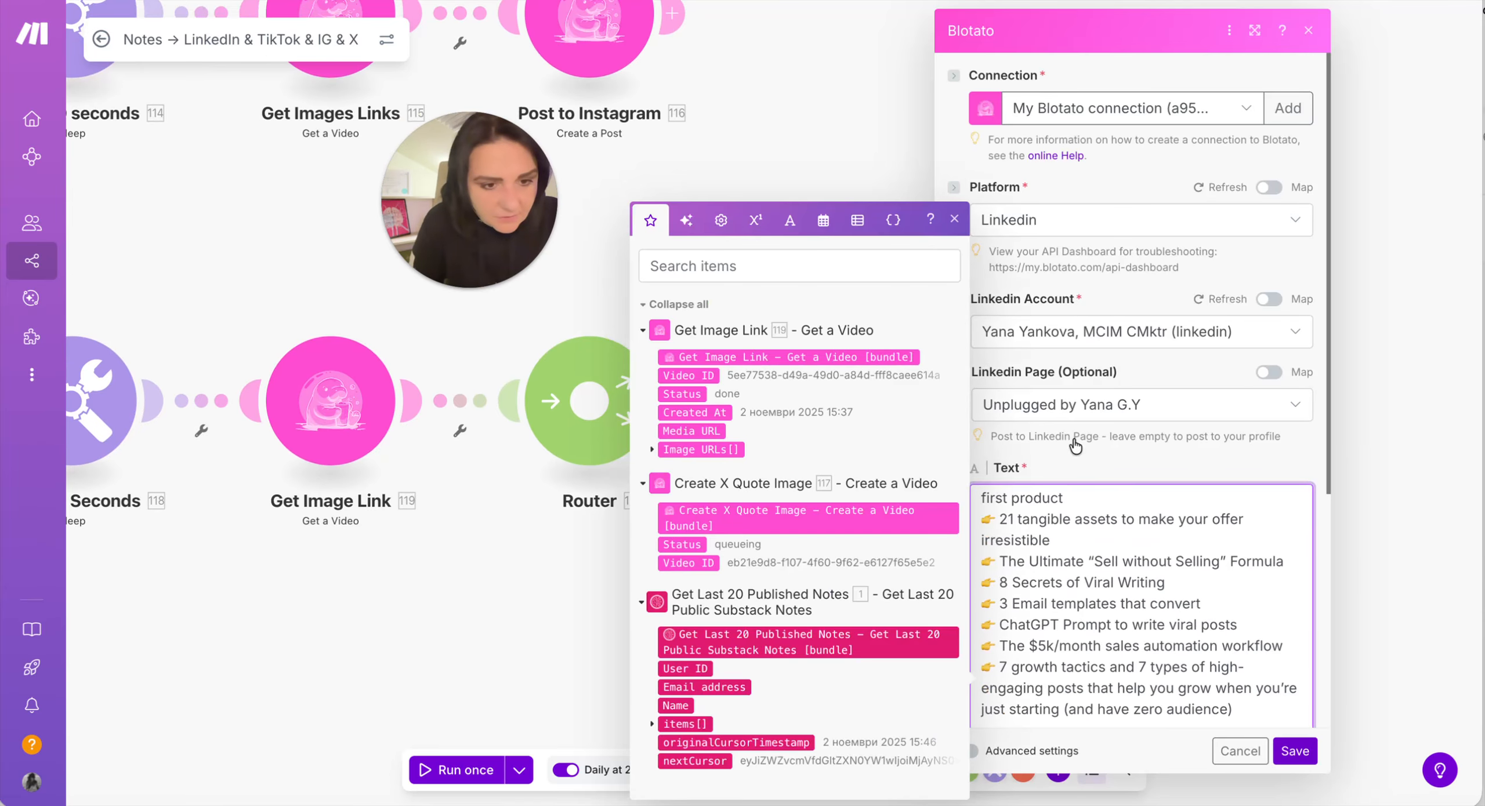
pyautogui.scroll(3, 1076, 526)
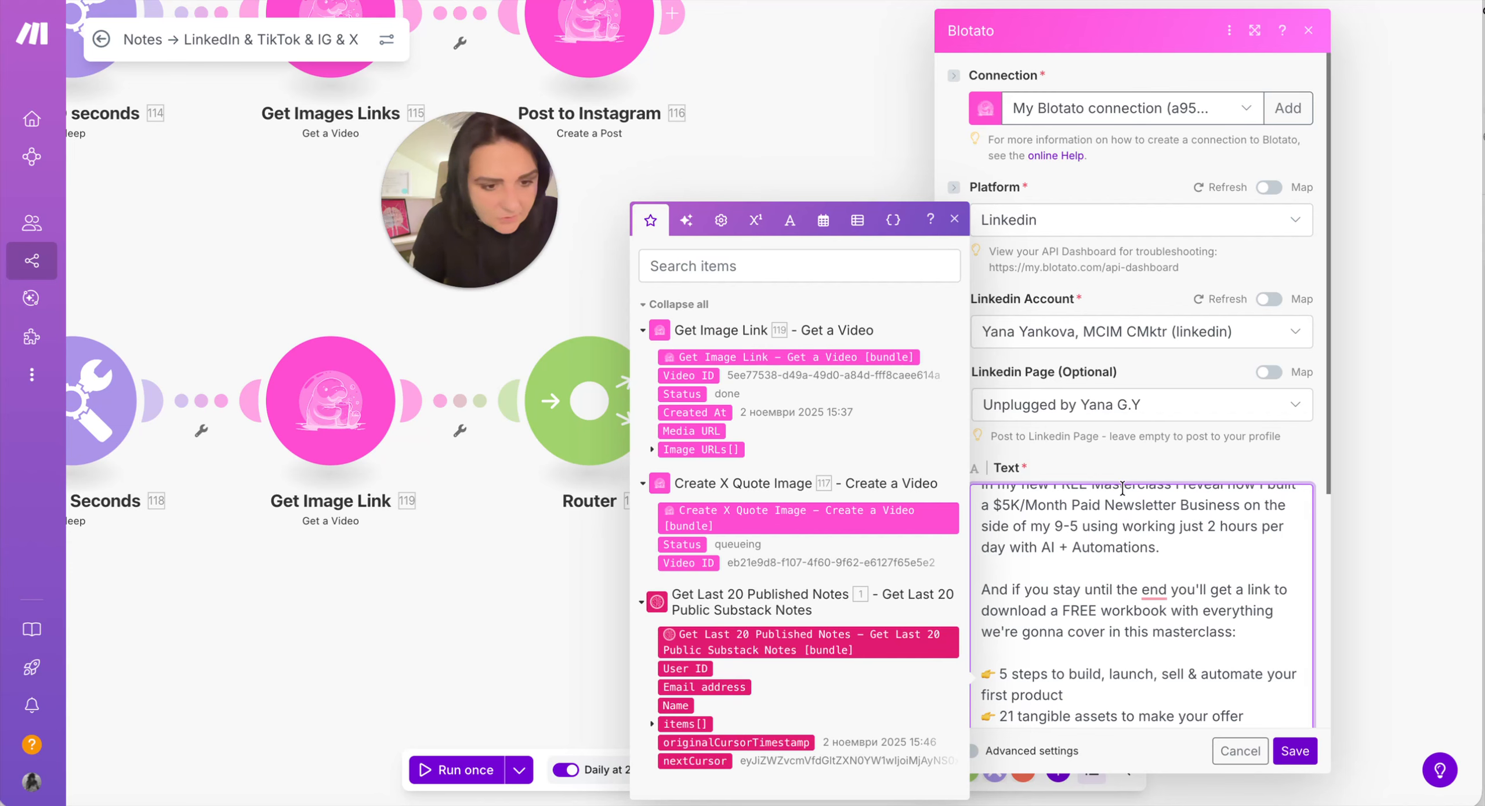
pyautogui.click(1120, 462)
pyautogui.scroll(-3, 1087, 427)
pyautogui.scroll(-5, 1087, 426)
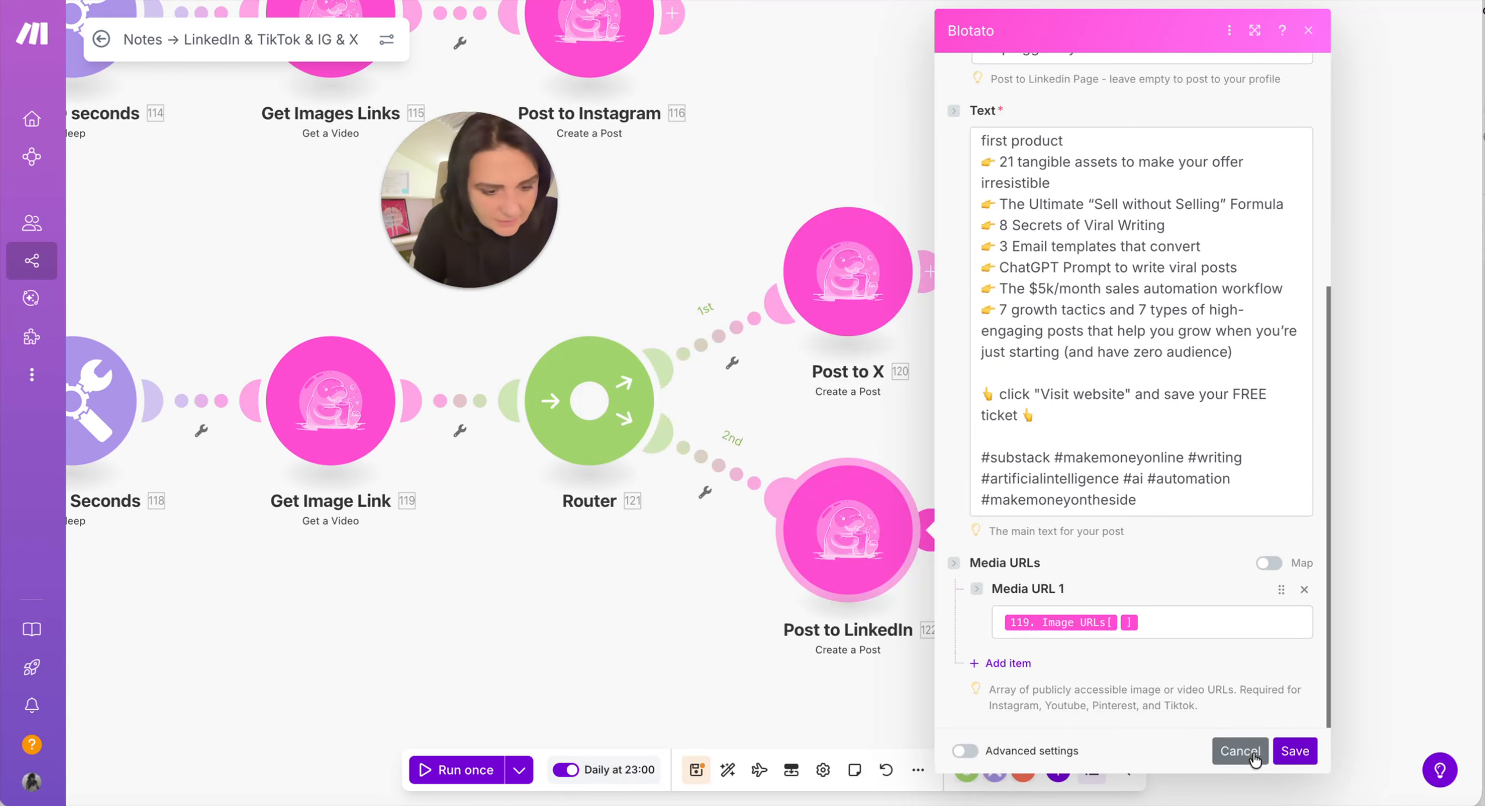
pyautogui.click(1289, 751)
# Step: Bring all four routes into view and save the scenario
pyautogui.moveTo(572, 638); pyautogui.dragTo(556, 642)
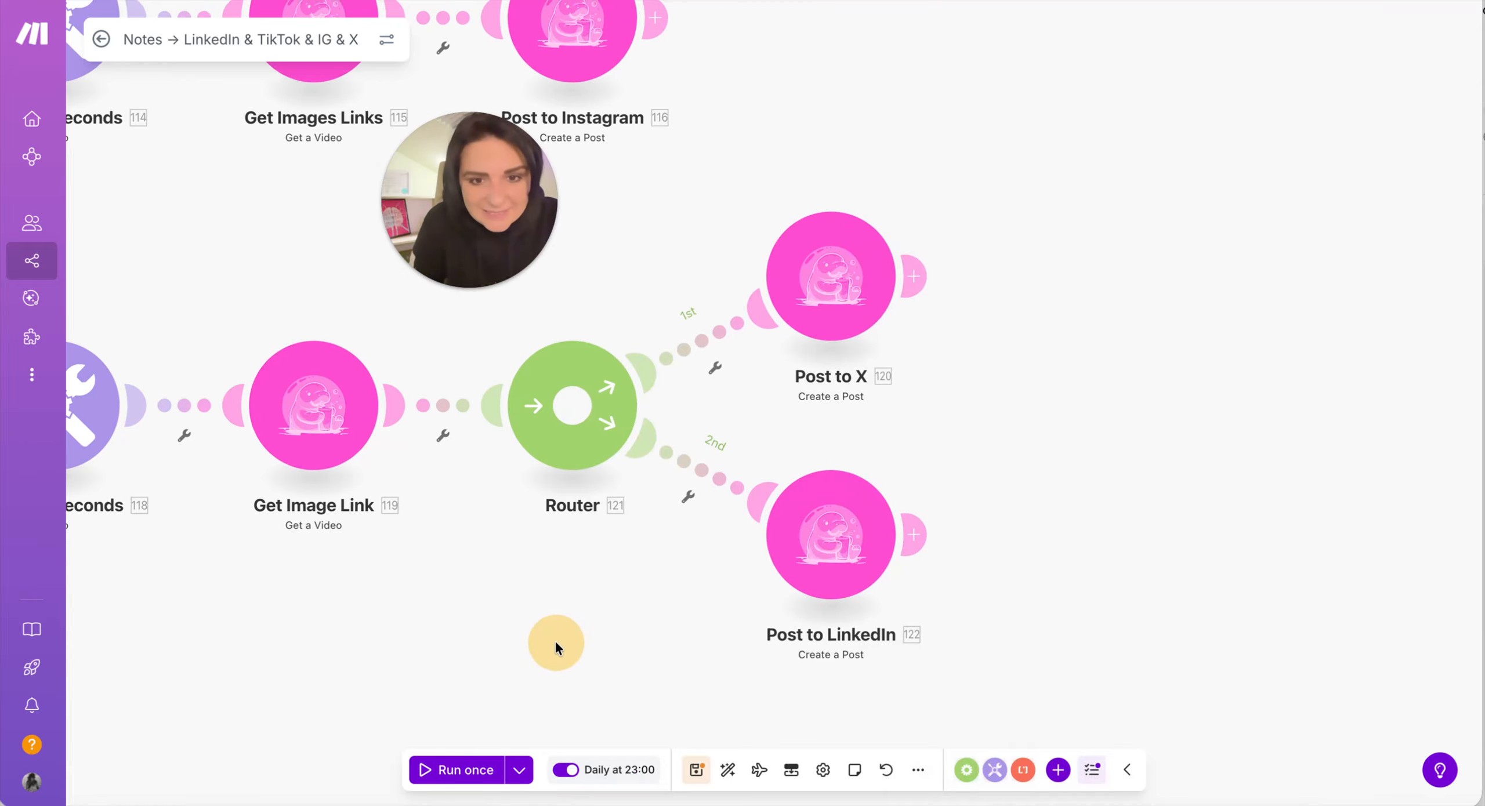
pyautogui.moveTo(484, 243); pyautogui.dragTo(715, 140)
pyautogui.hscroll(-10, 638, 406)
pyautogui.scroll(-5, 689, 545)
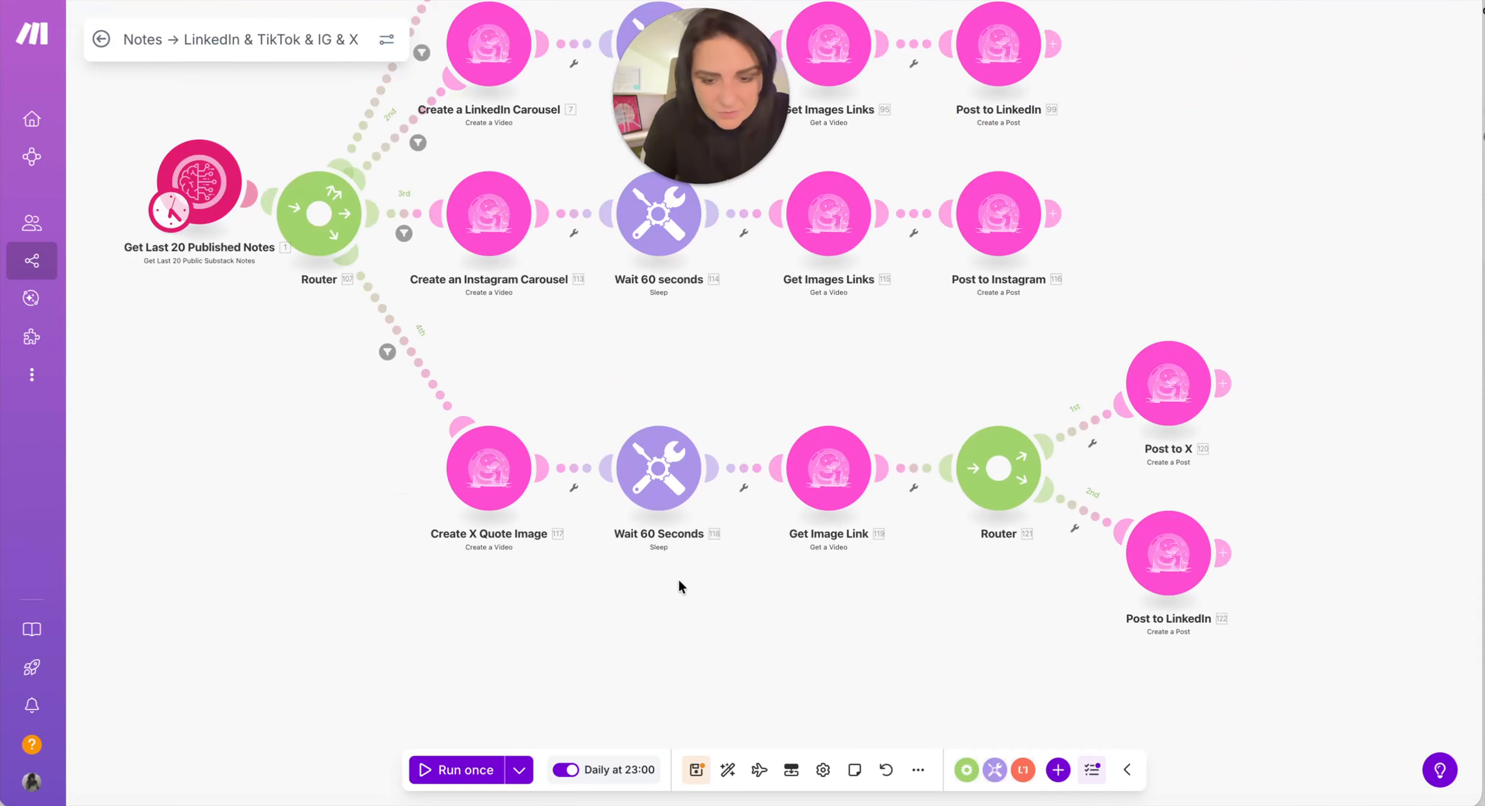
pyautogui.moveTo(681, 347); pyautogui.dragTo(706, 520)
pyautogui.moveTo(587, 545); pyautogui.dragTo(653, 580)
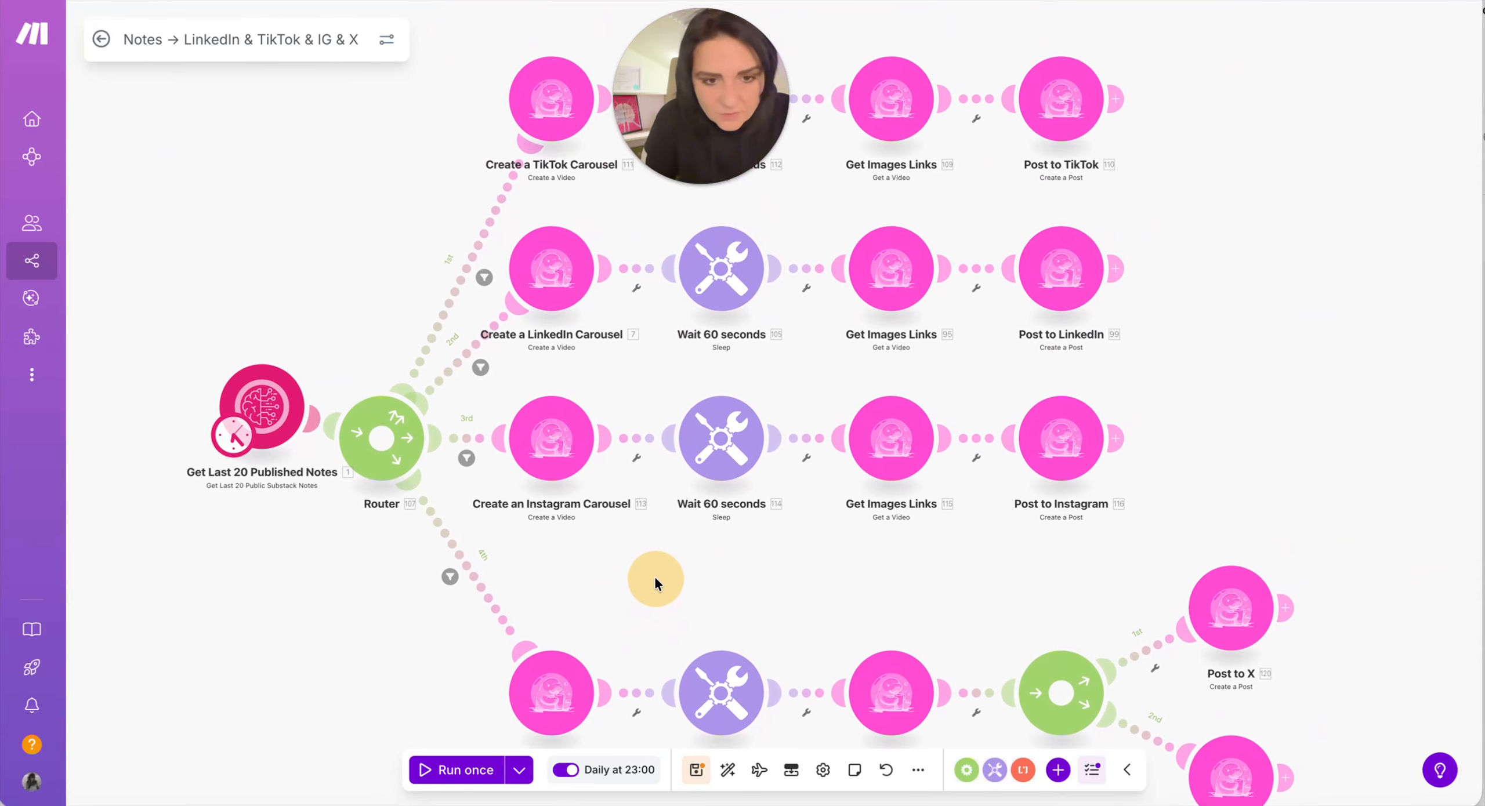
pyautogui.click(696, 769)
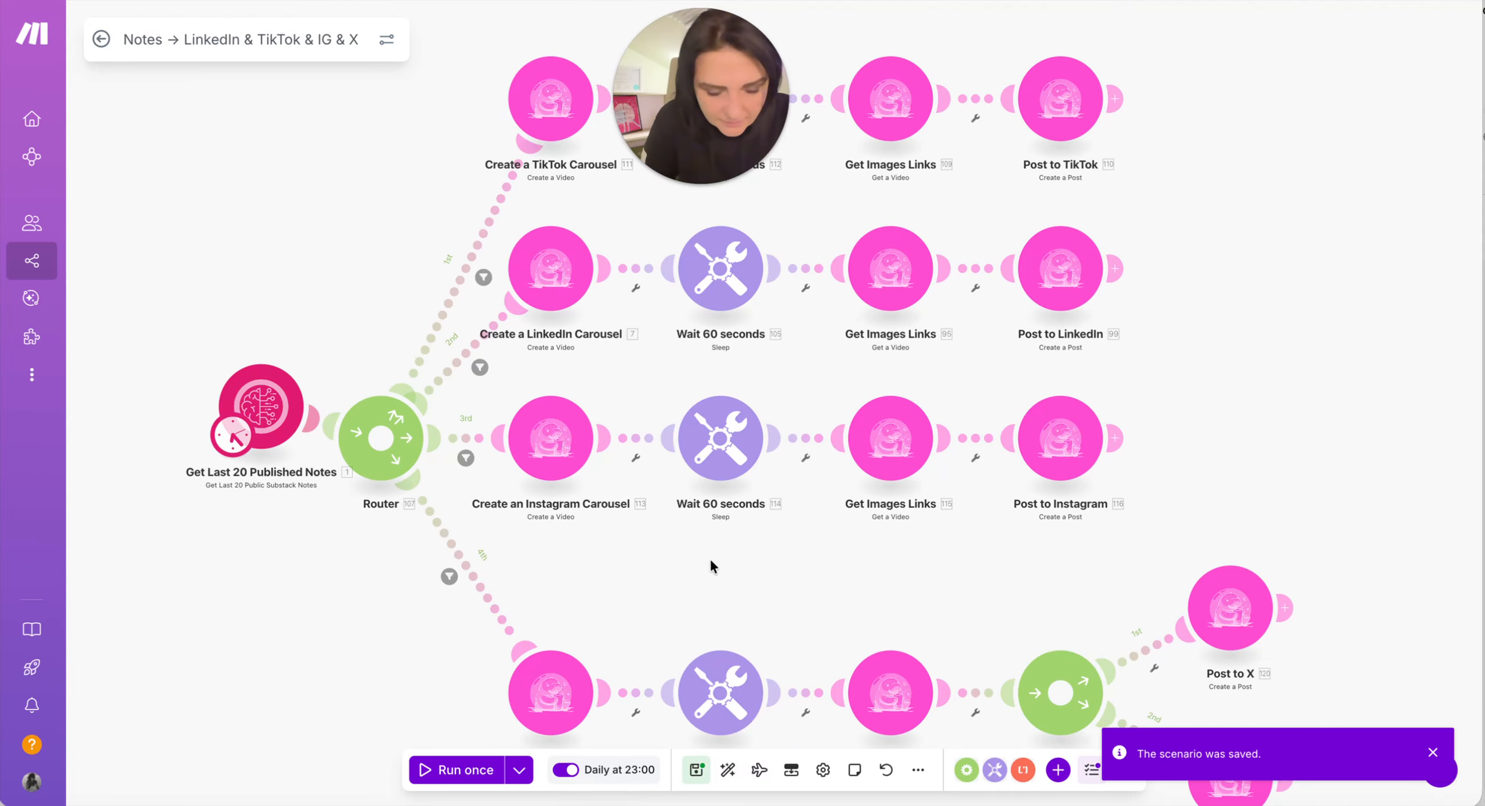
# Step: Auto-align the scenario's modules and save the scenario with the new layout
pyautogui.scroll(2, 716, 551)
pyautogui.scroll(-1, 715, 548)
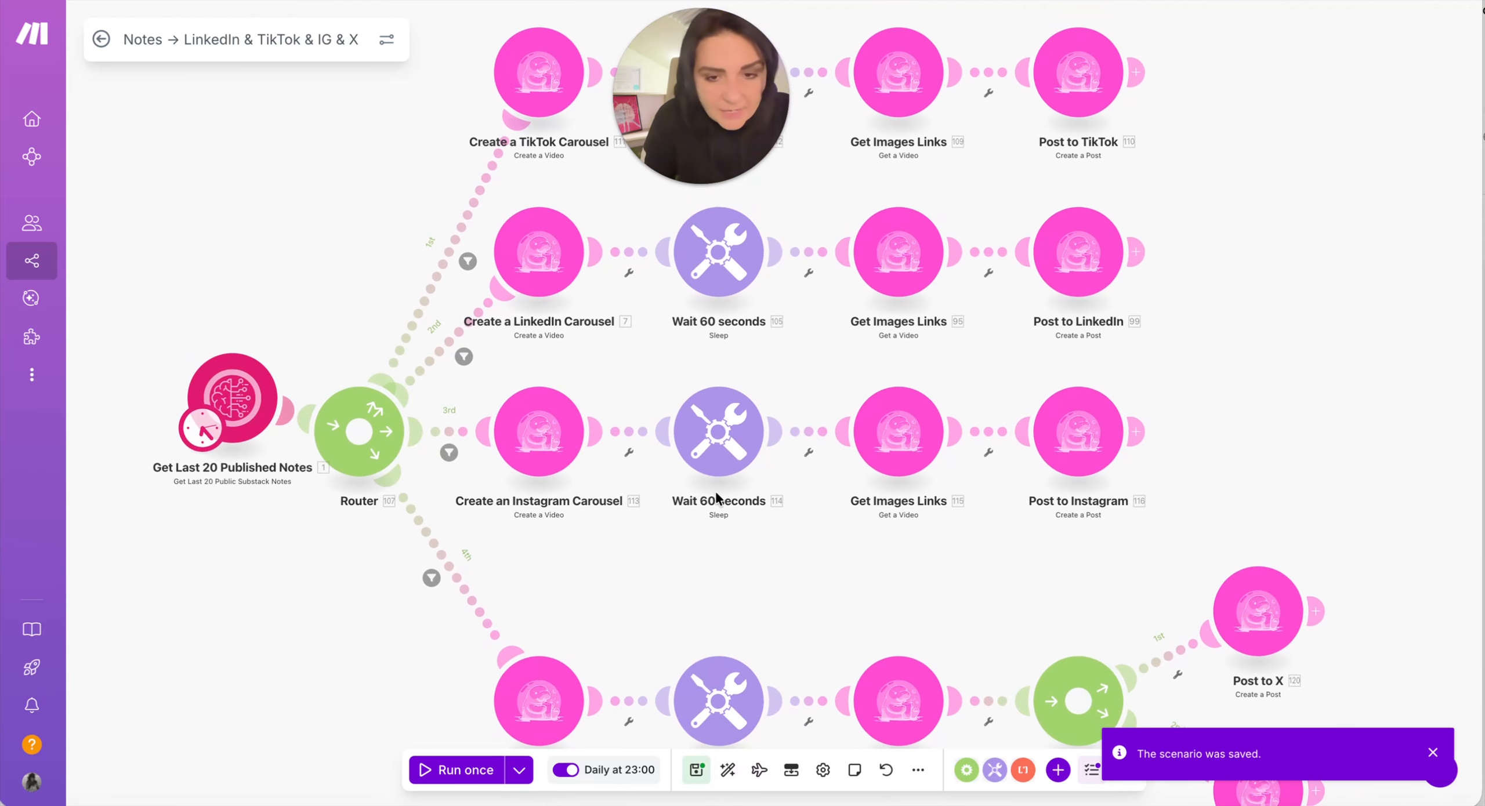
pyautogui.moveTo(632, 555)
pyautogui.mouseDown()
pyautogui.moveTo(634, 617)
pyautogui.moveTo(629, 538)
pyautogui.mouseUp()
pyautogui.click(728, 769)
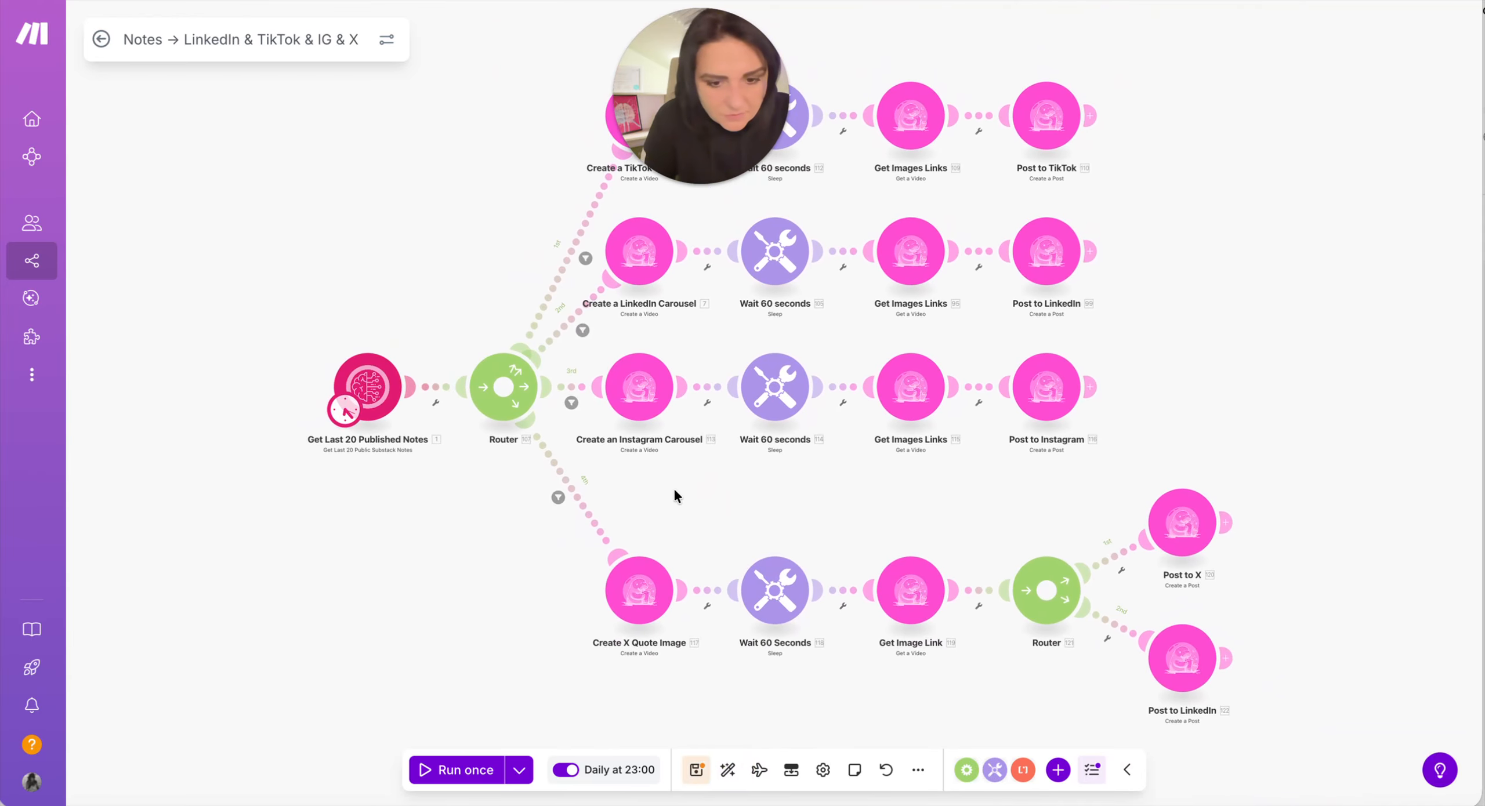
pyautogui.moveTo(676, 492); pyautogui.dragTo(645, 457)
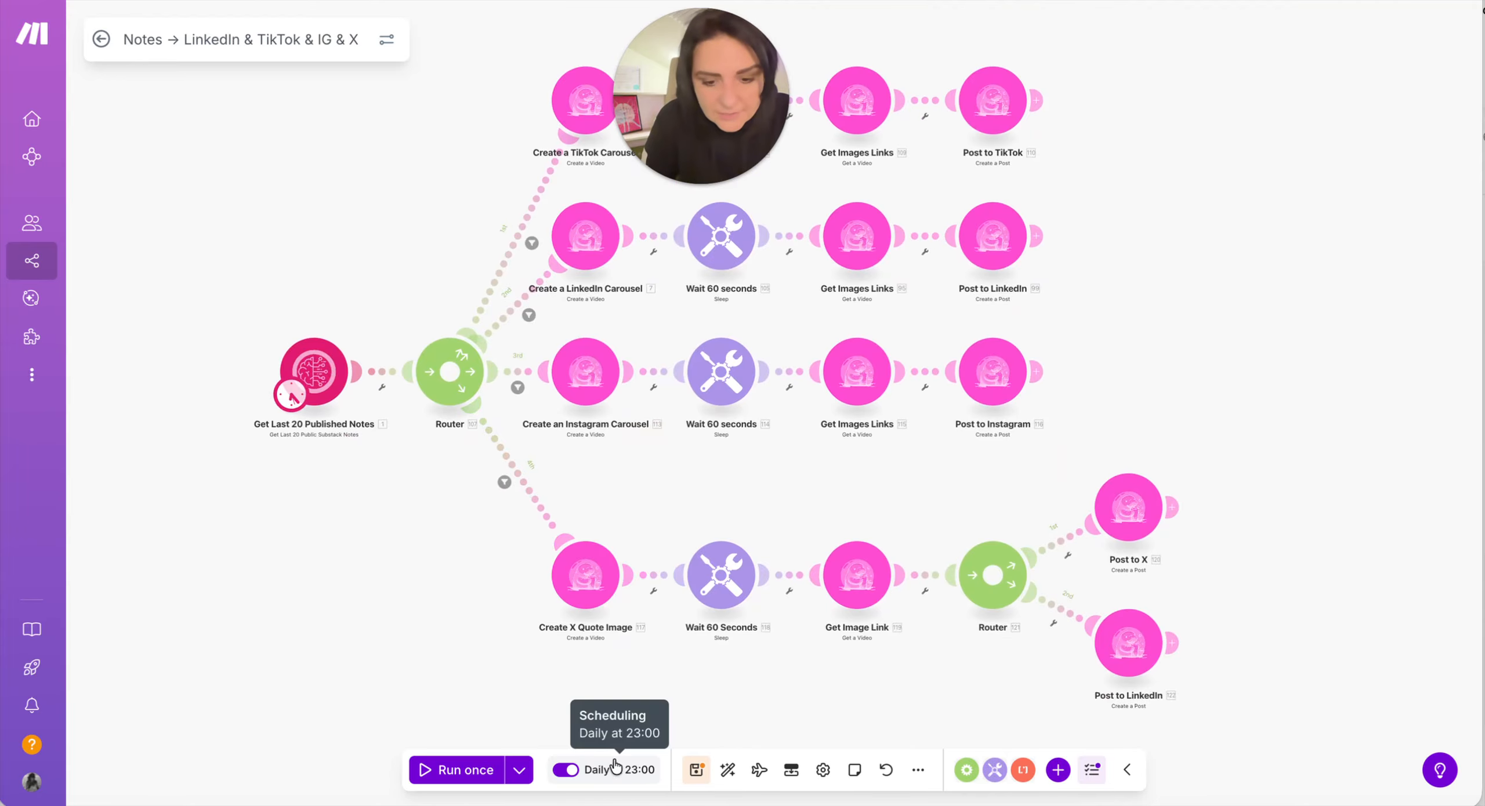
pyautogui.click(702, 774)
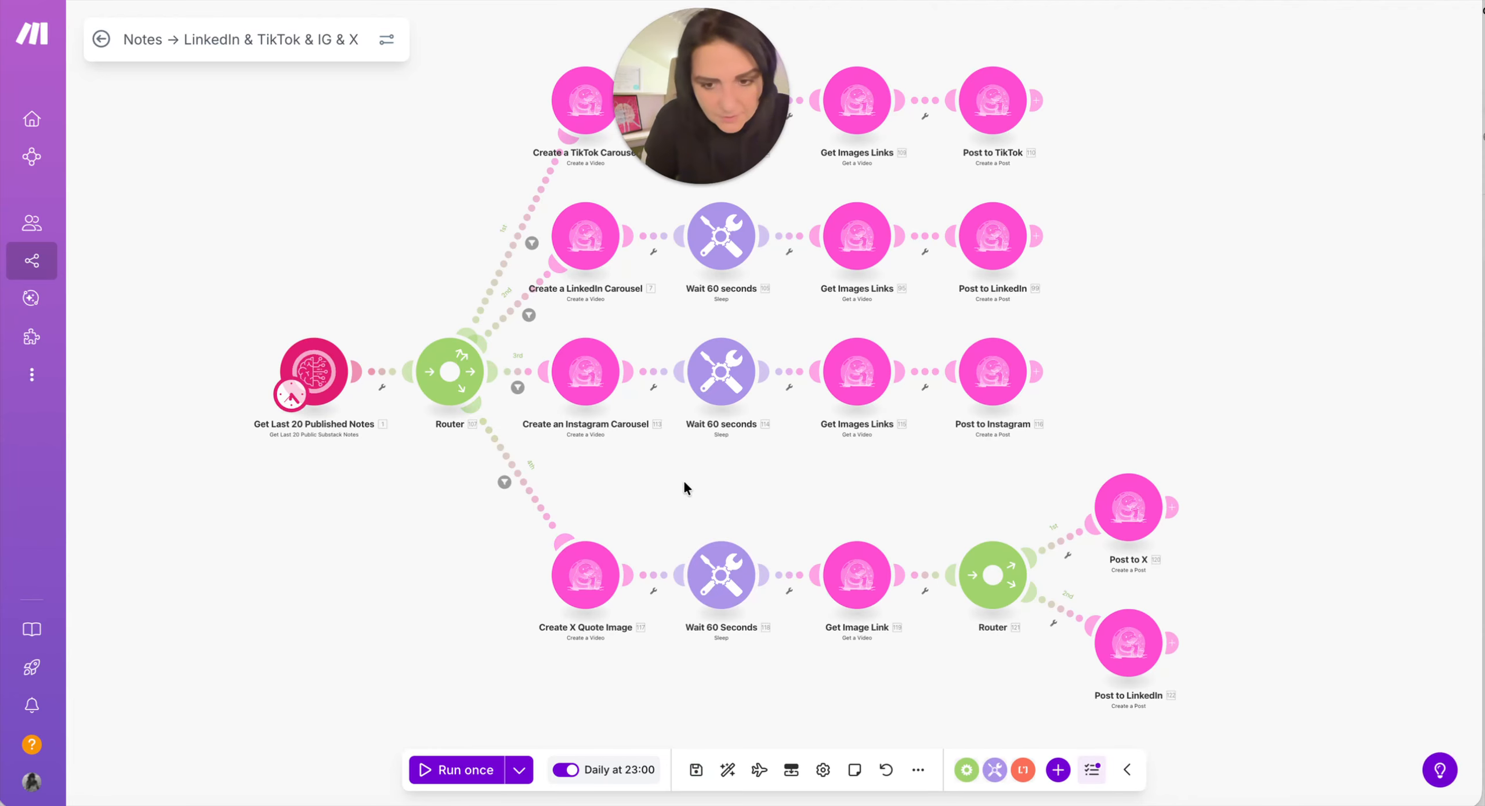
# Step: Run only the Get Last 20 Published Notes module and expand the items array in its output, closing the results
pyautogui.rightClick(309, 378)
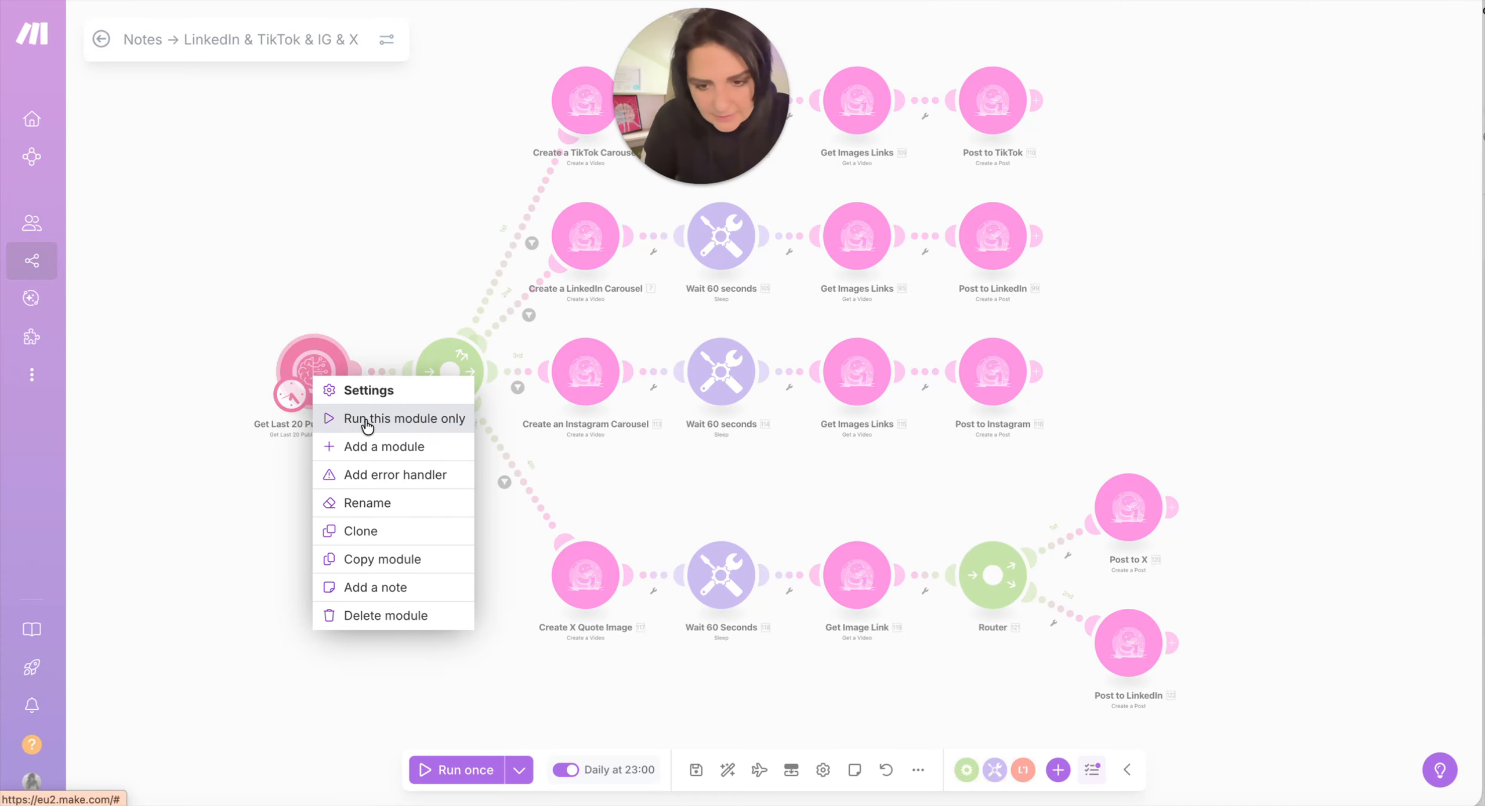
pyautogui.click(436, 420)
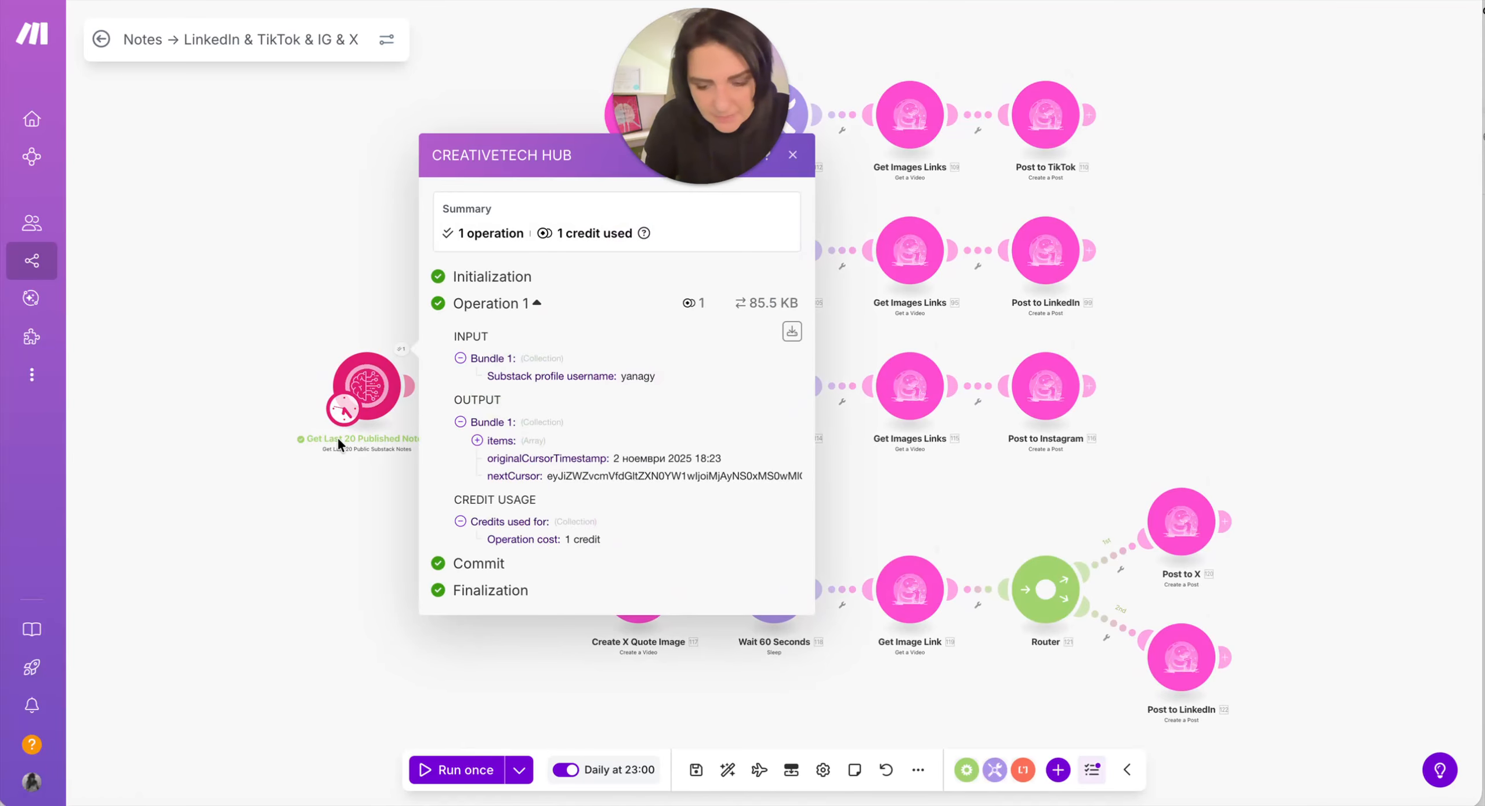
pyautogui.click(476, 440)
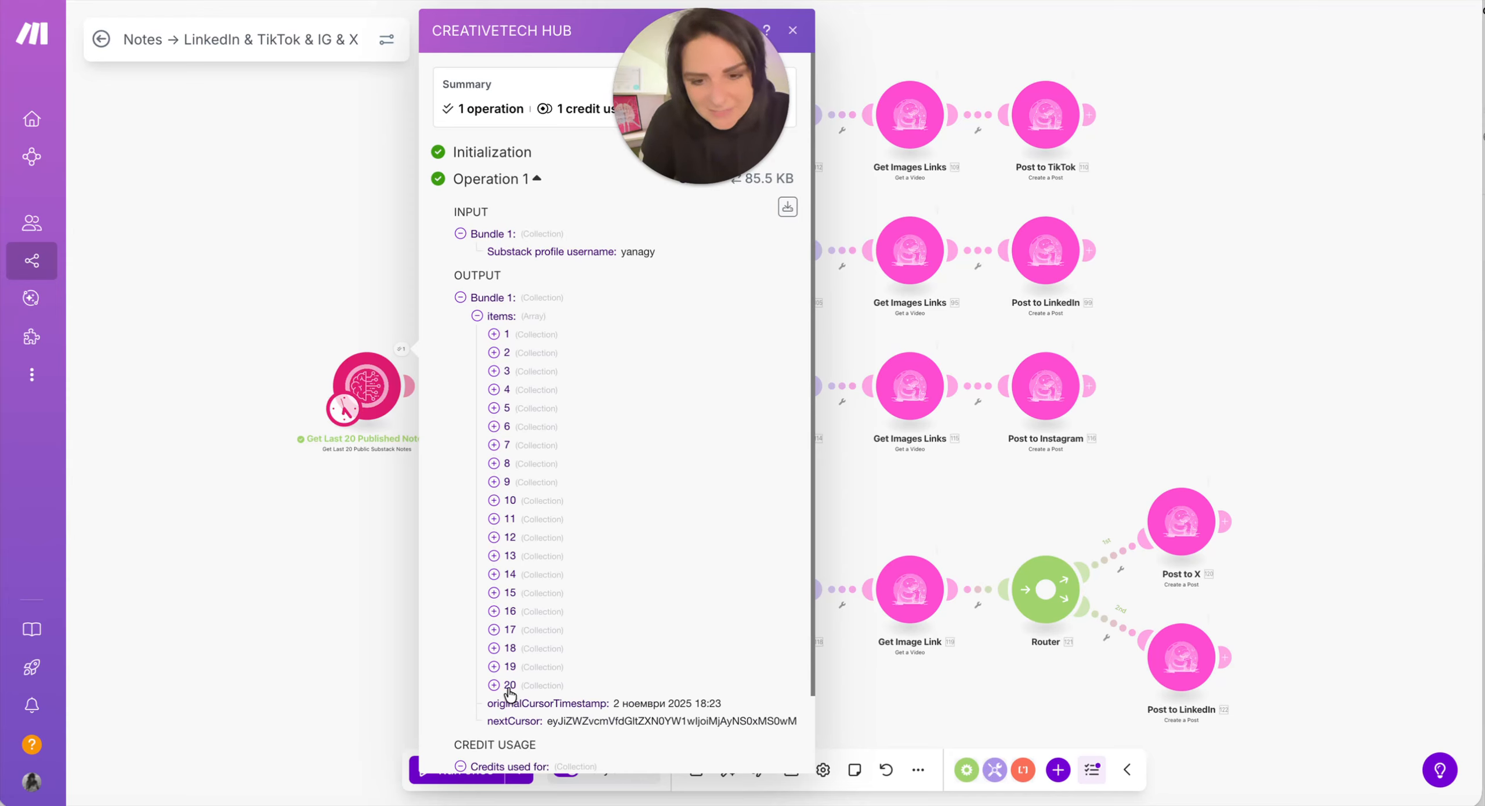
pyautogui.click(793, 33)
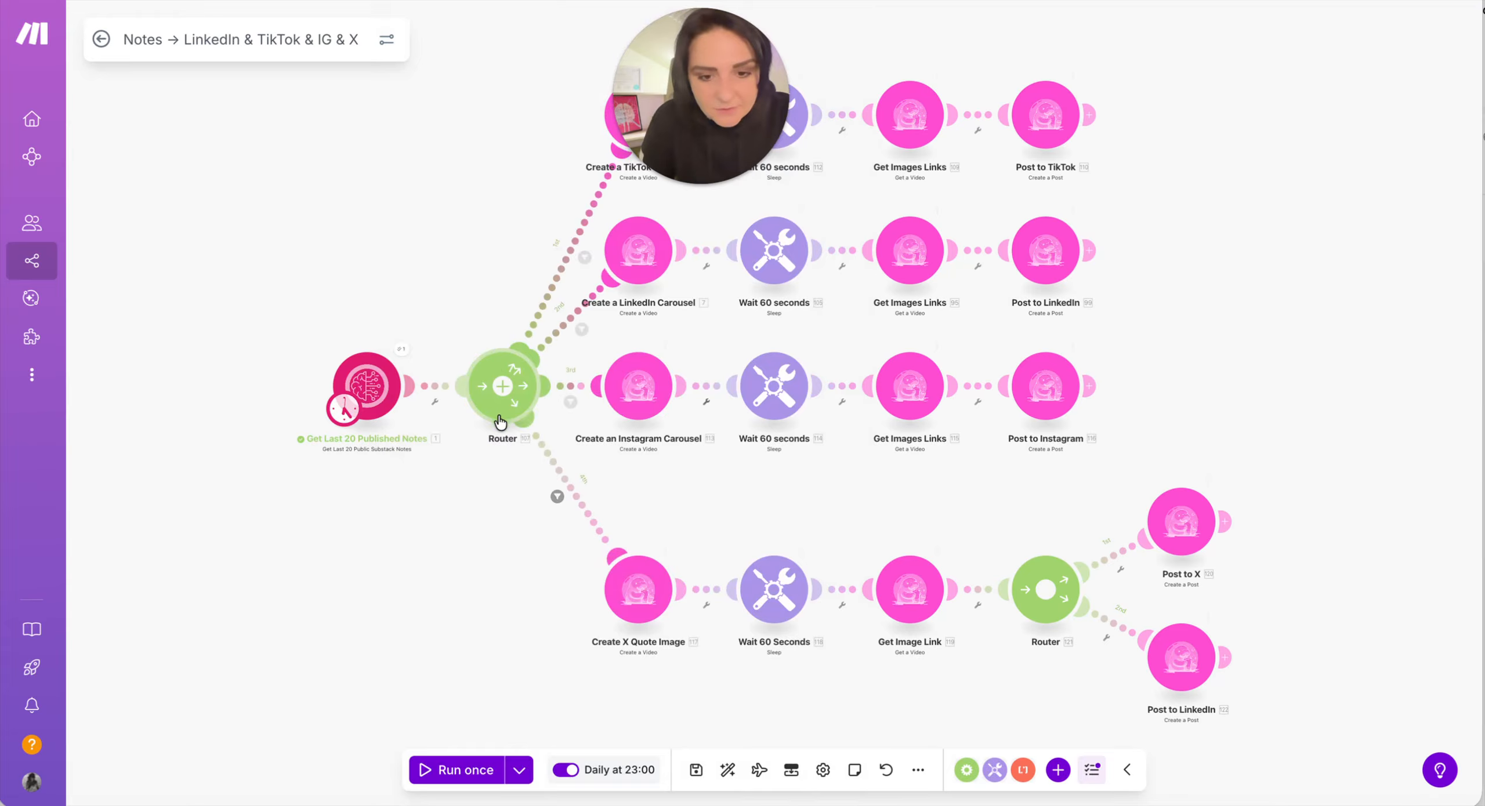
# Step: Check the filter condition on the fourth route before Create X Quote Image and close it without changes
pyautogui.click(557, 497)
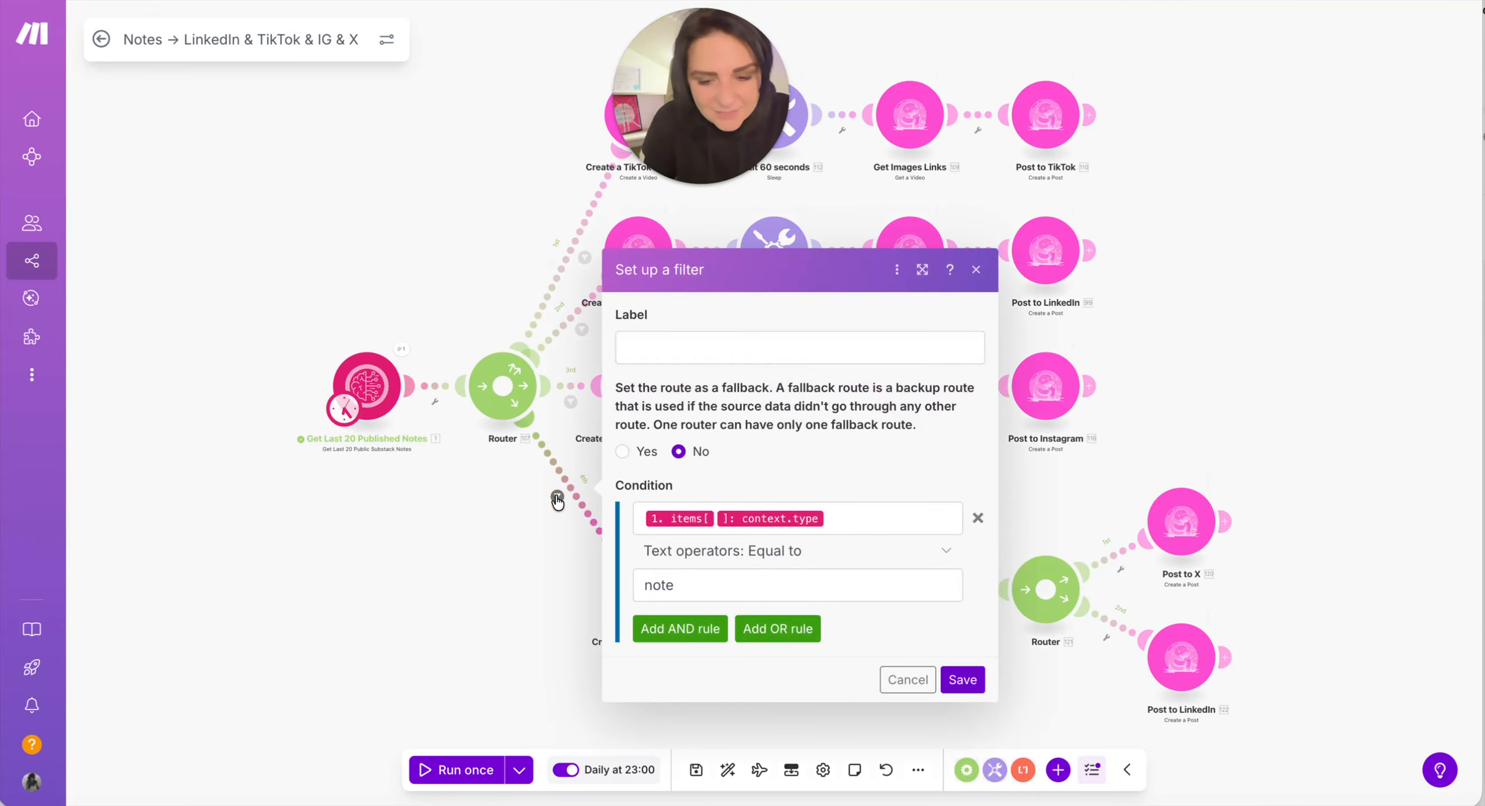
pyautogui.click(976, 272)
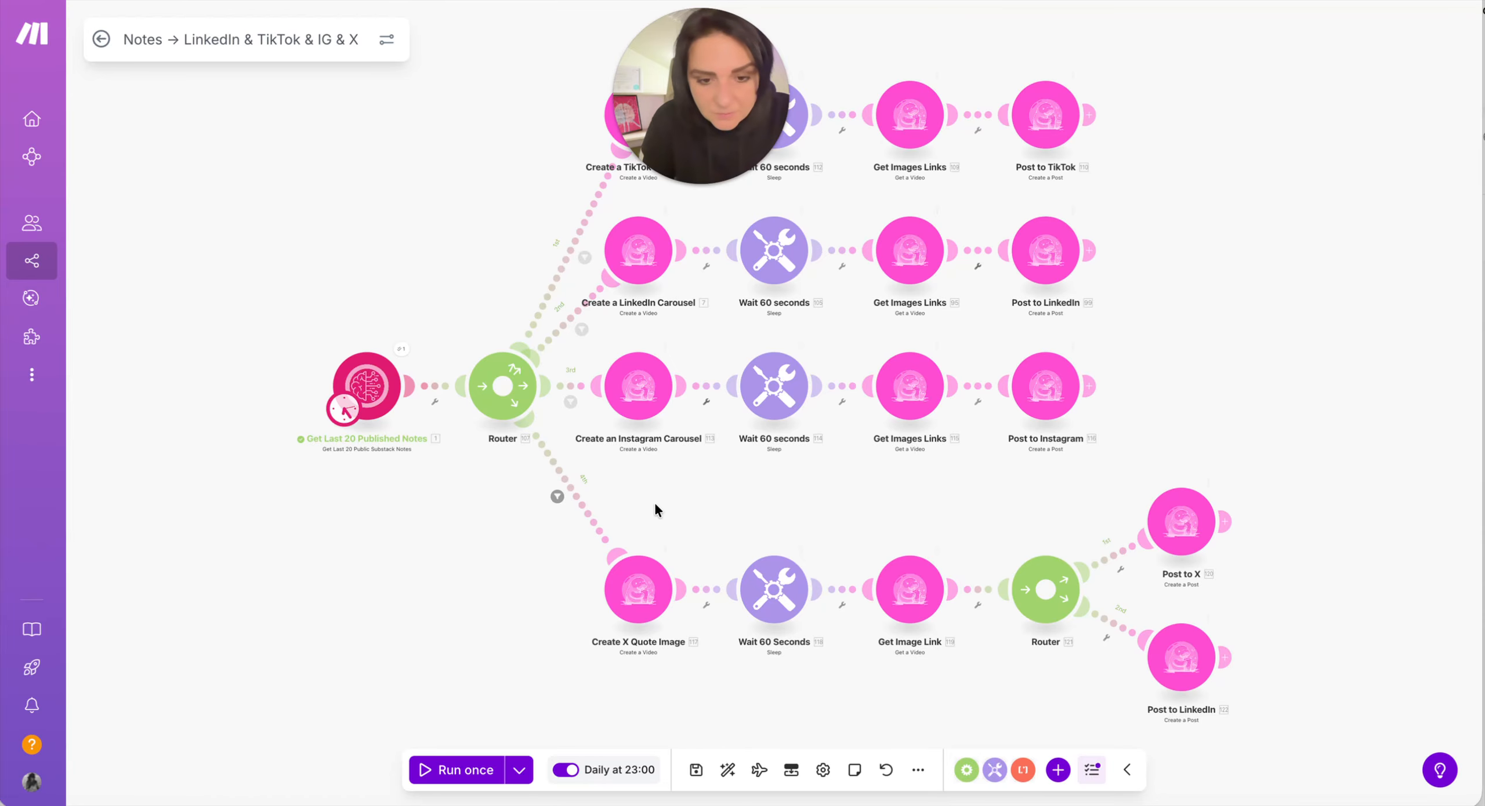
pyautogui.scroll(5, 617, 573)
pyautogui.scroll(-3, 617, 574)
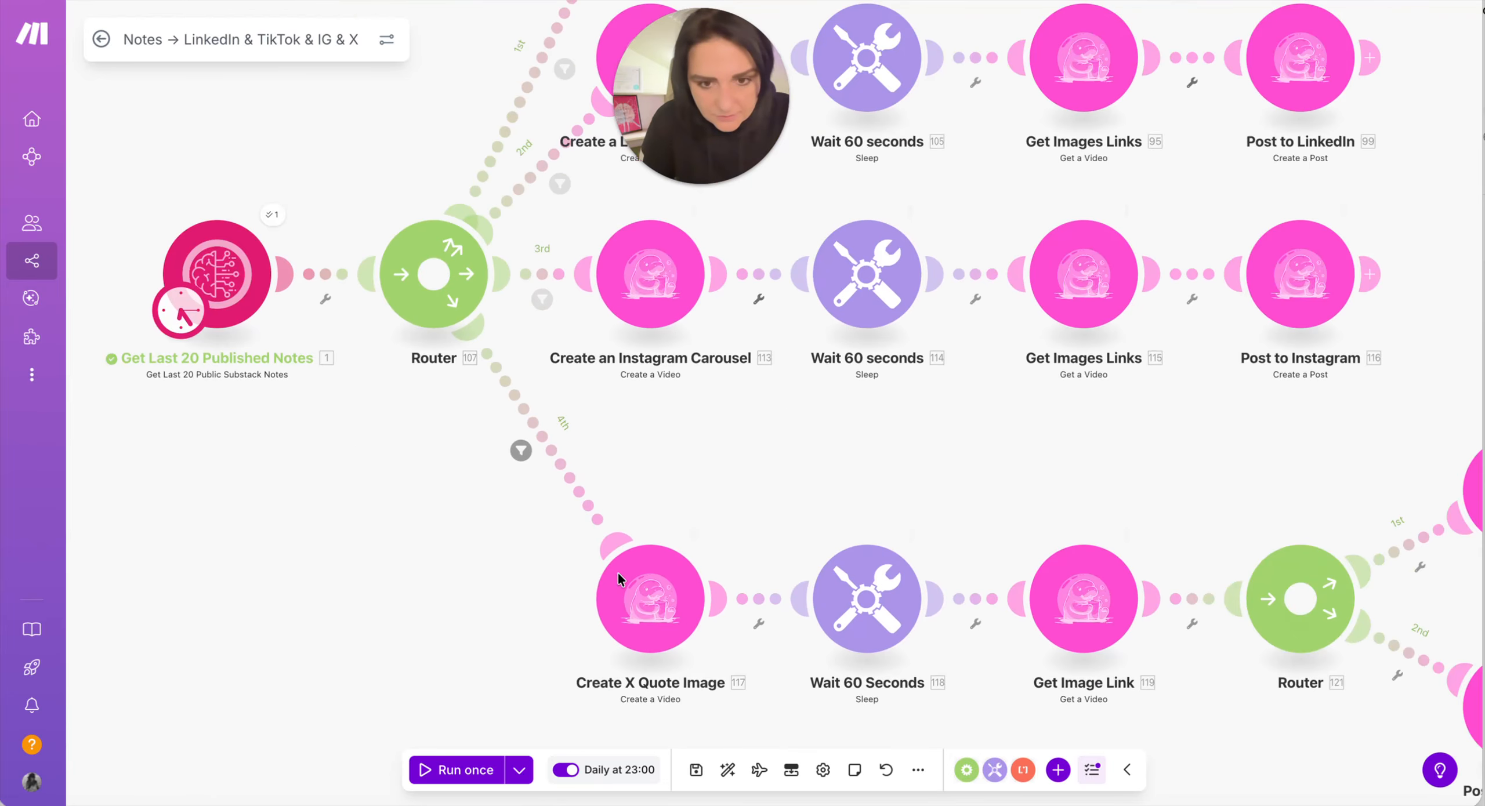
pyautogui.moveTo(661, 508); pyautogui.dragTo(662, 437)
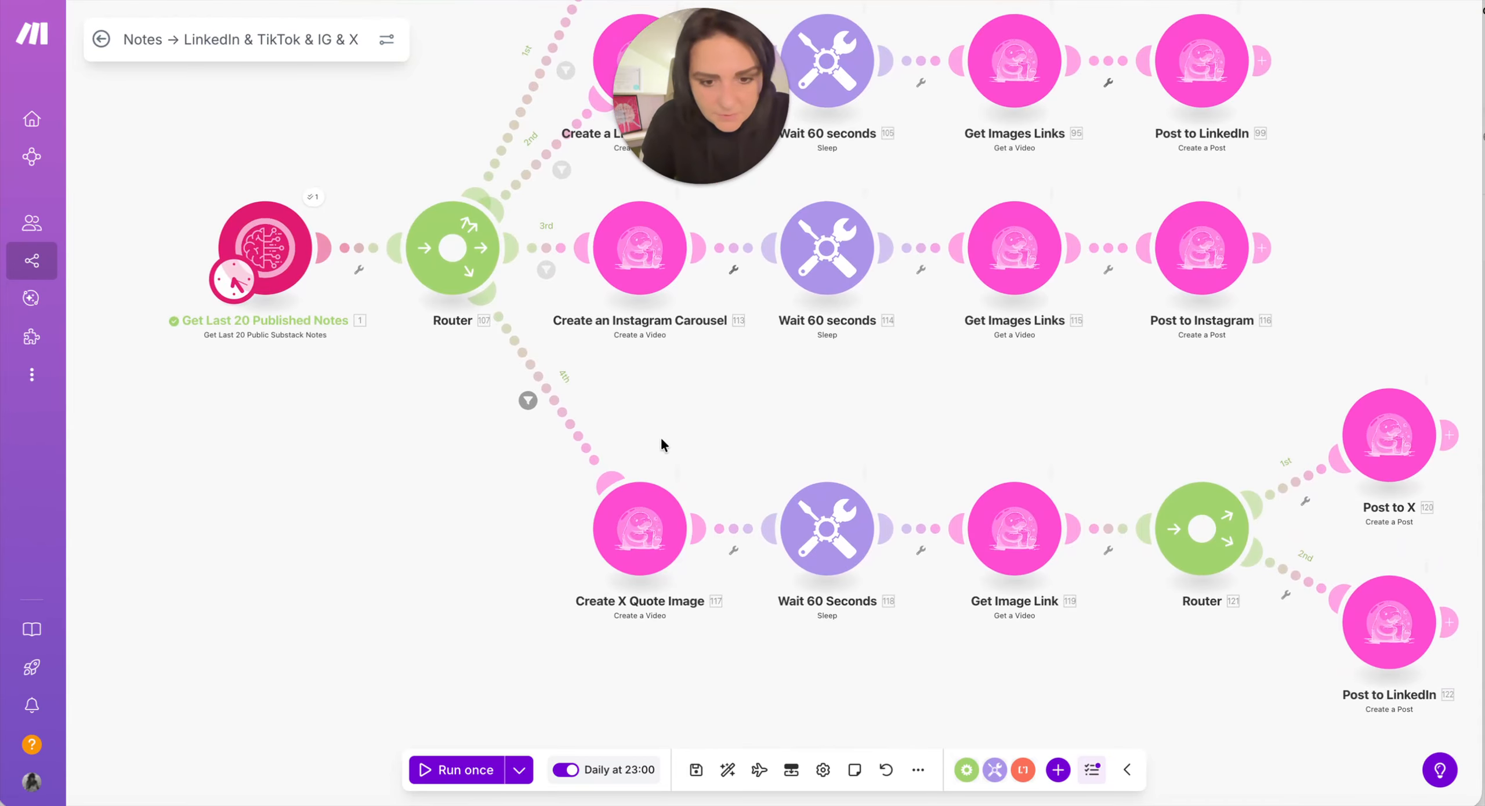
pyautogui.rightClick(619, 539)
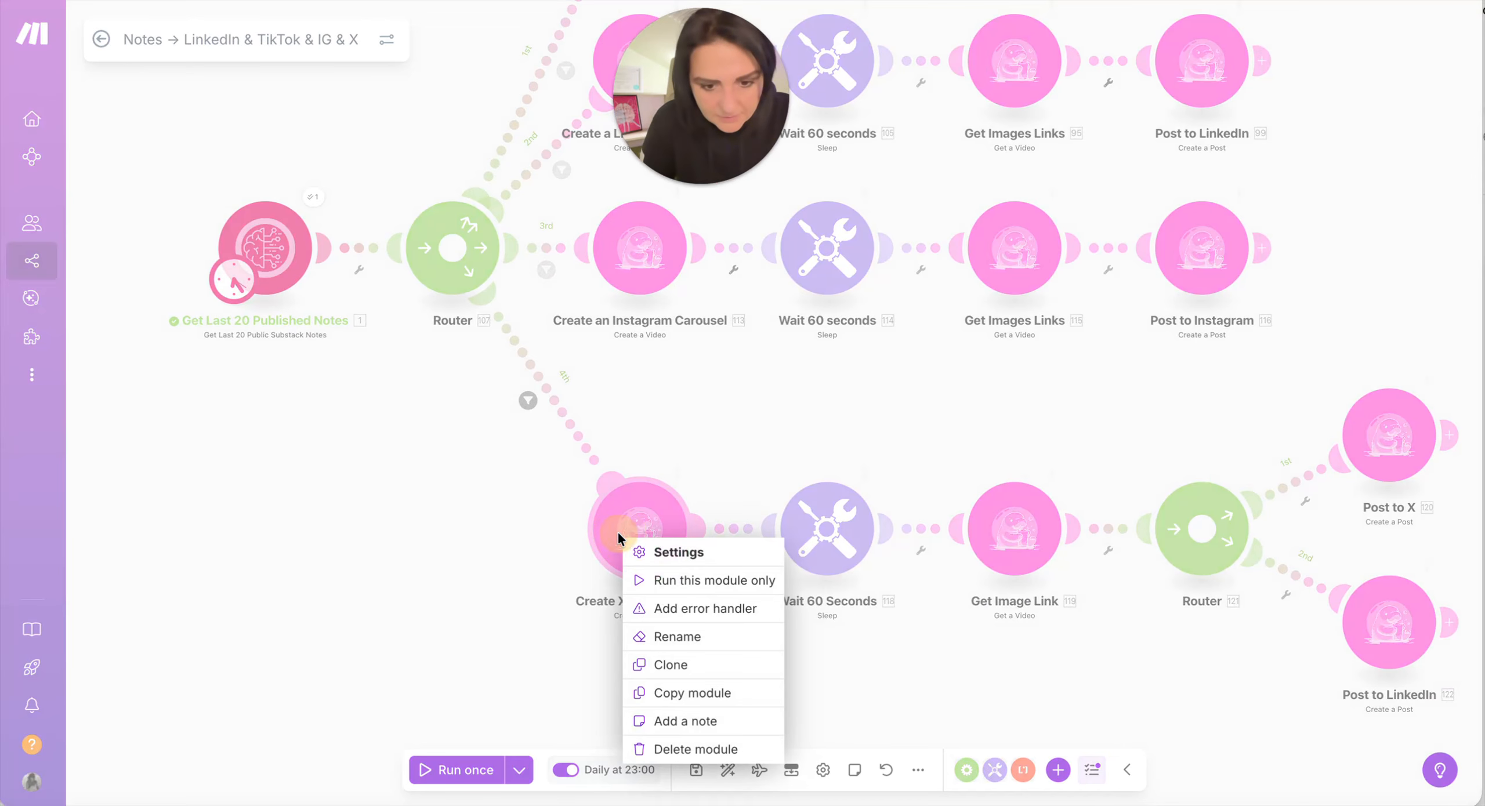
pyautogui.click(638, 578)
pyautogui.click(806, 646)
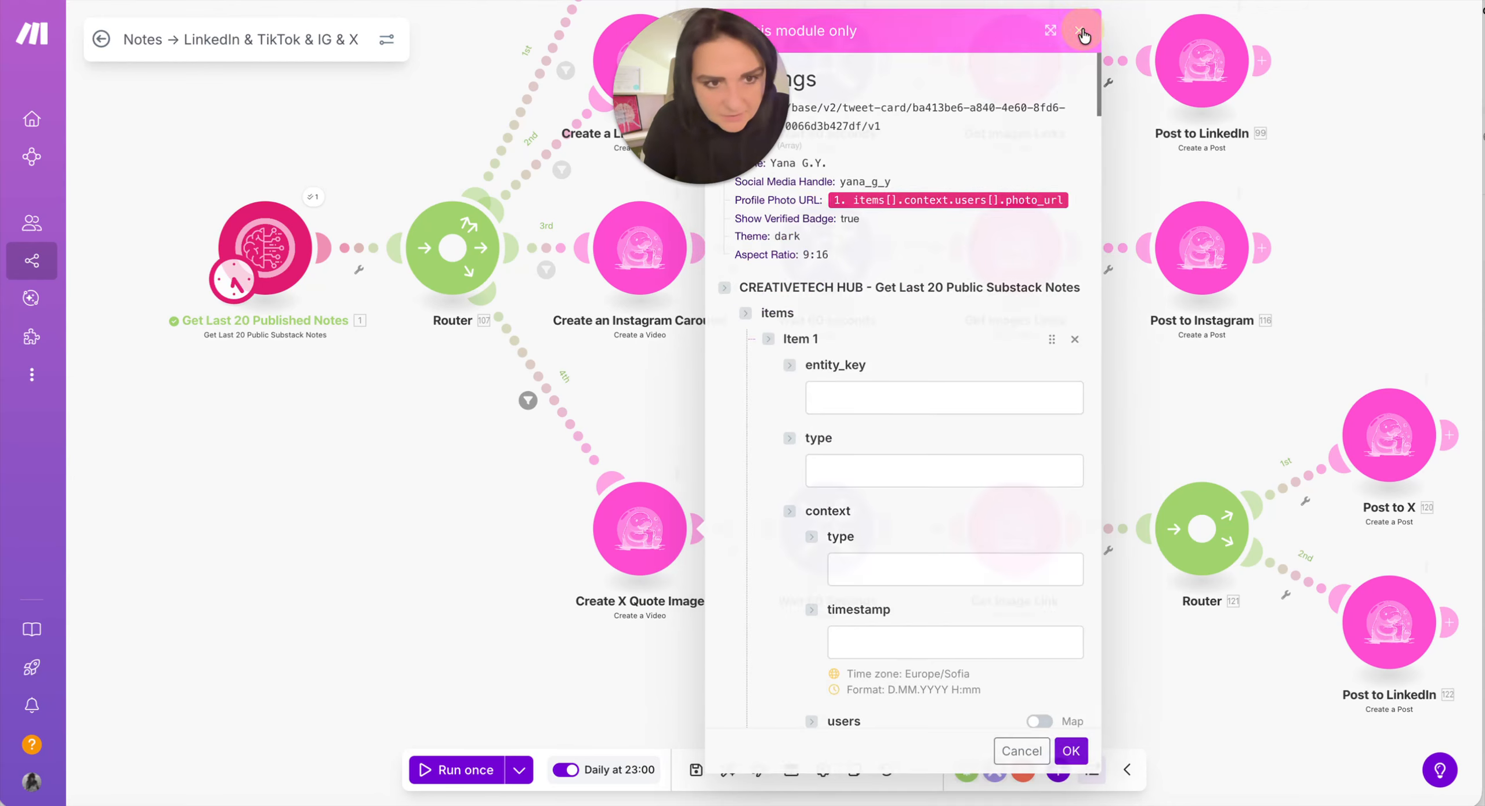
pyautogui.click(1078, 30)
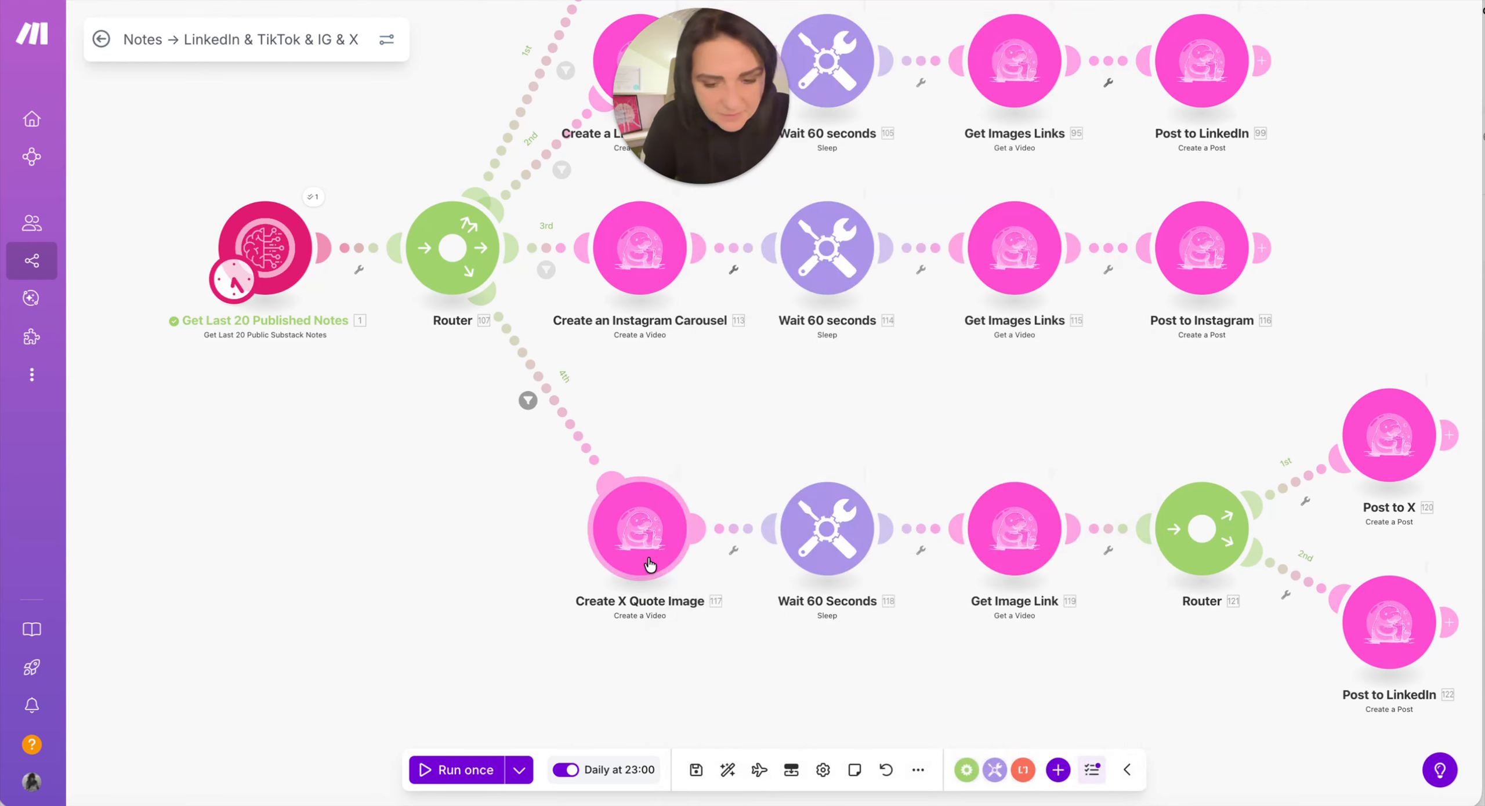
# Step: Unlink the Create X Quote Image and Create an Instagram Carousel modules from the wait modules that follow them
pyautogui.rightClick(735, 529)
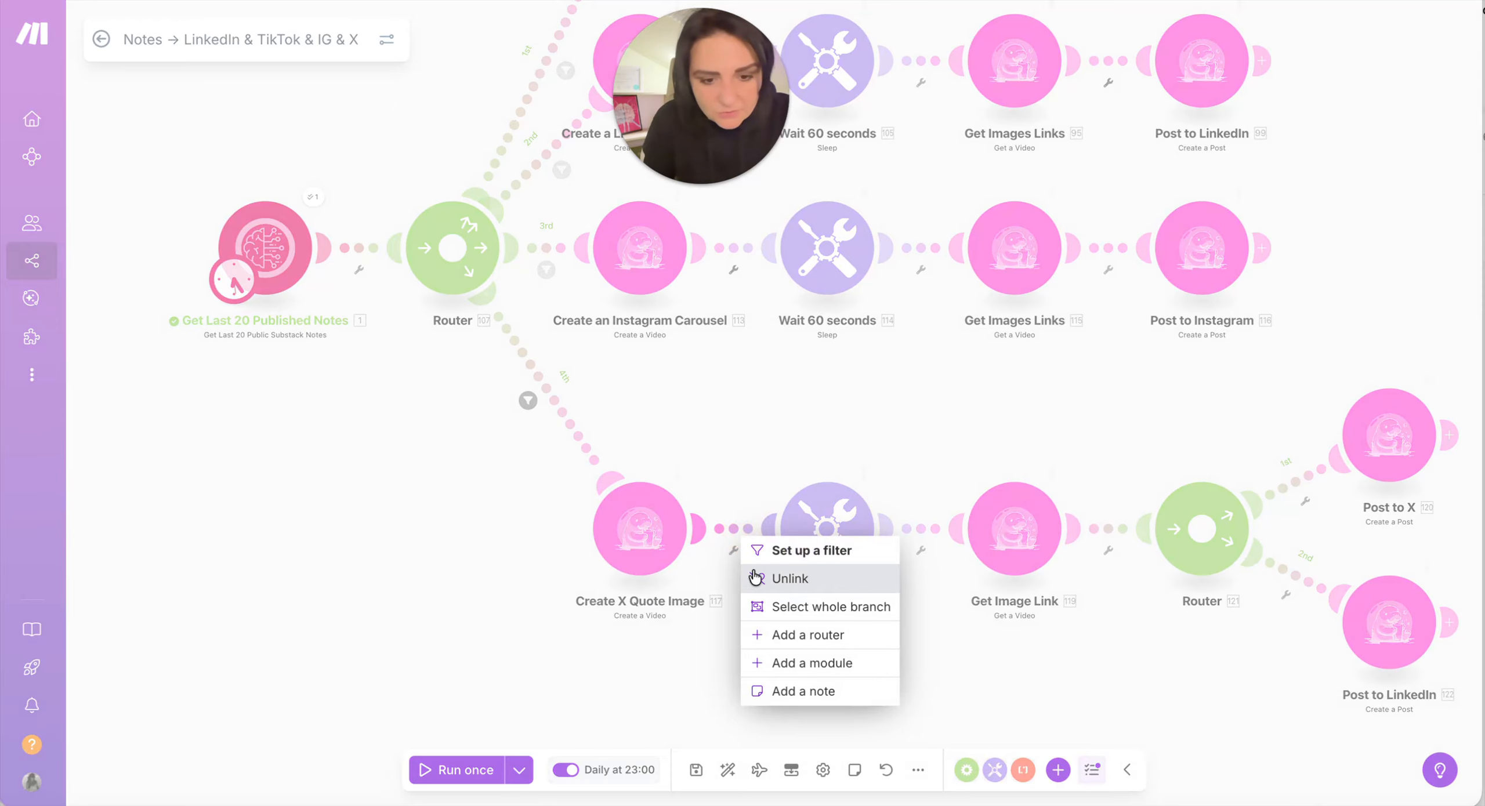
pyautogui.click(791, 580)
pyautogui.scroll(1, 682, 362)
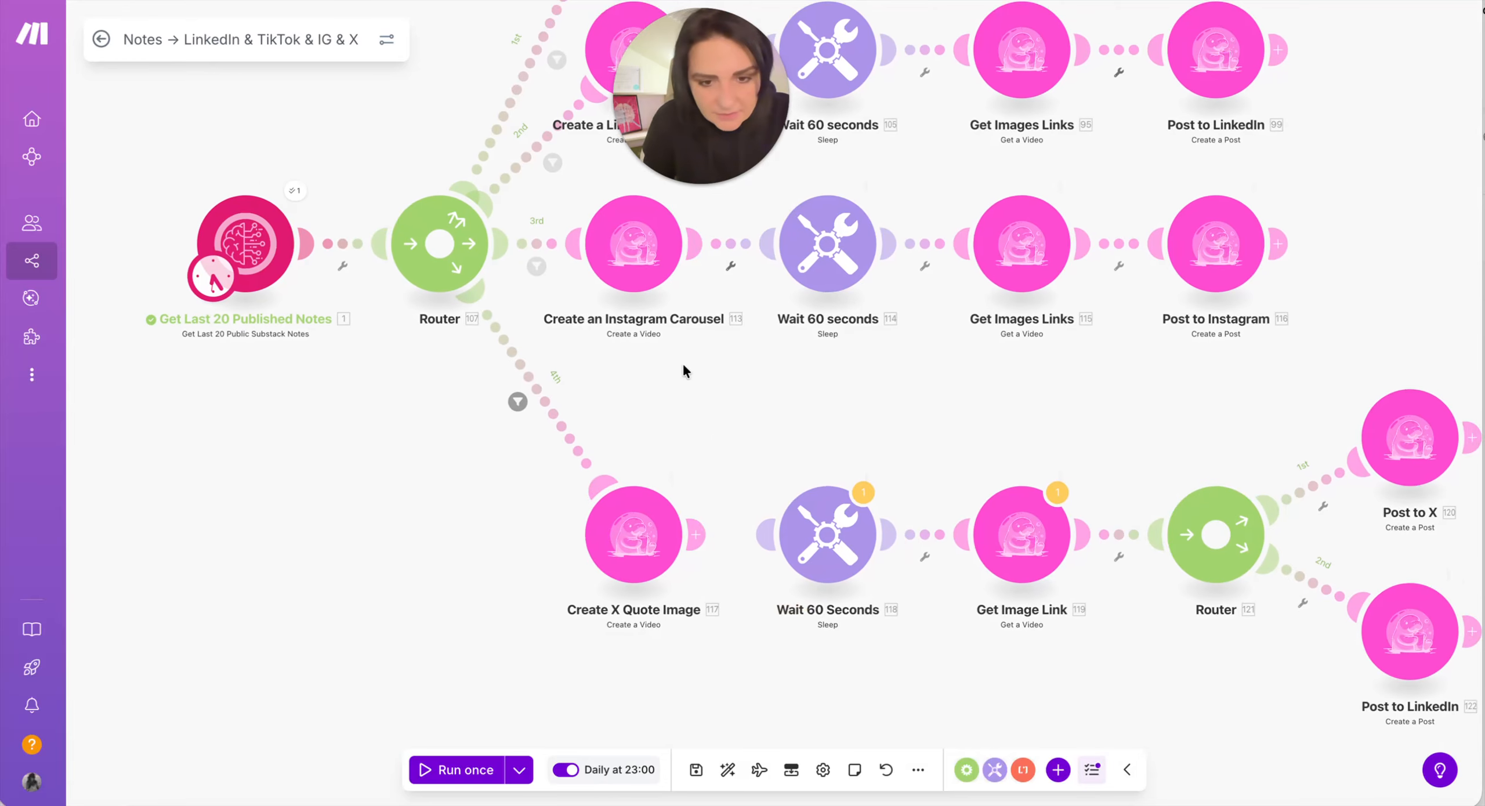
pyautogui.rightClick(725, 251)
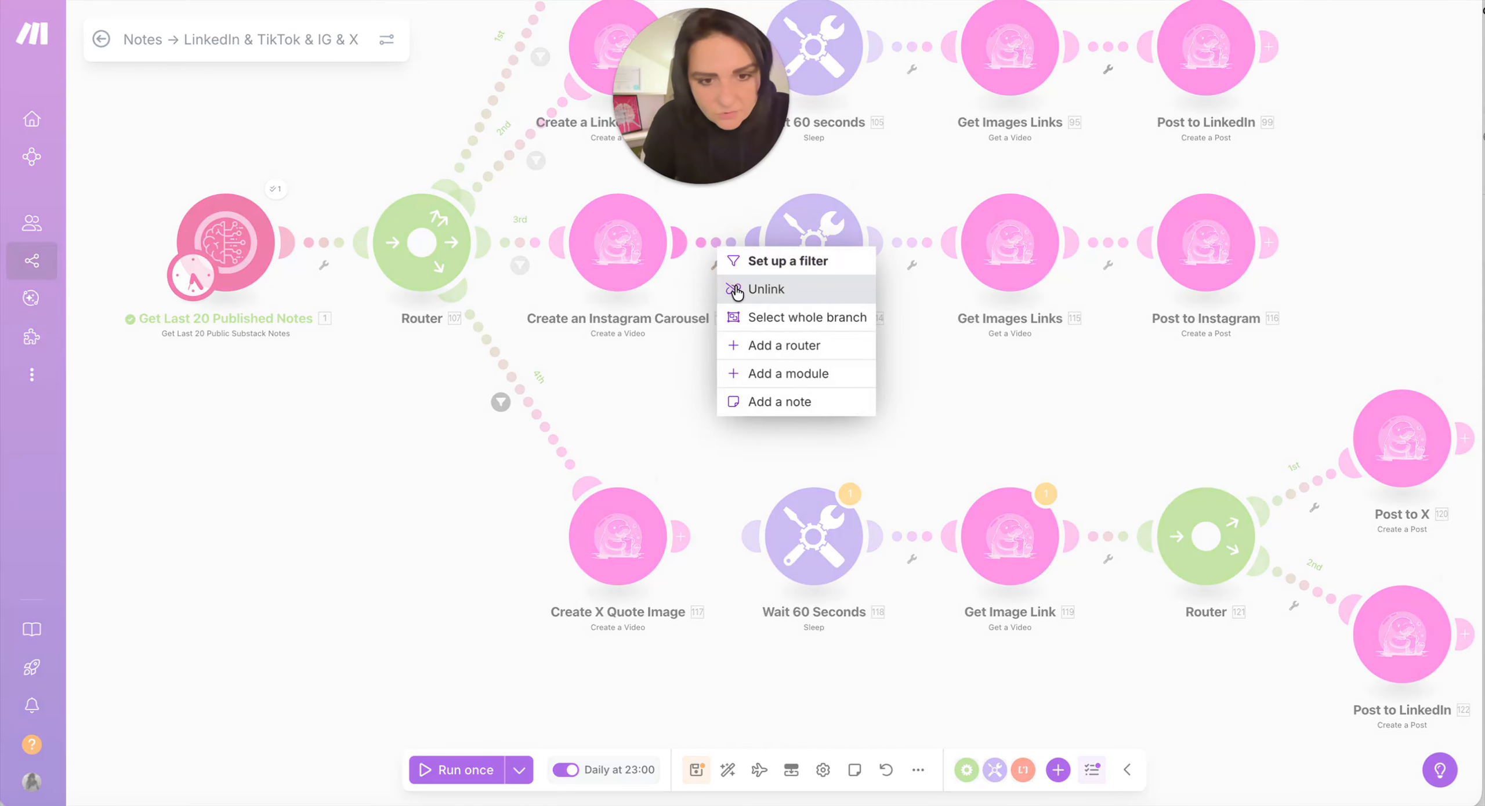
pyautogui.click(771, 288)
# Step: Unlink the Create a LinkedIn Carousel and Create a TikTok Carousel modules from the wait modules that follow them
pyautogui.moveTo(722, 418); pyautogui.dragTo(716, 597)
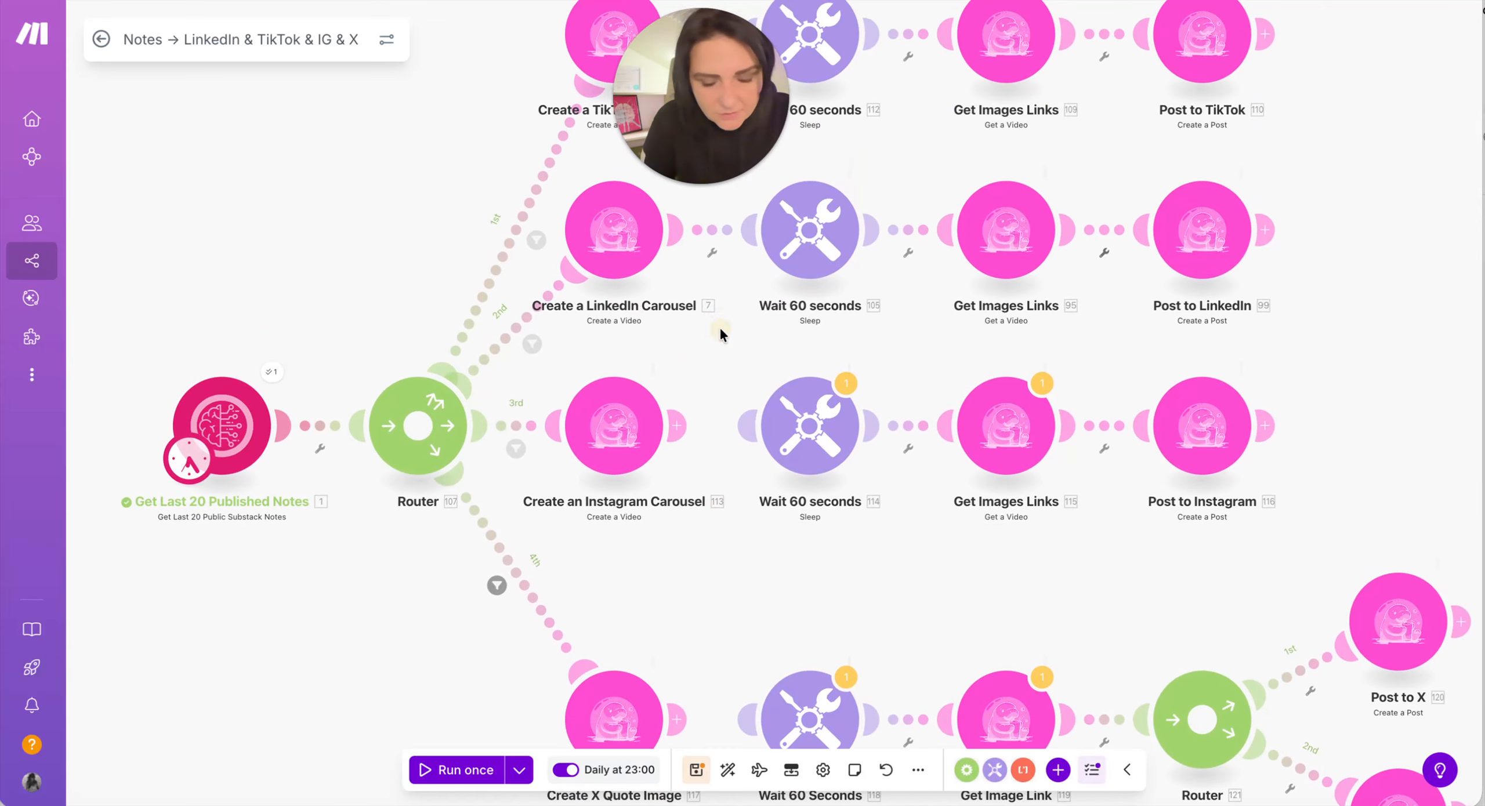
pyautogui.moveTo(720, 324); pyautogui.dragTo(716, 401)
pyautogui.rightClick(714, 299)
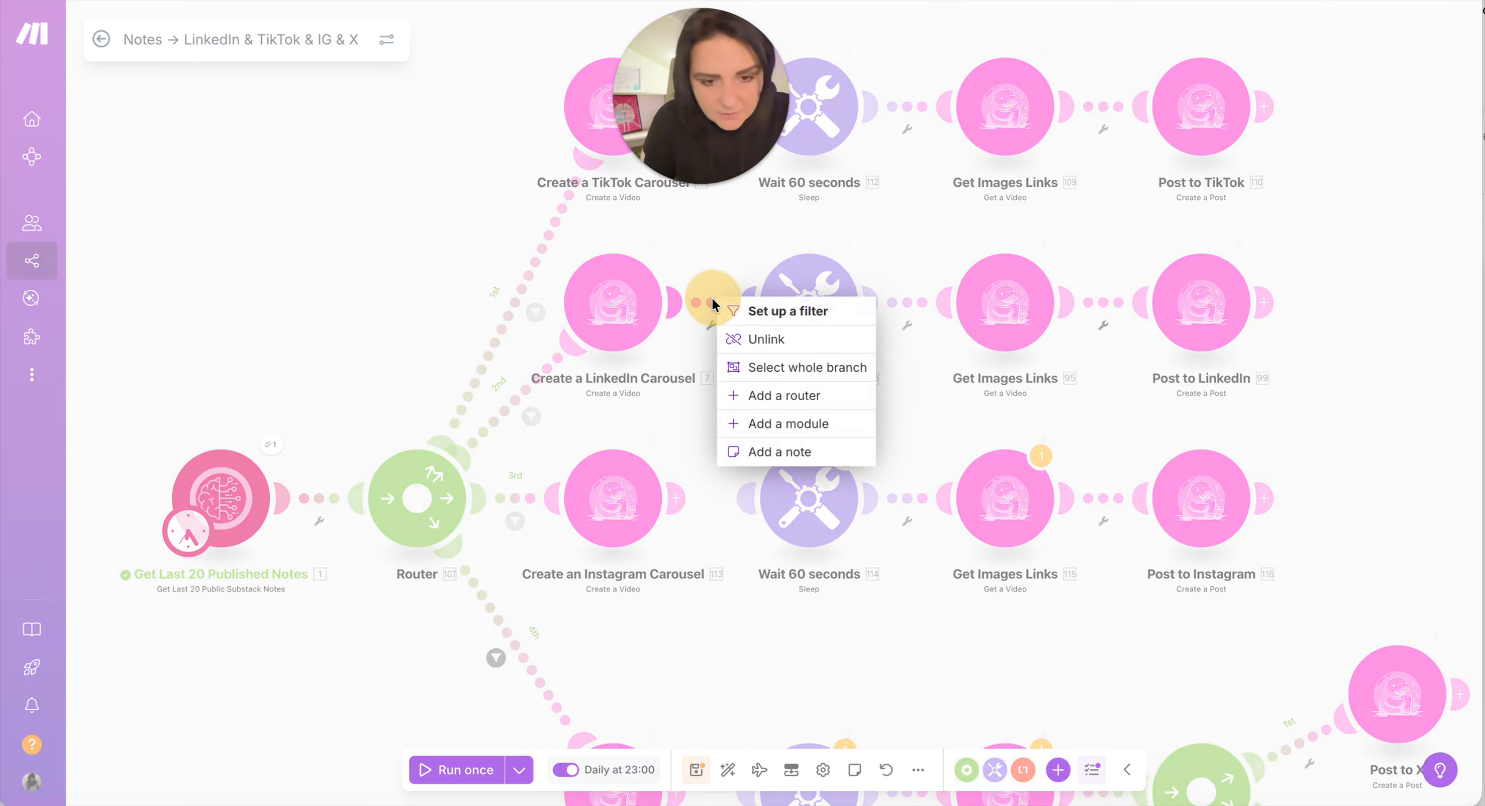
pyautogui.click(748, 338)
pyautogui.moveTo(715, 224); pyautogui.dragTo(716, 353)
pyautogui.rightClick(714, 238)
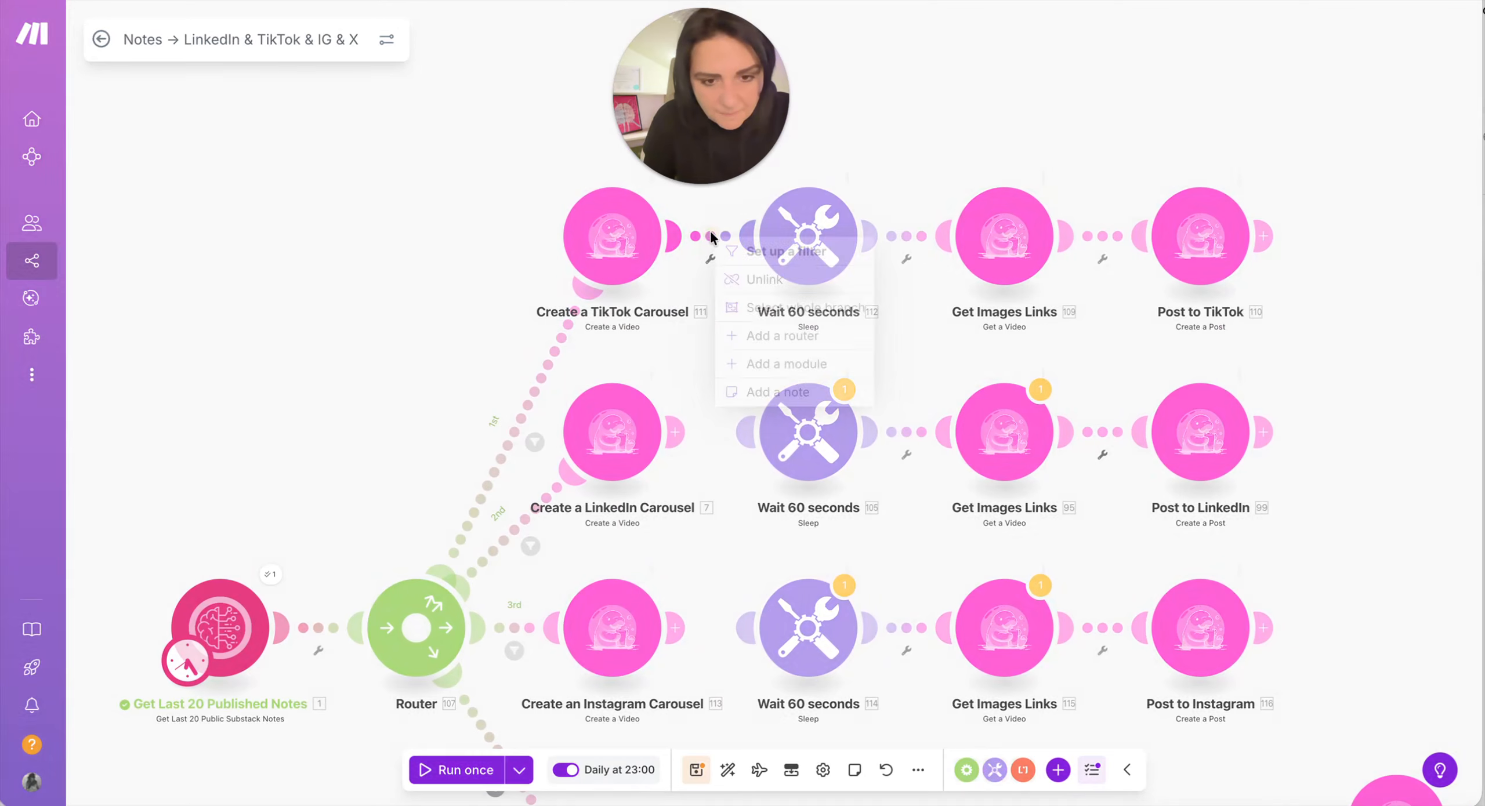
pyautogui.click(748, 280)
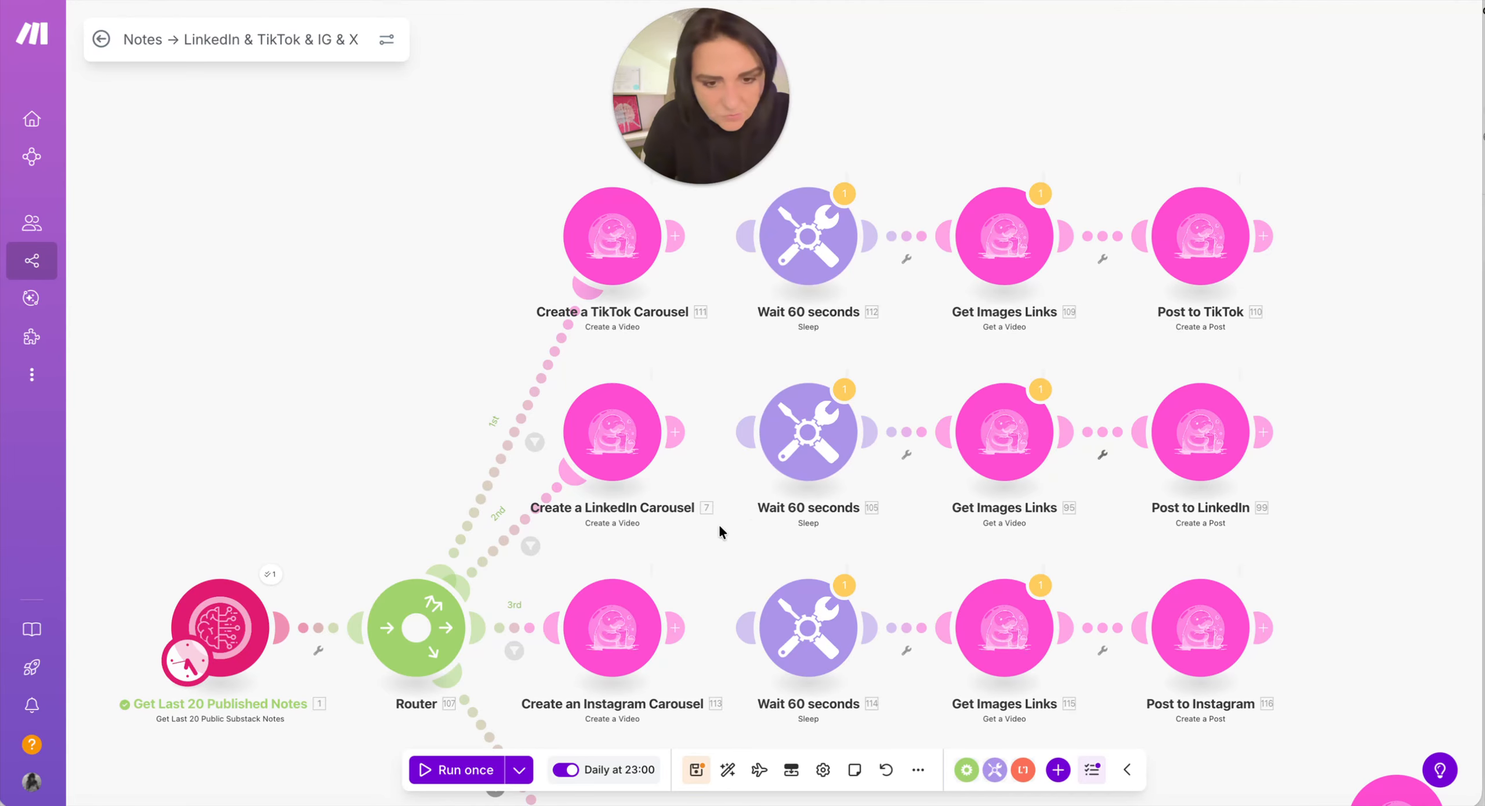
# Step: Run the scenario once with the four create modules cut off from their wait modules
pyautogui.scroll(-1, 718, 522)
pyautogui.moveTo(718, 522); pyautogui.dragTo(700, 267)
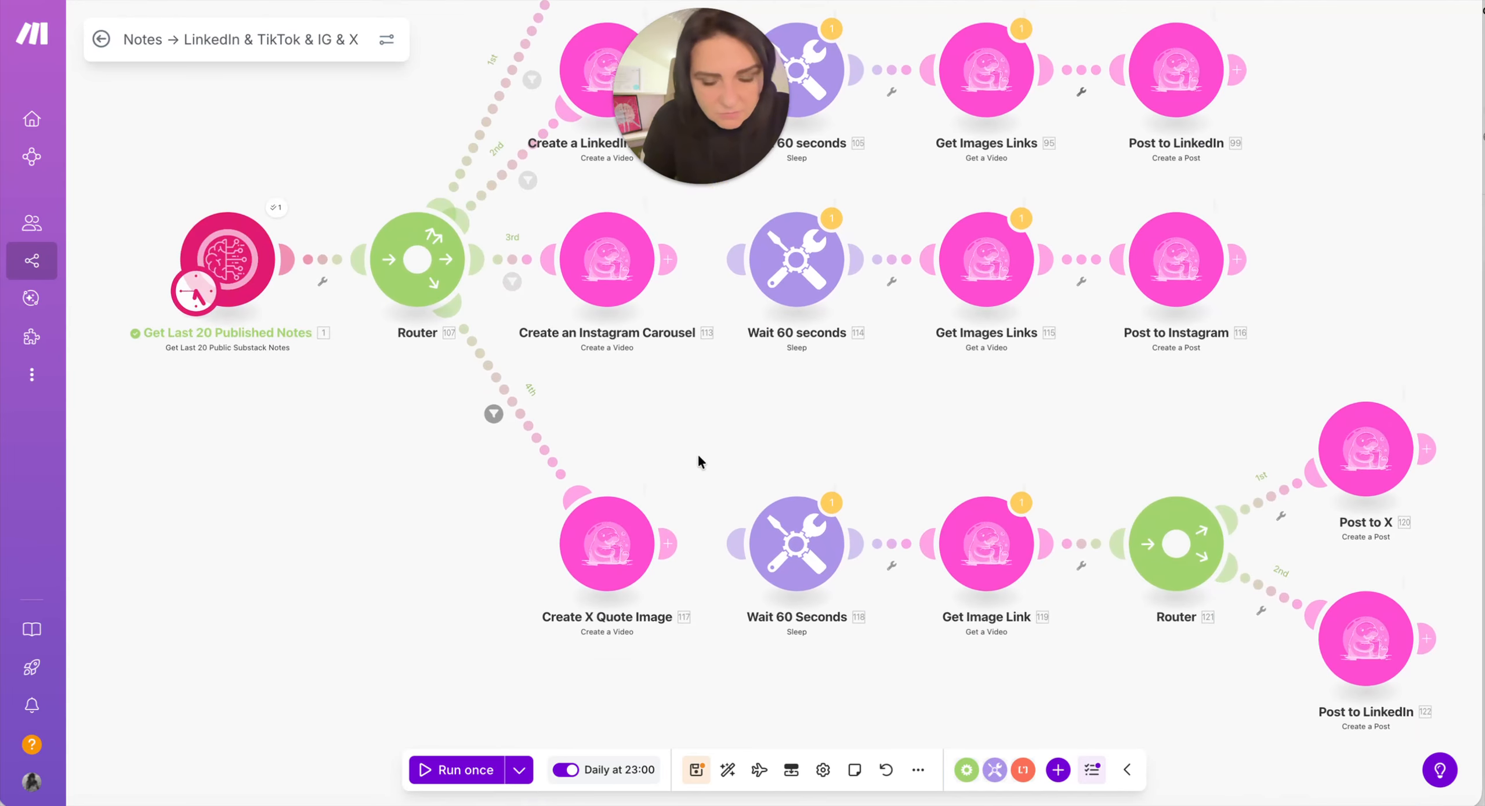
pyautogui.moveTo(696, 452); pyautogui.dragTo(703, 374)
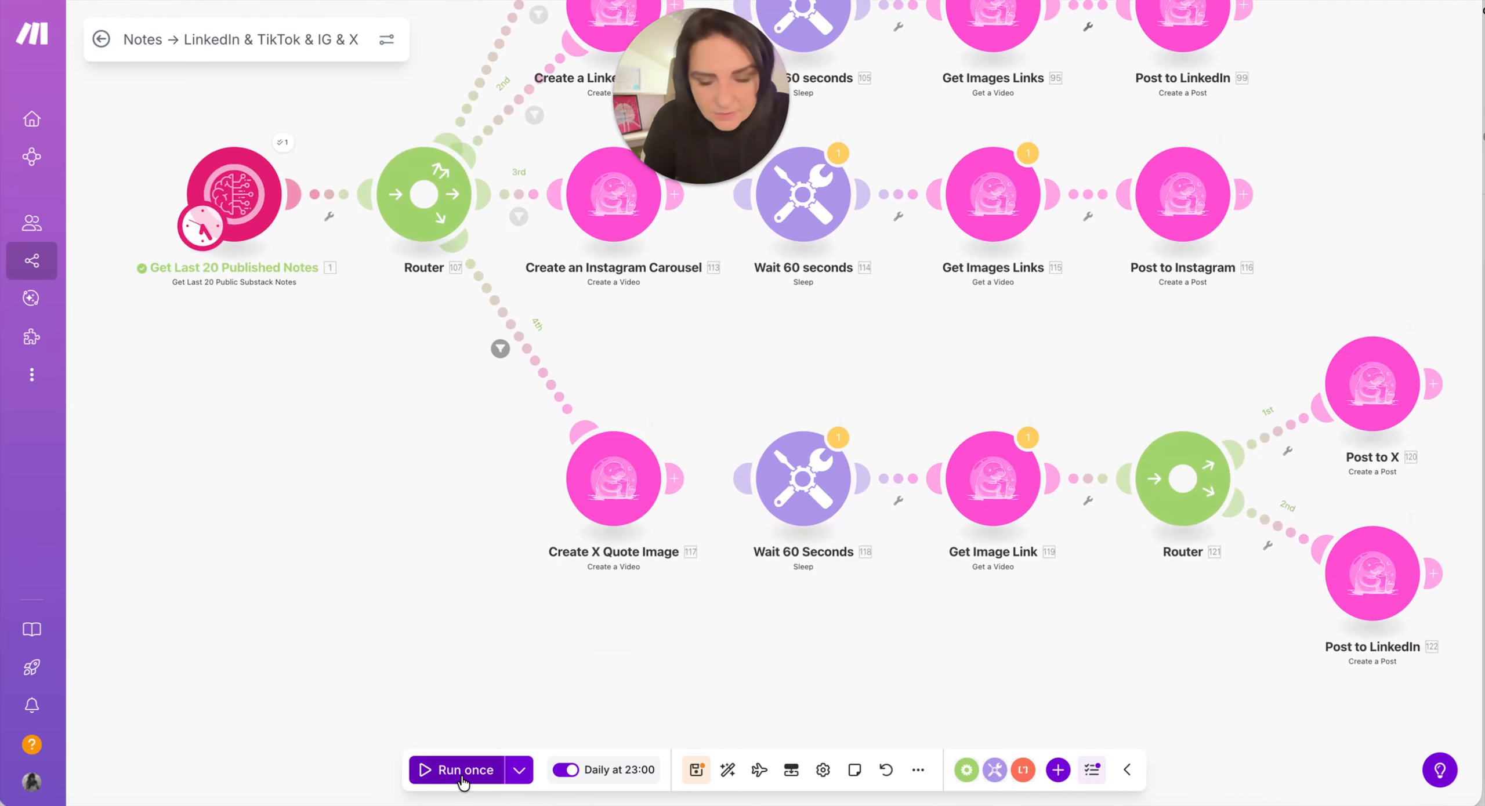
pyautogui.scroll(3, 474, 522)
pyautogui.scroll(-1, 474, 522)
pyautogui.moveTo(683, 359); pyautogui.dragTo(685, 548)
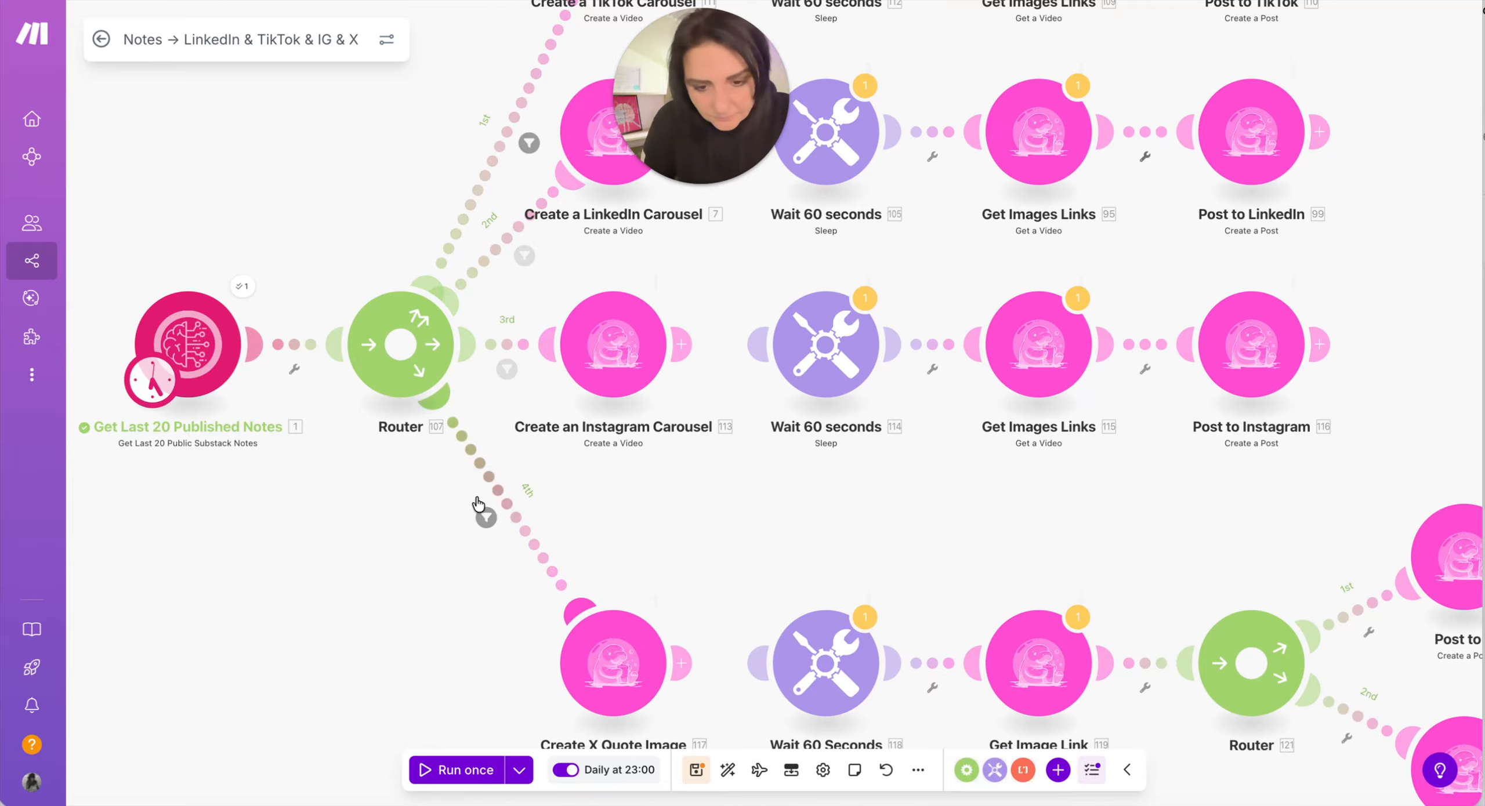
pyautogui.moveTo(686, 486); pyautogui.dragTo(686, 506)
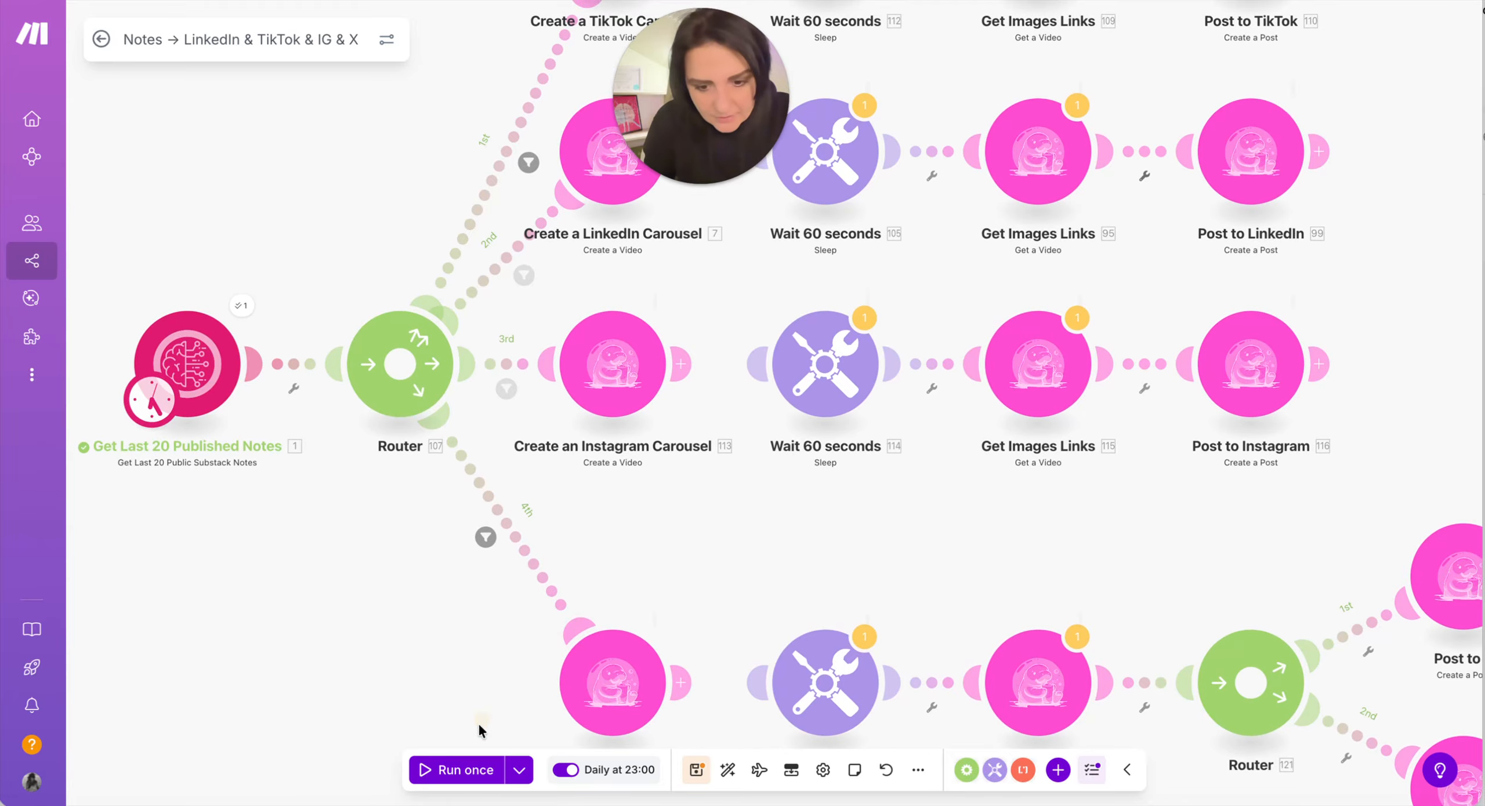
pyautogui.click(464, 769)
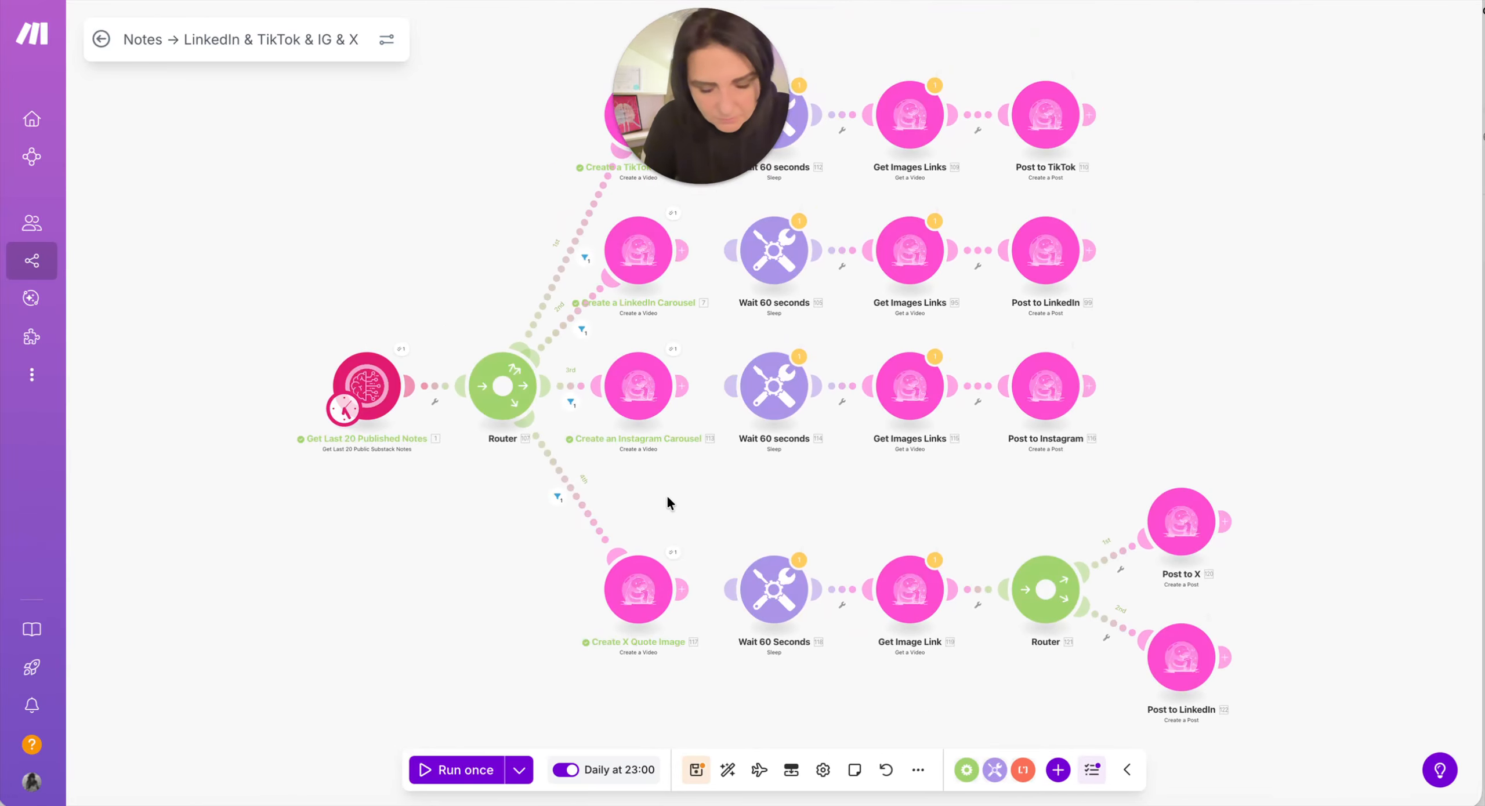
# Step: Examine the run results of Create X Quote Image, expanding the Quotes array in its input to read the quote text and collapsing it again
pyautogui.click(711, 336)
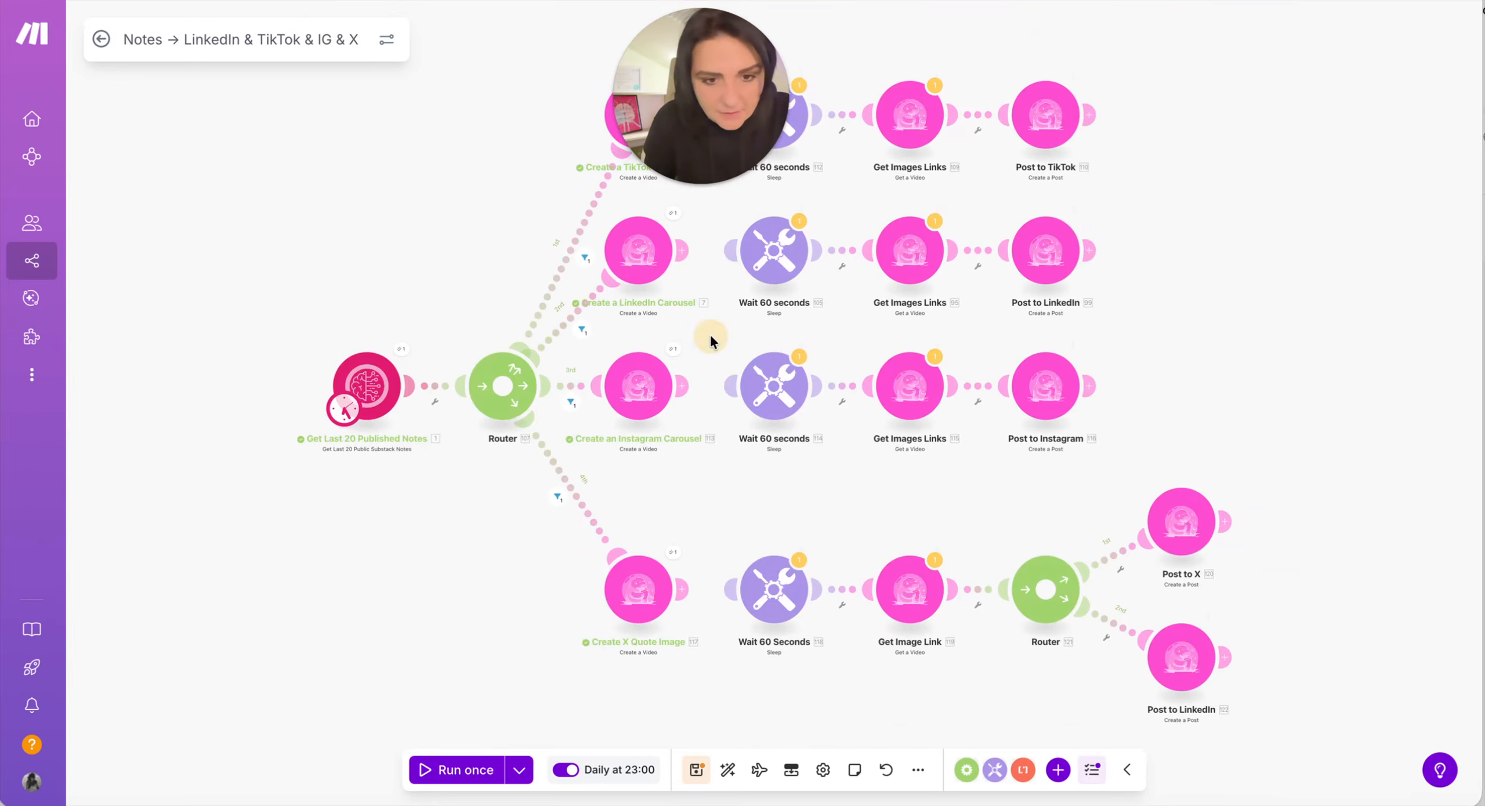
pyautogui.moveTo(712, 339); pyautogui.dragTo(689, 464)
pyautogui.moveTo(689, 305); pyautogui.dragTo(677, 348)
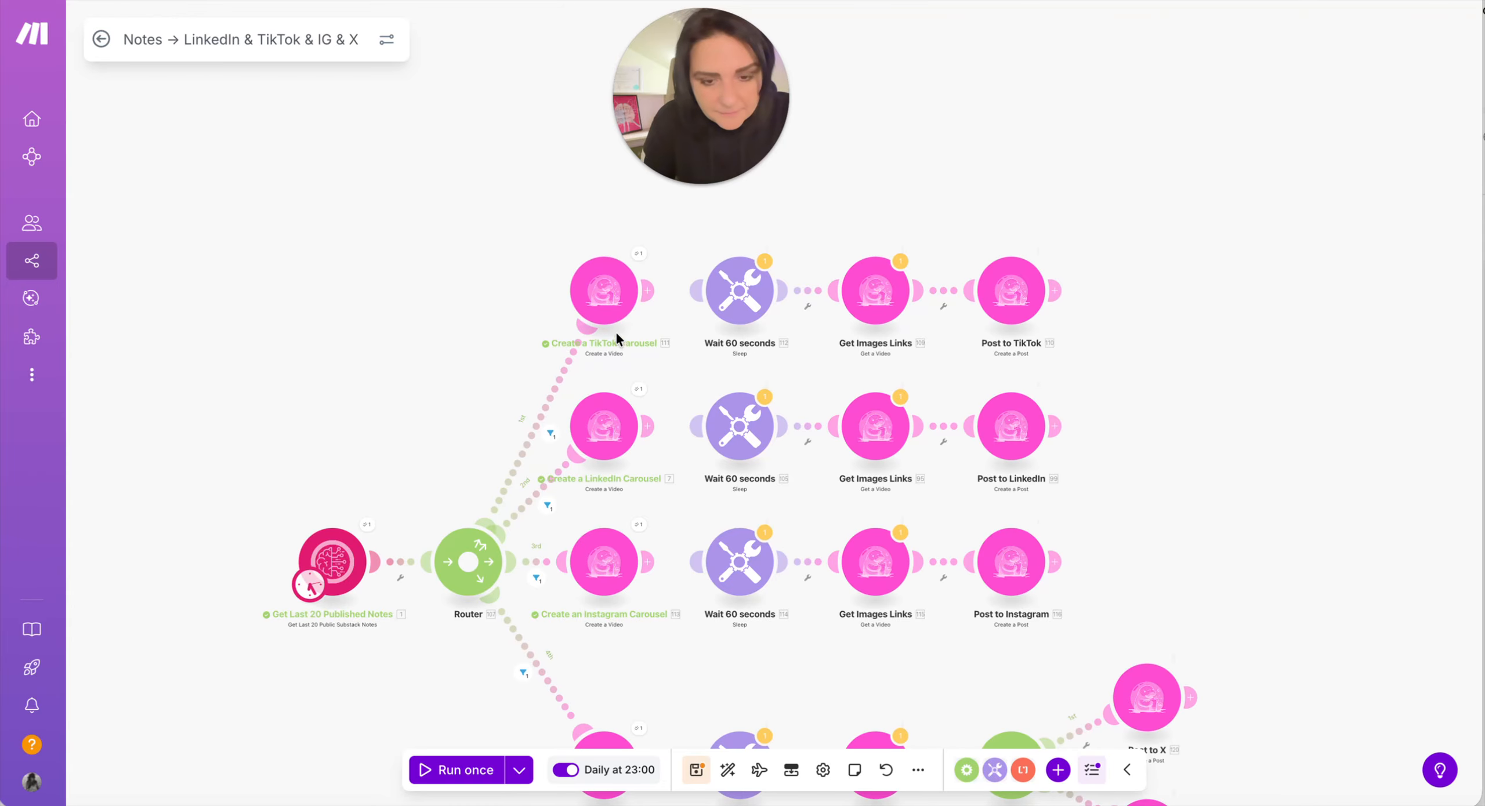
pyautogui.scroll(-2, 615, 329)
pyautogui.moveTo(648, 640); pyautogui.dragTo(640, 447)
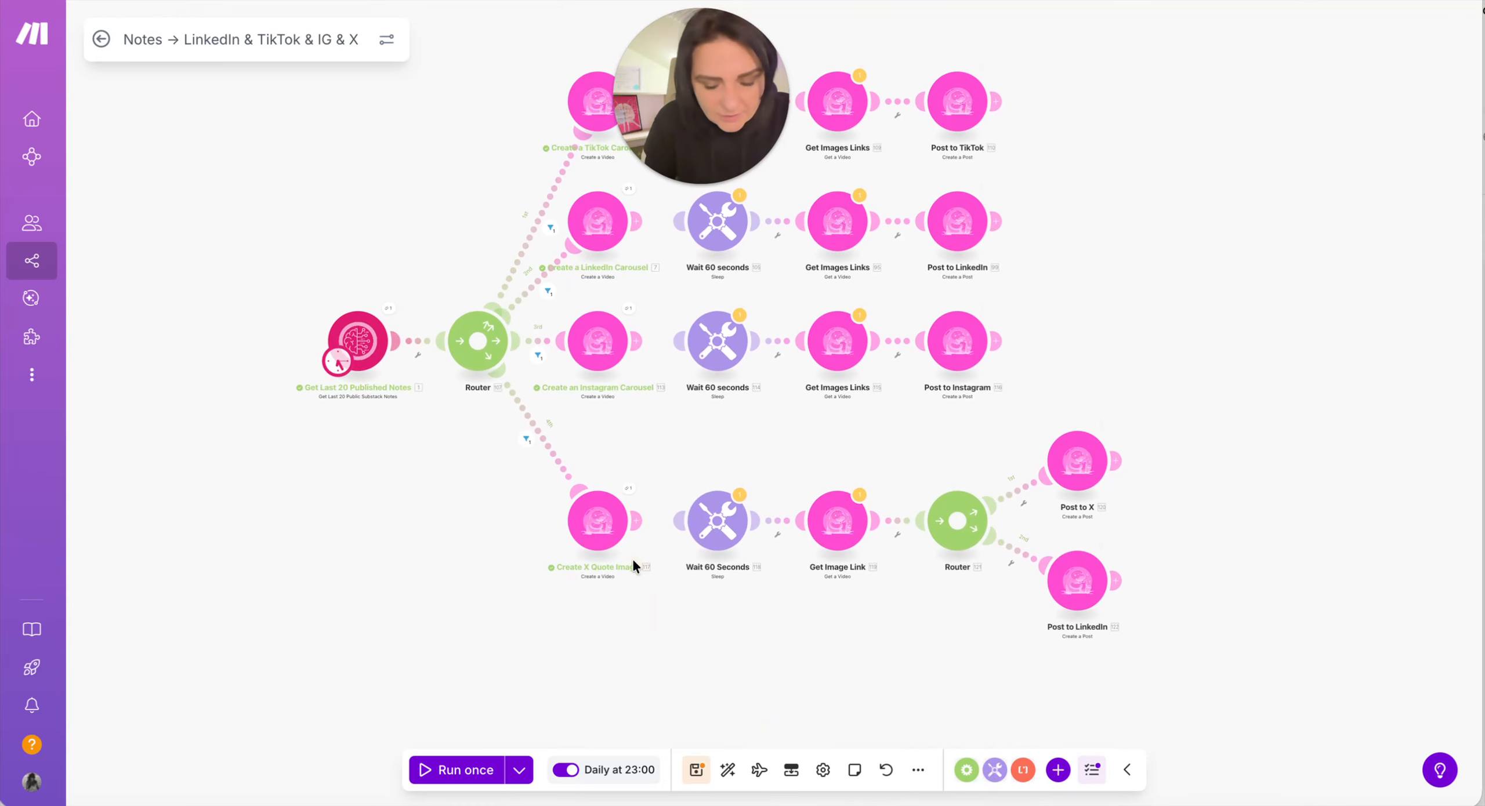
pyautogui.scroll(5, 631, 557)
pyautogui.click(622, 357)
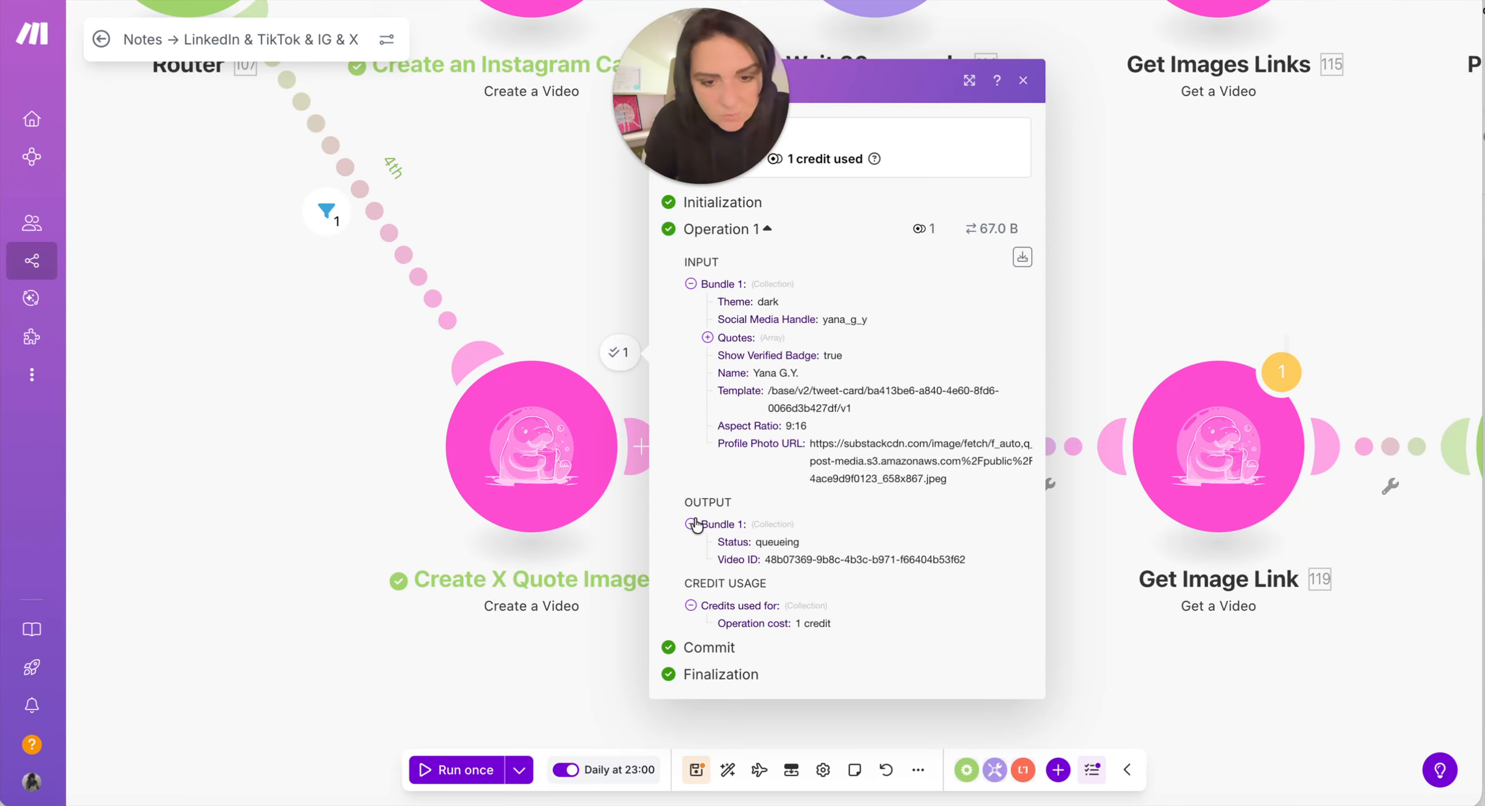
pyautogui.click(705, 339)
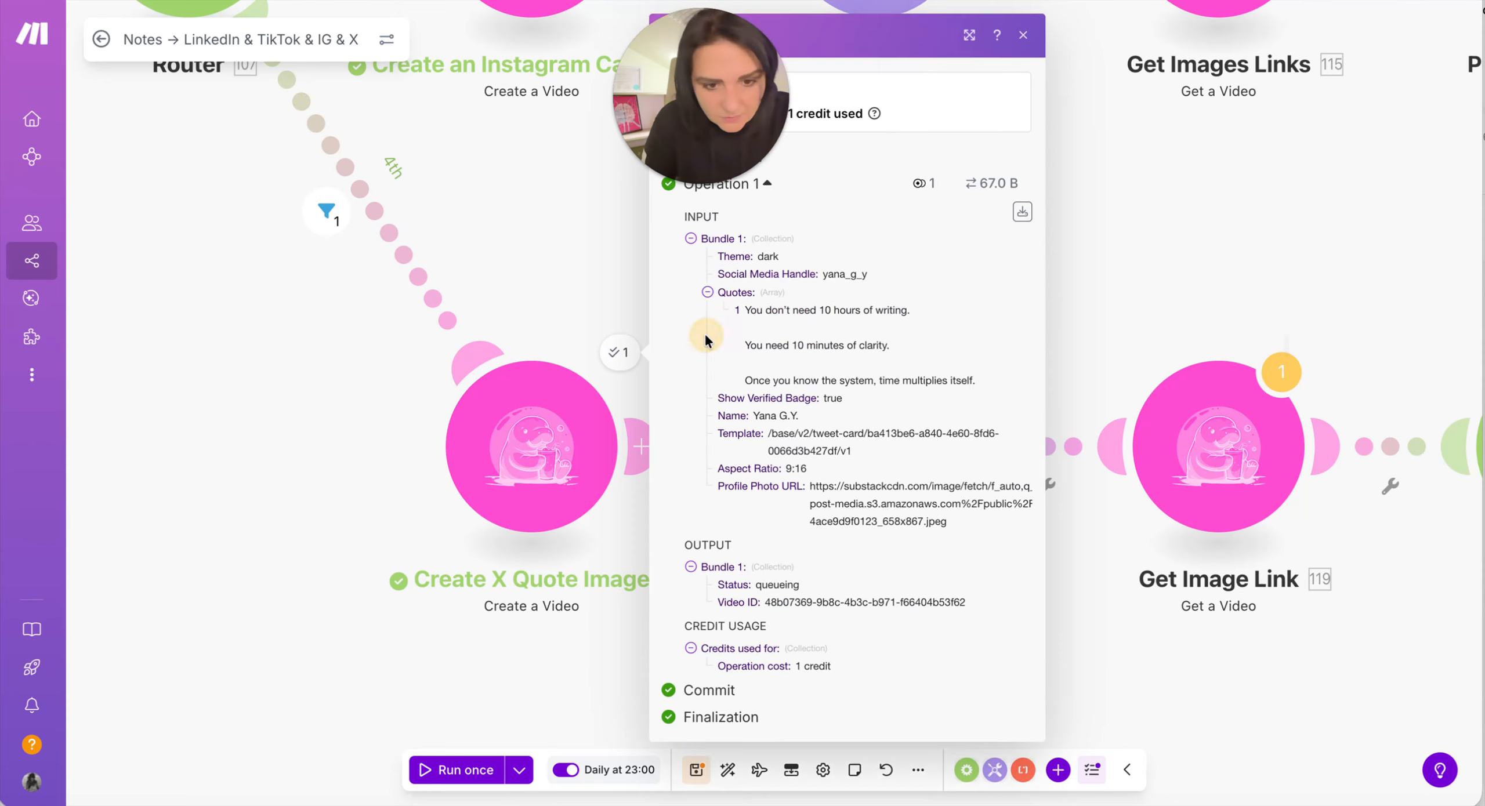
pyautogui.moveTo(748, 313); pyautogui.dragTo(917, 382)
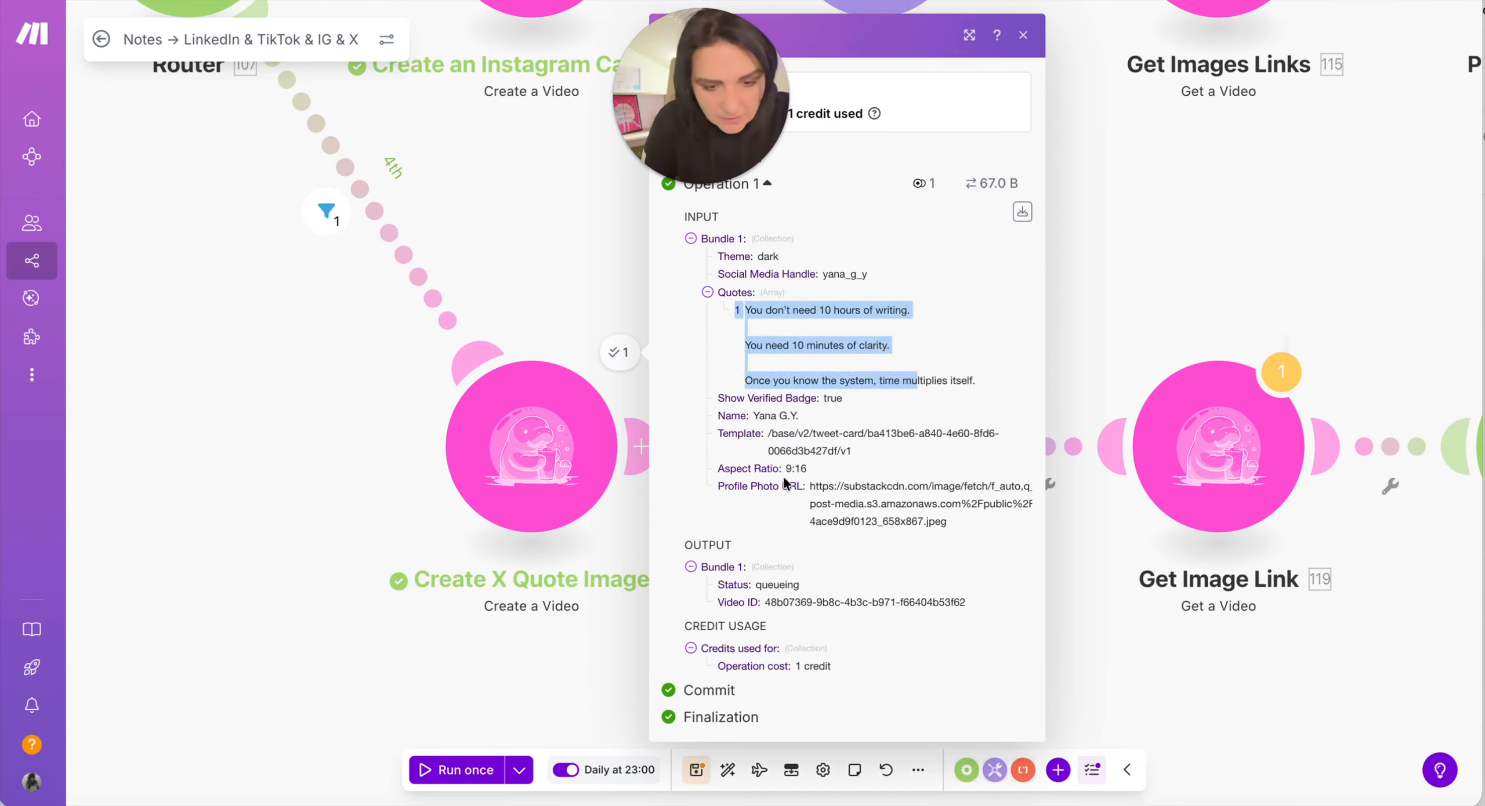
pyautogui.click(766, 347)
pyautogui.moveTo(973, 383); pyautogui.dragTo(811, 382)
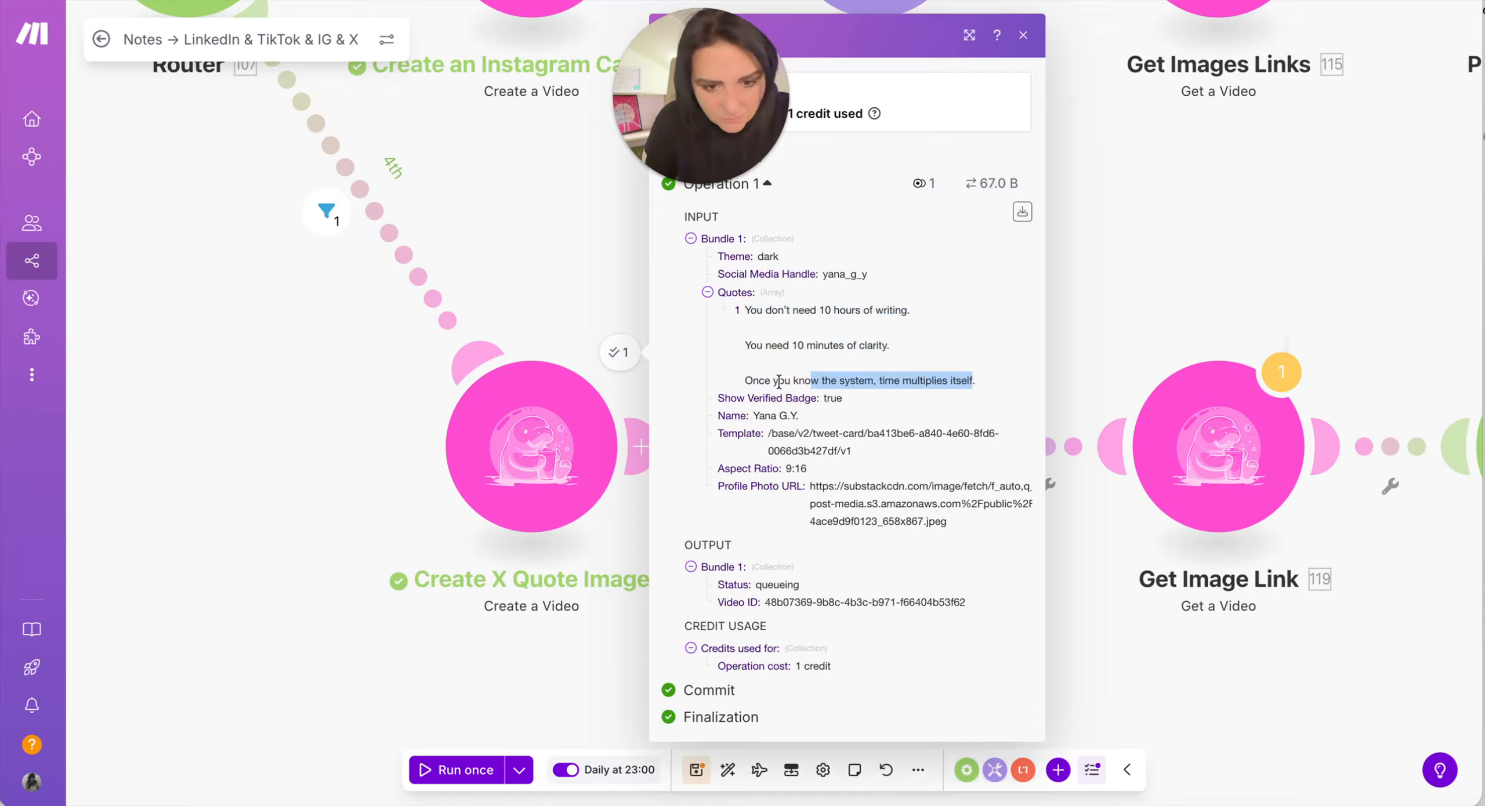
pyautogui.click(707, 293)
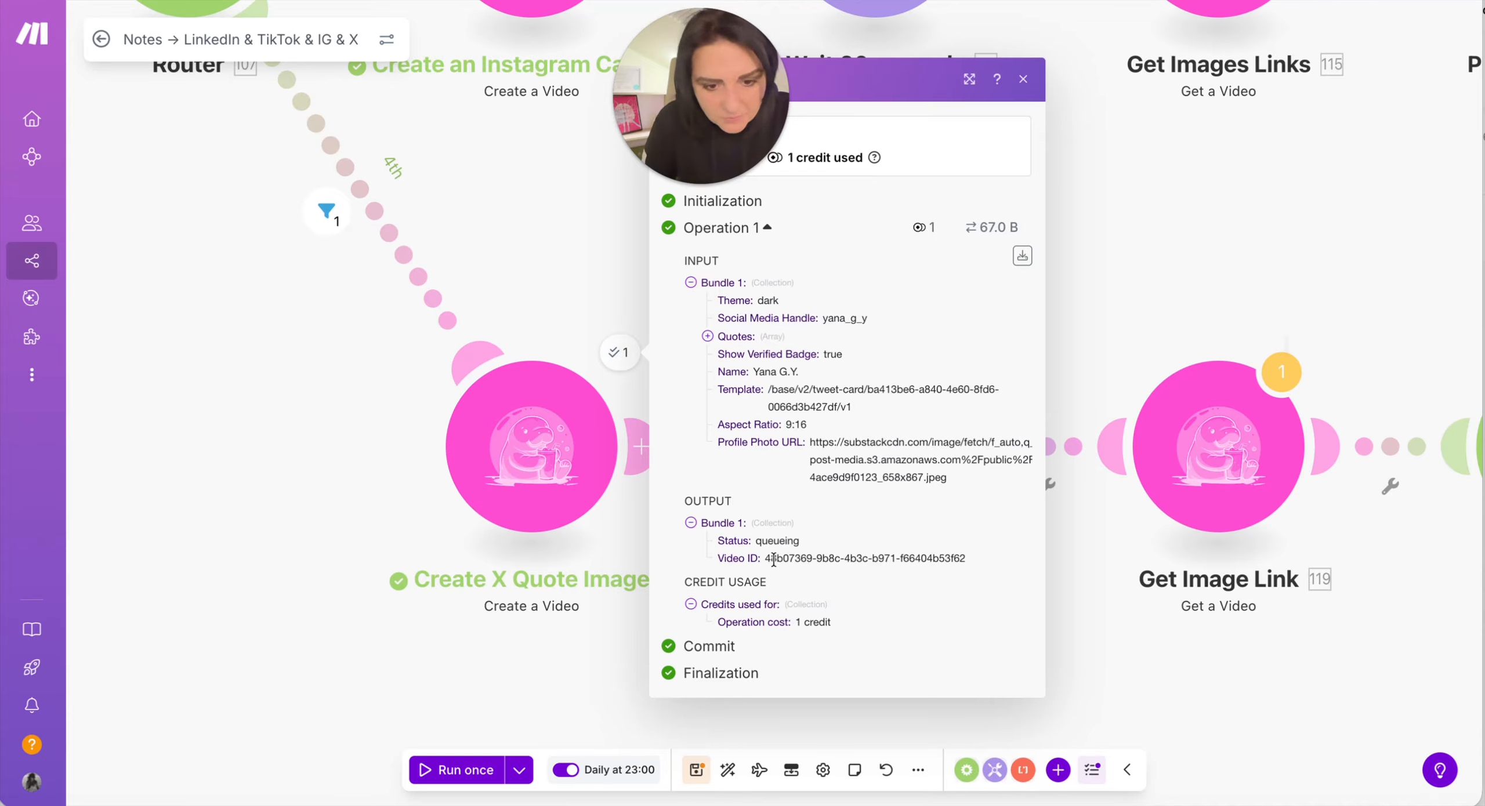
# Step: Copy the Video ID from the output of Create X Quote Image and close the results
pyautogui.moveTo(767, 559); pyautogui.dragTo(964, 562)
pyautogui.rightClick(884, 565)
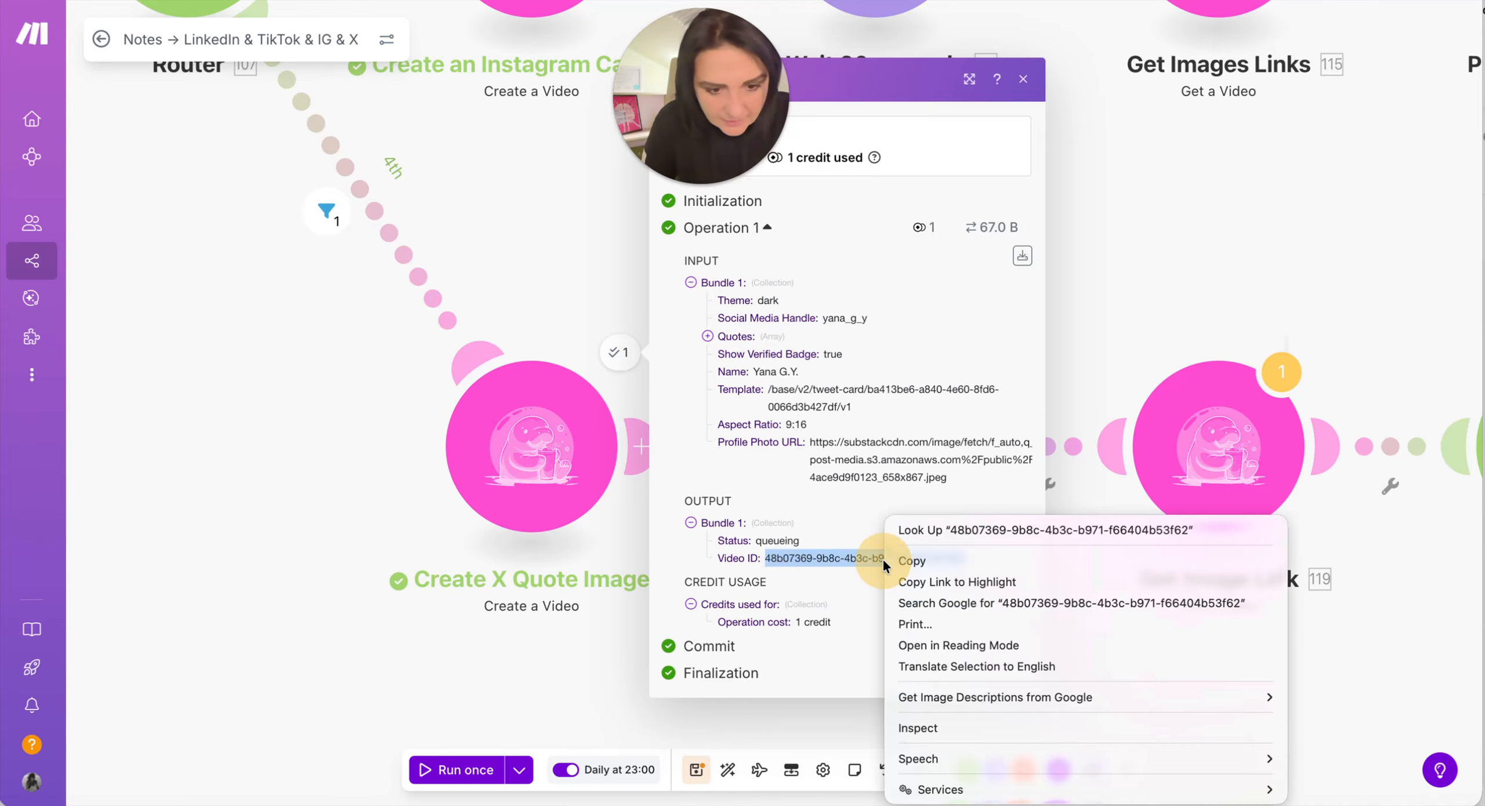
pyautogui.click(911, 561)
pyautogui.click(1025, 82)
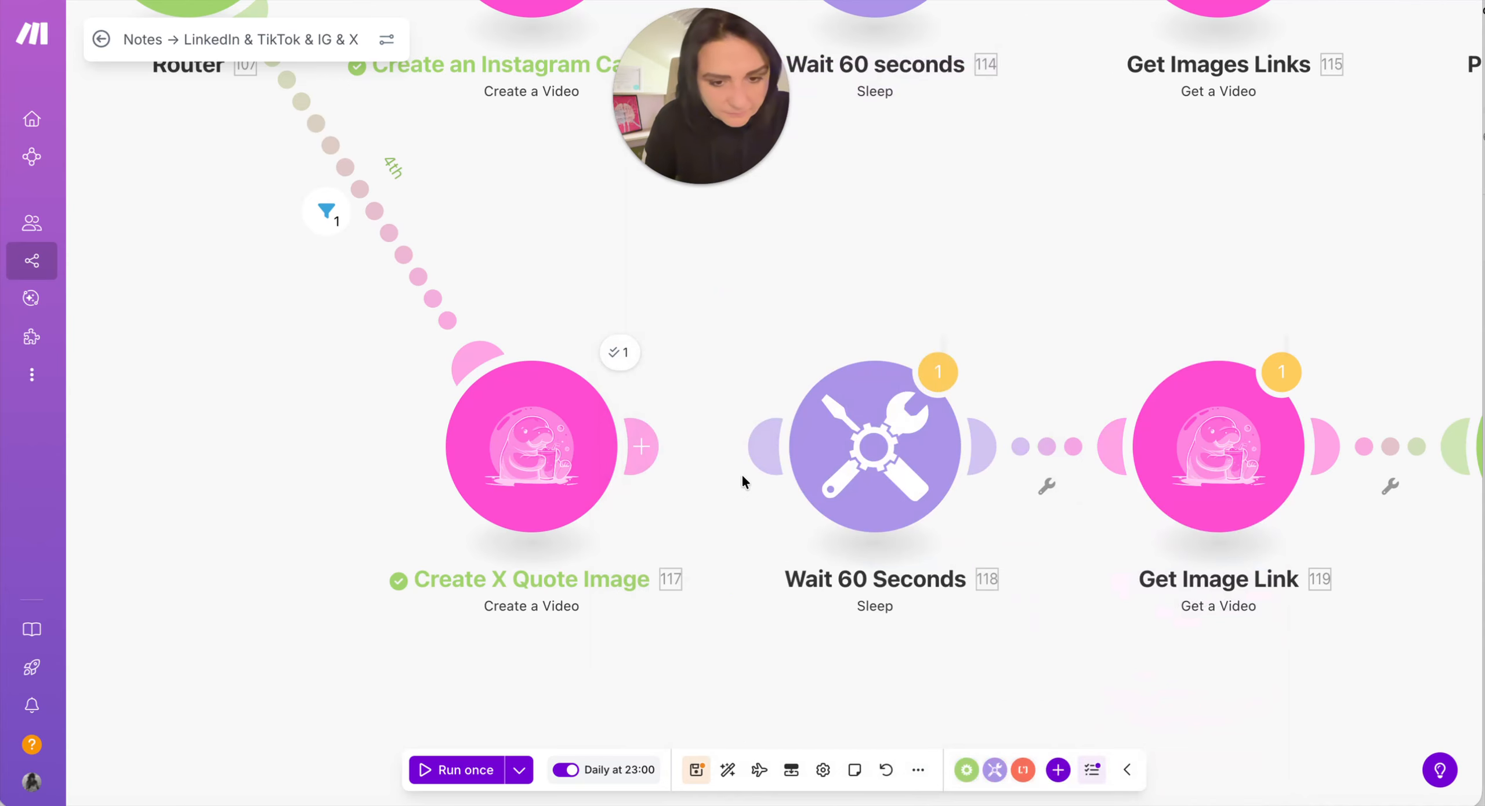
# Step: Relink Create X Quote Image to Wait 60 Seconds and run only the Get Image Link module with the copied Video ID
pyautogui.moveTo(745, 470); pyautogui.dragTo(650, 449)
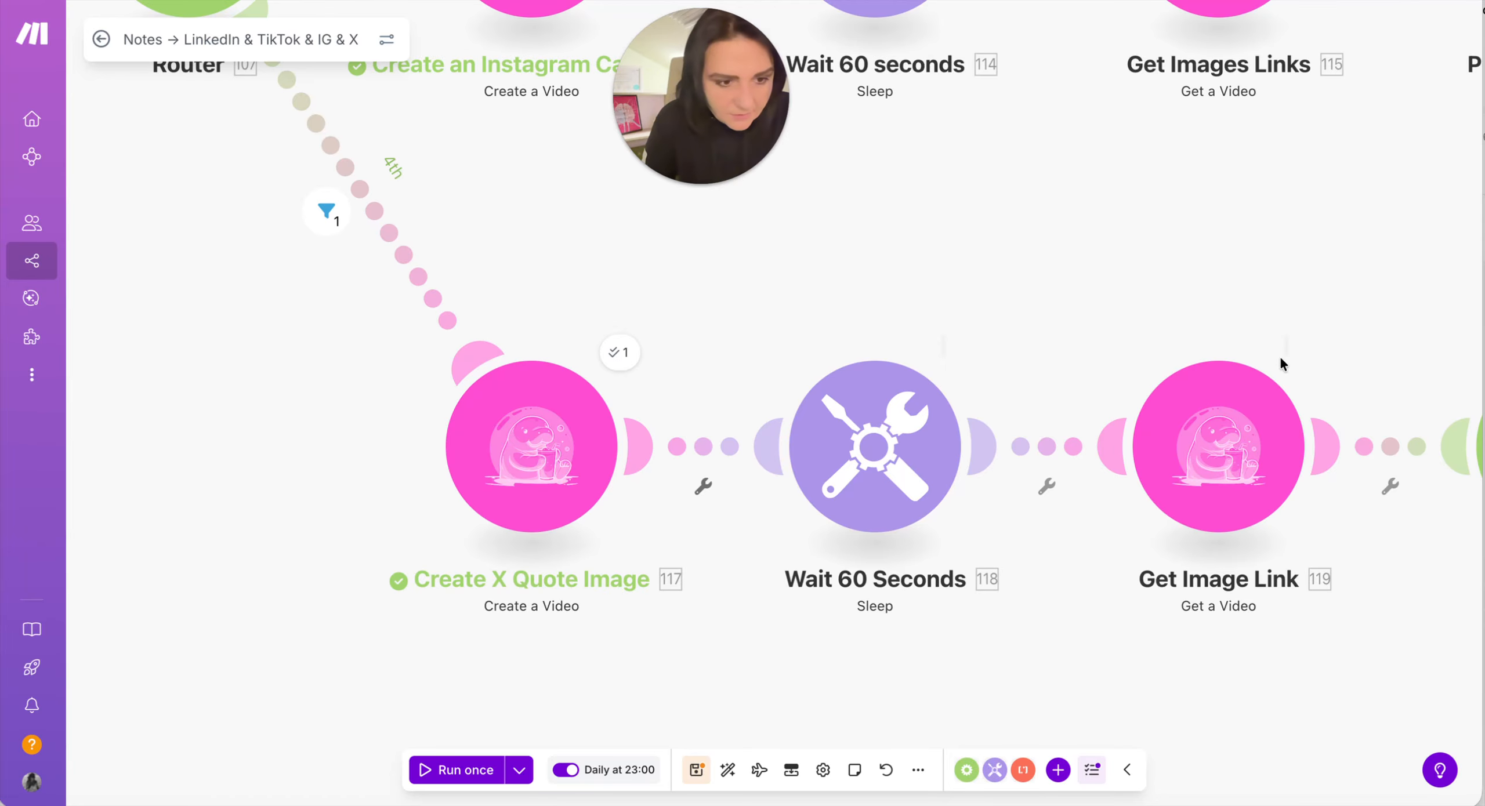
pyautogui.rightClick(1225, 391)
pyautogui.click(1241, 428)
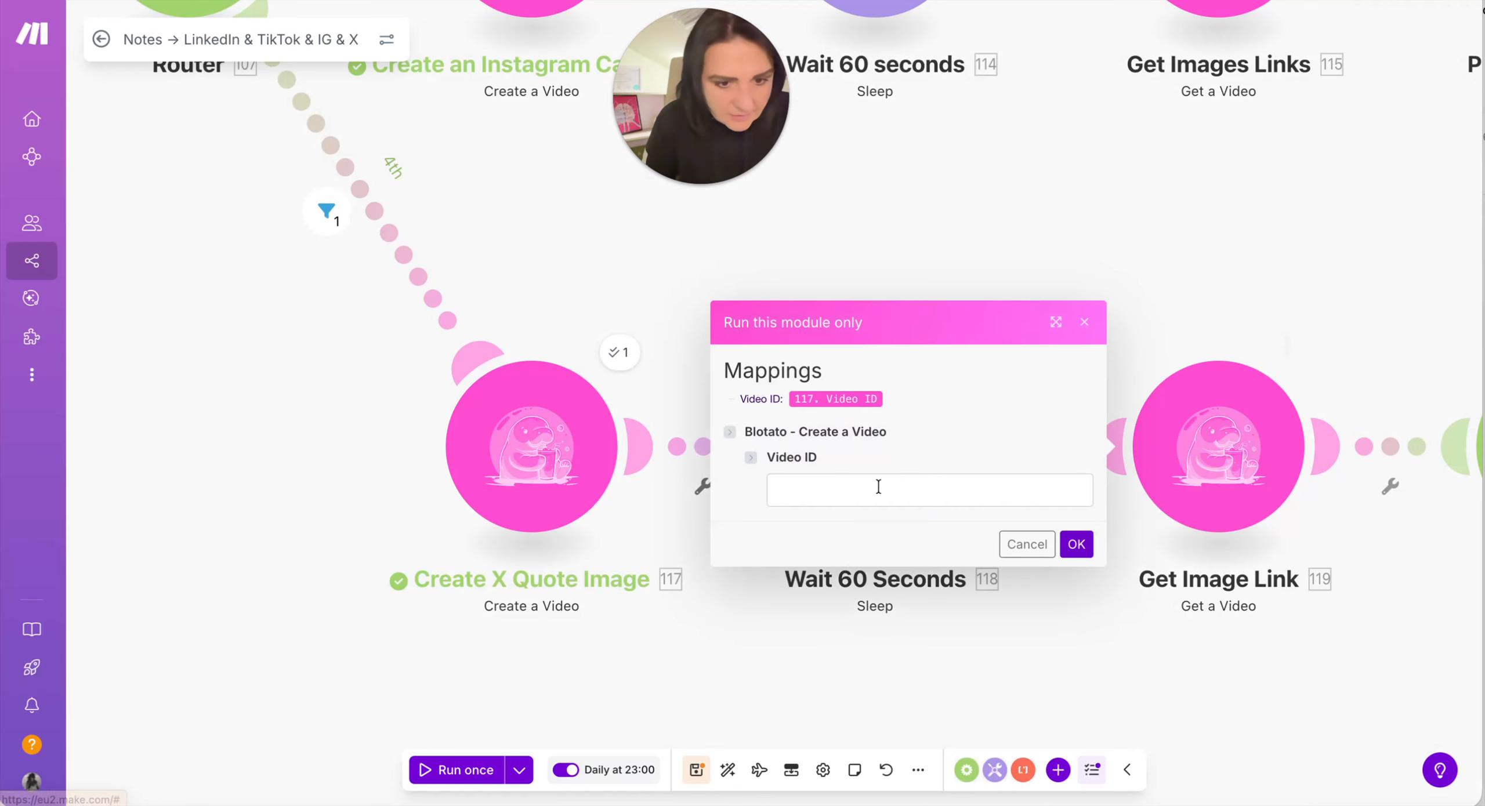
pyautogui.click(817, 489)
pyautogui.press('super+v')
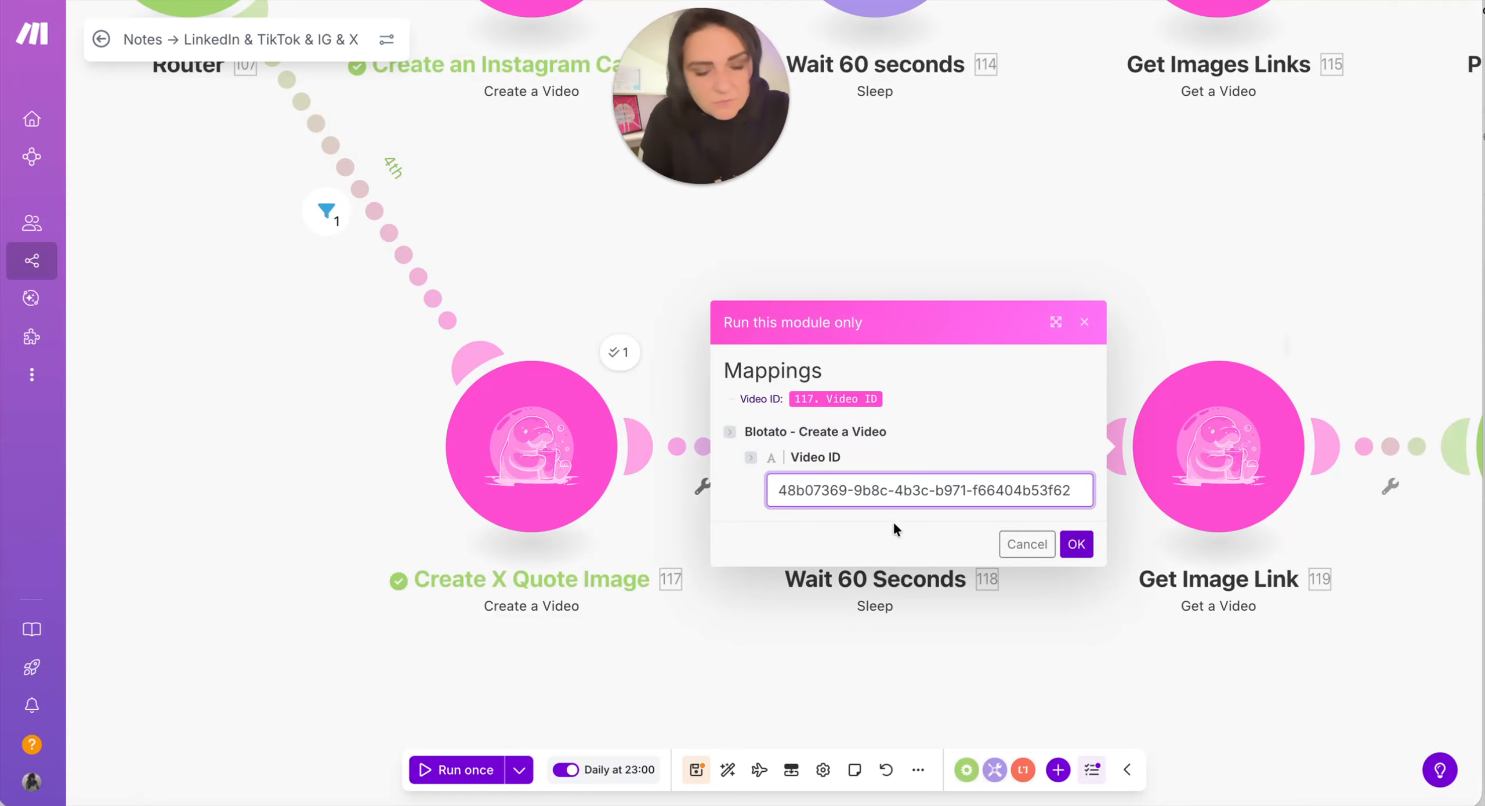
pyautogui.click(1076, 544)
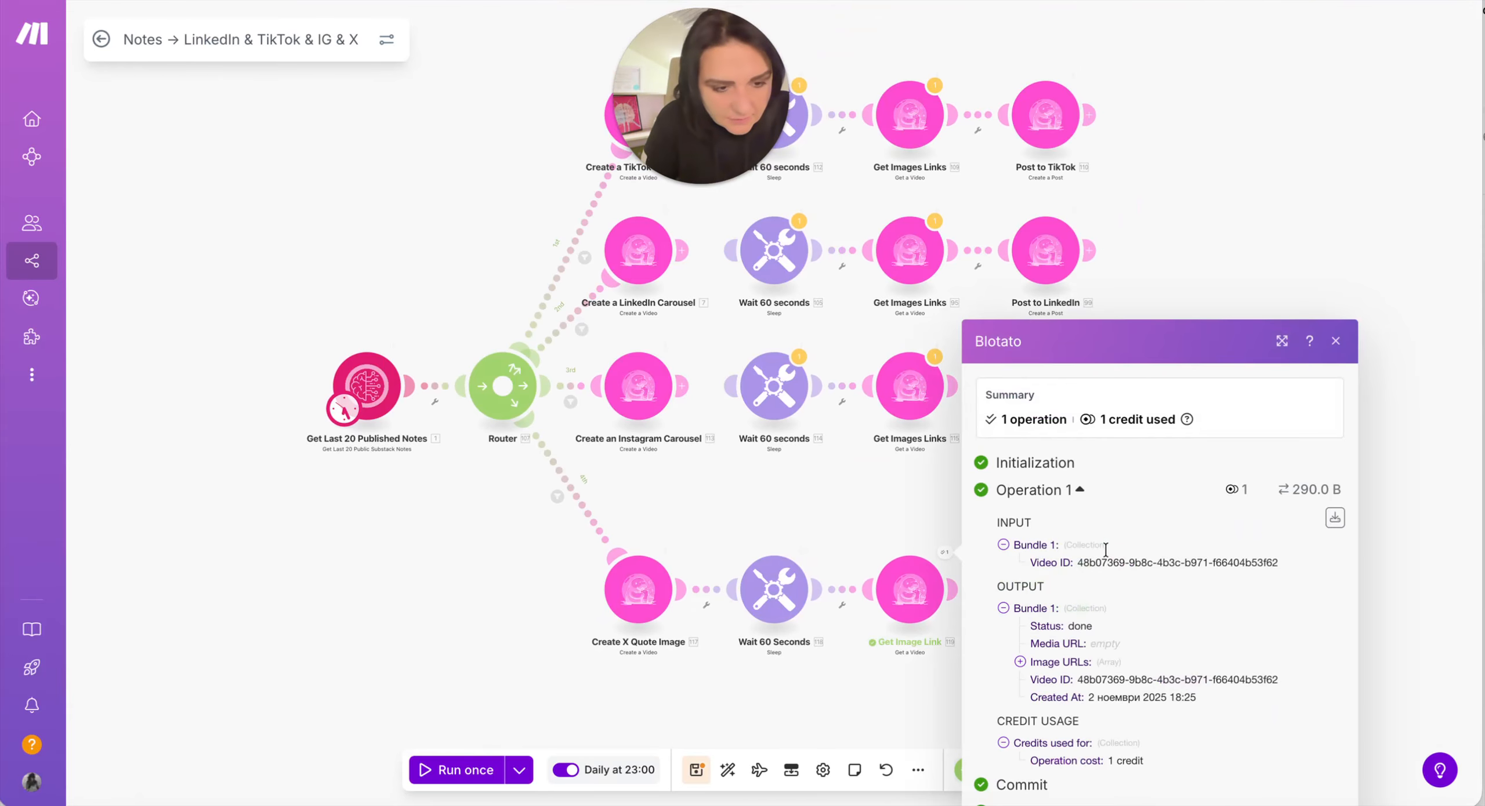
# Step: Copy the image URL from the Image URLs array in the Get Image Link output and open it in a new browser tab
pyautogui.click(1020, 663)
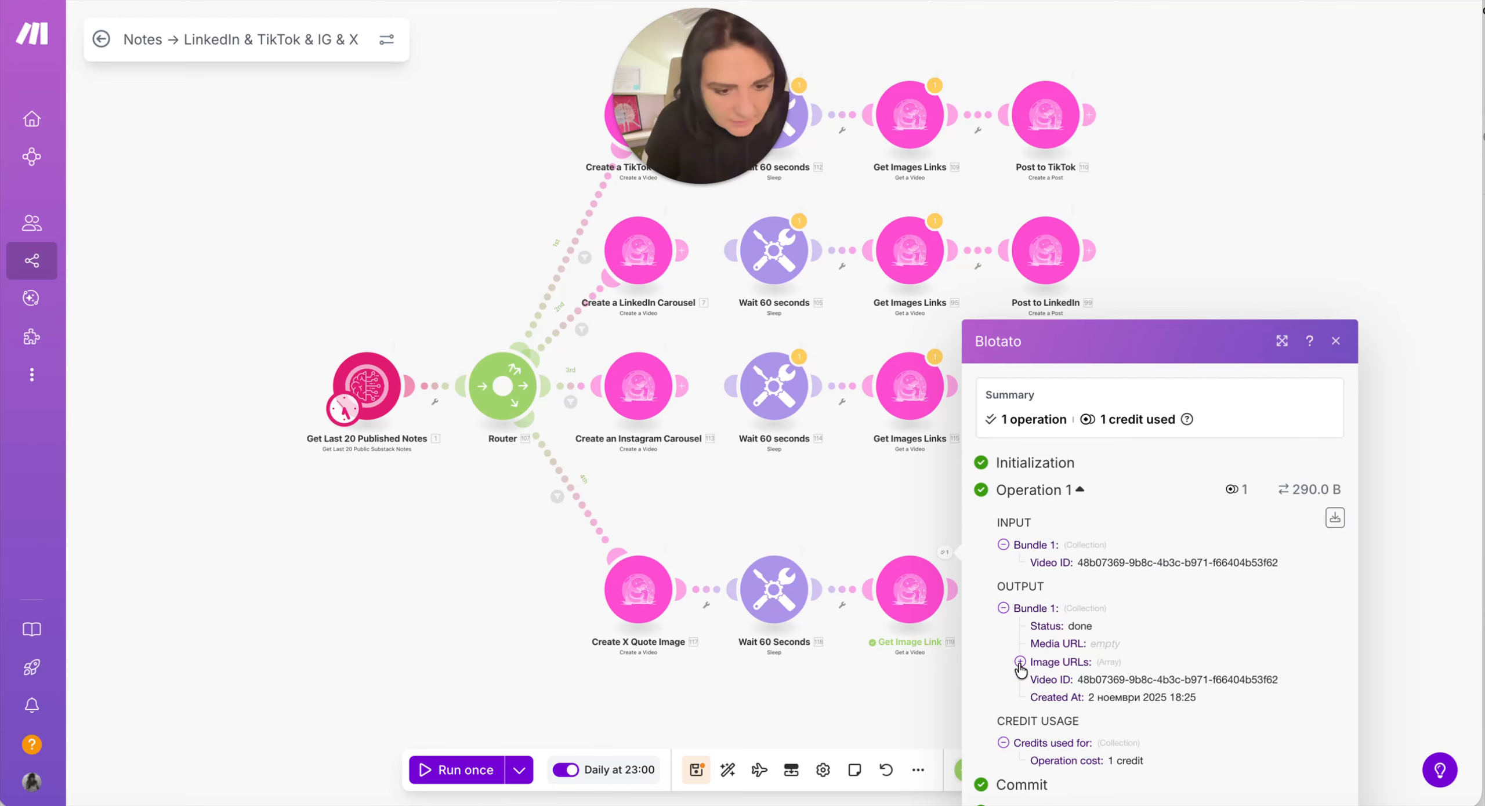
pyautogui.moveTo(1060, 640); pyautogui.dragTo(1112, 721)
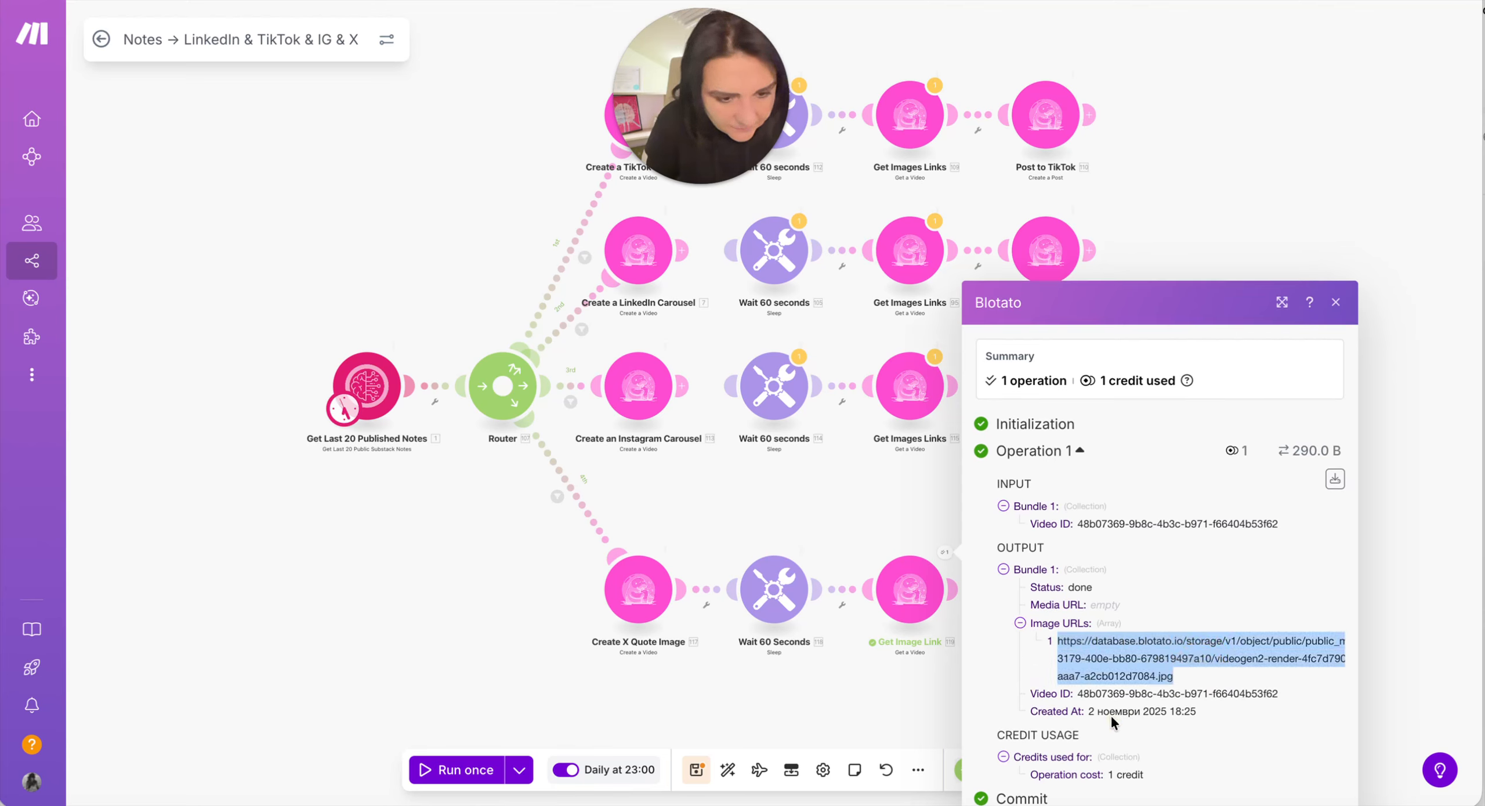
pyautogui.rightClick(1080, 659)
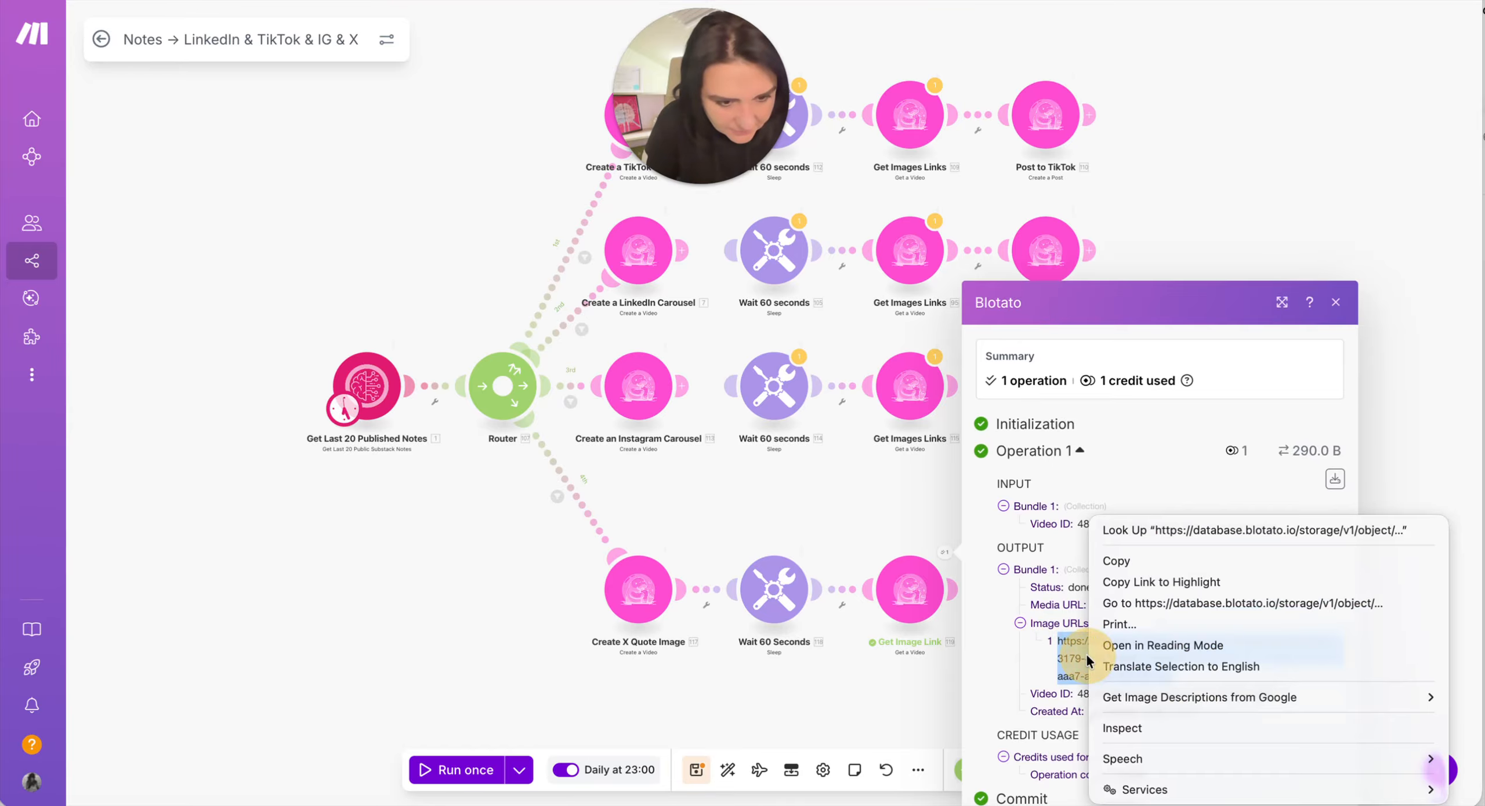
pyautogui.click(1110, 559)
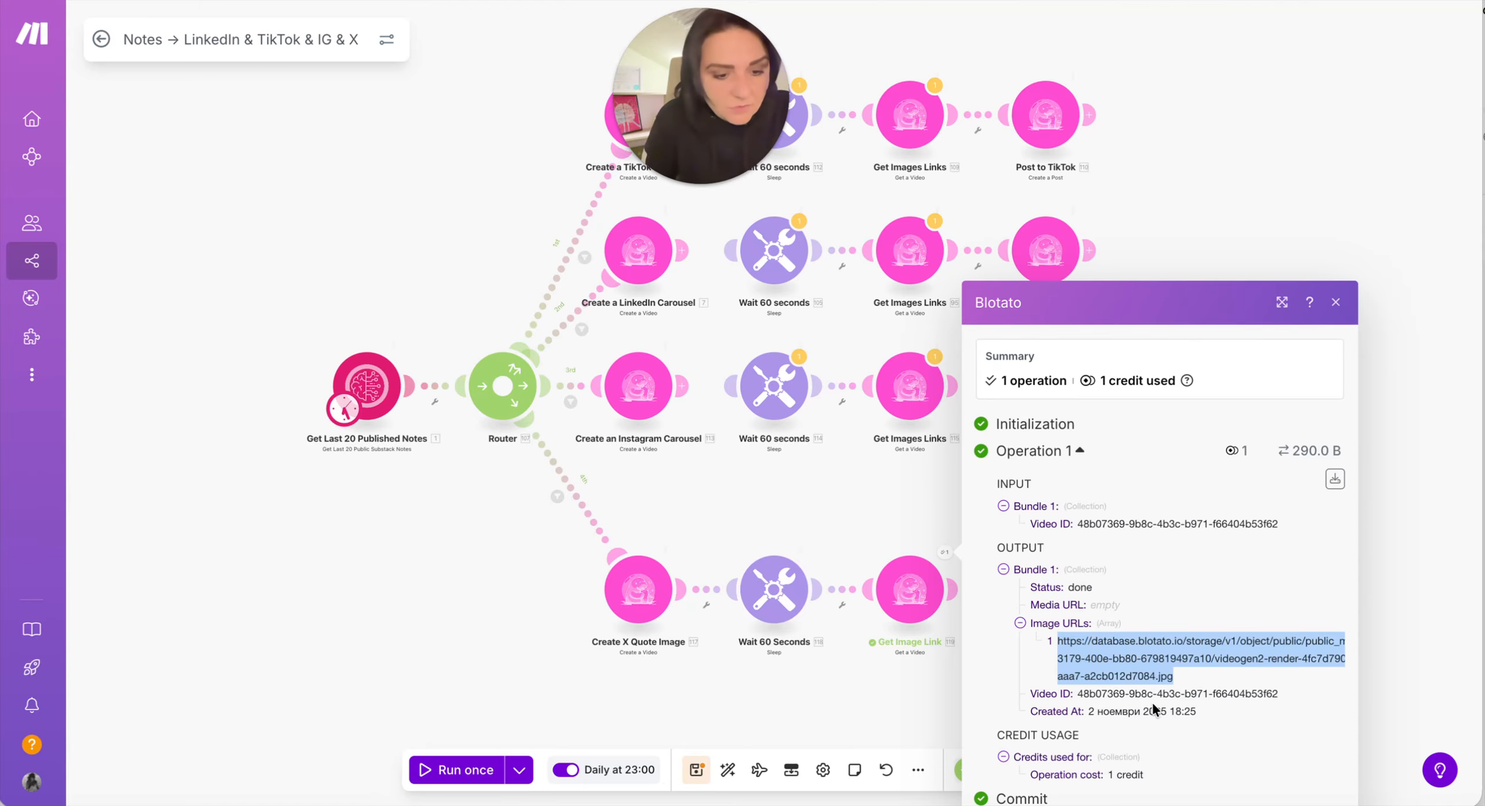
pyautogui.press('super+t')
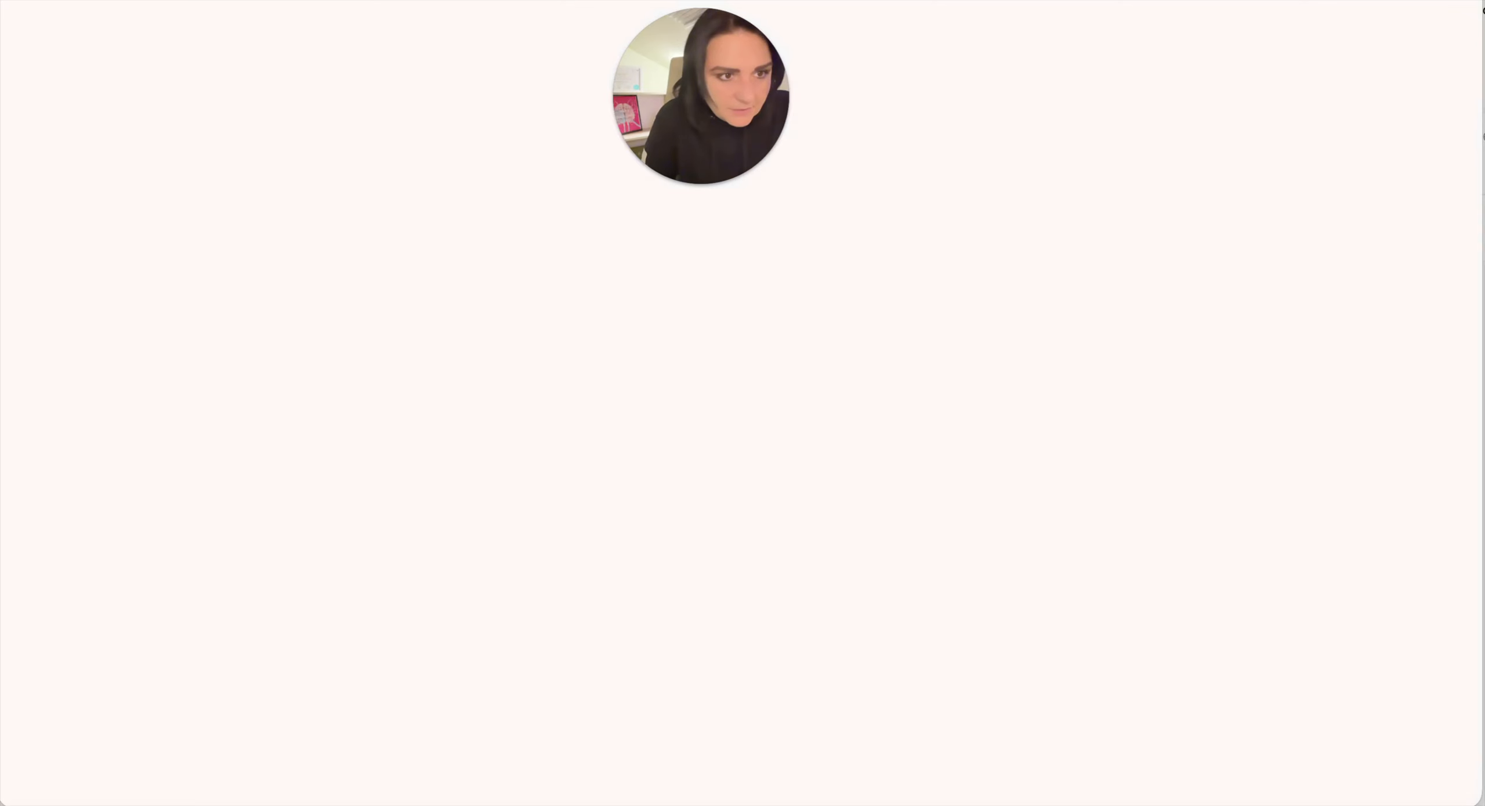
pyautogui.press('super+v')
pyautogui.press('Return')
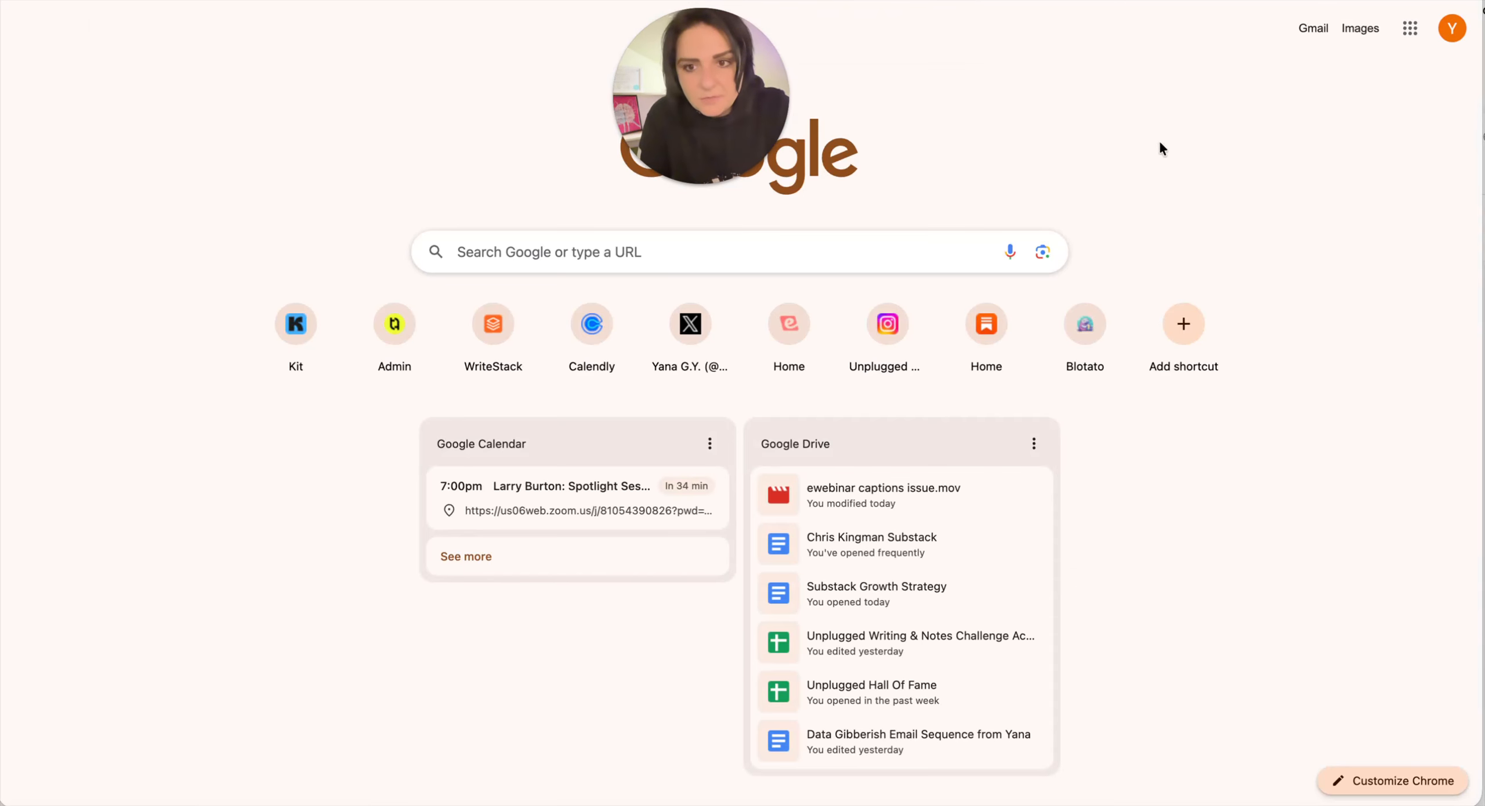